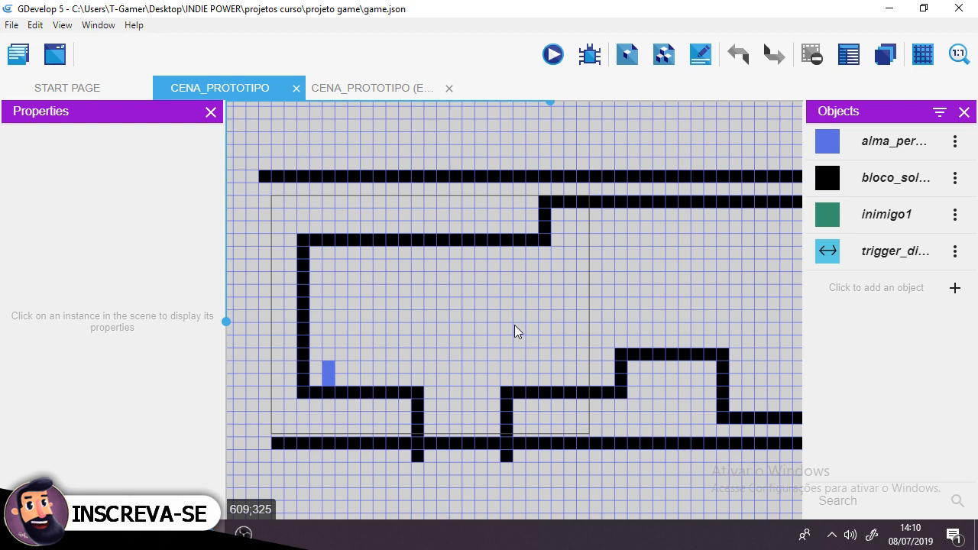
- Playtest the scene in a preview, moving and jumping the blue player across the platforms past the green enemy, and close the preview
left_click(557, 59)
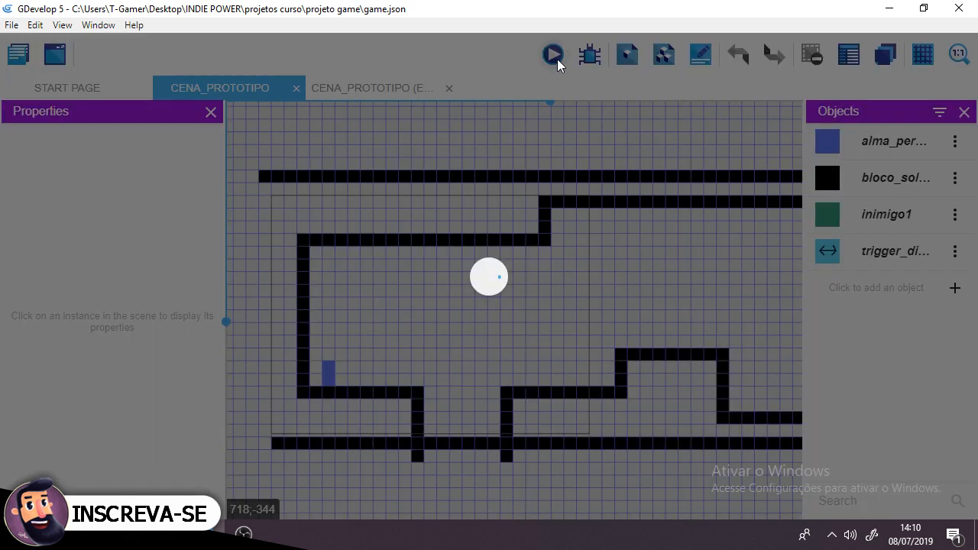
key("Right")
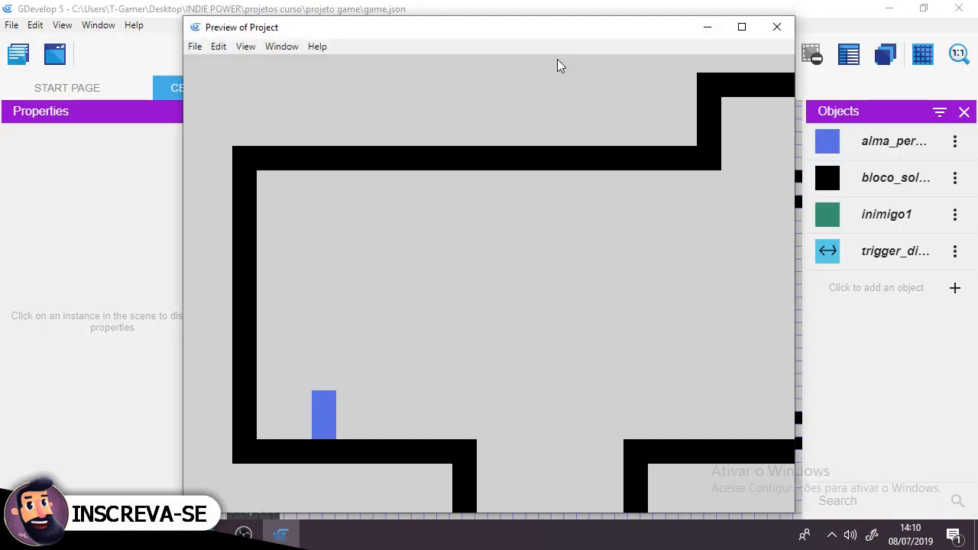
key("Right")
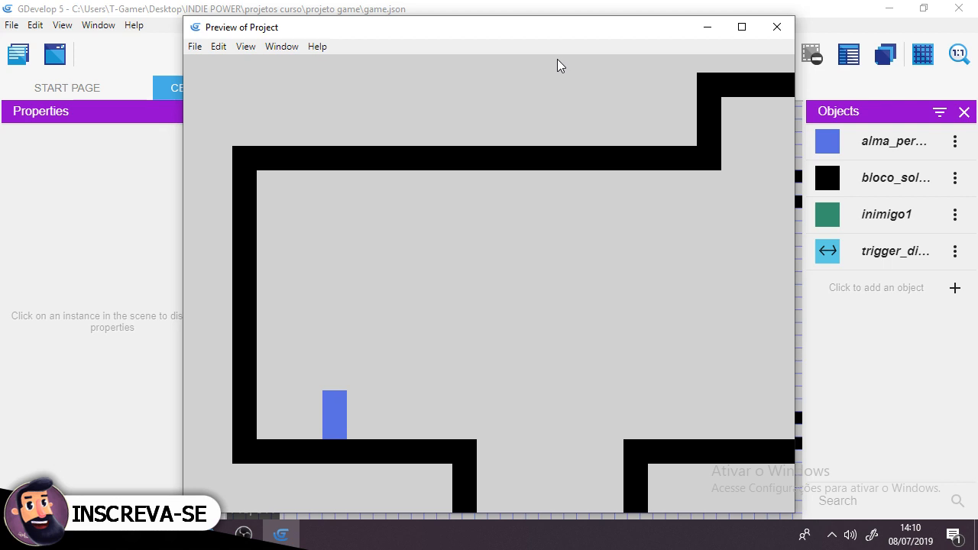
key("Right")
key("space")
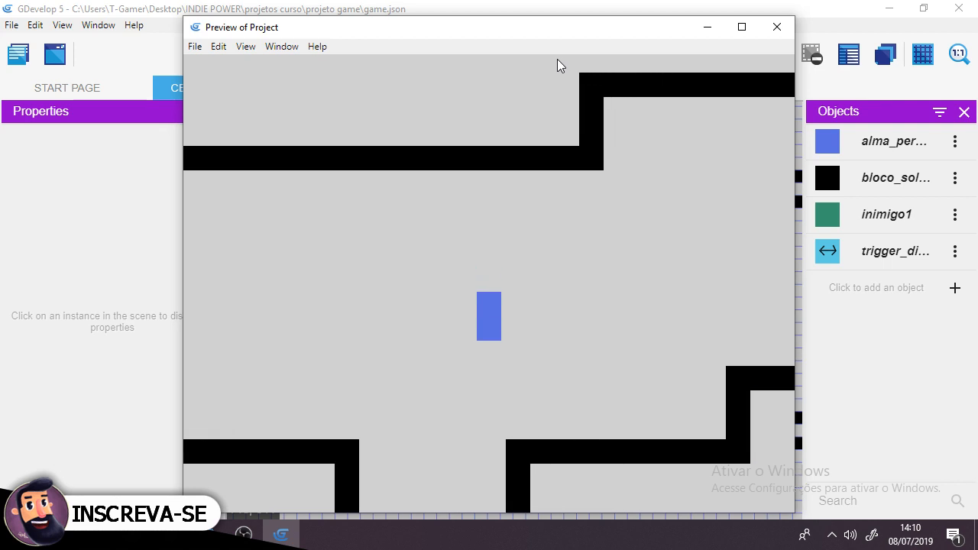
key("Right")
key("space")
key("space")
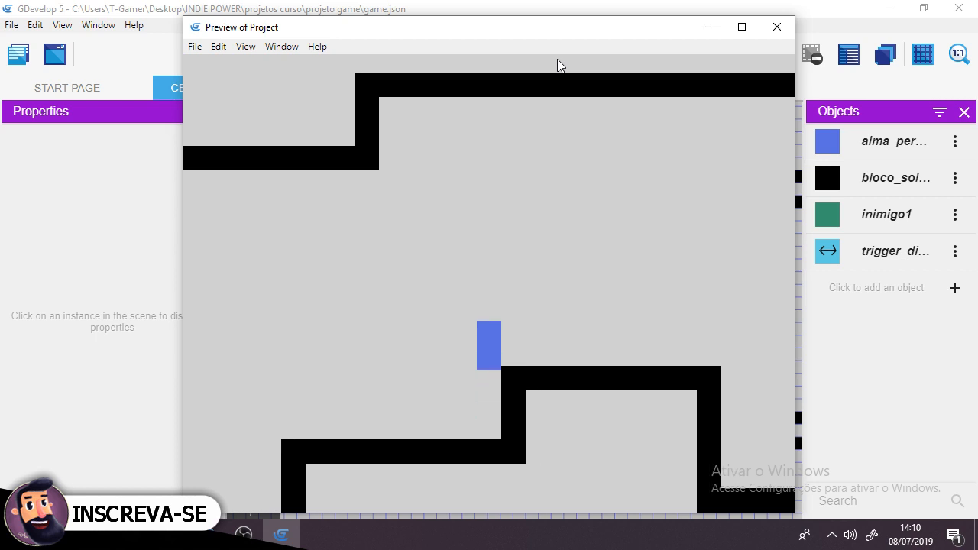
key("Right")
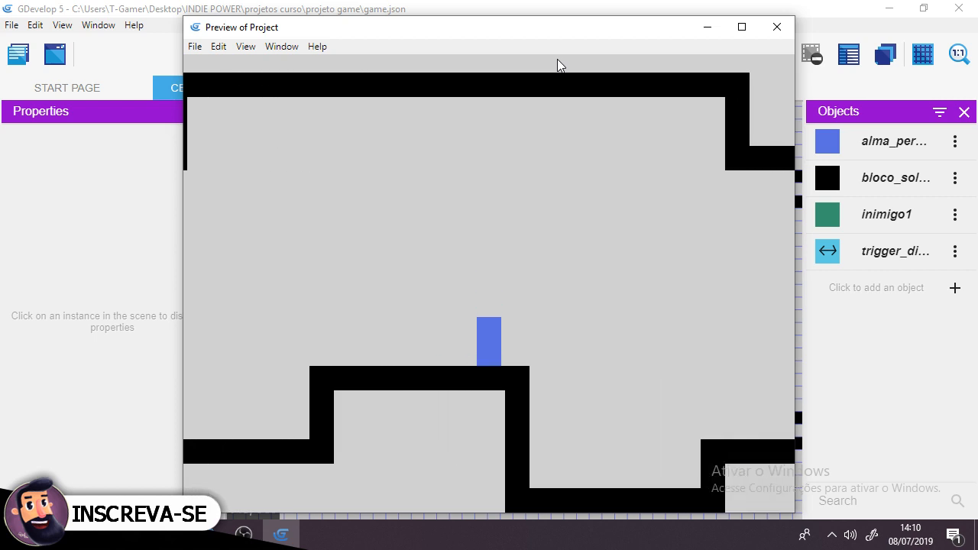
key("space")
key("Right")
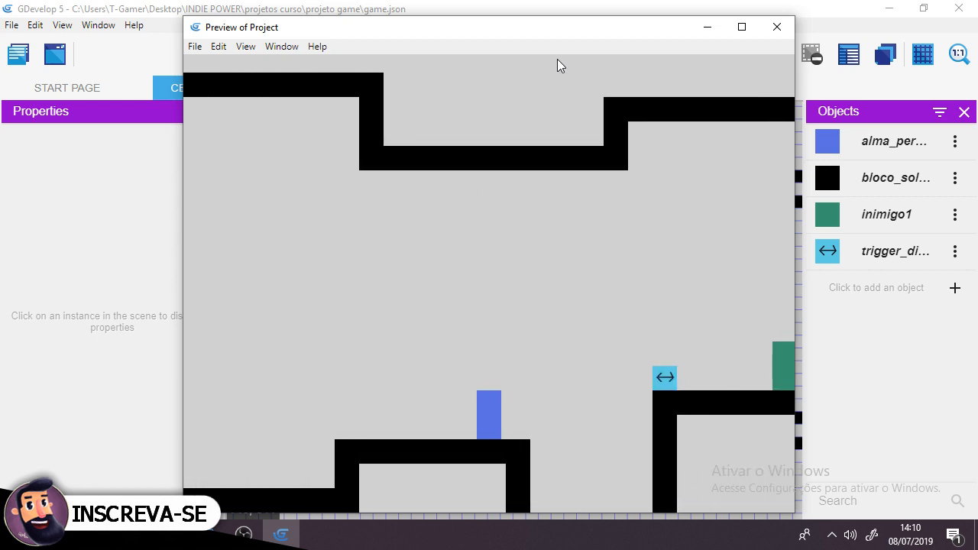
key("Right")
key("space")
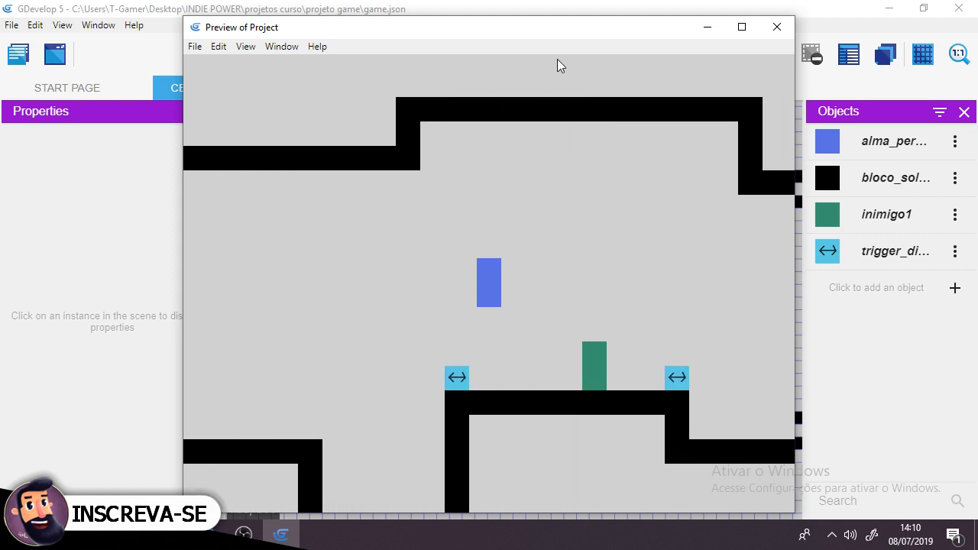
key("Right")
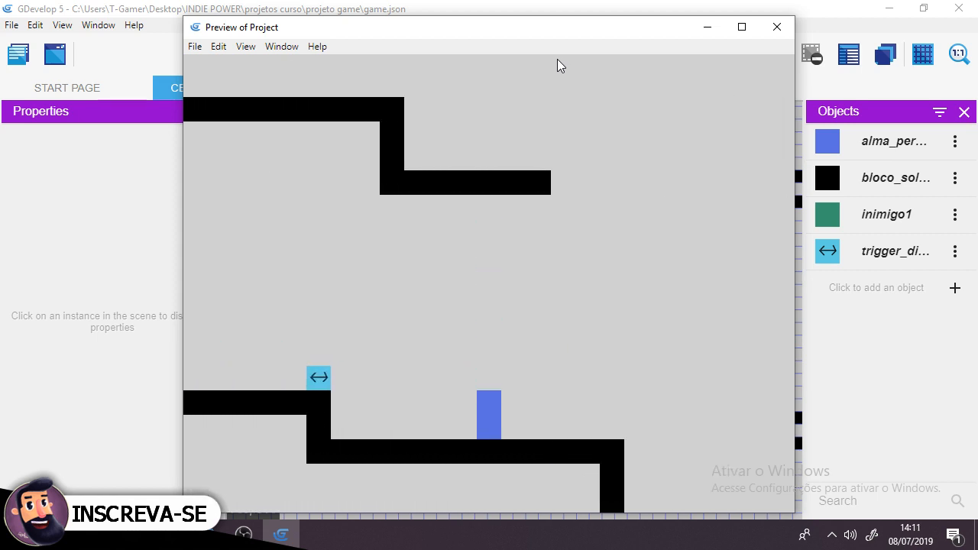
left_click(777, 27)
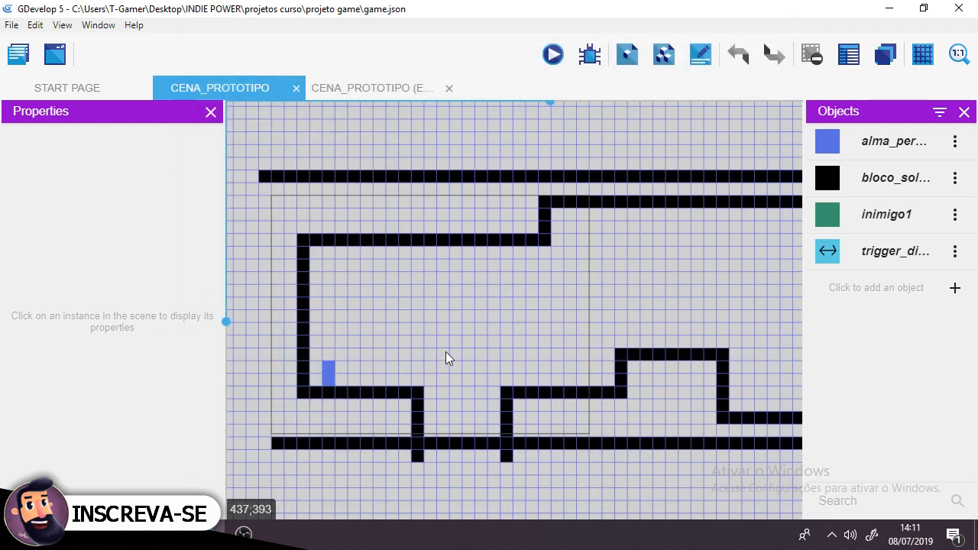
- Examine the level layout between the player's starting area and the enemy platform with its direction triggers
middle_click_drag(535, 325, 419, 338)
middle_click_drag(658, 304, 372, 276)
middle_click_drag(540, 295, 443, 310)
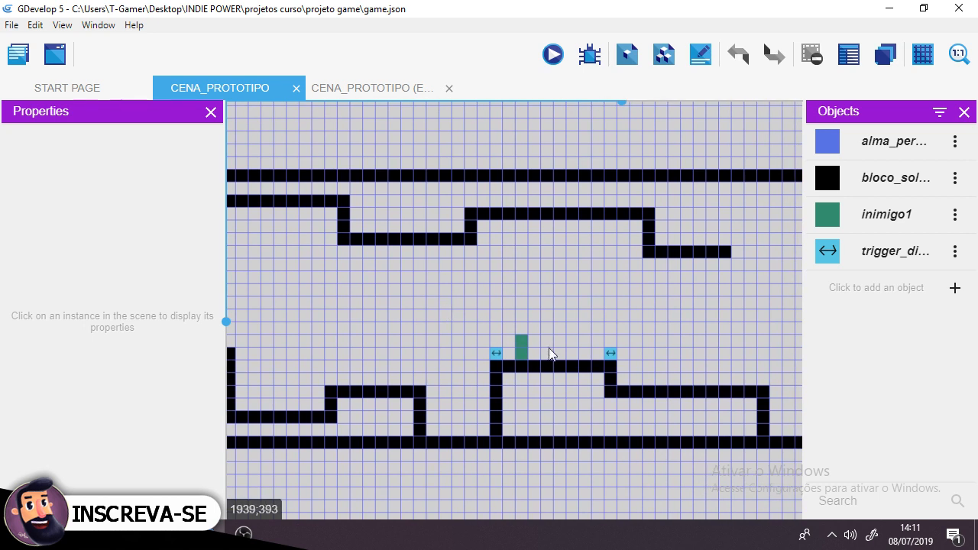
middle_click_drag(561, 288, 710, 301)
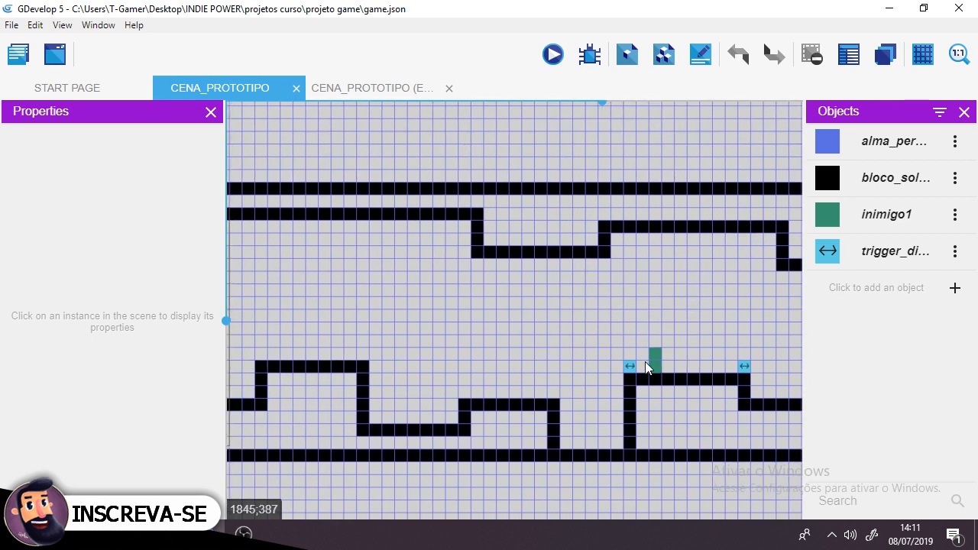
middle_click_drag(397, 312, 603, 303)
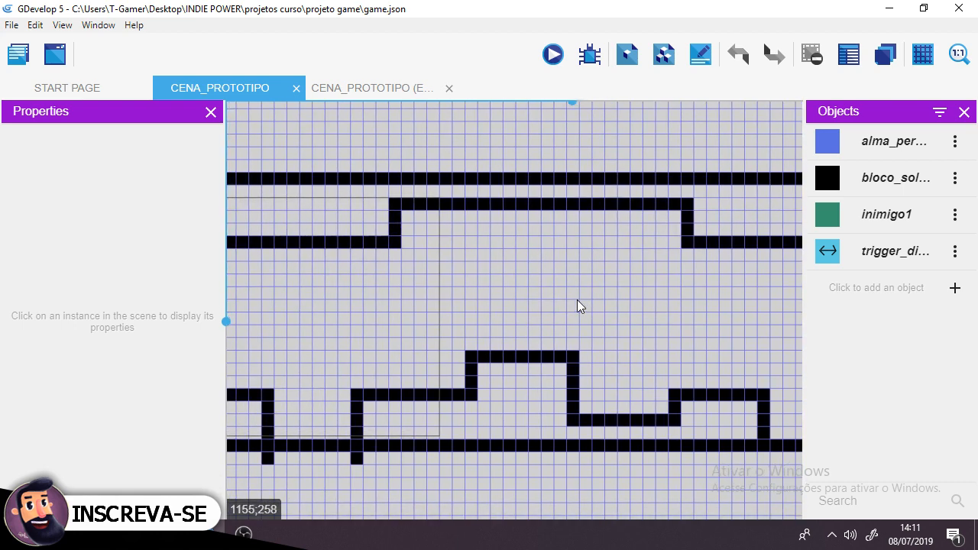
mouse_move(432, 296)
middle_mouse_down()
mouse_move(577, 280)
mouse_move(570, 305)
mouse_move(432, 304)
middle_mouse_up()
middle_click_drag(697, 306, 382, 282)
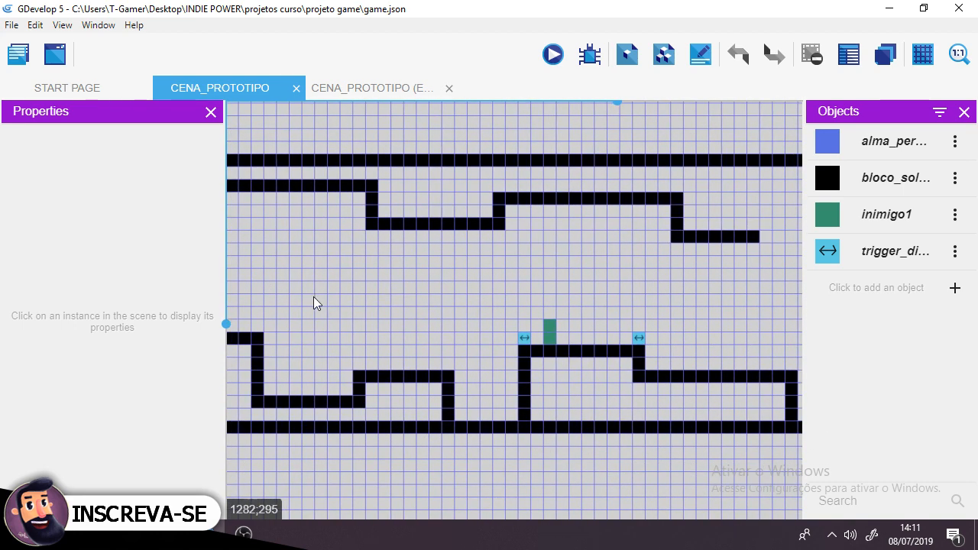
middle_click_drag(267, 292, 522, 336)
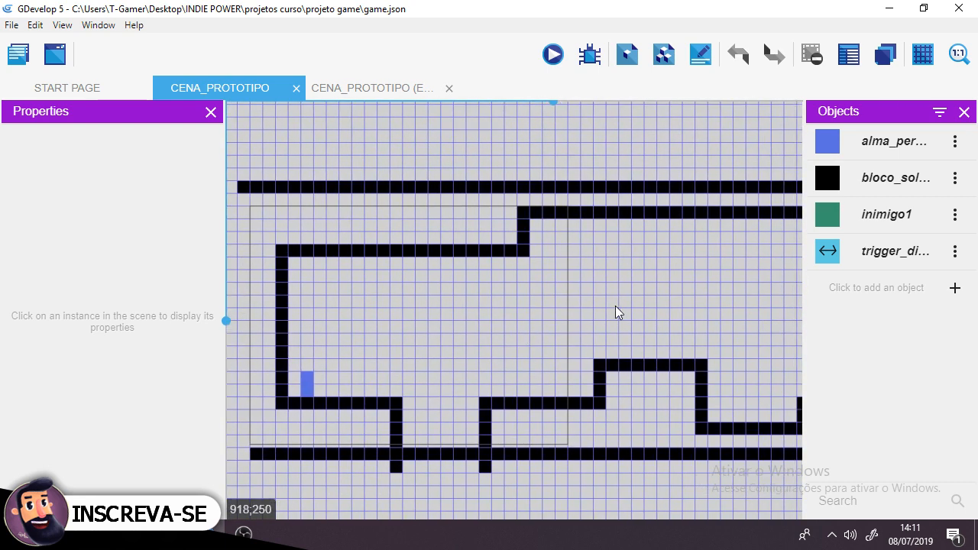
middle_click_drag(616, 313, 406, 280)
middle_click_drag(619, 285, 521, 252)
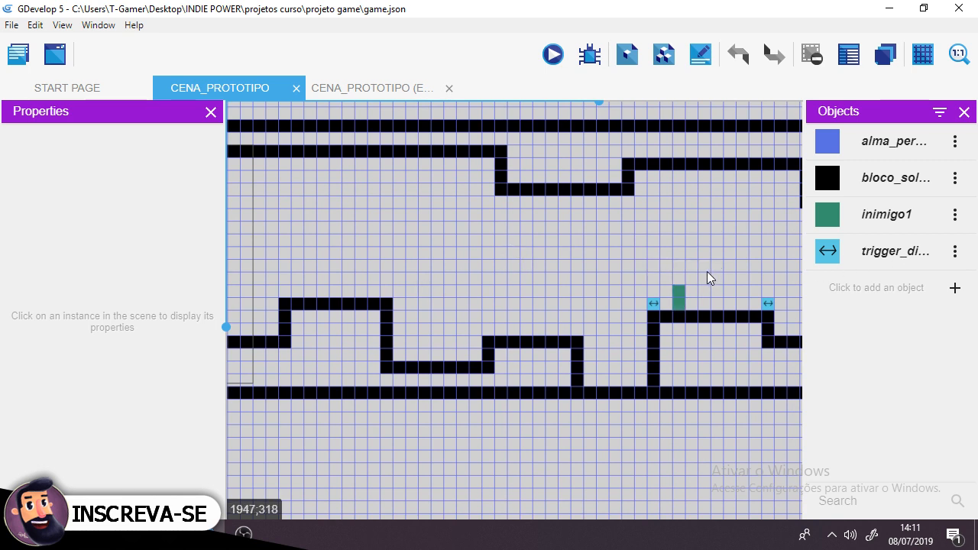
middle_click_drag(707, 271, 719, 294)
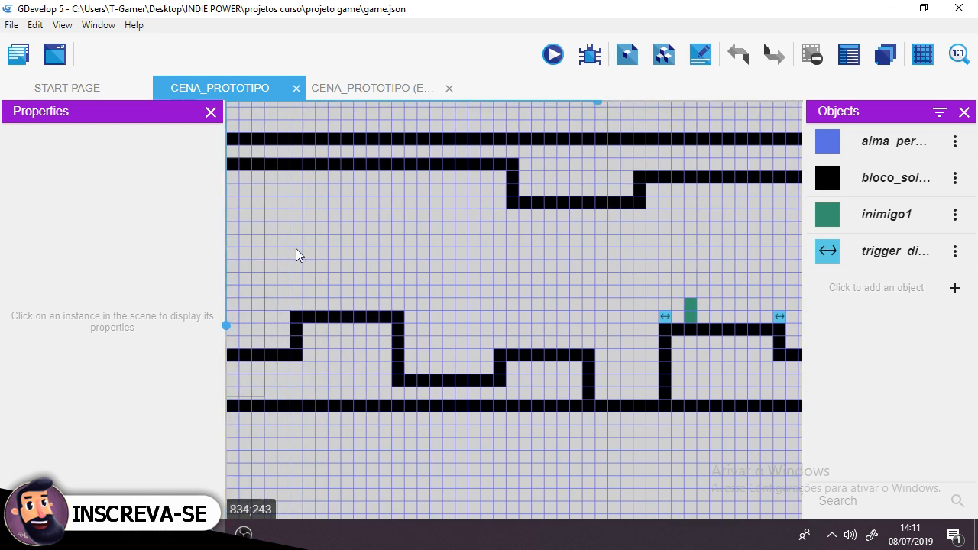
middle_click_drag(296, 249, 630, 269)
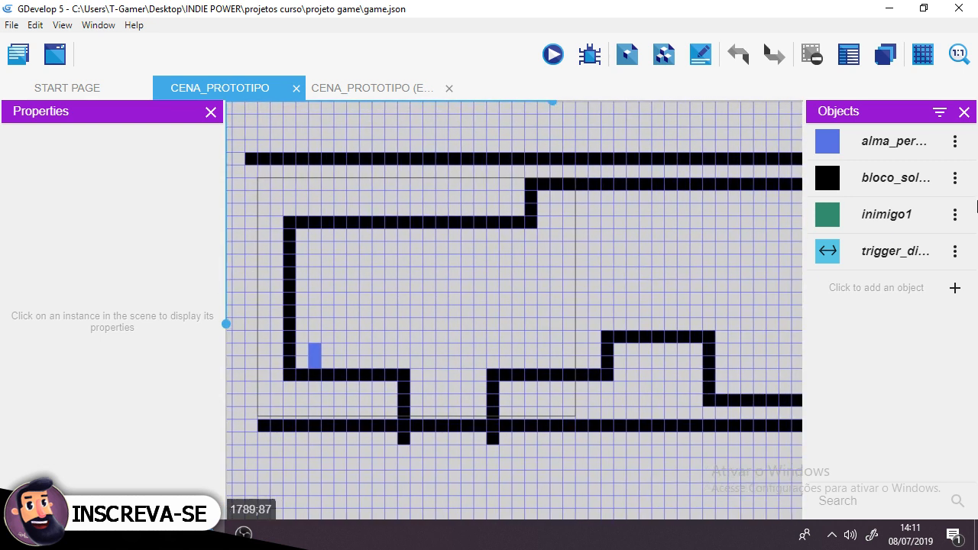
- Add the bloco2 image from the graficos folder as a frame in the bloco_solido object's animation
left_click(875, 183)
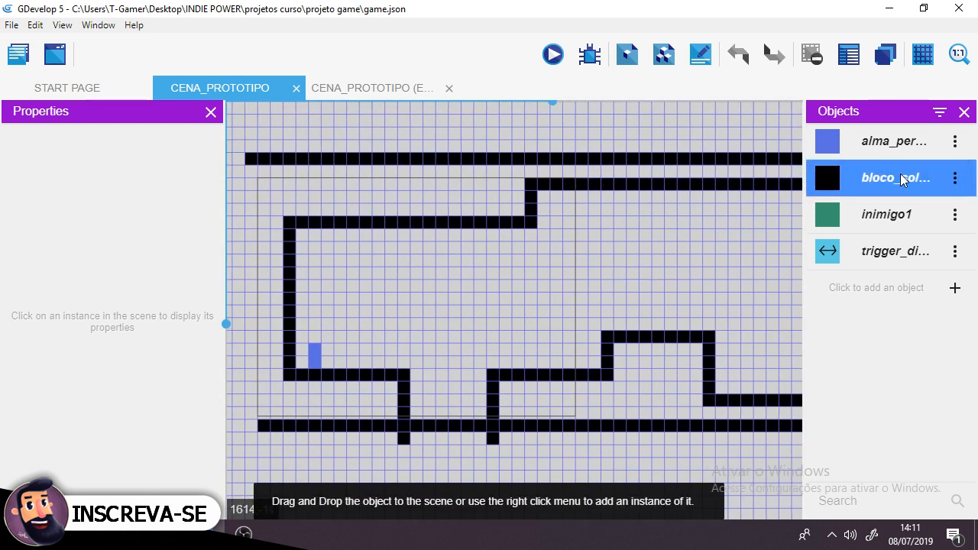
left_click(873, 189)
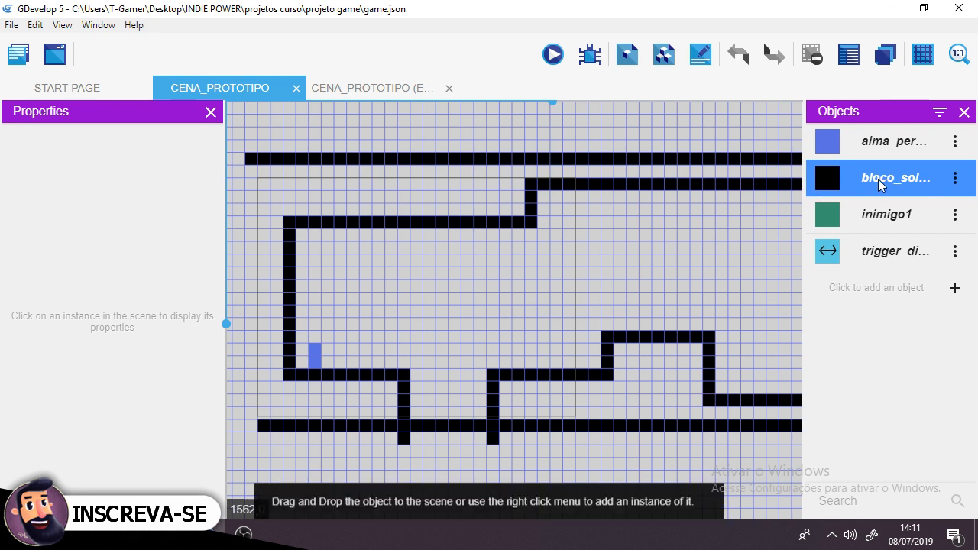
double_click(895, 183)
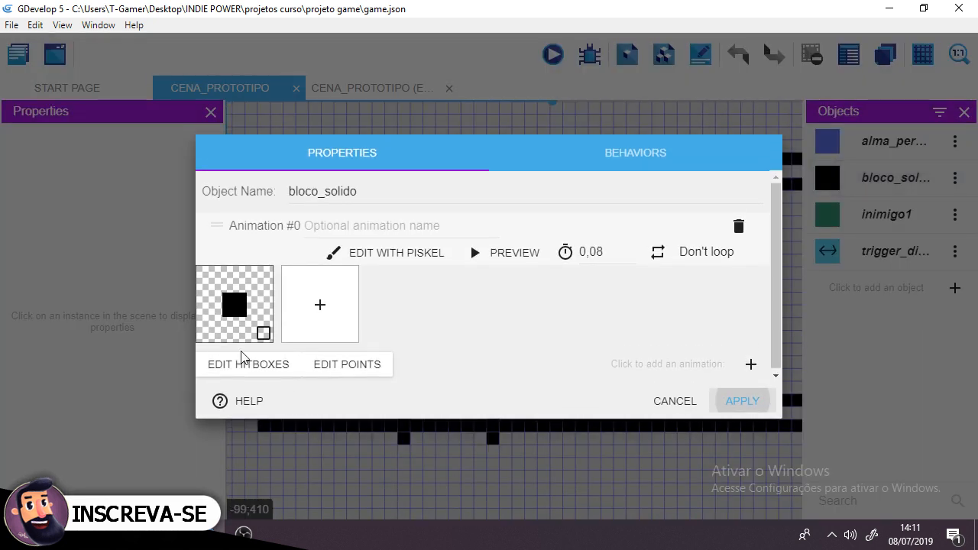
left_click(321, 306)
double_click(410, 184)
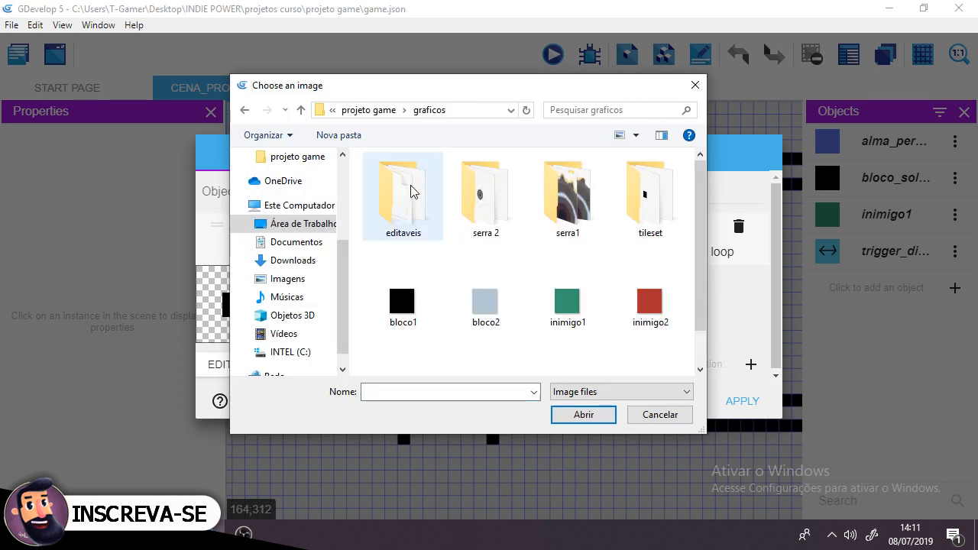
left_click(481, 304)
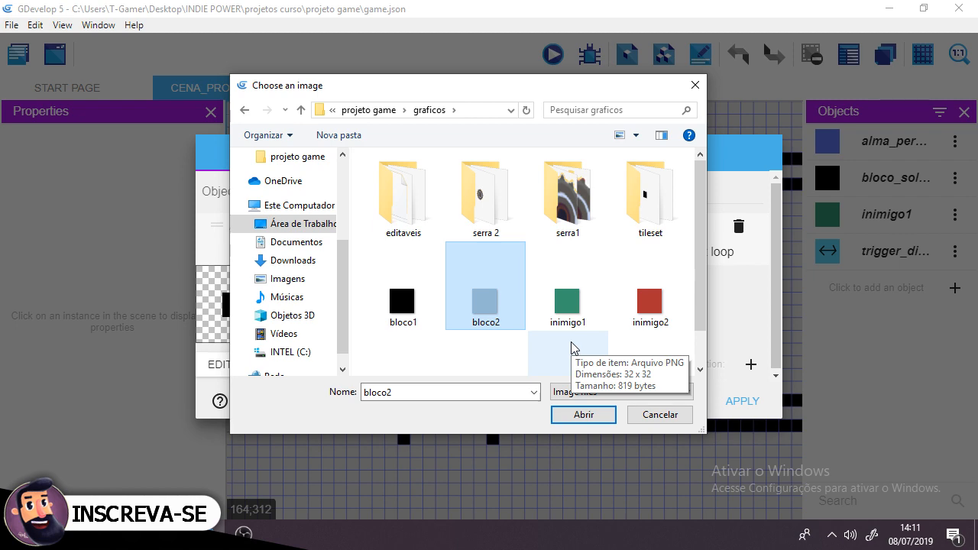
left_click(582, 414)
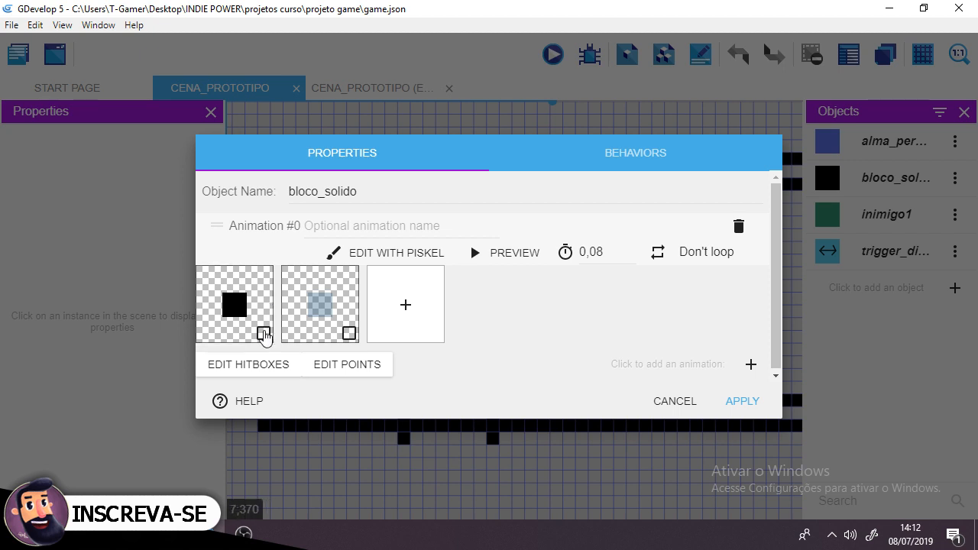
- Delete the black frame from bloco_solido's animation, apply the change and check the blocks in a scene preview
right_click(234, 306)
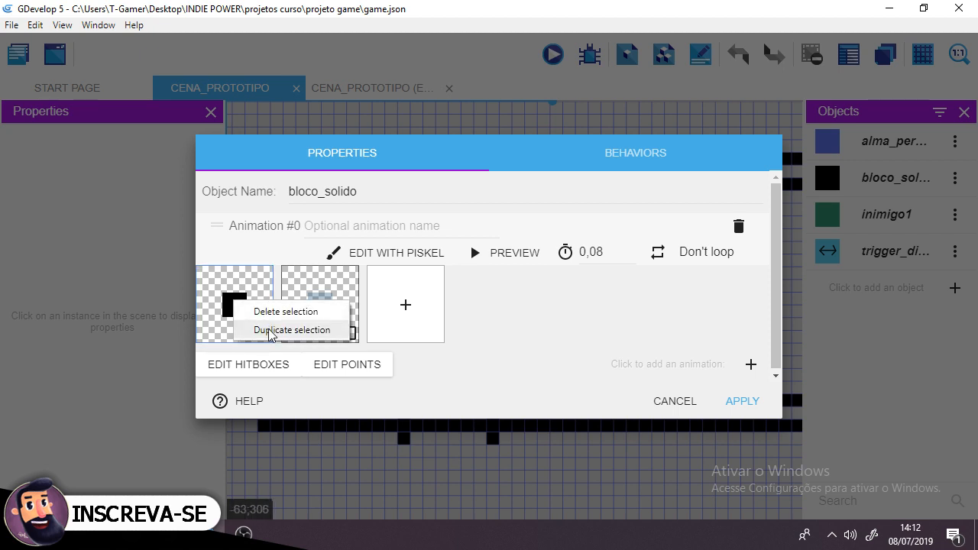
left_click(268, 313)
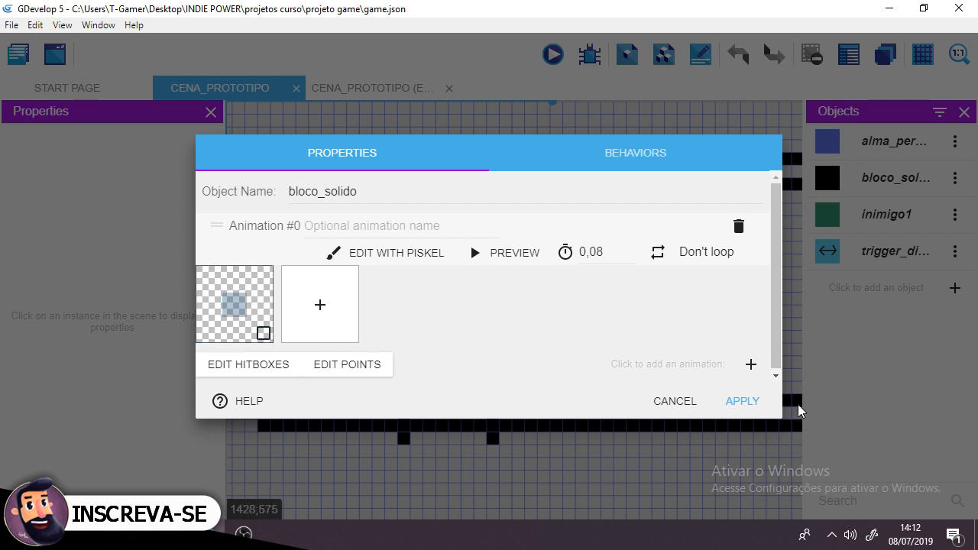
left_click(749, 410)
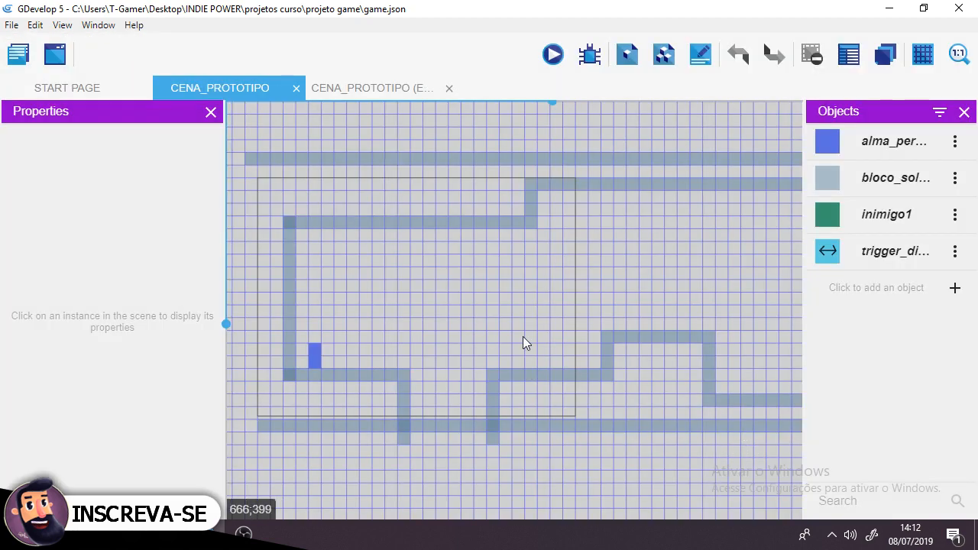
left_click(553, 54)
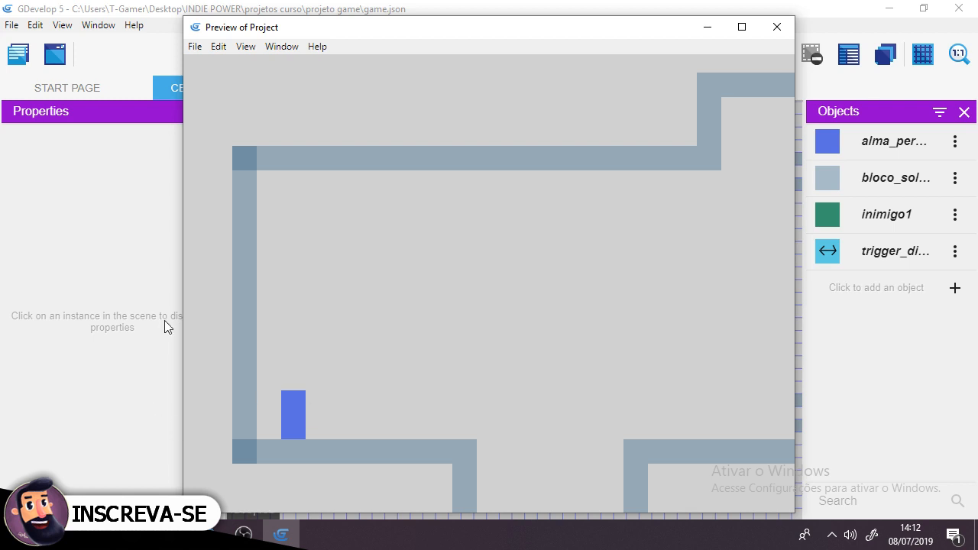
left_click(770, 29)
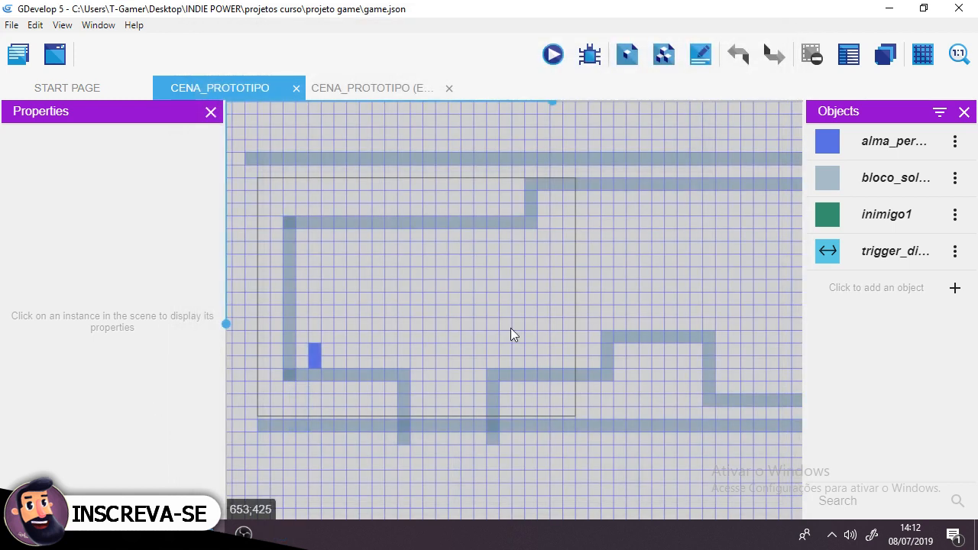
- Add a scene layer, place it below the base layer in the layer list and name it cenario
left_click(886, 60)
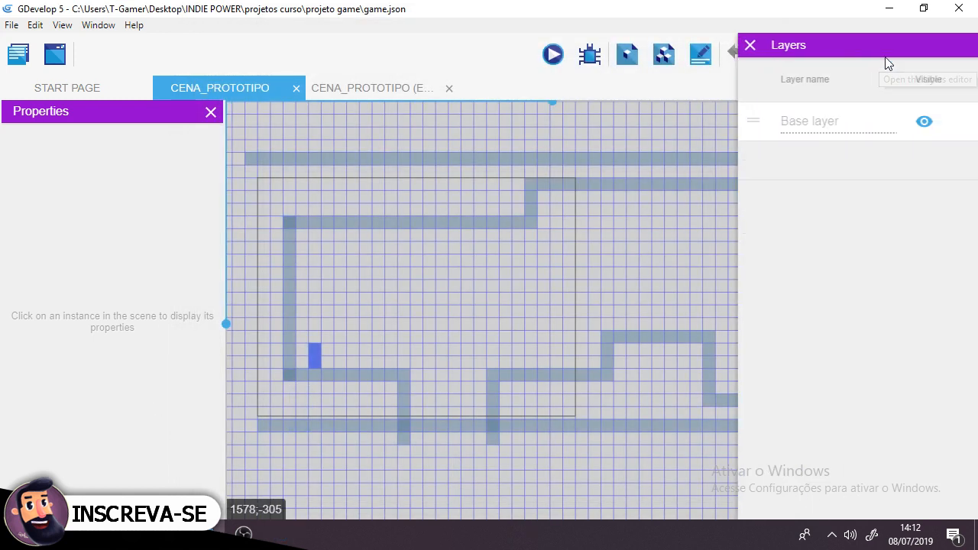
left_click(685, 46)
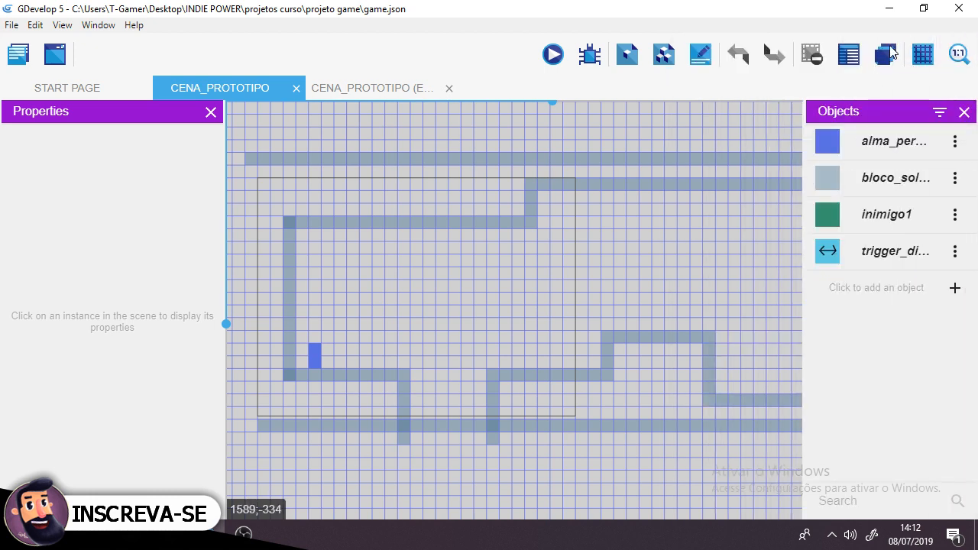
left_click(887, 54)
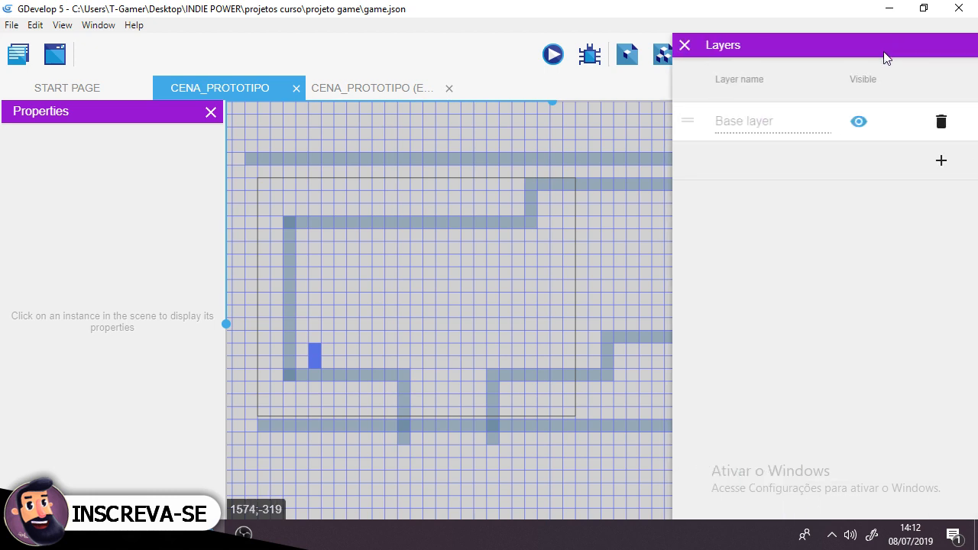
left_click(942, 162)
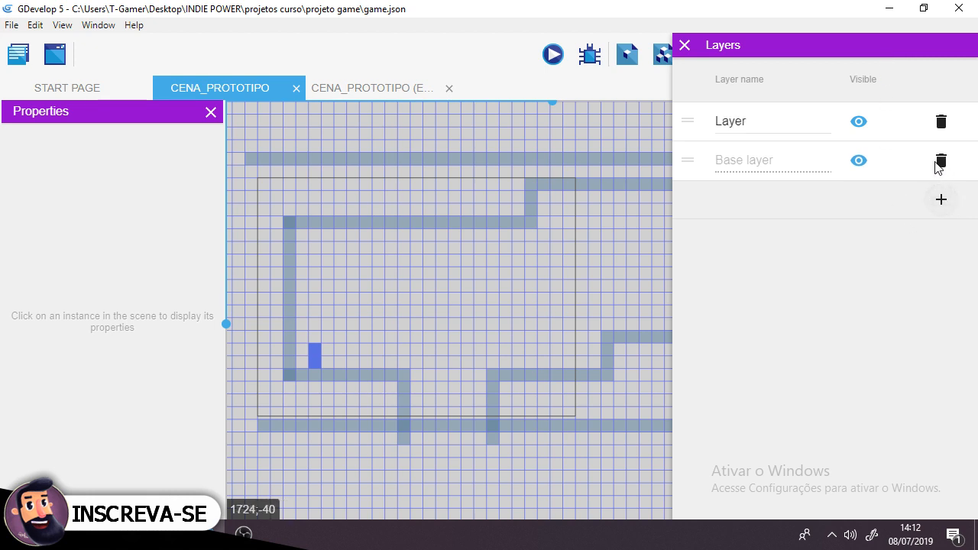
left_click_drag(690, 120, 691, 191)
left_click_drag(751, 161, 717, 162)
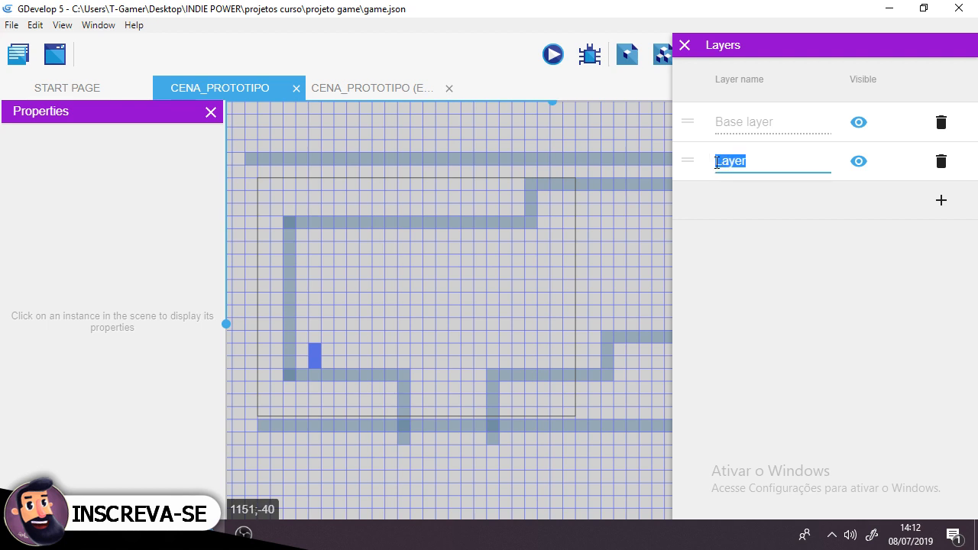
type("cenario")
- Add another scene layer, place it below cenario in the layer list and name it fundo
left_click(941, 201)
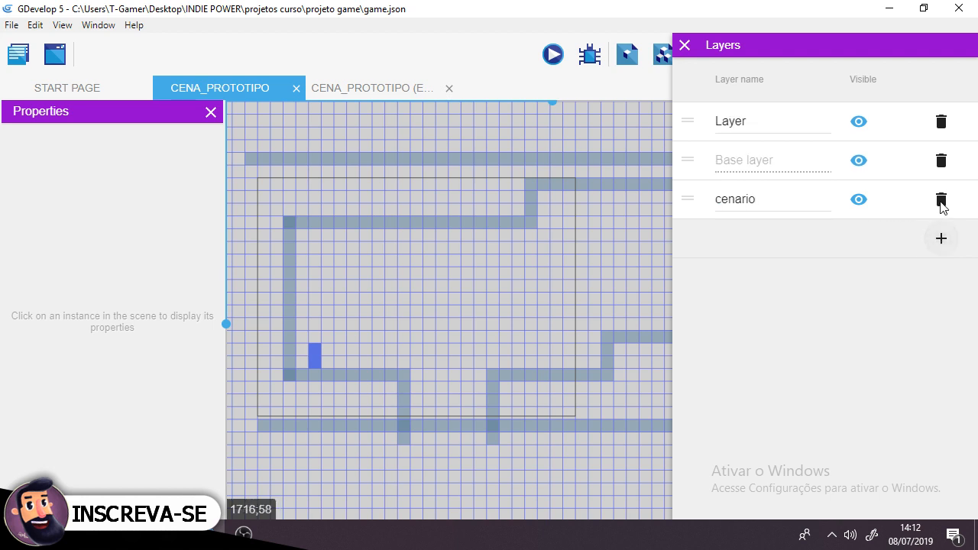
left_click_drag(688, 121, 714, 214)
left_click(746, 207)
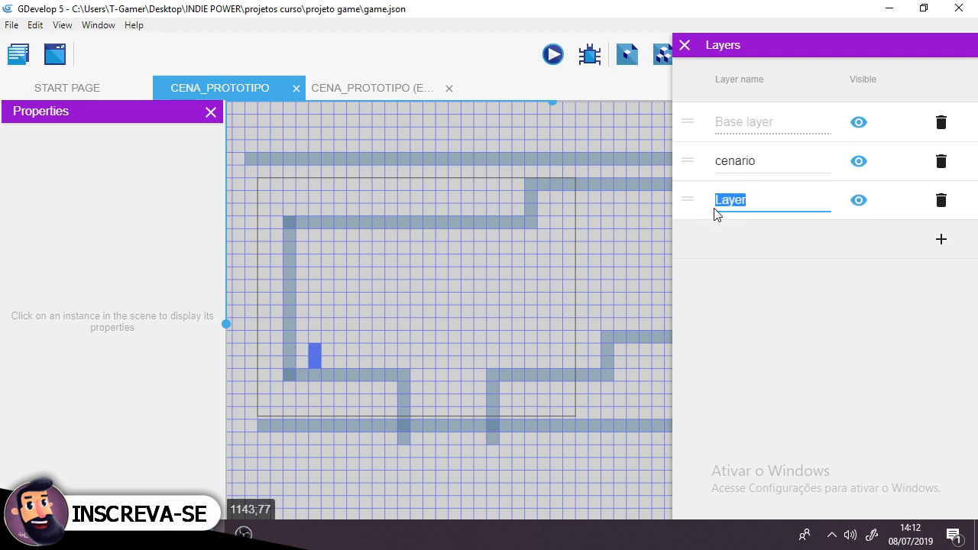
type("fundo")
left_click(684, 45)
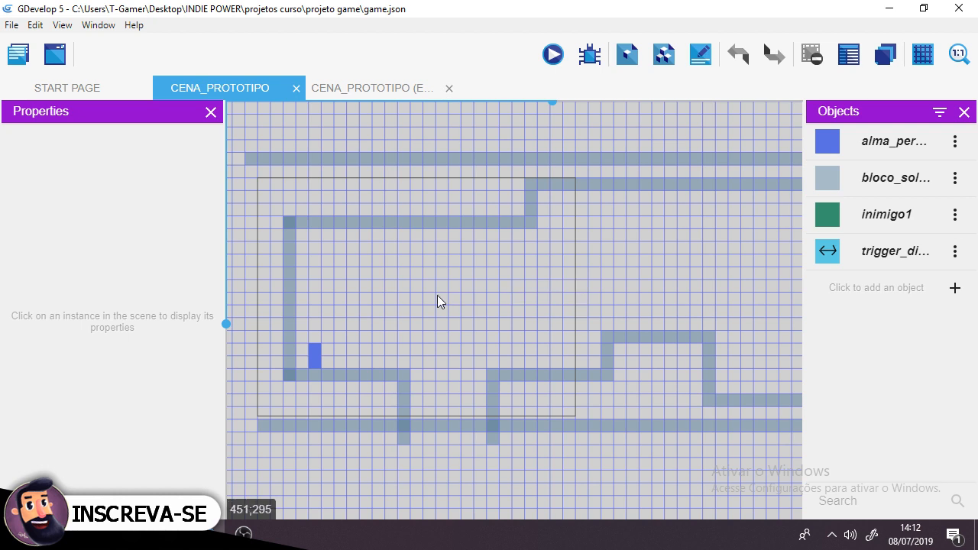
- Create a new Sprite object in the scene and name it tileset1
mouse_move(453, 293)
middle_mouse_down()
mouse_move(479, 318)
mouse_move(467, 280)
middle_mouse_up()
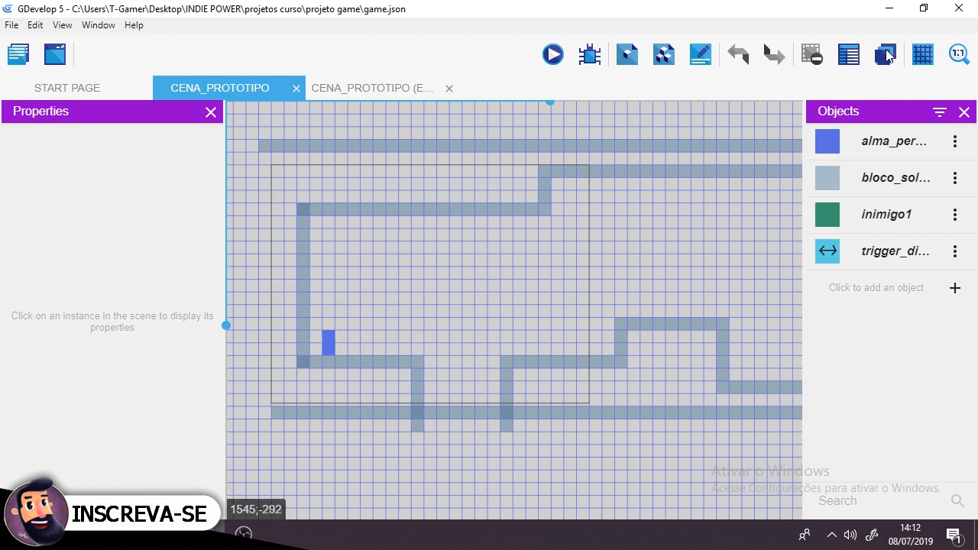
left_click(873, 292)
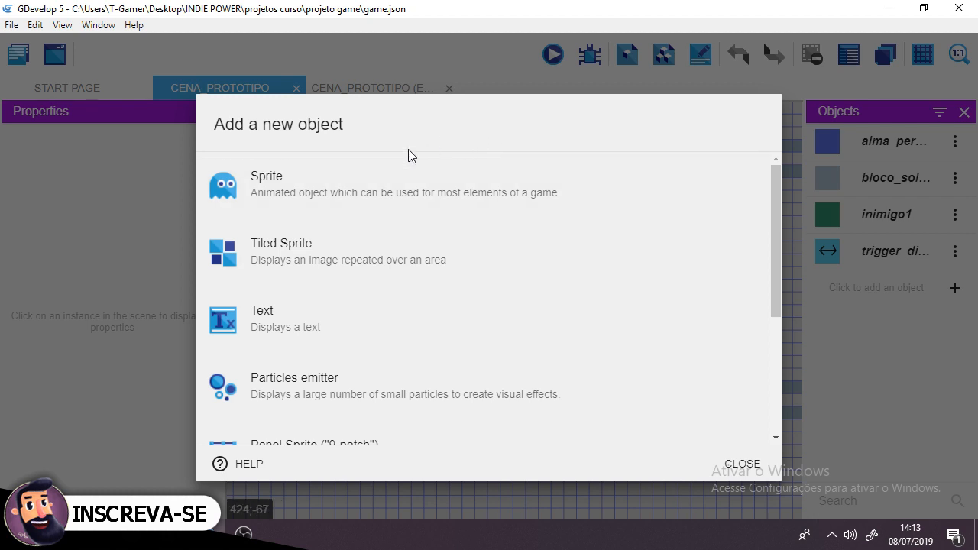
scroll(432, 221, "down", 2)
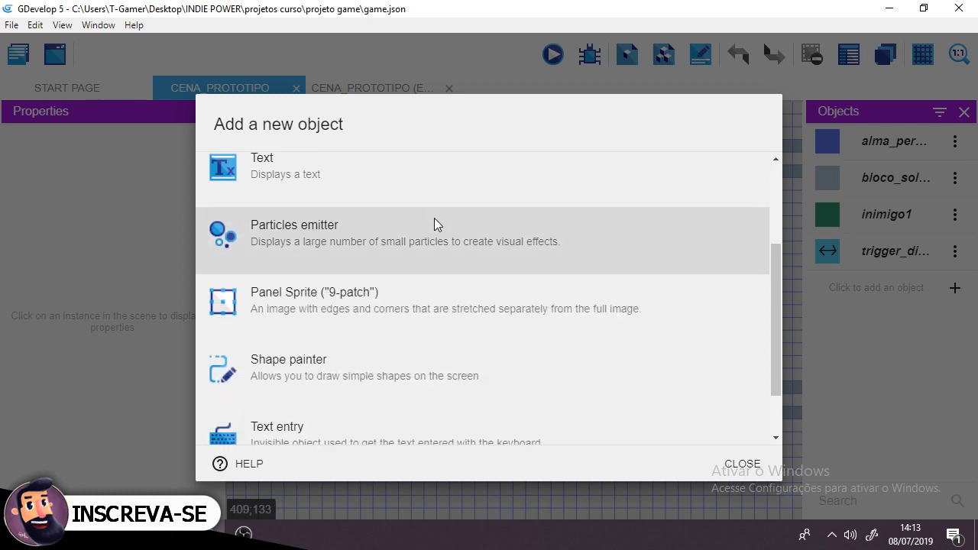
scroll(434, 221, "down", 1)
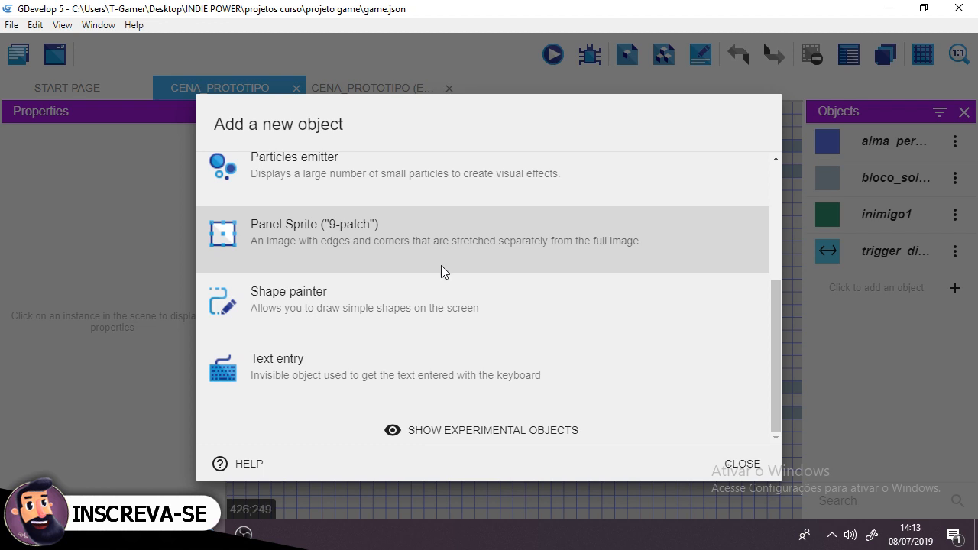
scroll(440, 267, "up", 2)
scroll(441, 265, "up", 1)
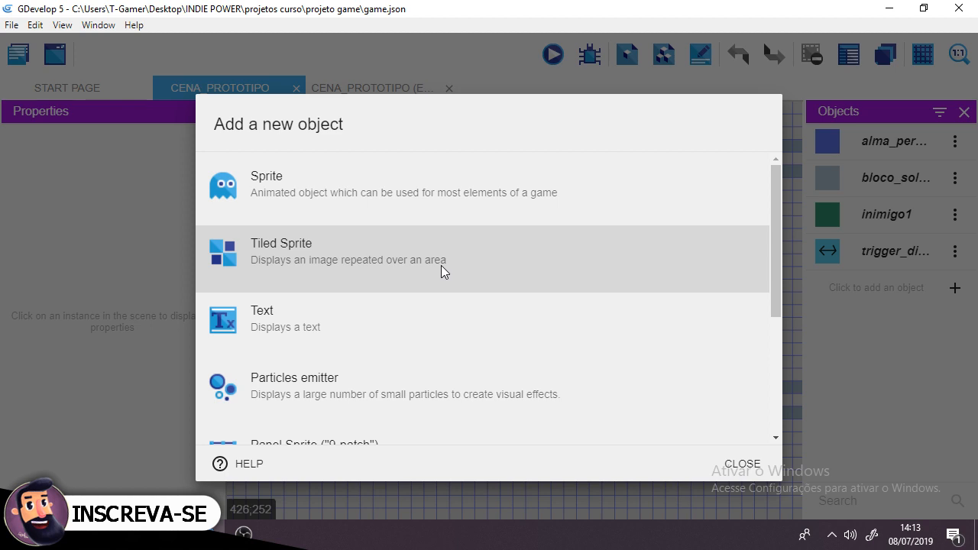
left_click(329, 214)
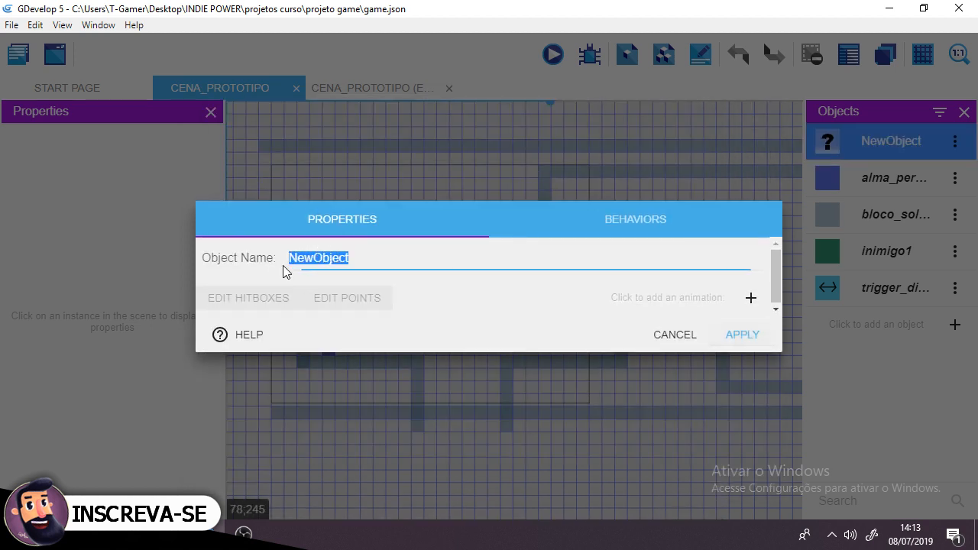
type("tileset1")
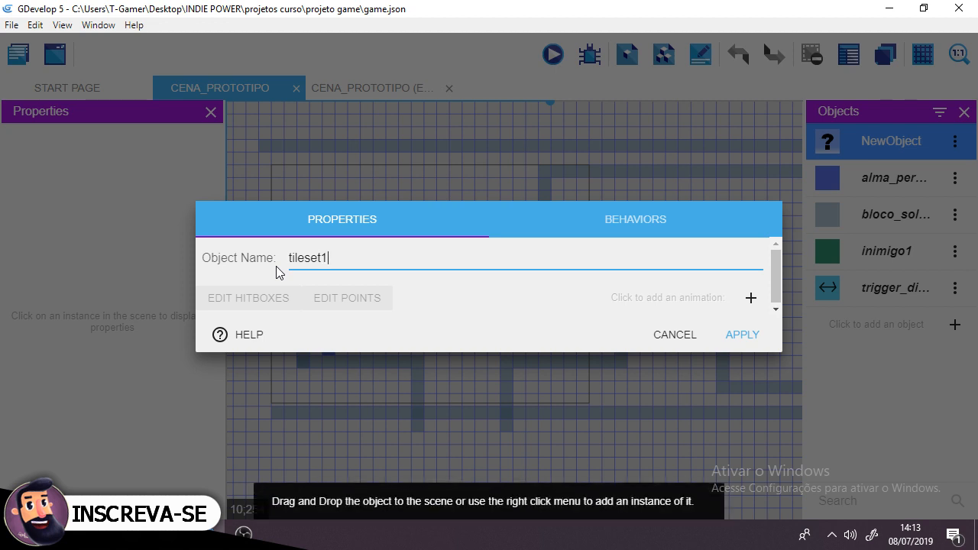
- Add an animation to the tileset1 object and browse to the tileset folder inside graficos for its frame image
left_click(751, 298)
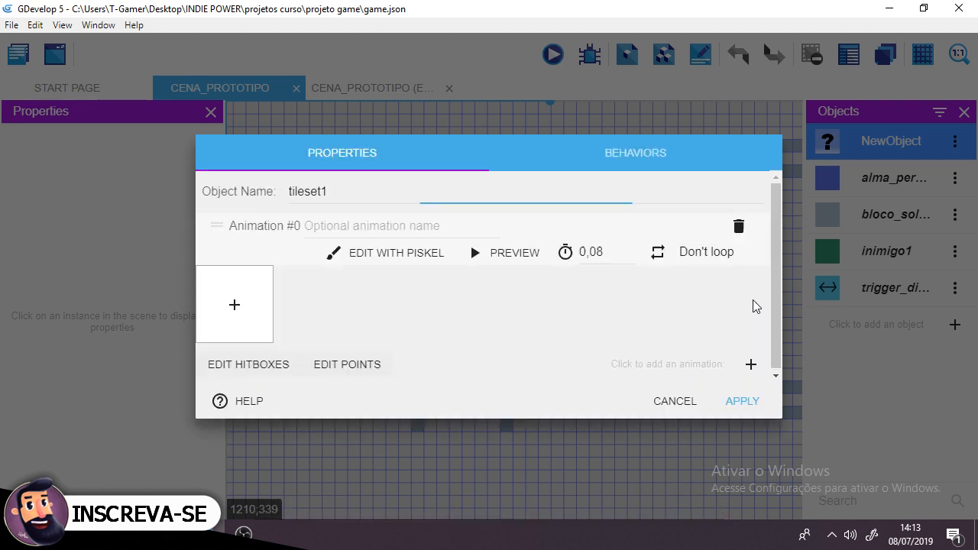
left_click(235, 308)
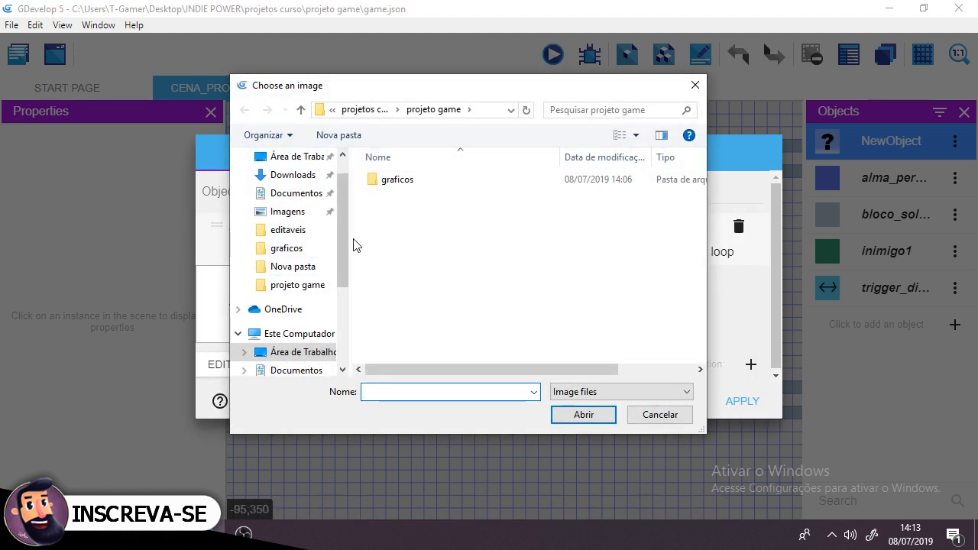
double_click(410, 191)
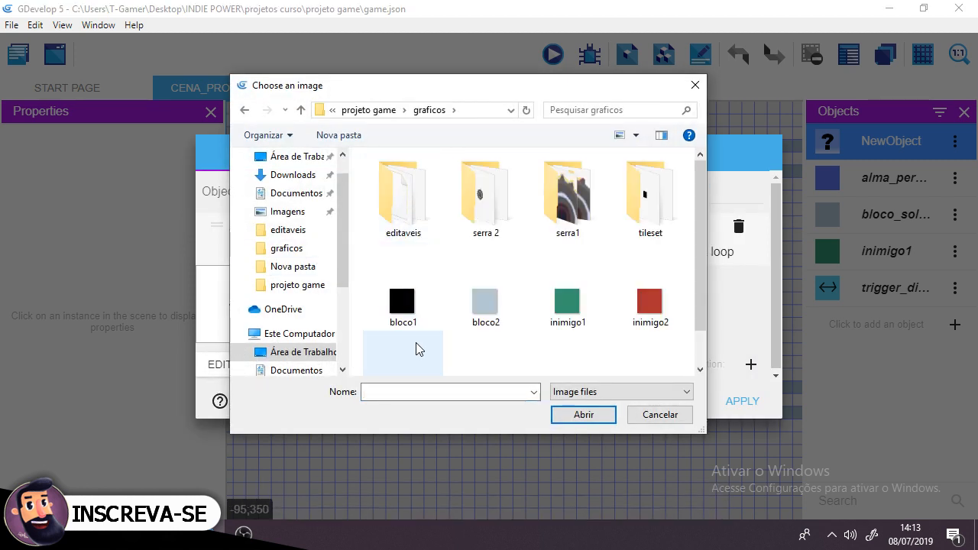
double_click(647, 216)
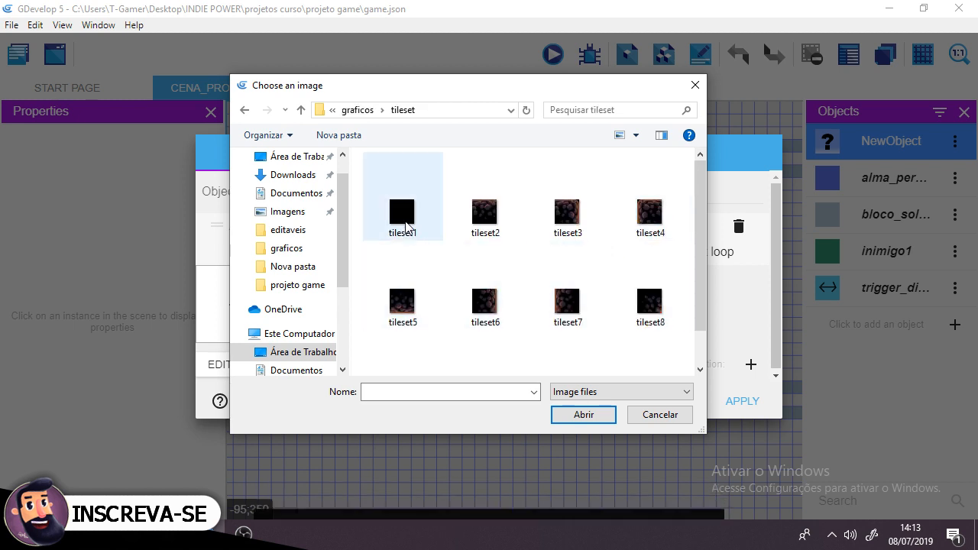
- Examine the tile images tileset1 to tileset11 in the tileset folder, comparing their edges and corners
left_click(404, 217)
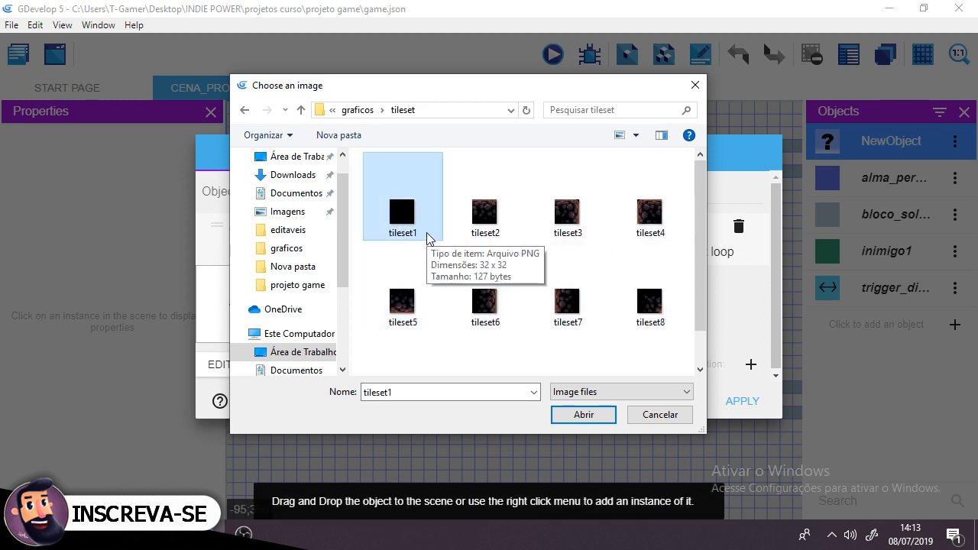
scroll(428, 237, "down", 1)
scroll(428, 237, "up", 1)
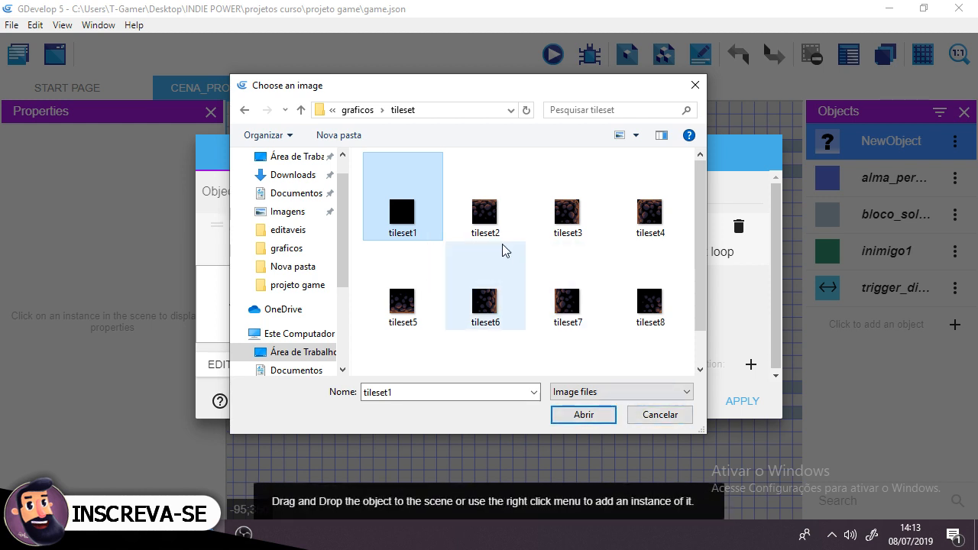
left_click(484, 213)
left_click(565, 213)
left_click(646, 211)
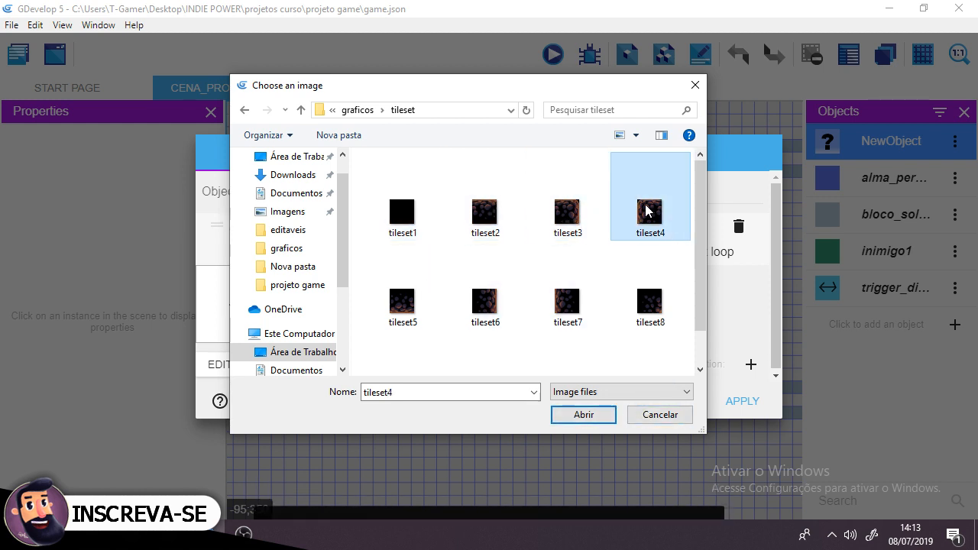
left_click(402, 300)
left_click(481, 306)
left_click(565, 308)
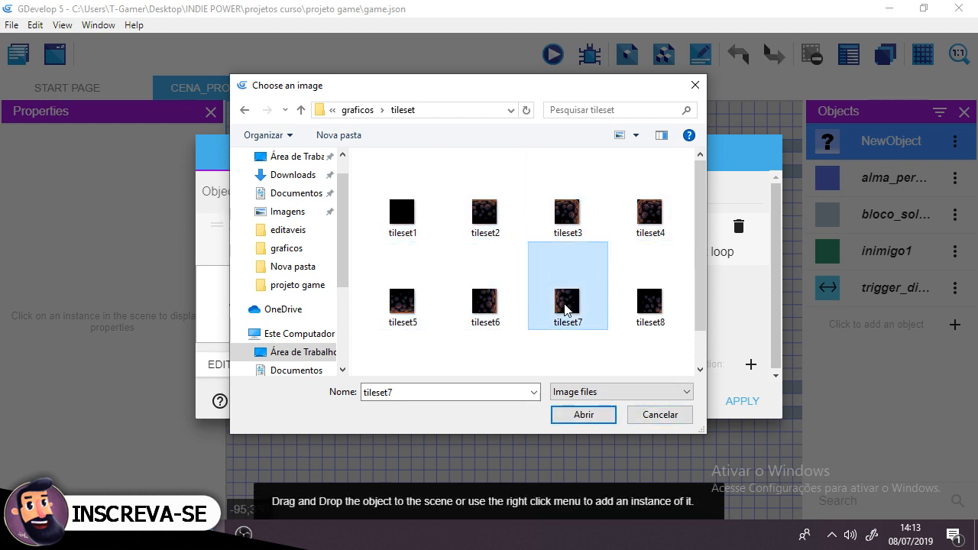
left_click(648, 301)
scroll(649, 298, "down", 1)
left_click(577, 268)
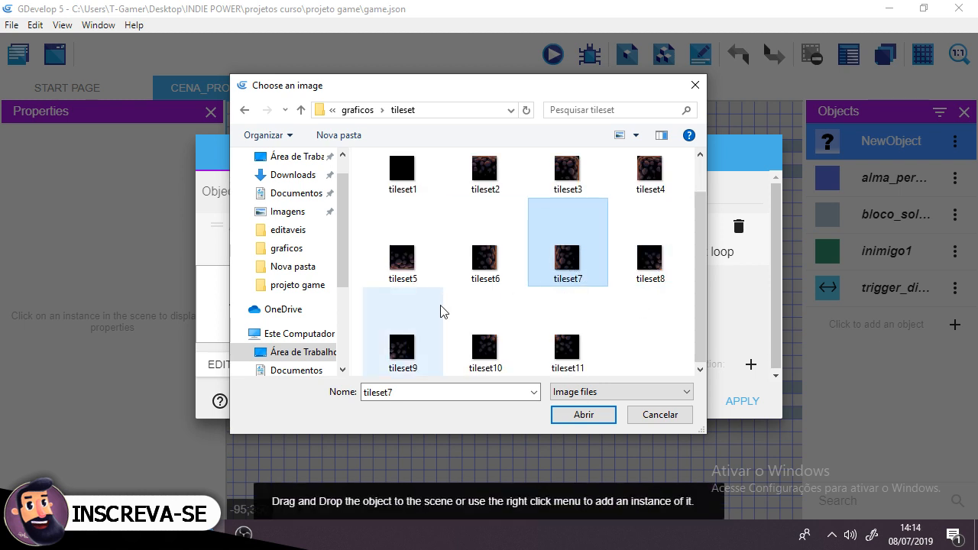
left_click(441, 314)
left_click(477, 346)
left_click(559, 353)
scroll(495, 336, "up", 1)
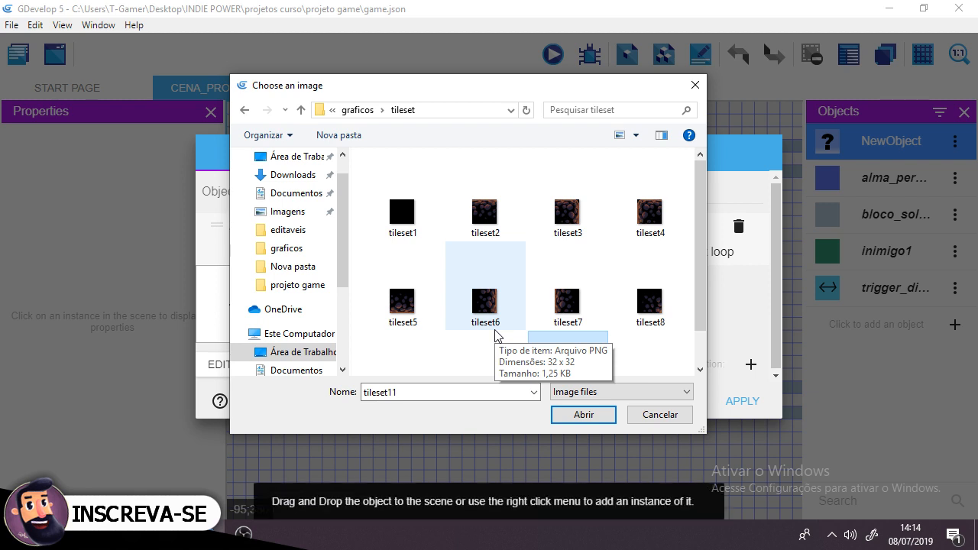
left_click(484, 214)
left_click(567, 213)
left_click(647, 212)
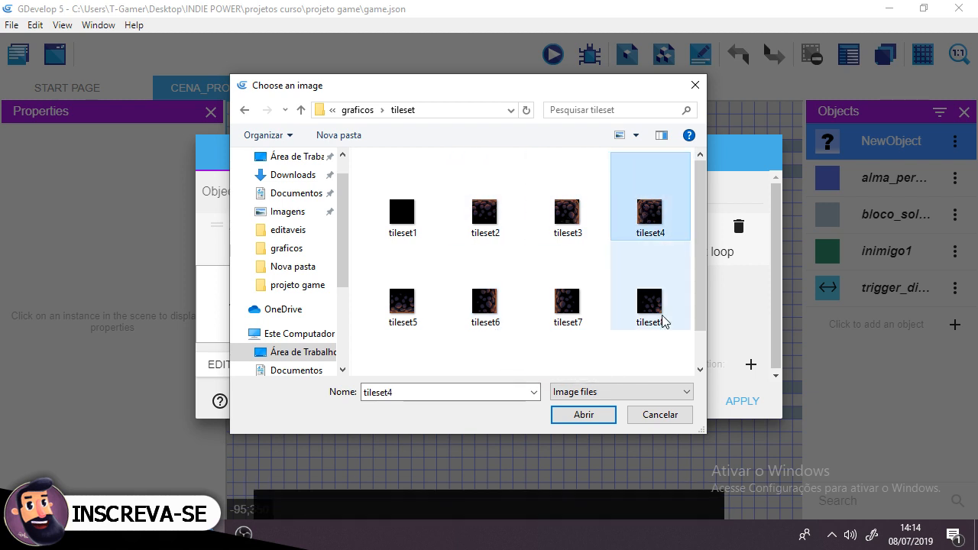
left_click(663, 321)
left_click(600, 306)
left_click(480, 322)
scroll(468, 324, "down", 1)
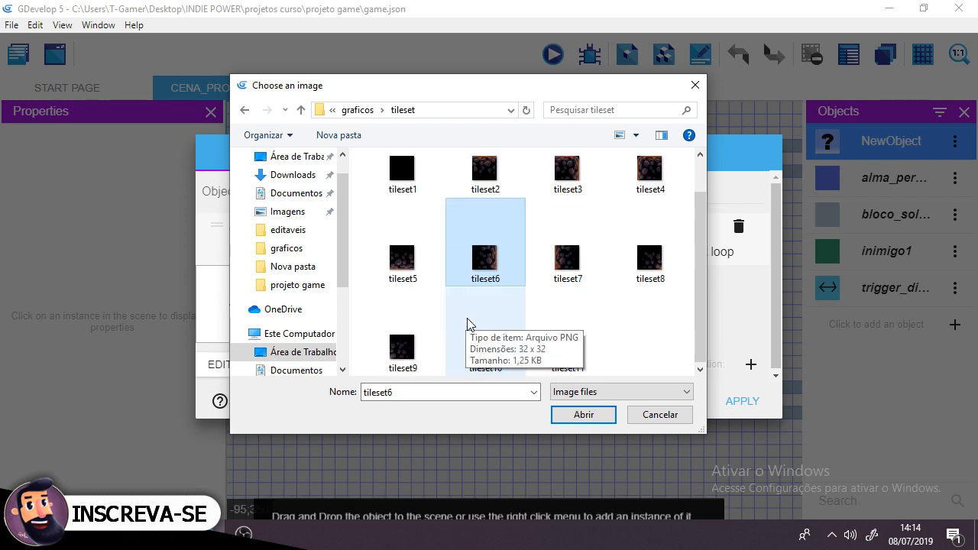
scroll(468, 324, "up", 1)
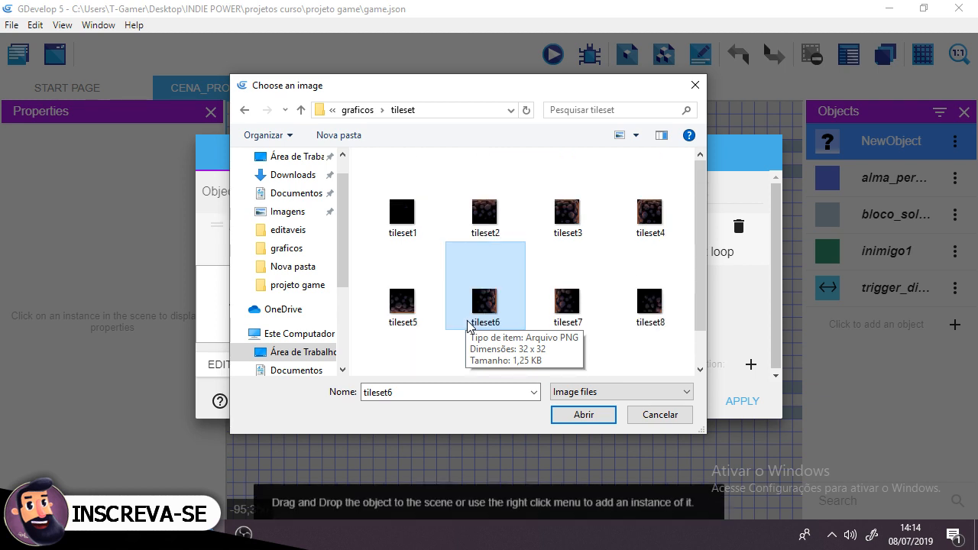
left_click(422, 207)
left_click(478, 215)
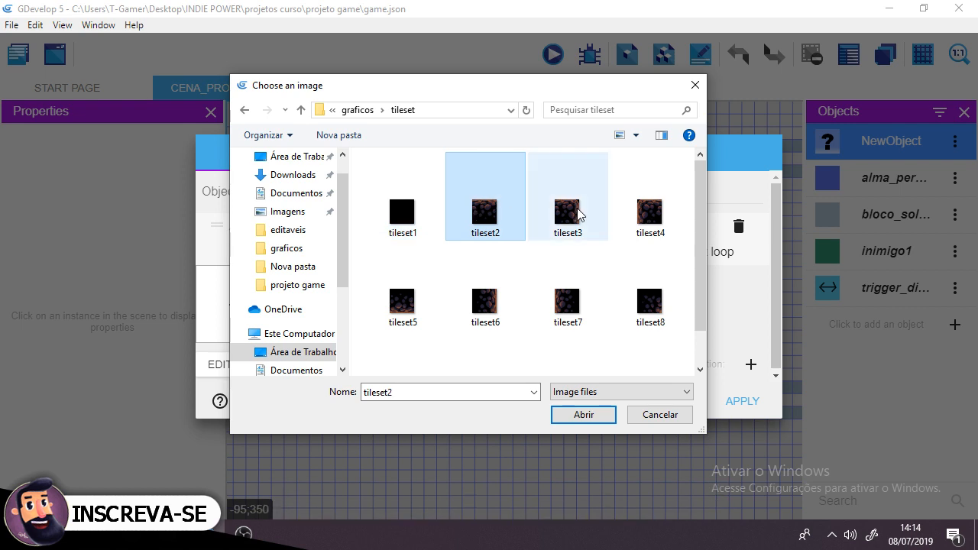
left_click(572, 213)
left_click(666, 231)
left_click(649, 301)
left_click(565, 303)
left_click(481, 304)
left_click(400, 303)
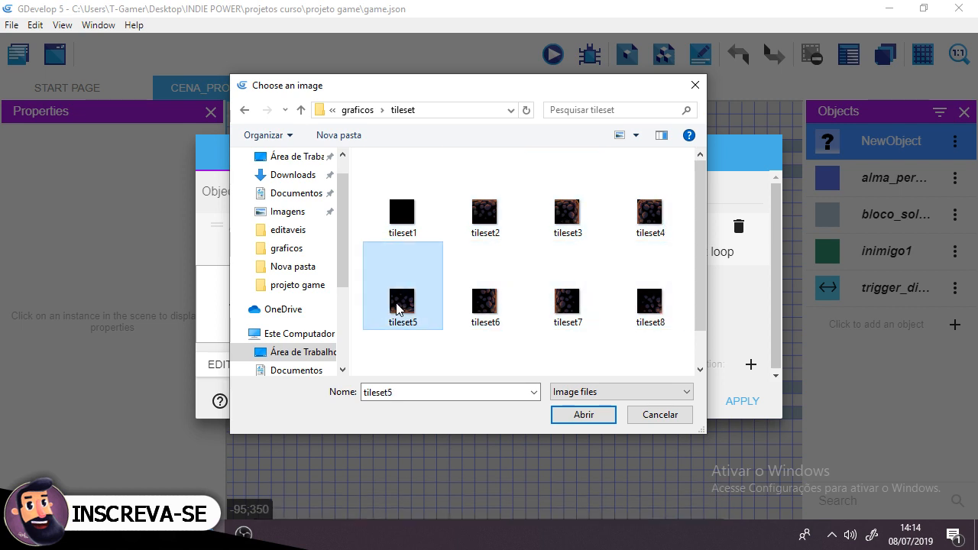
scroll(397, 309, "down", 1)
left_click(453, 264)
left_click(590, 259)
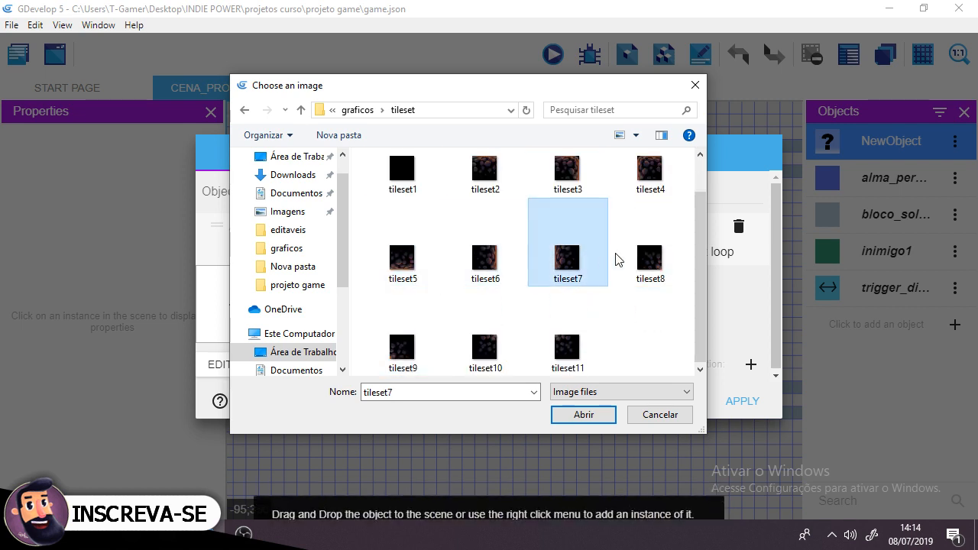
left_click(625, 258)
left_click(589, 325)
left_click(489, 347)
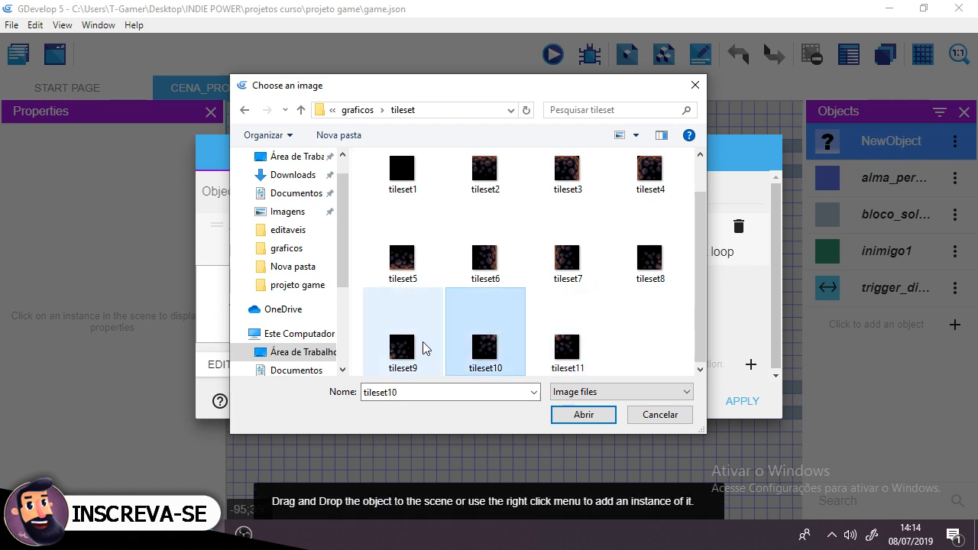
left_click(420, 345)
- Load the tileset1 image as the frame of the object's first animation
scroll(418, 343, "up", 1)
left_click(403, 223)
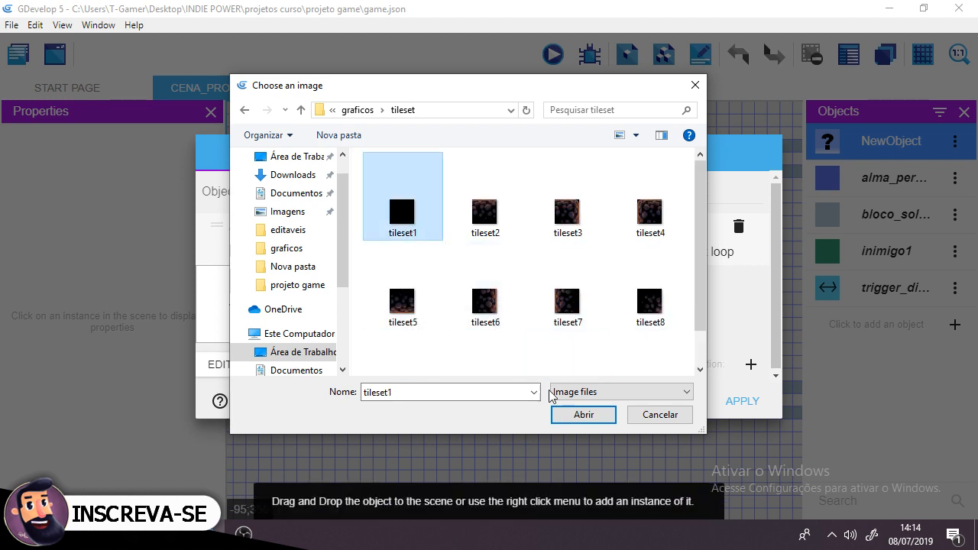
left_click(583, 420)
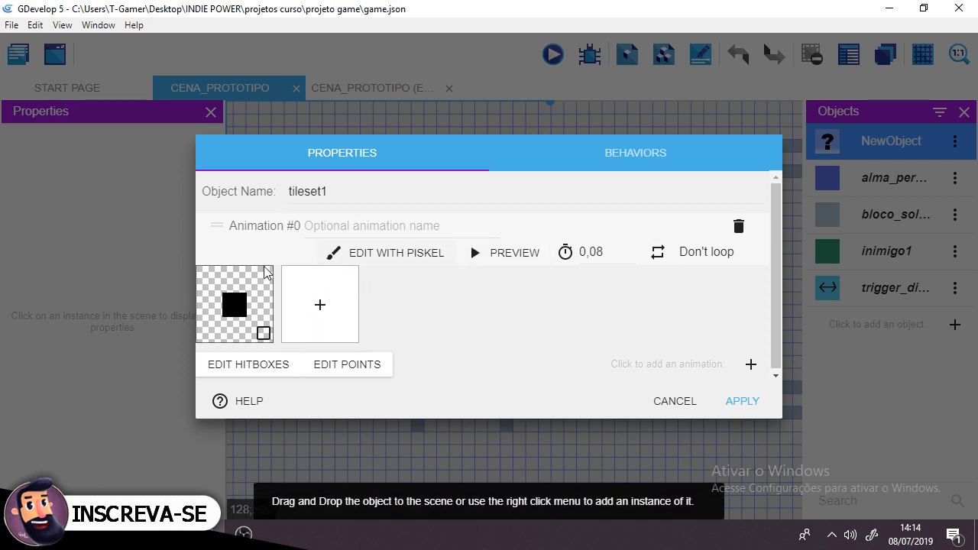
- Add a second animation to the object with the tileset2 image from graficos/tileset as its frame
left_click(751, 365)
left_click(234, 403)
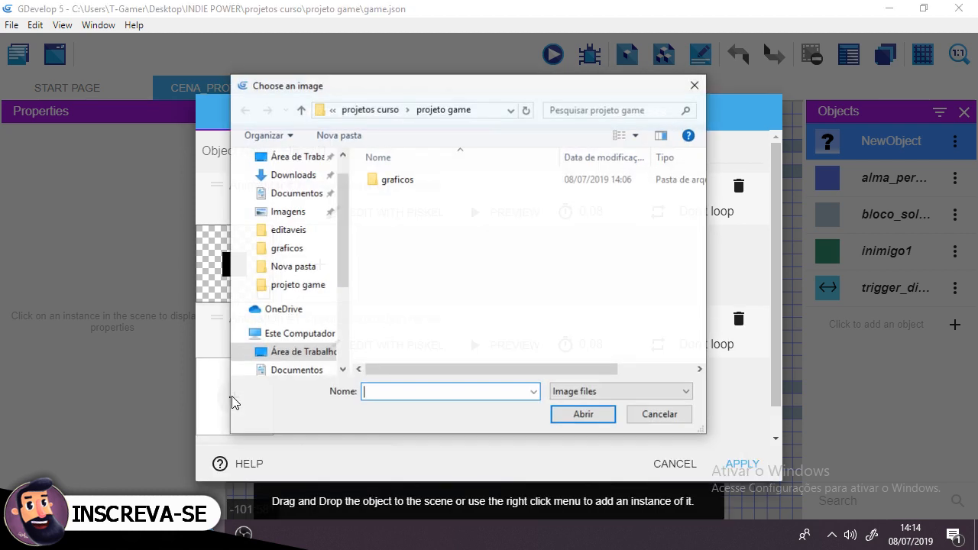
double_click(380, 181)
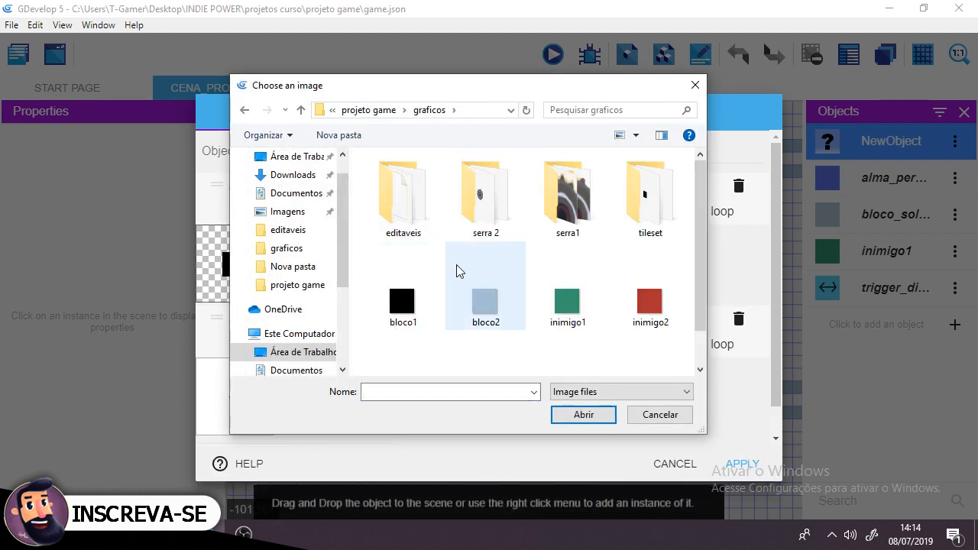
double_click(636, 214)
left_click(474, 216)
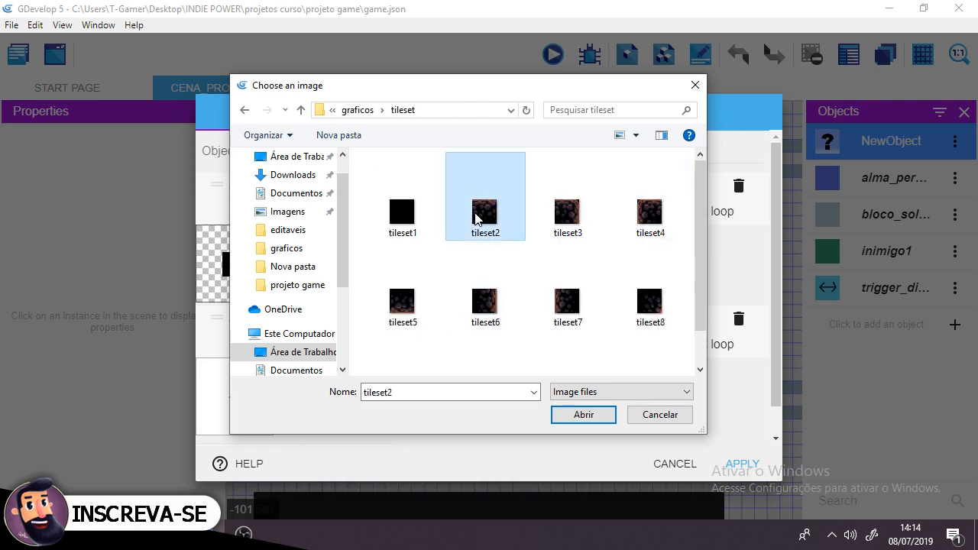
left_click(585, 415)
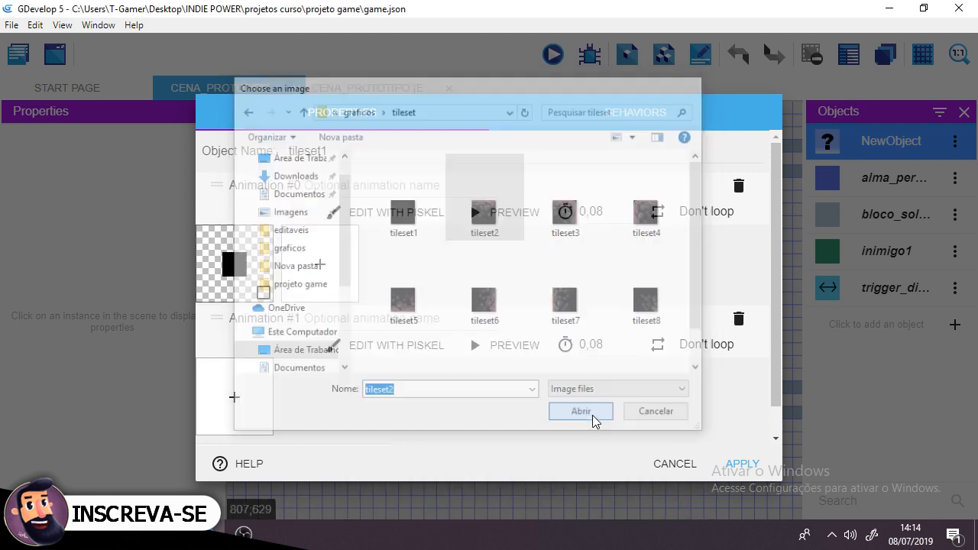
- Add a third animation to the object with the tileset3 image from graficos/tileset as its frame
scroll(686, 396, "down", 1)
left_click(752, 425)
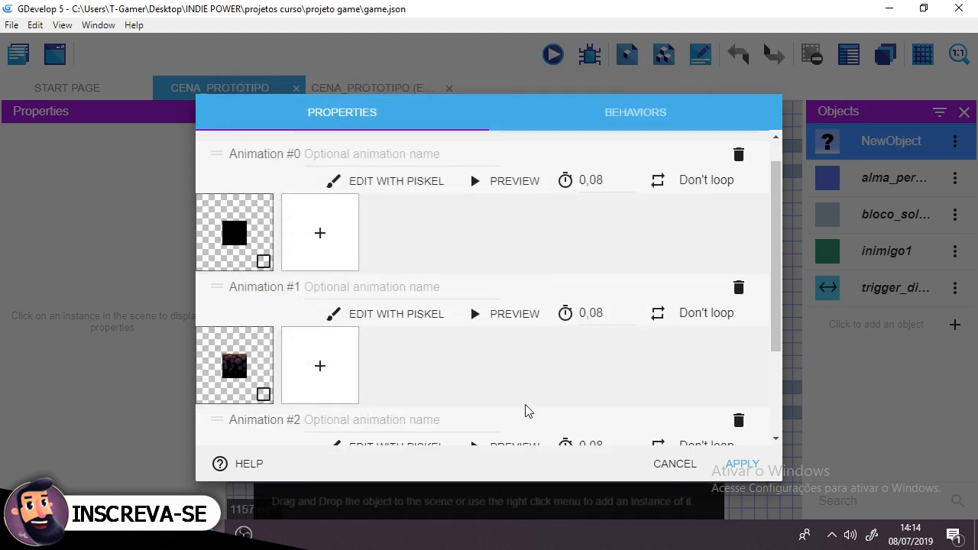
scroll(306, 352, "down", 2)
left_click(234, 367)
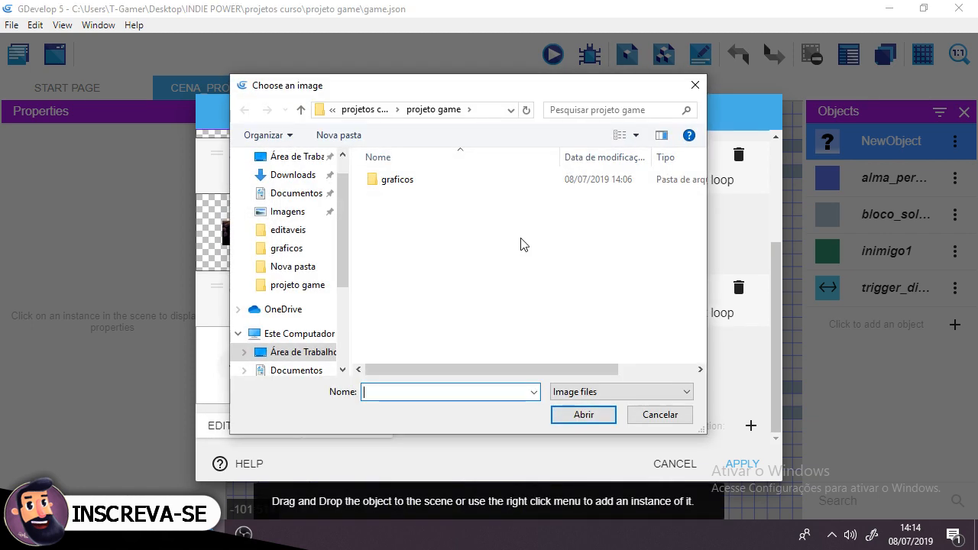
double_click(489, 191)
double_click(636, 220)
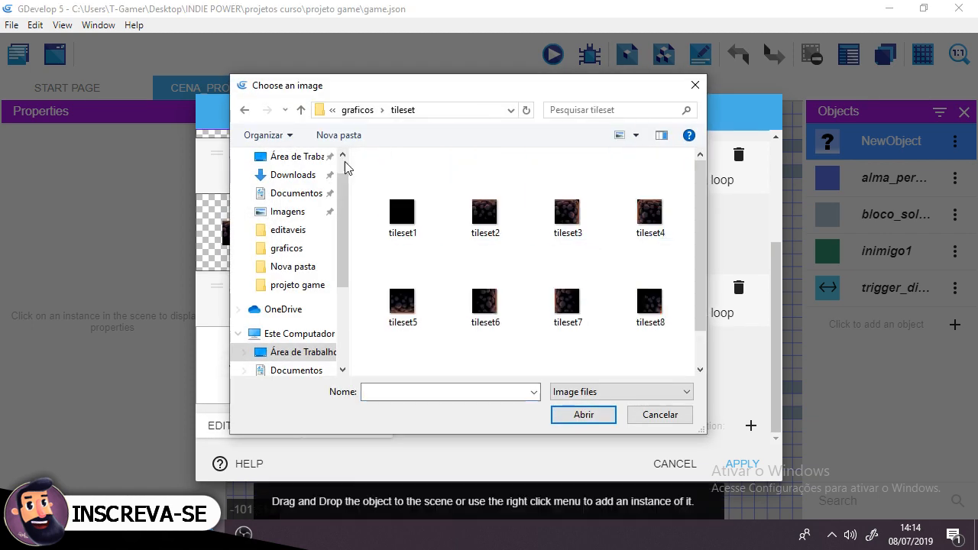
left_click(442, 110)
key("ctrl+c")
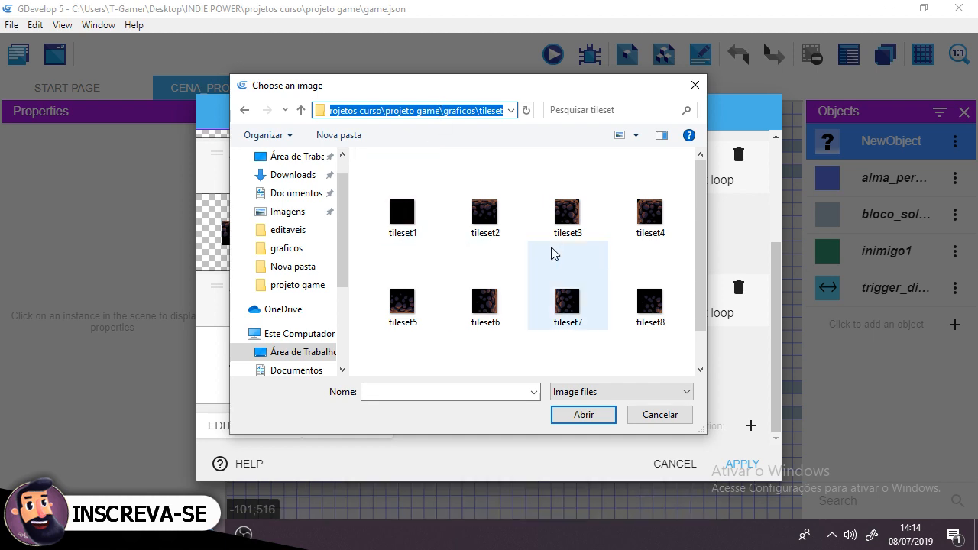
left_click(567, 214)
left_click(577, 417)
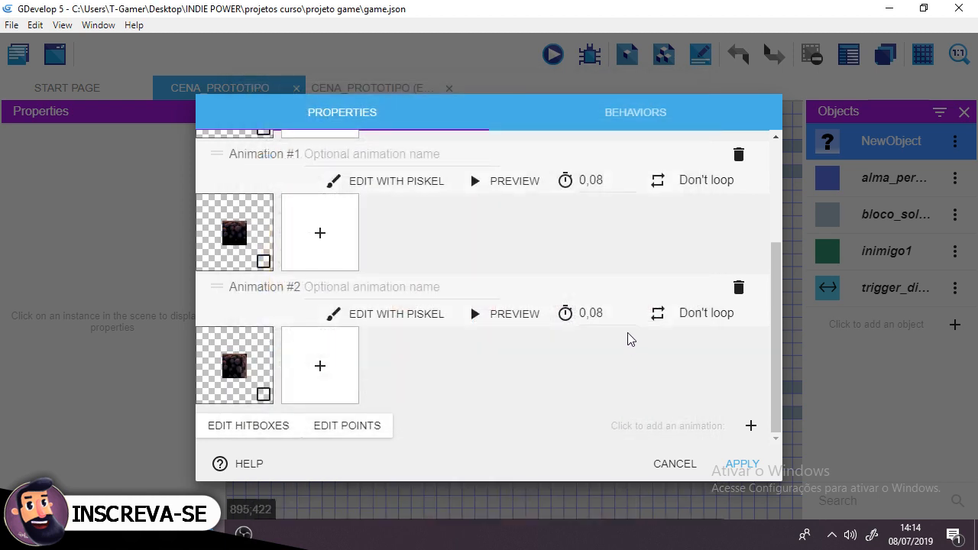
- Add a fourth animation to the object with the tileset4 image from graficos/tileset as its frame
left_click(751, 426)
scroll(542, 312, "down", 2)
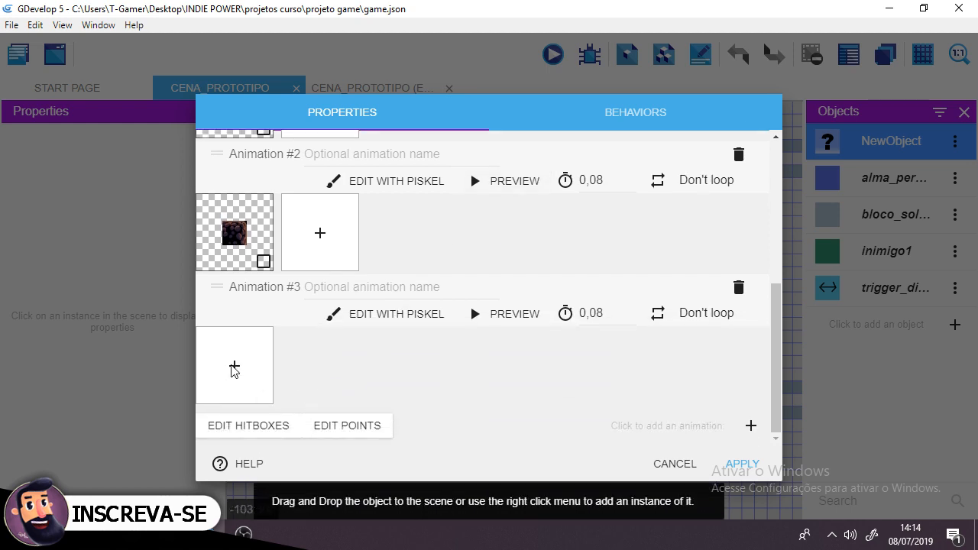
left_click(235, 368)
left_click(483, 115)
key("End")
type("\\graficos\\tileset")
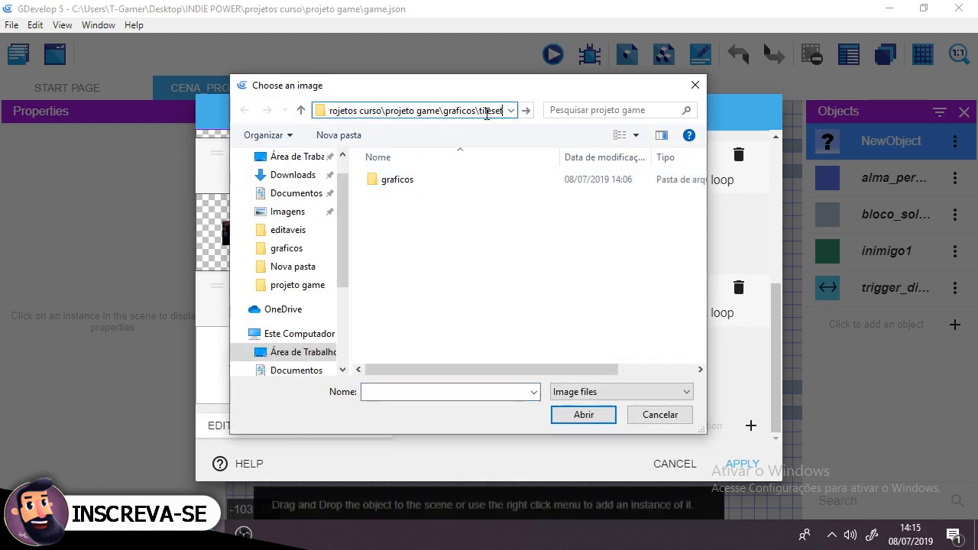
key("Return")
left_click(639, 206)
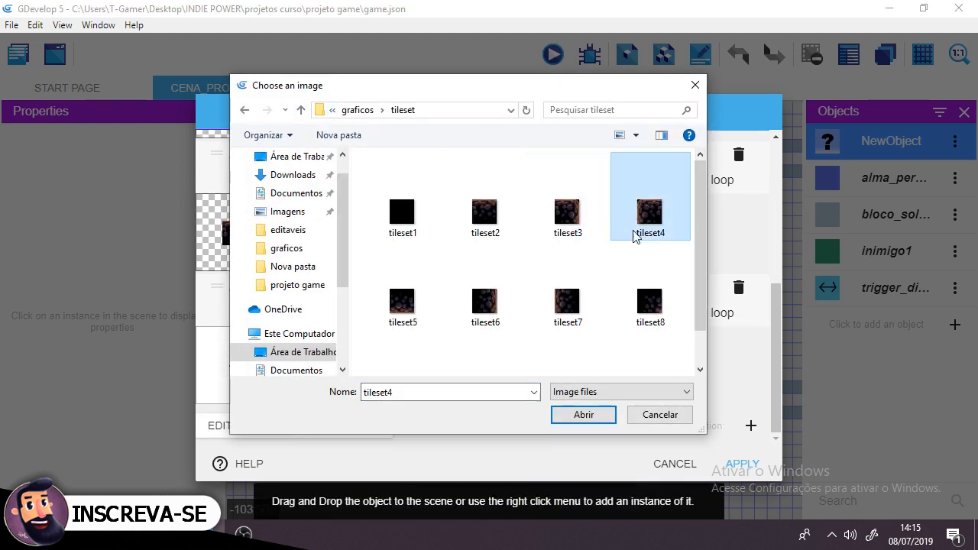
left_click(582, 417)
- Add a fifth animation to the object with the tileset5 image from graficos/tileset as its frame
left_click(750, 426)
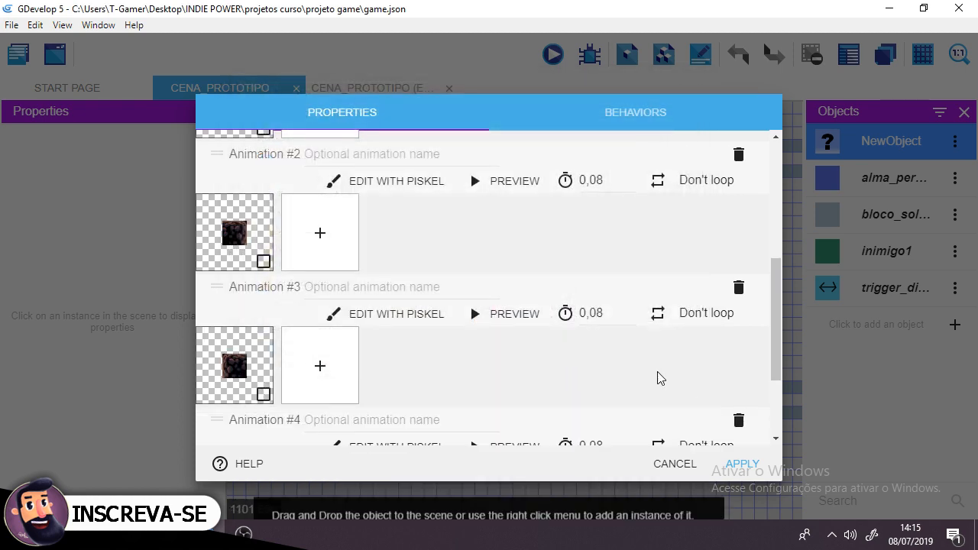
scroll(659, 376, "down", 3)
left_click(234, 366)
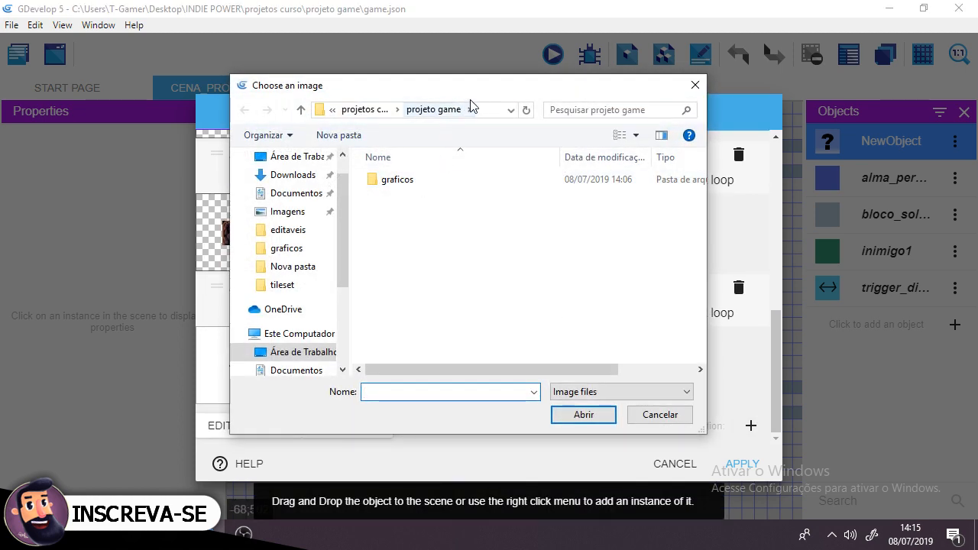
left_click(478, 109)
key("End")
type("\\graficos\\tileset")
key("Return")
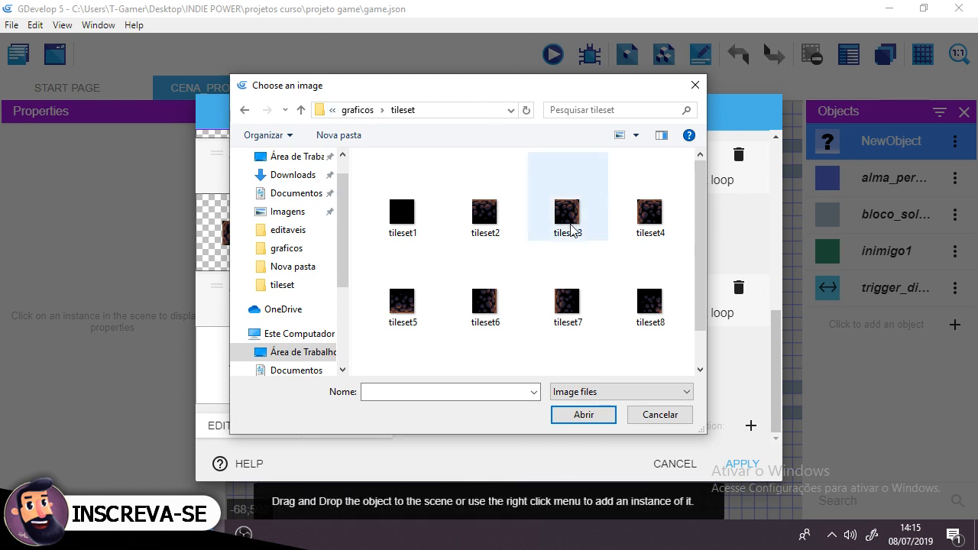
left_click(436, 325)
left_click(580, 415)
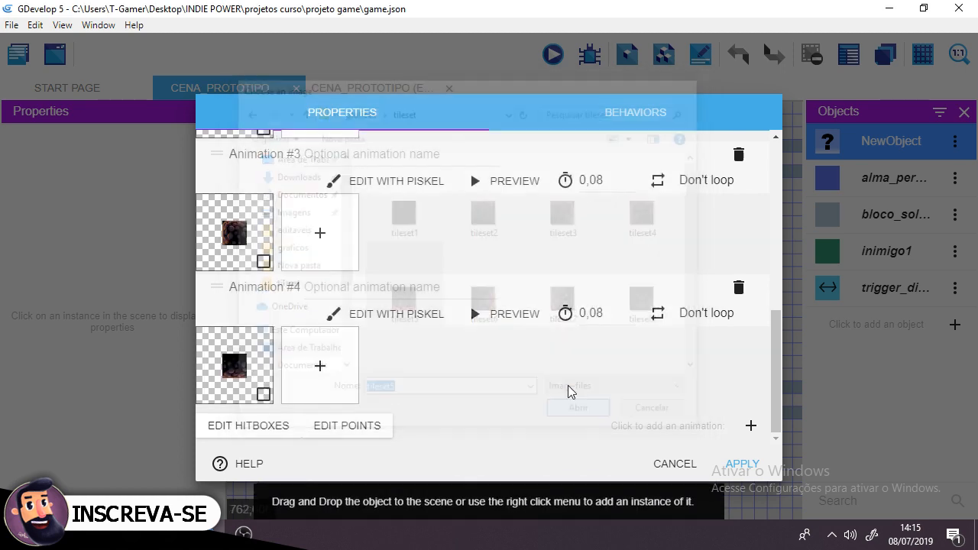
- Add a sixth animation to the object with the tileset6 image from graficos/tileset as its frame
left_click(752, 425)
scroll(590, 334, "down", 2)
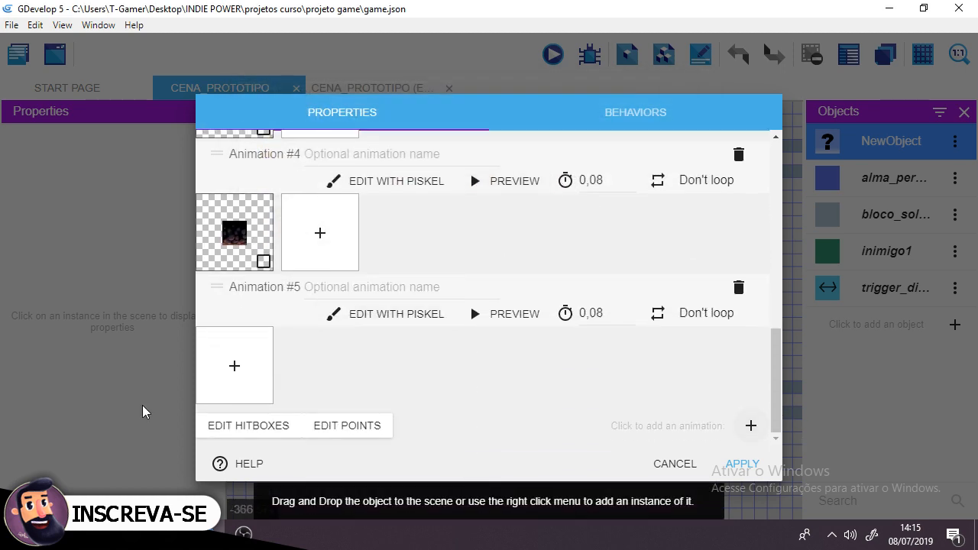
left_click(236, 372)
left_click(491, 105)
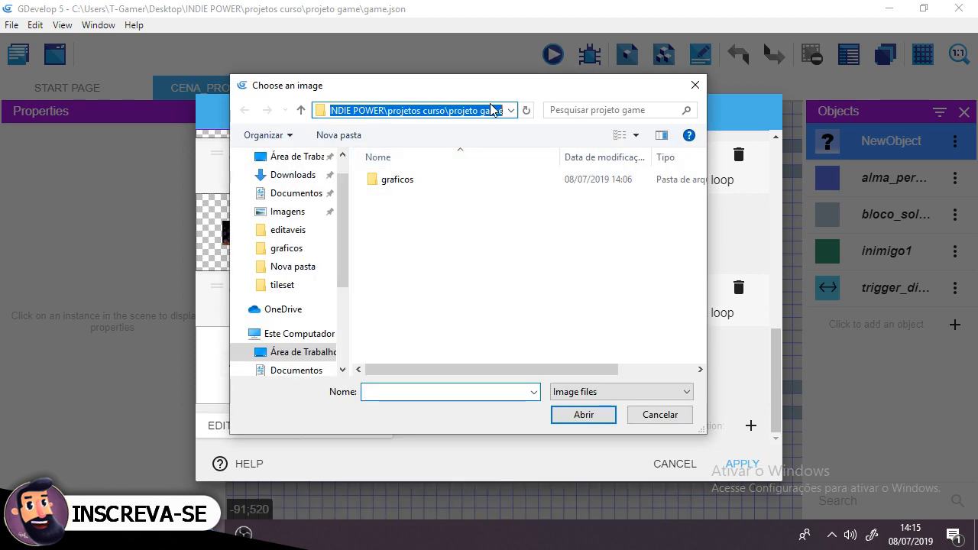
key("ctrl+v")
key("Return")
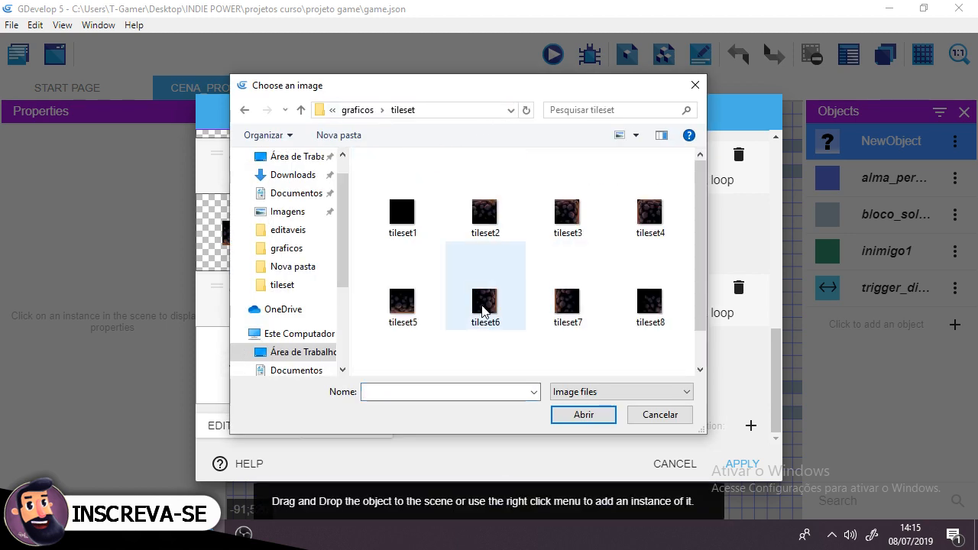
left_click(486, 309)
scroll(556, 253, "down", 1)
left_click(585, 414)
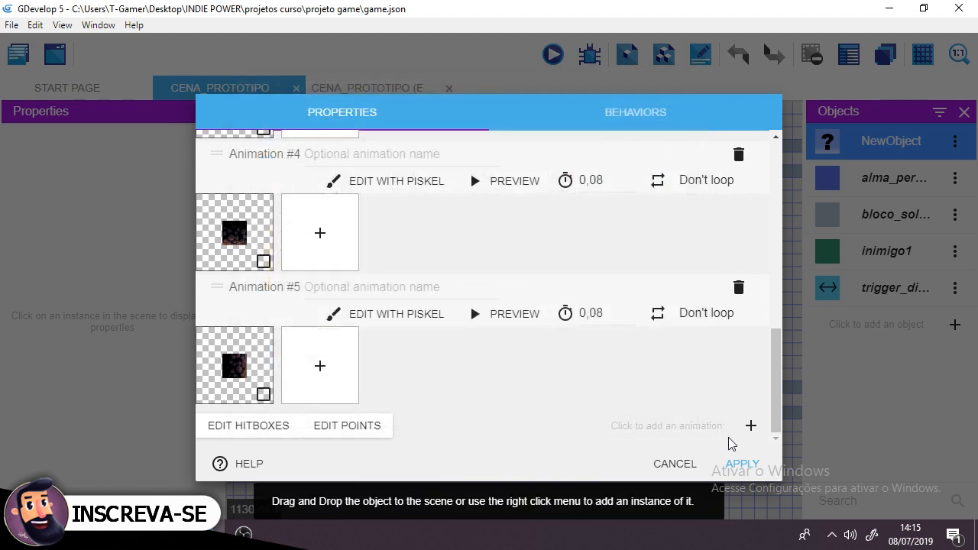
- Add a seventh animation to the object with the tileset7 image from graficos/tileset as its frame
left_click(752, 426)
scroll(236, 408, "down", 1)
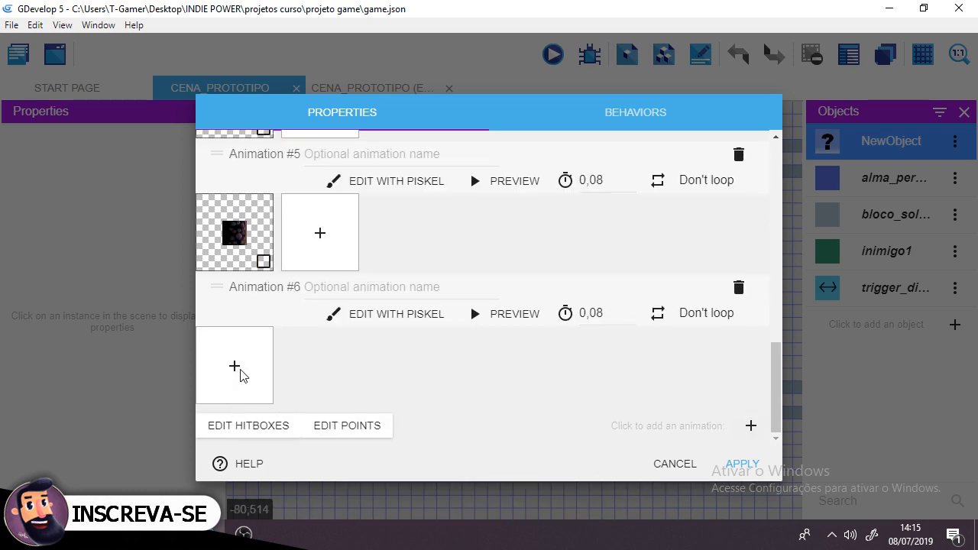
left_click(232, 366)
left_click(484, 112)
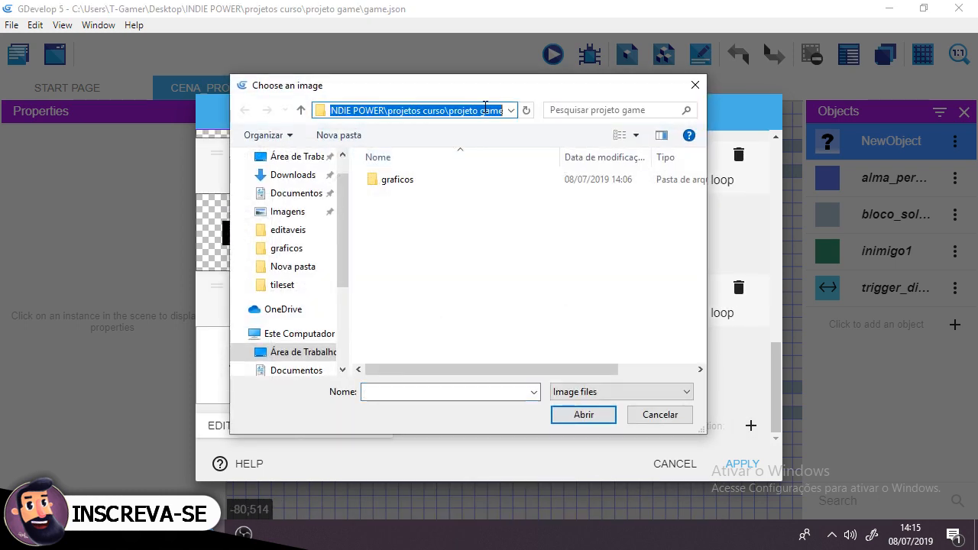
key("End")
type("\\graficos\\tileset")
key("Return")
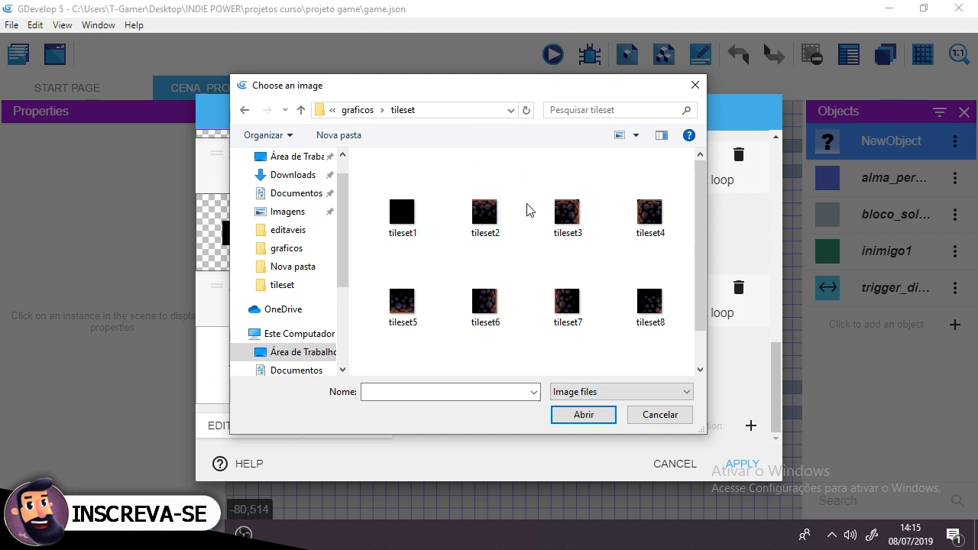
left_click(581, 318)
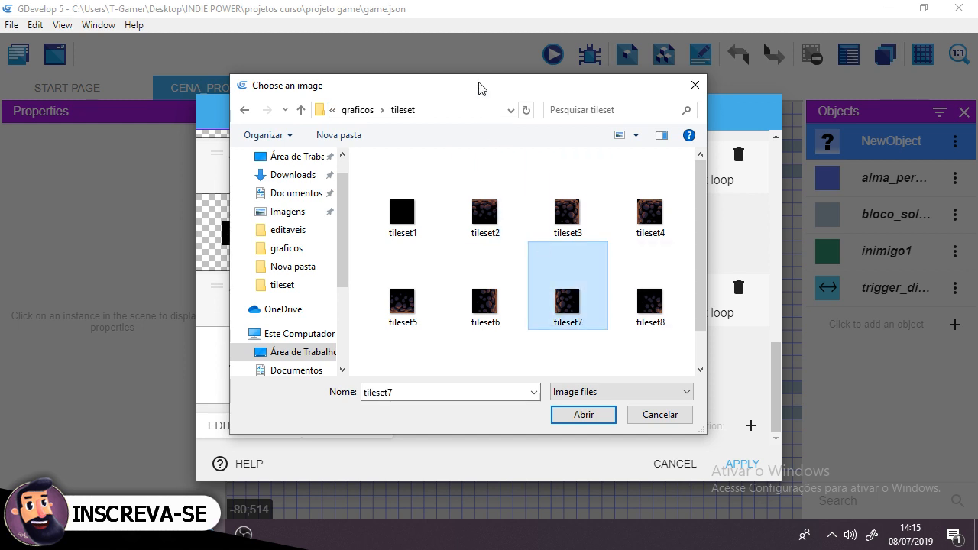
left_click_drag(487, 92, 620, 112)
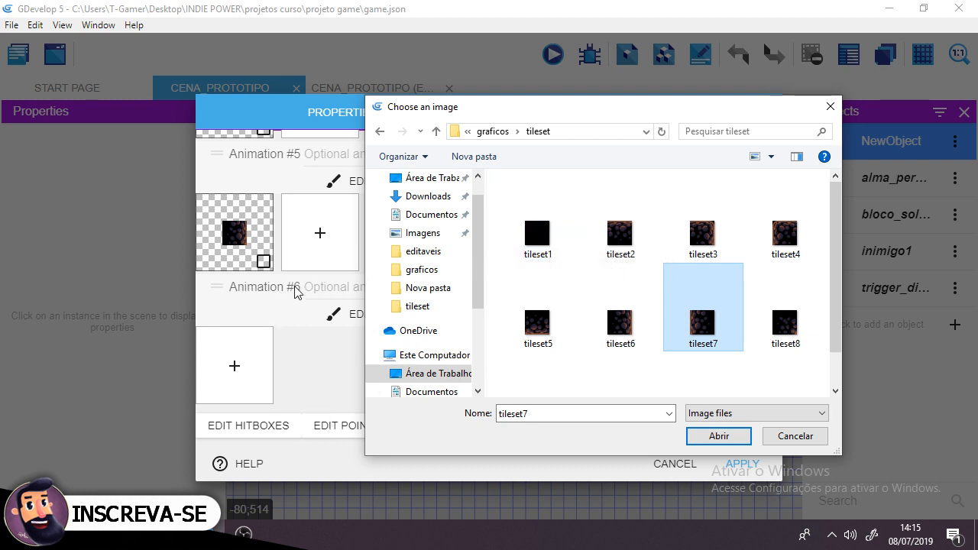
left_click(719, 437)
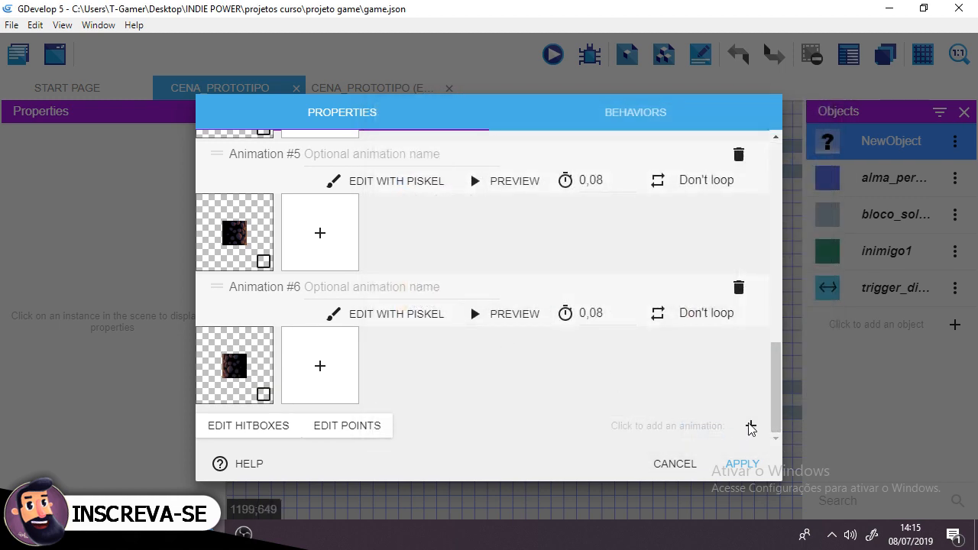
- Add an eighth animation to the object with the tileset8 image from graficos/tileset as its frame
left_click(752, 426)
scroll(359, 306, "down", 2)
left_click(237, 366)
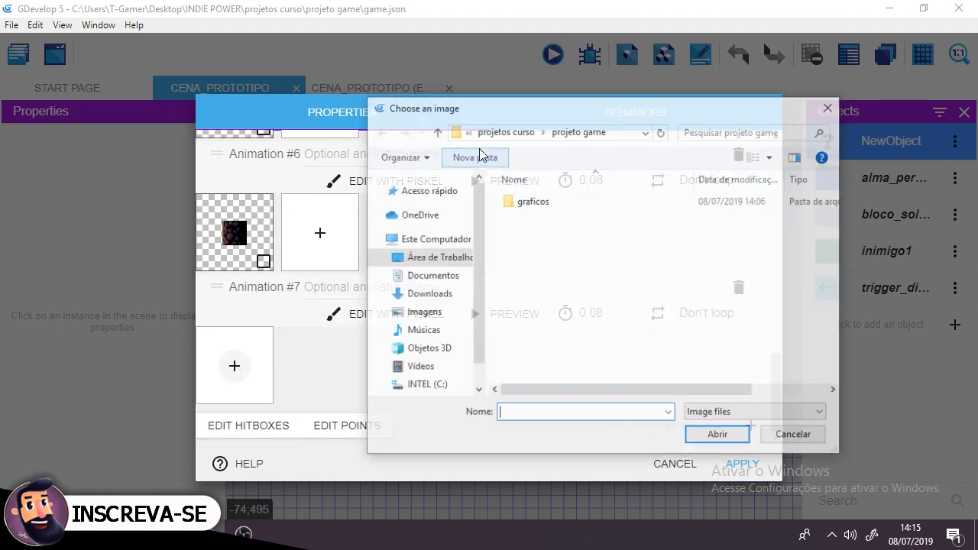
left_click(625, 132)
key("ctrl+c")
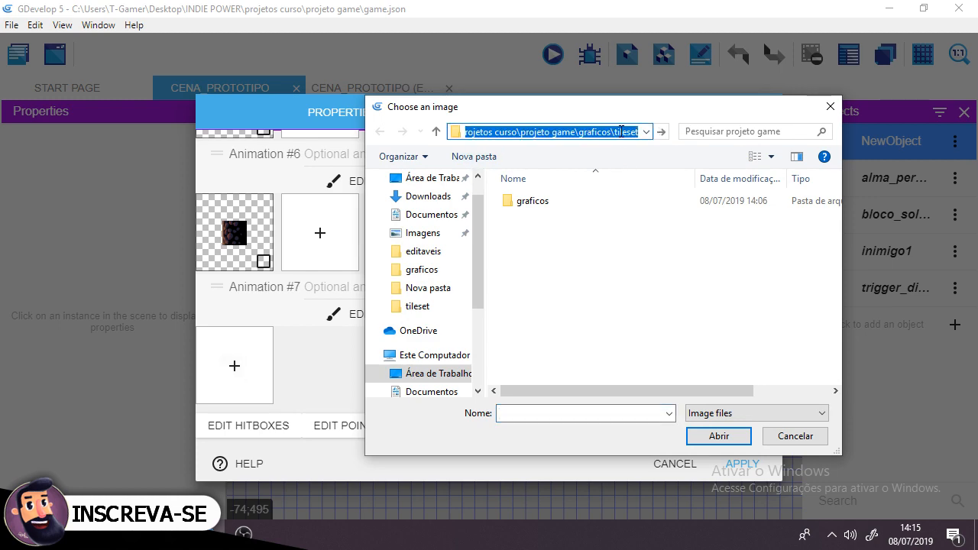
scroll(612, 260, "down", 1)
left_click(791, 279)
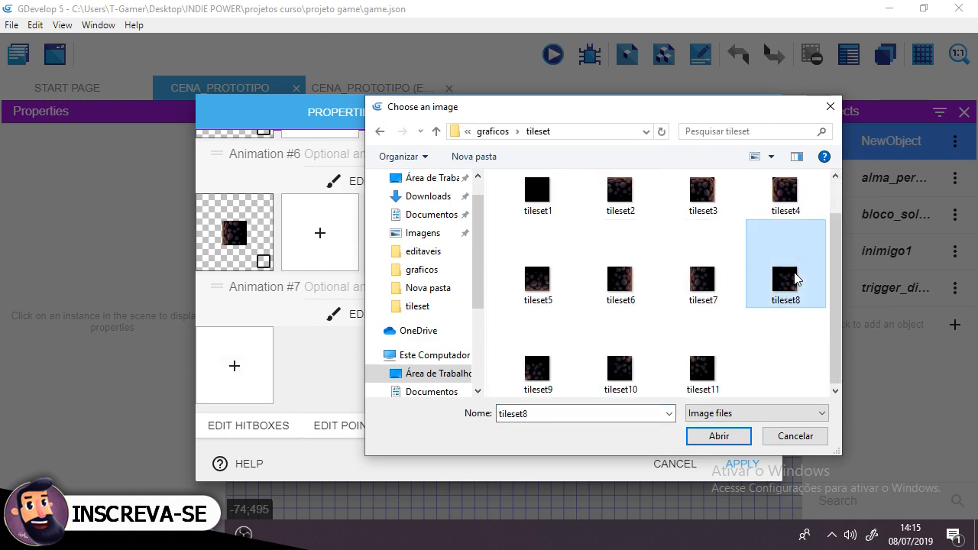
left_click(719, 435)
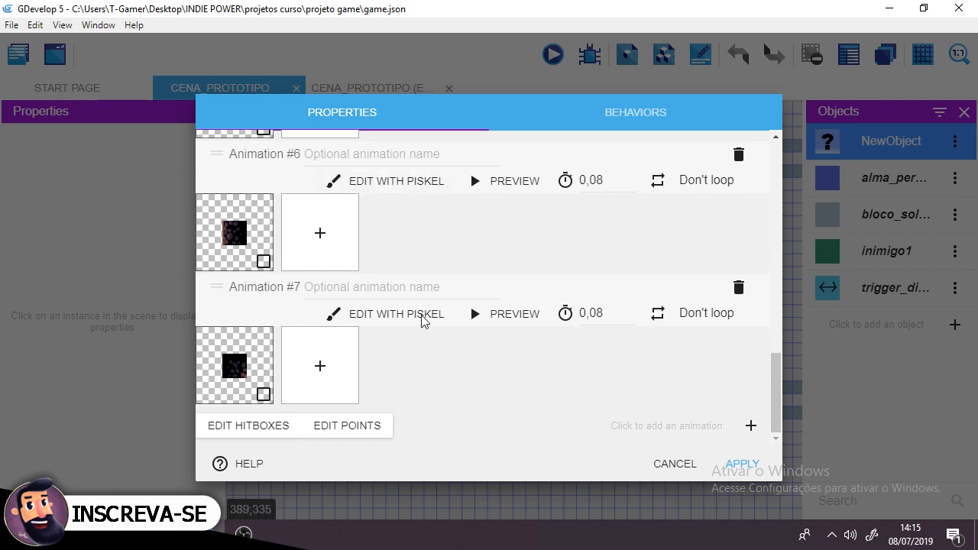
- Add a ninth animation to the object with the tileset9 image from graficos/tileset as its frame
left_click(751, 426)
scroll(324, 393, "down", 2)
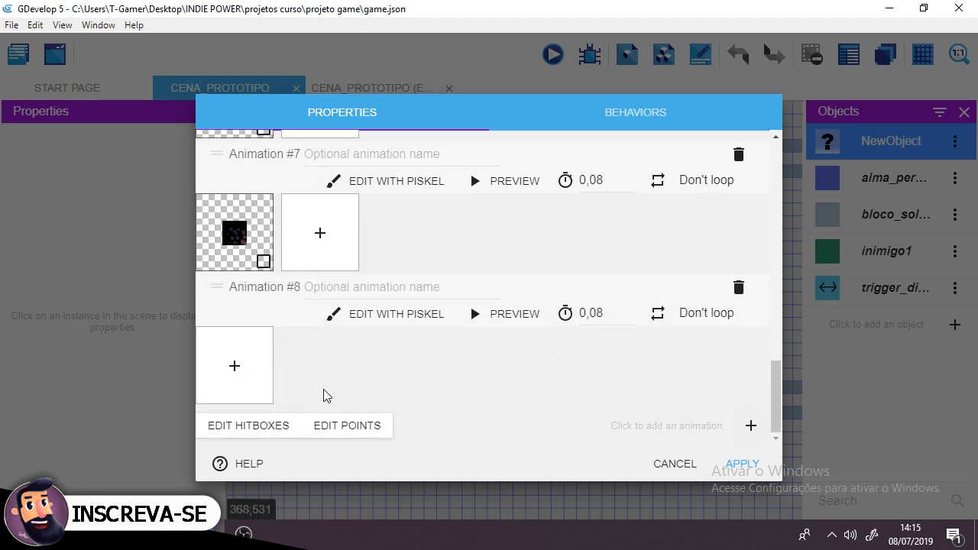
left_click(248, 366)
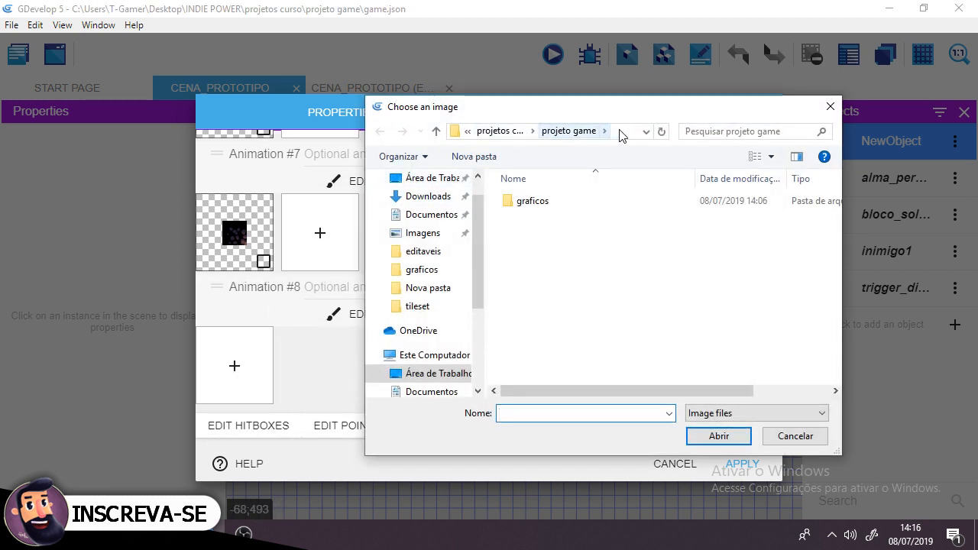
left_click(625, 130)
key("ctrl+v")
key("Return")
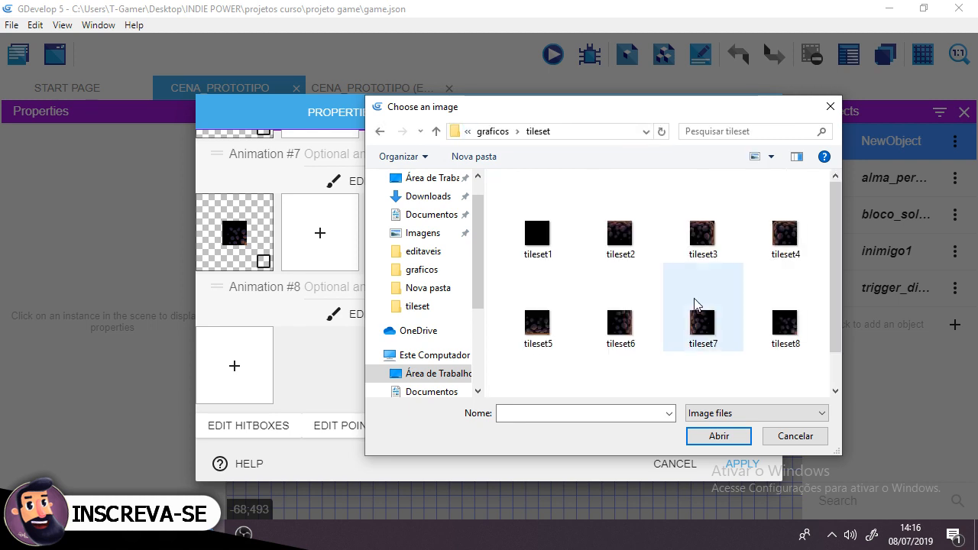
left_click_drag(836, 214, 832, 291)
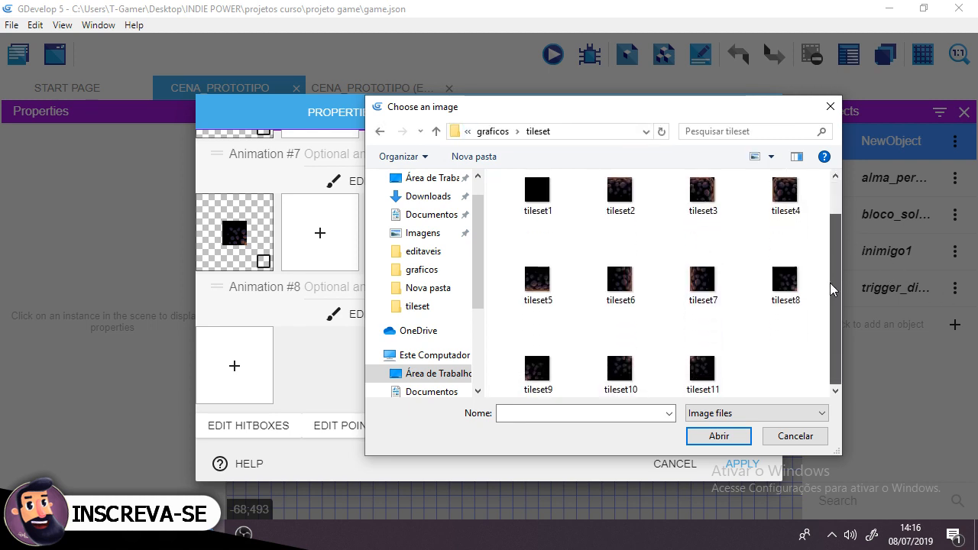
left_click(535, 368)
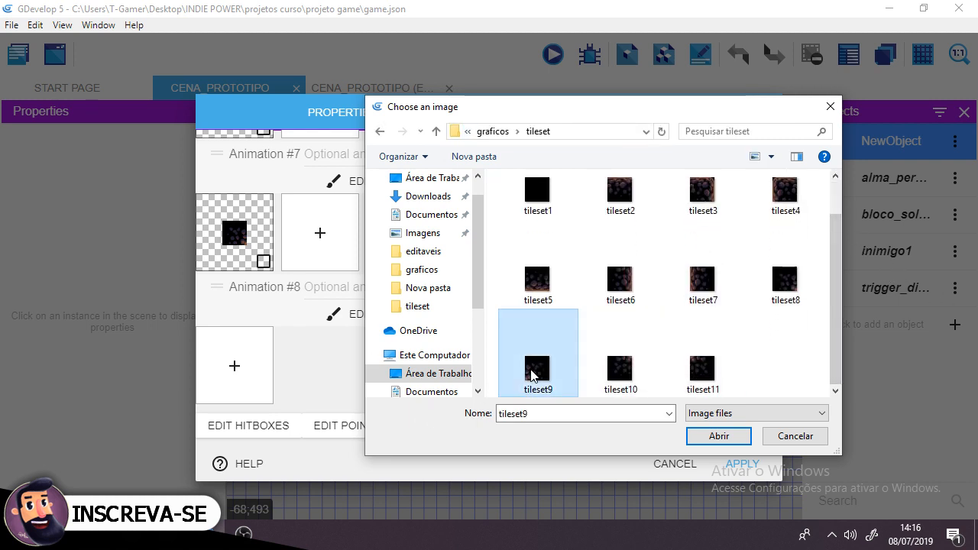
left_click(718, 436)
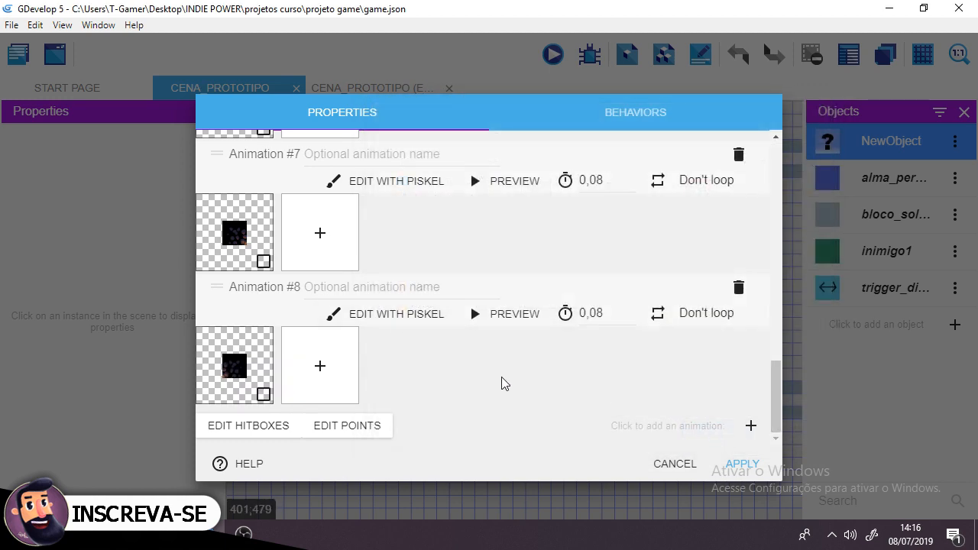
- Add a tenth animation to the object with the tileset10 image from graficos/tileset as its frame
left_click(752, 425)
scroll(548, 347, "down", 2)
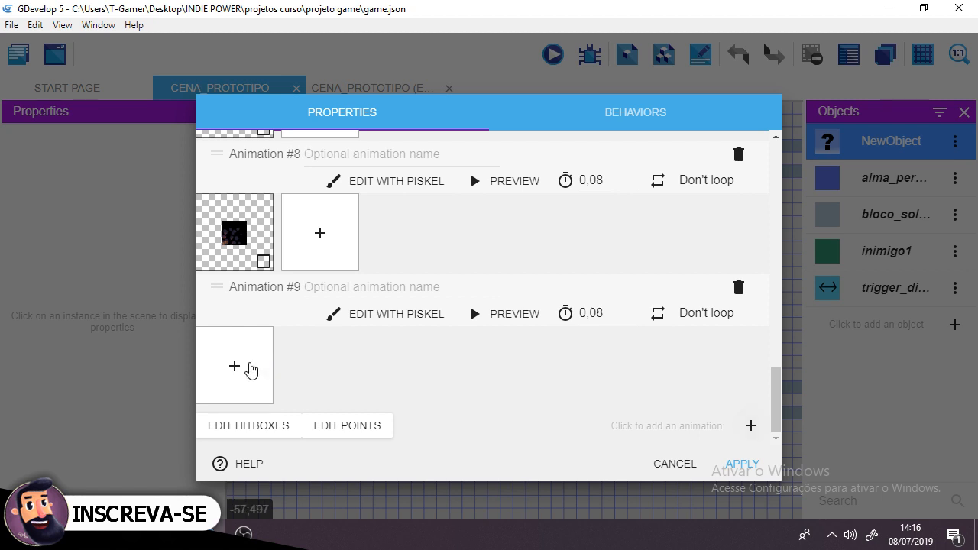
left_click(250, 370)
left_click(625, 134)
key("ctrl+v")
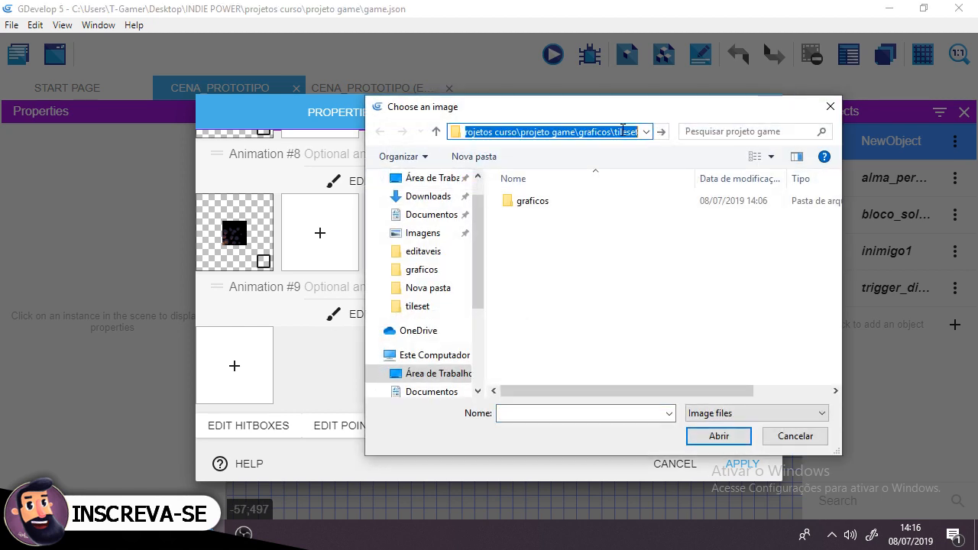
key("Return")
scroll(703, 268, "down", 1)
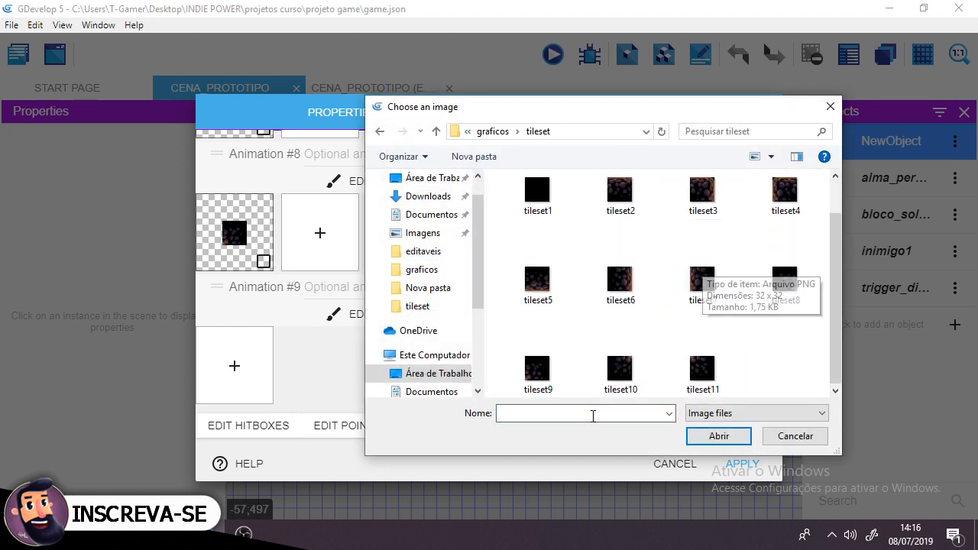
left_click(620, 359)
left_click(692, 435)
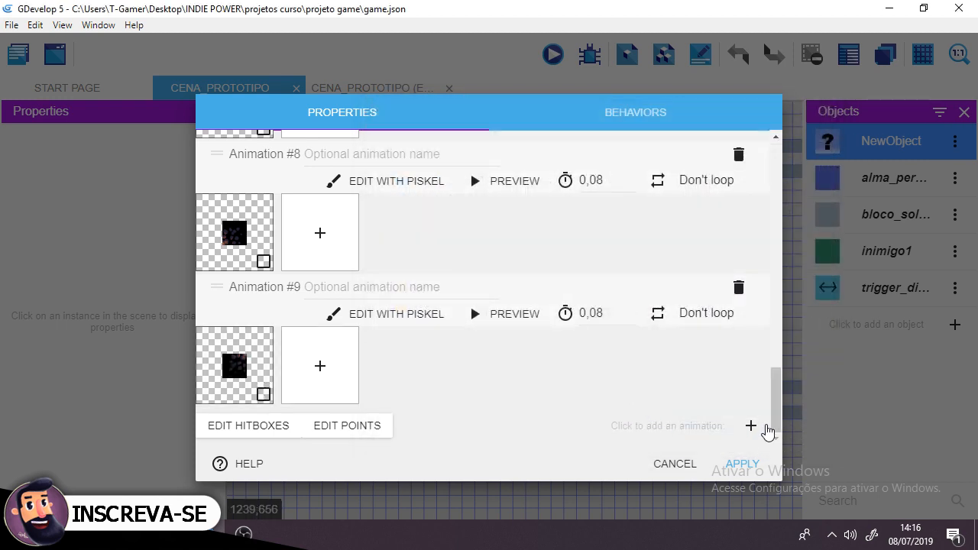
- Add an eleventh animation with the tileset11 image from graficos/tileset as its frame and apply the object changes
left_click(751, 427)
scroll(405, 327, "down", 3)
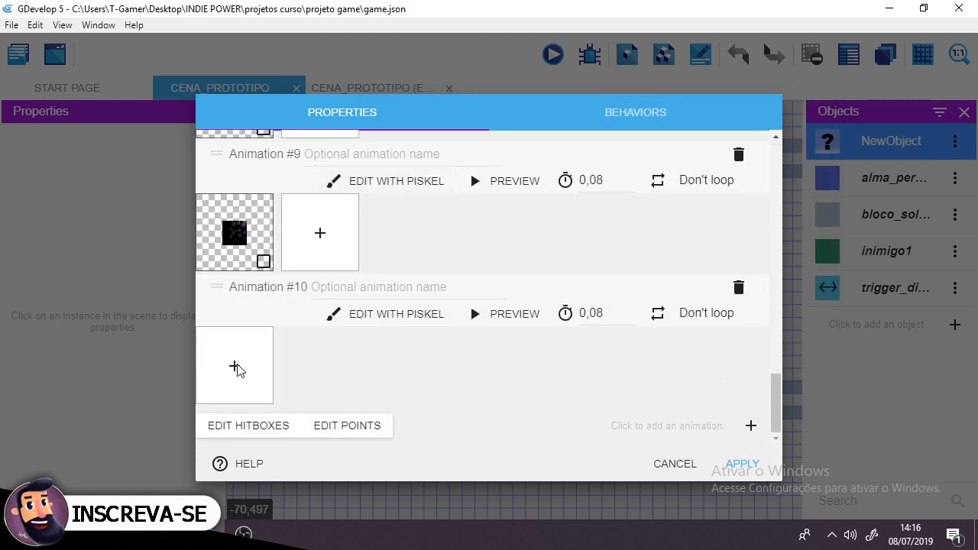
left_click(628, 132)
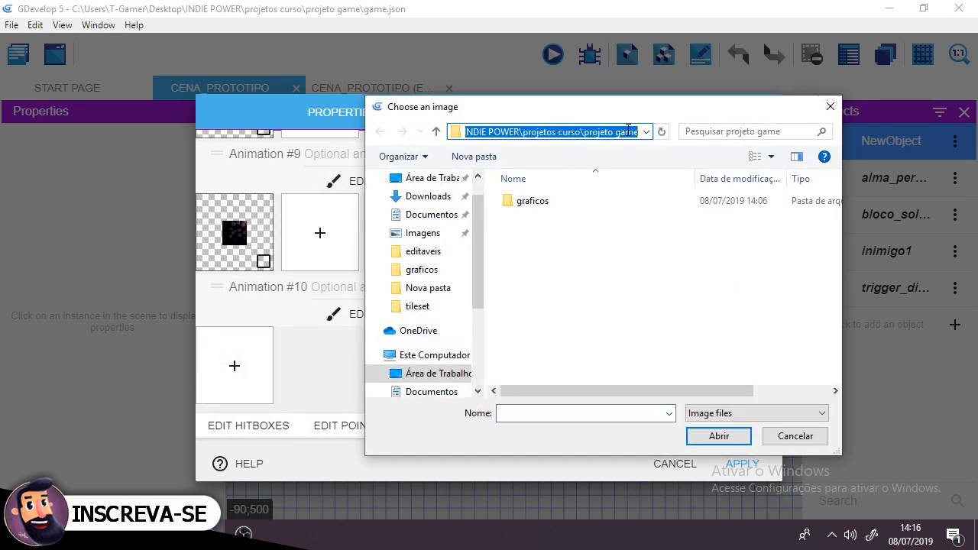
key("Return")
scroll(700, 336, "down", 1)
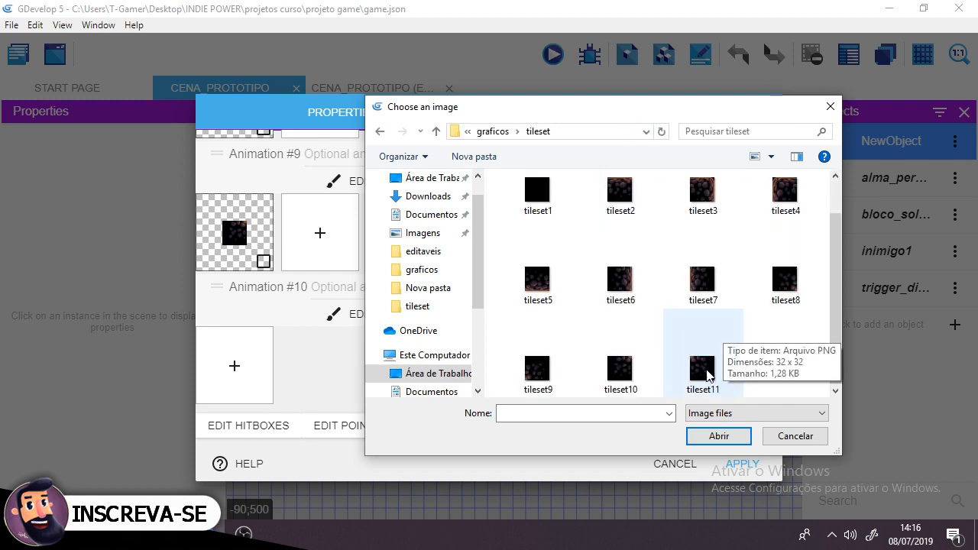
left_click(701, 359)
left_click(716, 434)
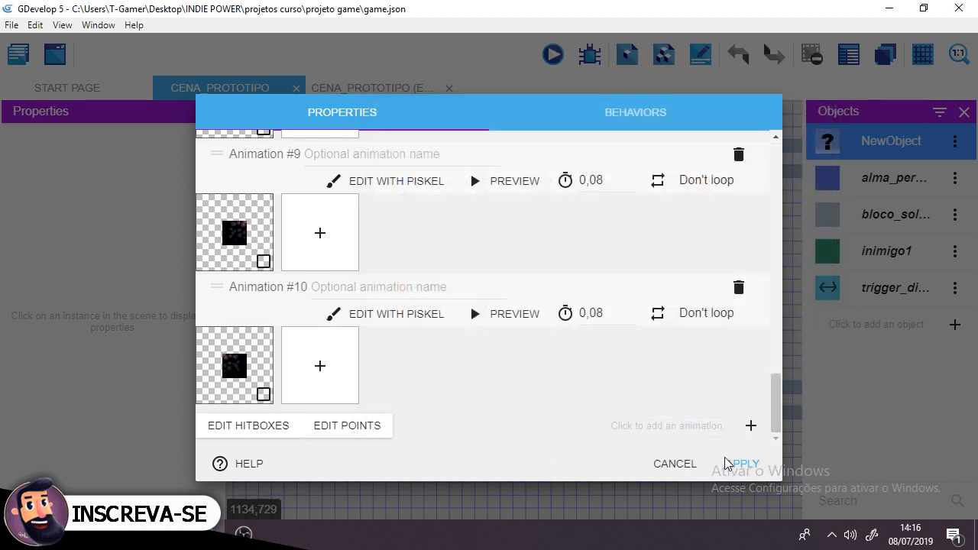
left_click(735, 464)
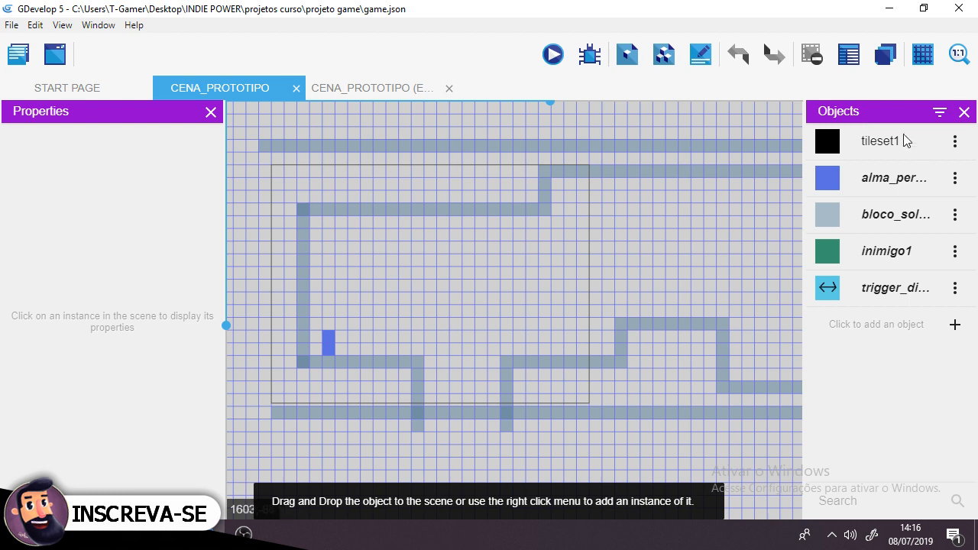
- Set tileset1 as a global object
left_click(868, 148)
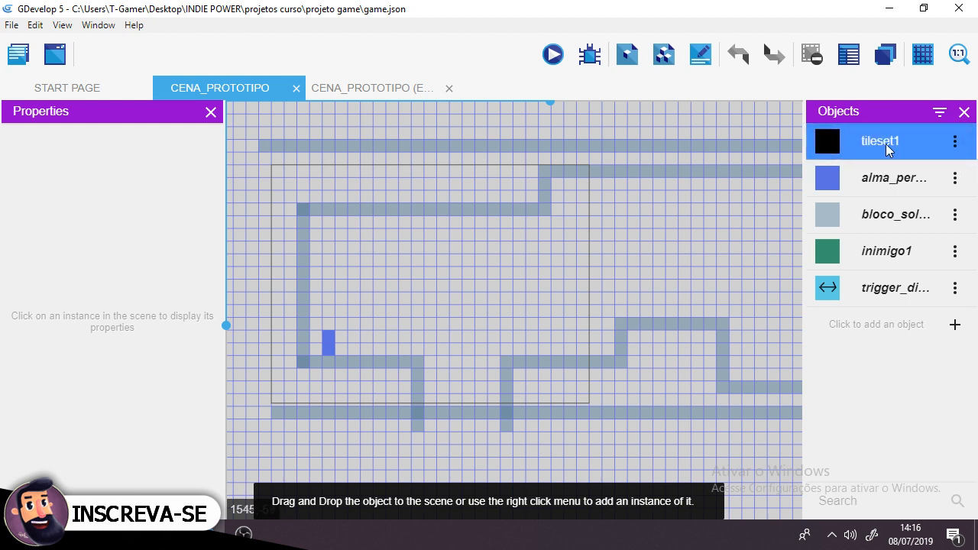
right_click(886, 144)
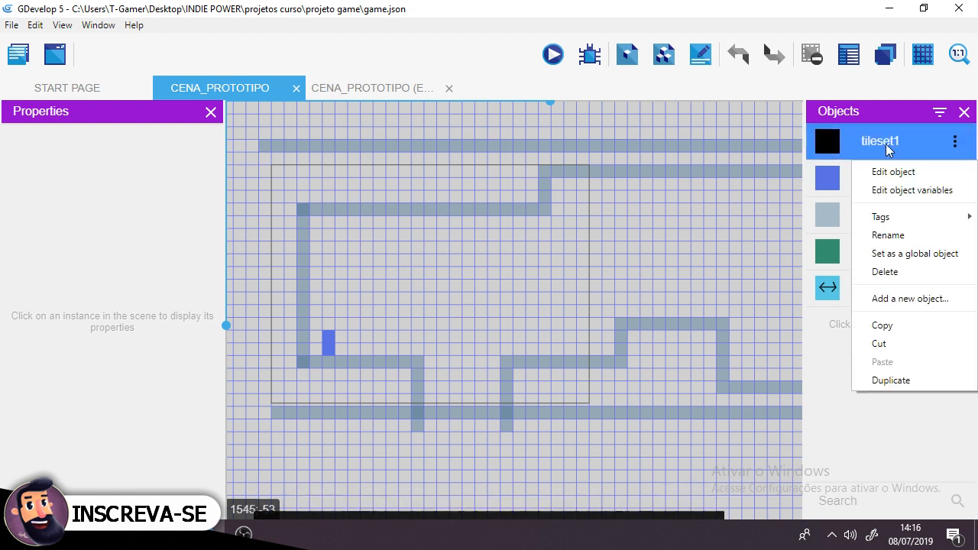
left_click(924, 260)
left_click(613, 275)
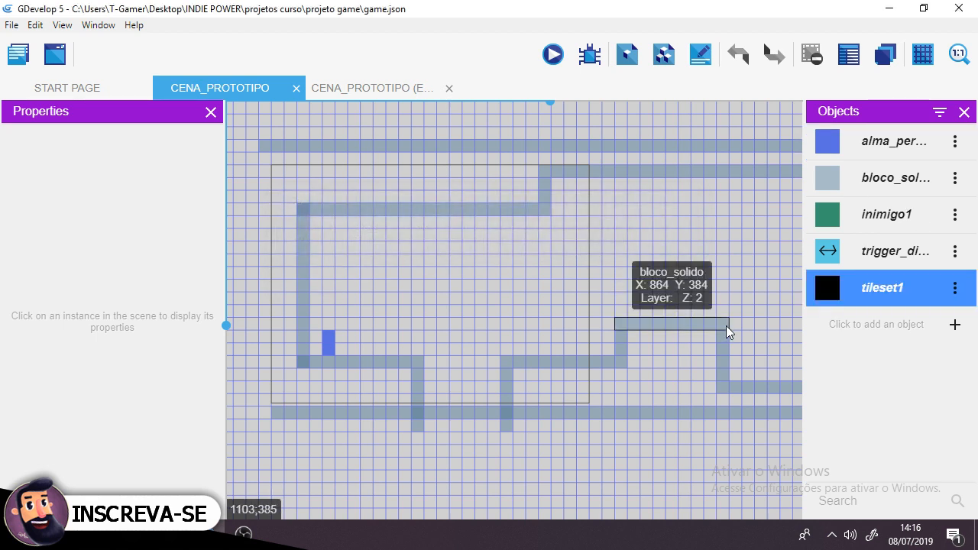
left_click(694, 426)
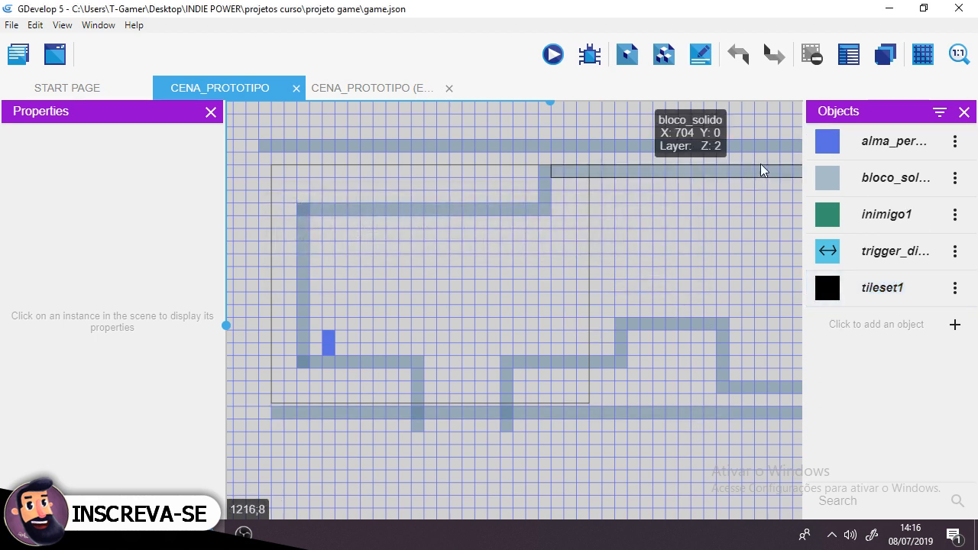
- Place an instance of tileset1 in the open area of the level at X 352, Y 288
left_click(839, 287)
left_click(515, 298)
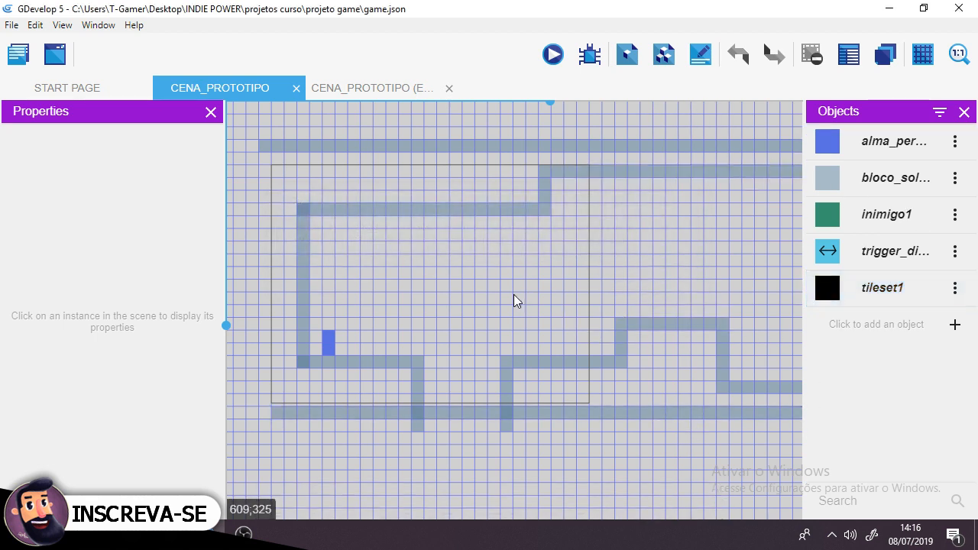
middle_click_drag(514, 294, 559, 270)
left_click(833, 295)
left_click_drag(836, 297, 462, 267)
left_click(468, 263)
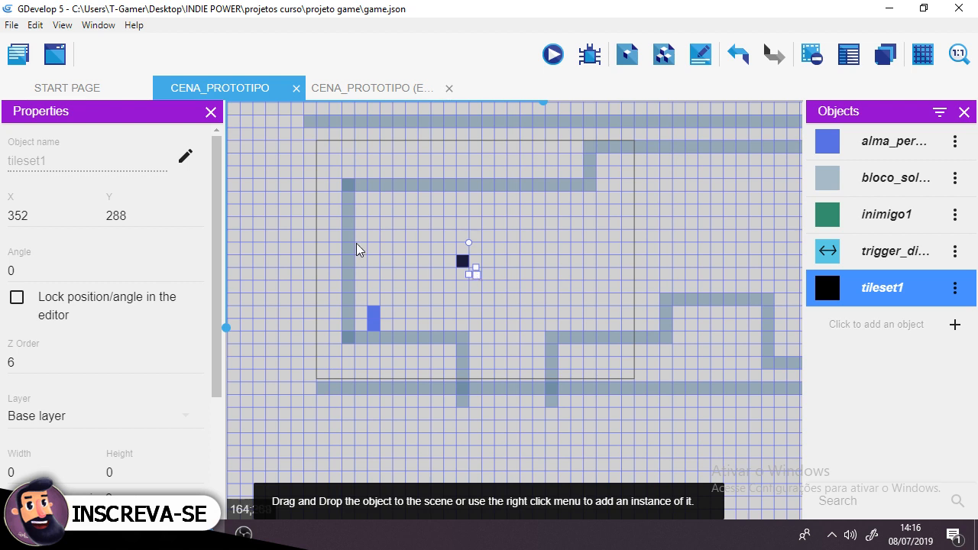
- Assign the placed tileset1 instance to the cenario layer
scroll(92, 352, "down", 1)
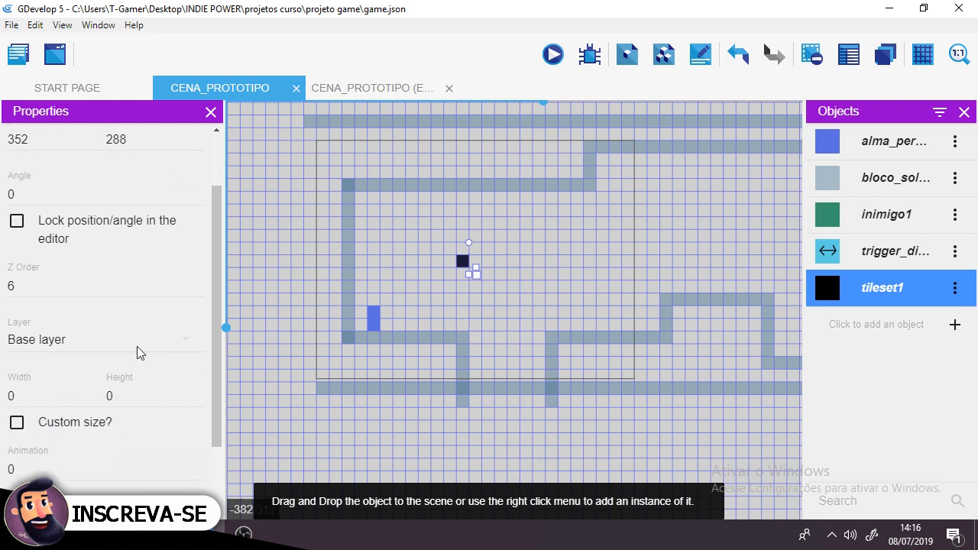
left_click(194, 344)
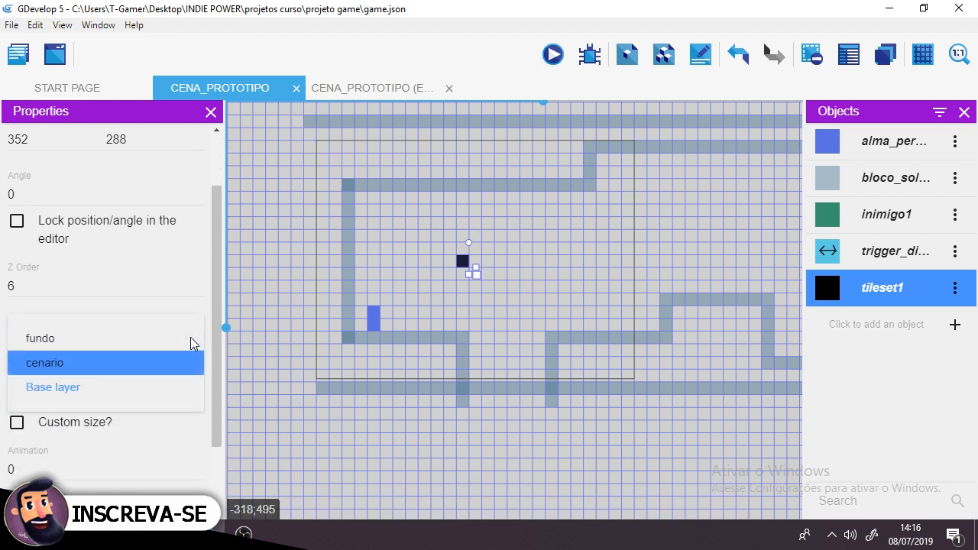
left_click(72, 365)
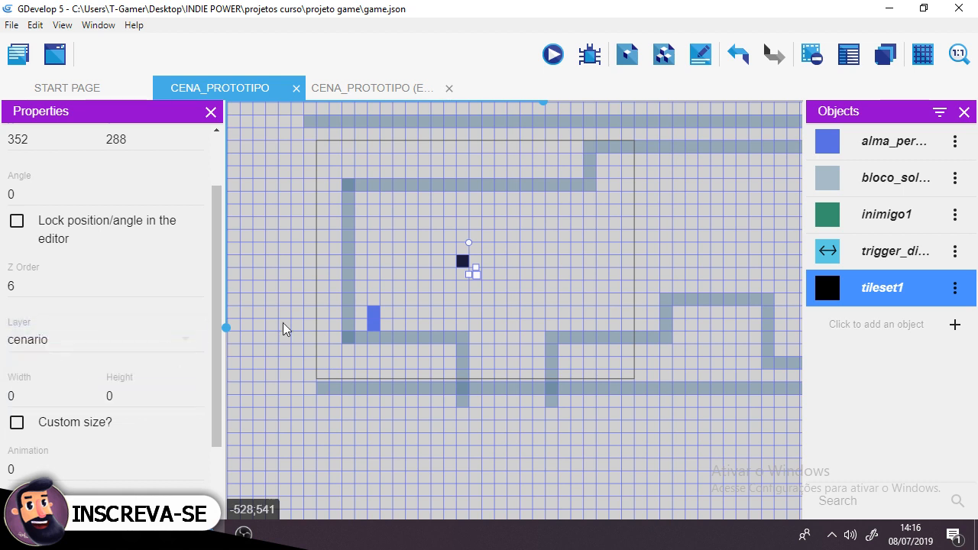
- Move the tileset1 instance below the level's floor, to X 32, Y 704
left_click(558, 244)
left_click_drag(462, 261, 344, 437)
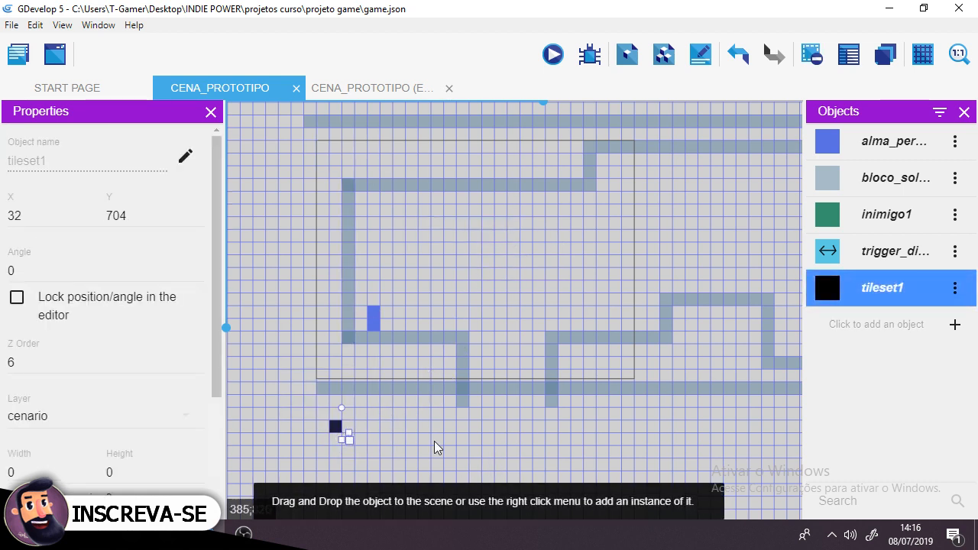
left_click(397, 428)
middle_click_drag(398, 428, 419, 365)
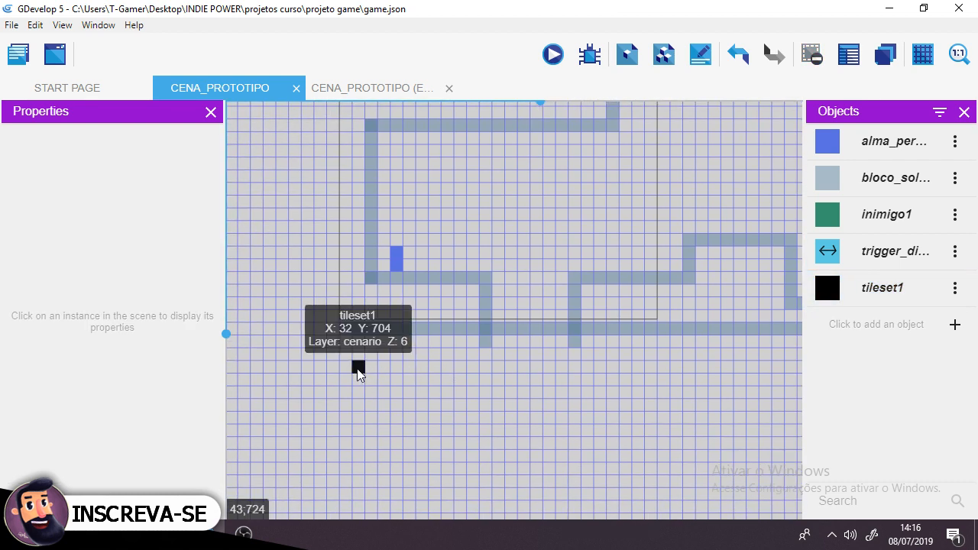
- Duplicate the tile so two sit side by side below the floor, and set the second one's animation to 1
mouse_move(358, 366)
left_mouse_down()
mouse_move(345, 371)
mouse_move(366, 376)
left_mouse_up()
scroll(163, 329, "down", 2)
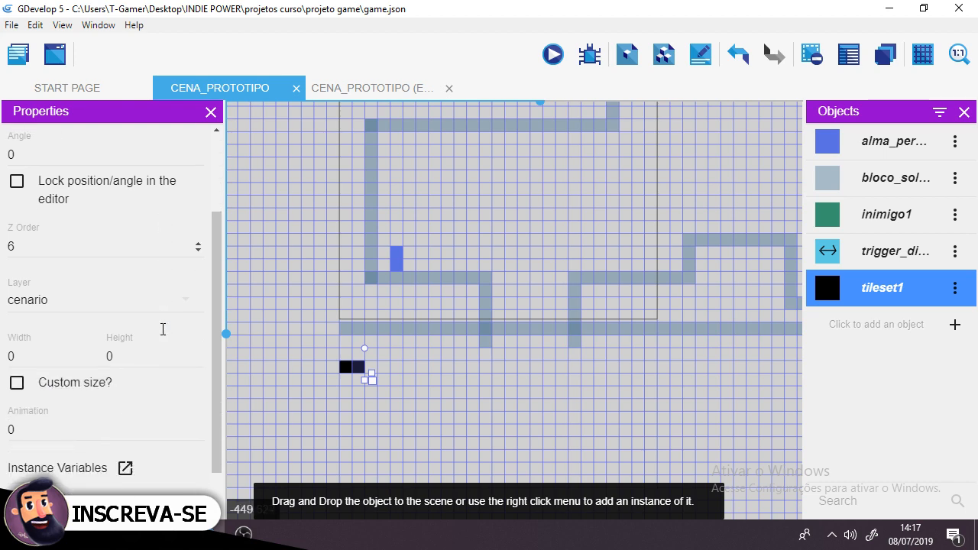
scroll(162, 330, "down", 1)
left_click(244, 533)
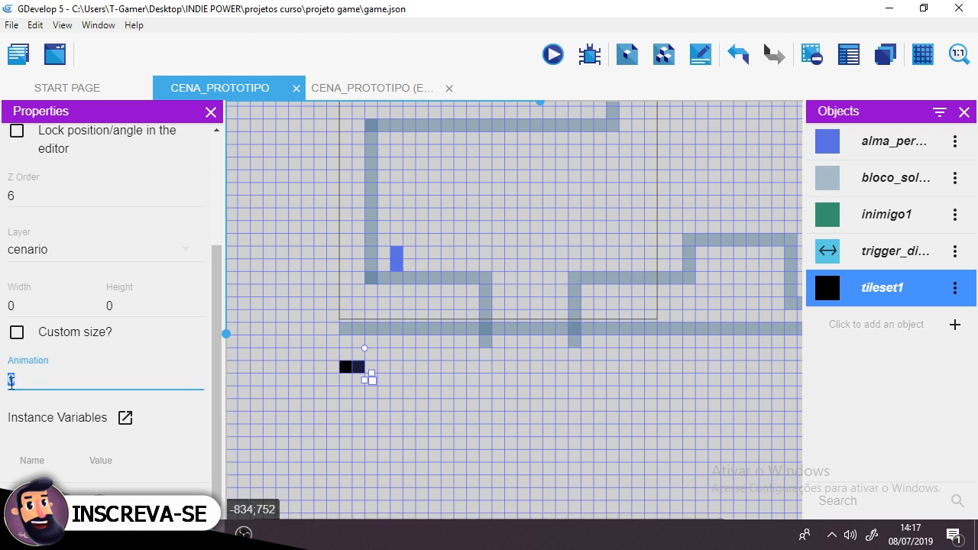
left_click(369, 433)
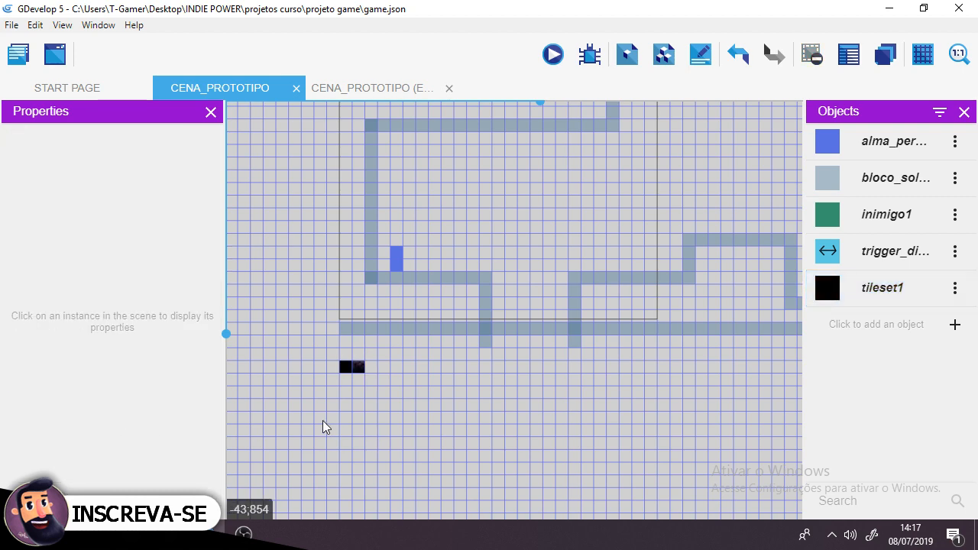
- Duplicate the second tile to X 64, Y 704 and set the copy's animation to 2
scroll(322, 420, "up", 1)
scroll(325, 425, "down", 2, "ctrl")
scroll(327, 433, "up", 4, "ctrl")
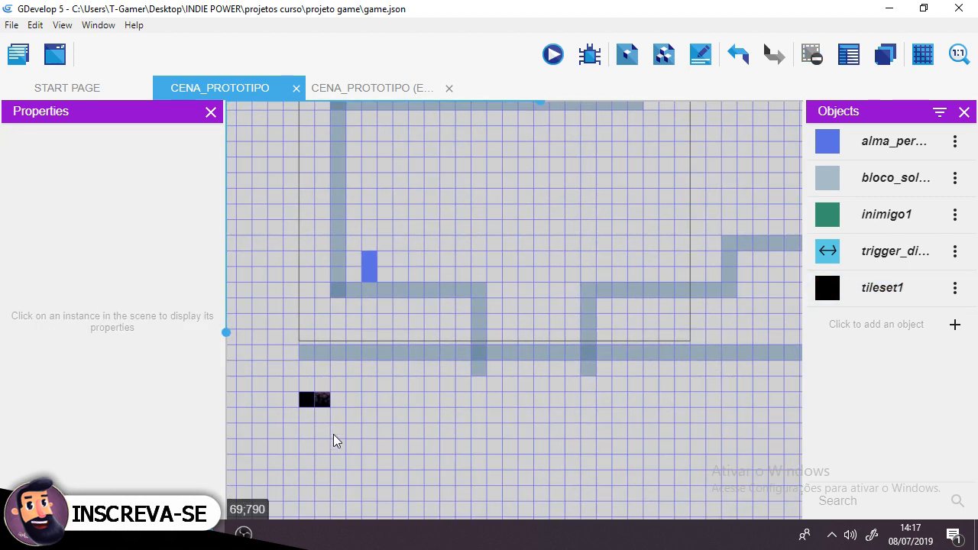
middle_click_drag(341, 451, 484, 373)
scroll(467, 312, "up", 10, "ctrl")
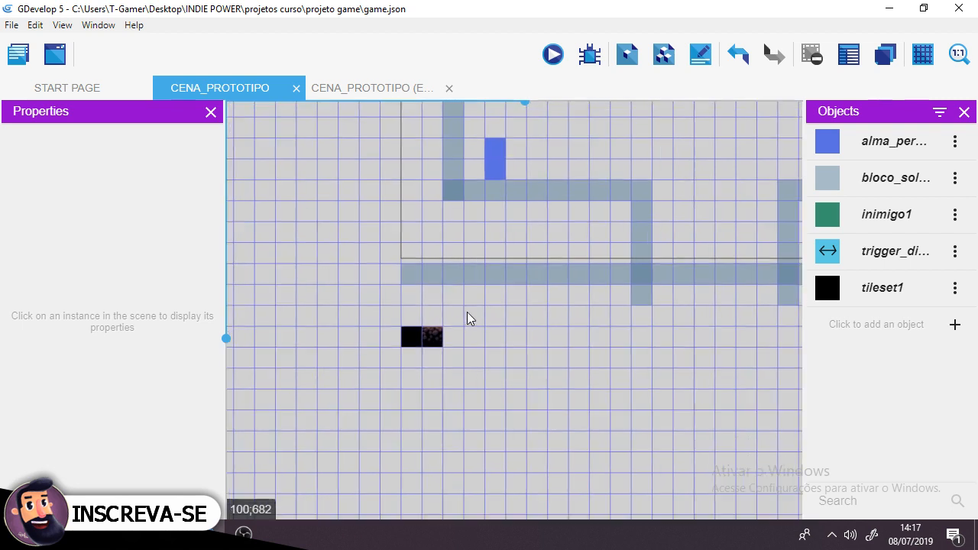
middle_click_drag(432, 421, 414, 307)
left_click(412, 236)
left_click_drag(413, 236, 452, 240)
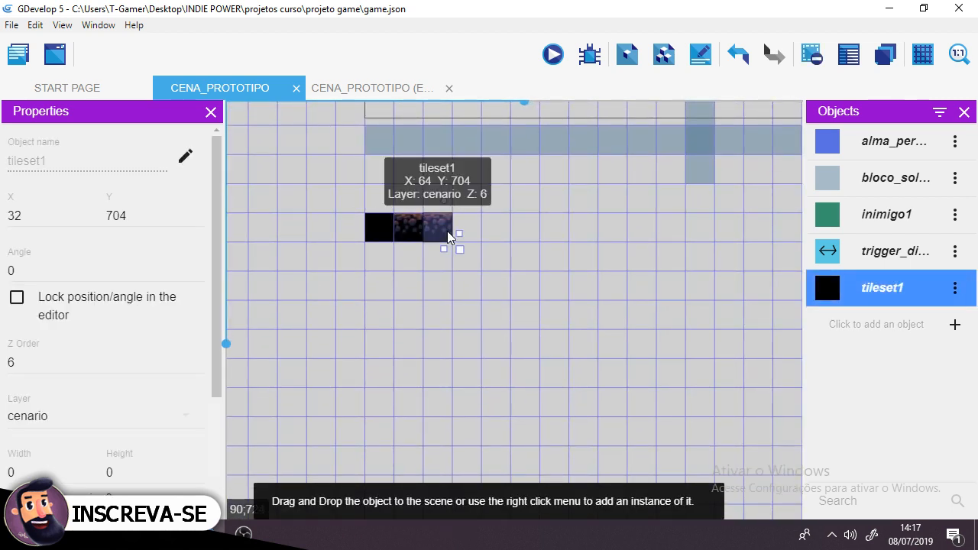
scroll(46, 409, "down", 3)
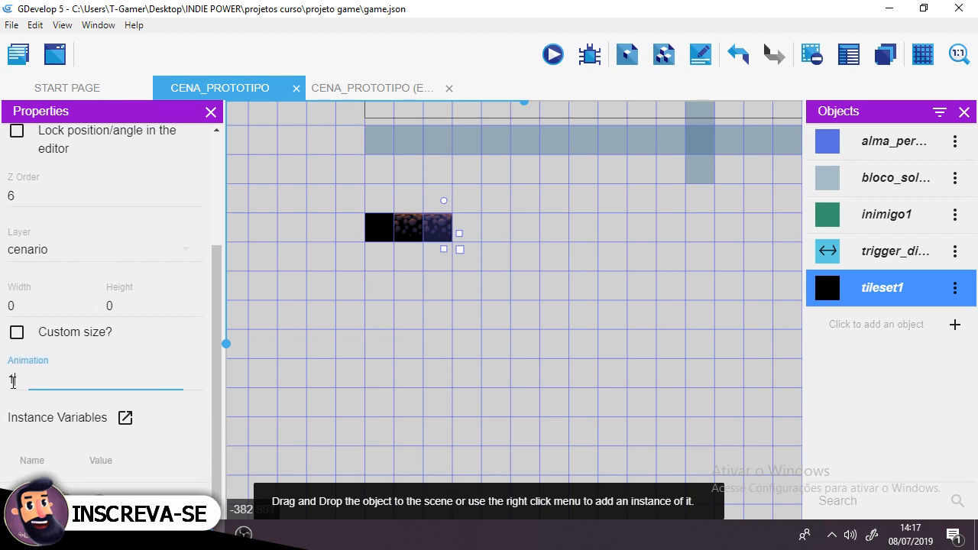
left_click(275, 336)
- Duplicate the third tile one cell apart from the row and switch the copy to the next animation
left_click(441, 234)
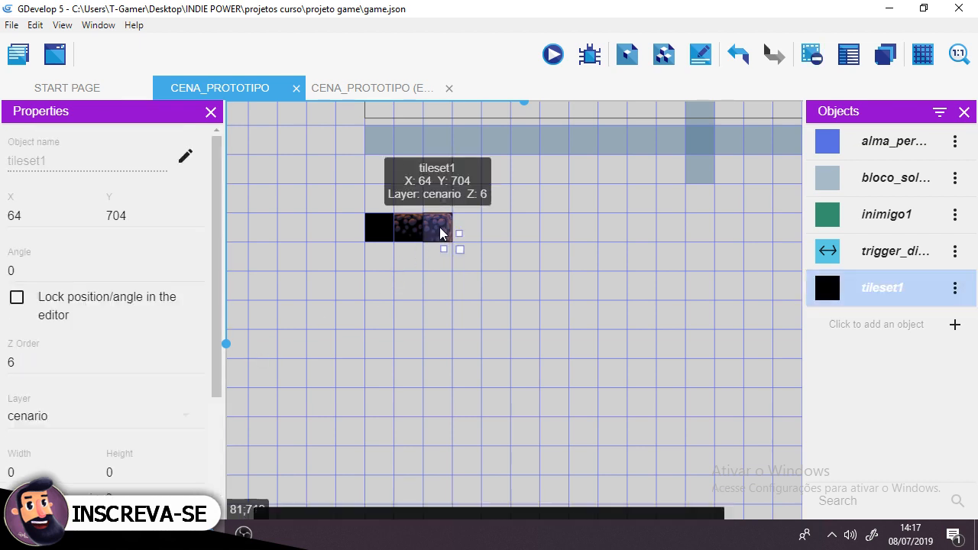
left_click_drag(441, 234, 513, 248)
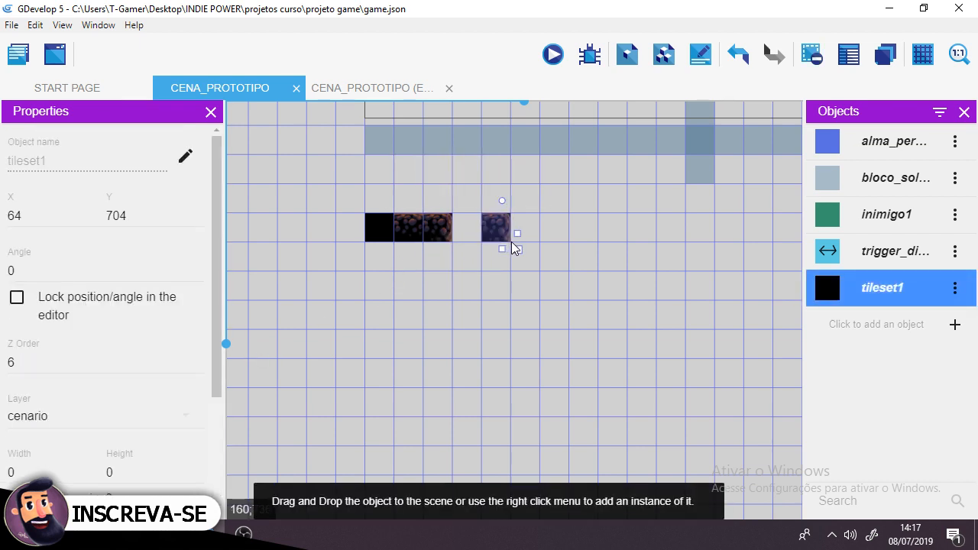
scroll(65, 445, "down", 2)
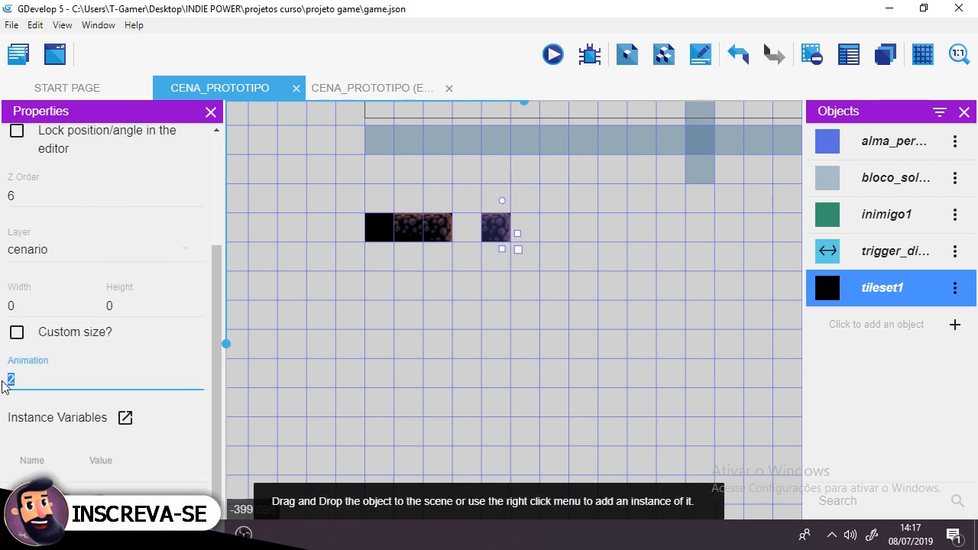
- Select all four sample tiles and move them down together to Y 832
left_click_drag(357, 197, 528, 266)
left_click_drag(438, 246, 441, 362)
left_click(533, 348)
- Duplicate the tile at X 128, Y 832 into the adjacent cell and set the copy's animation to 4
left_click(504, 349)
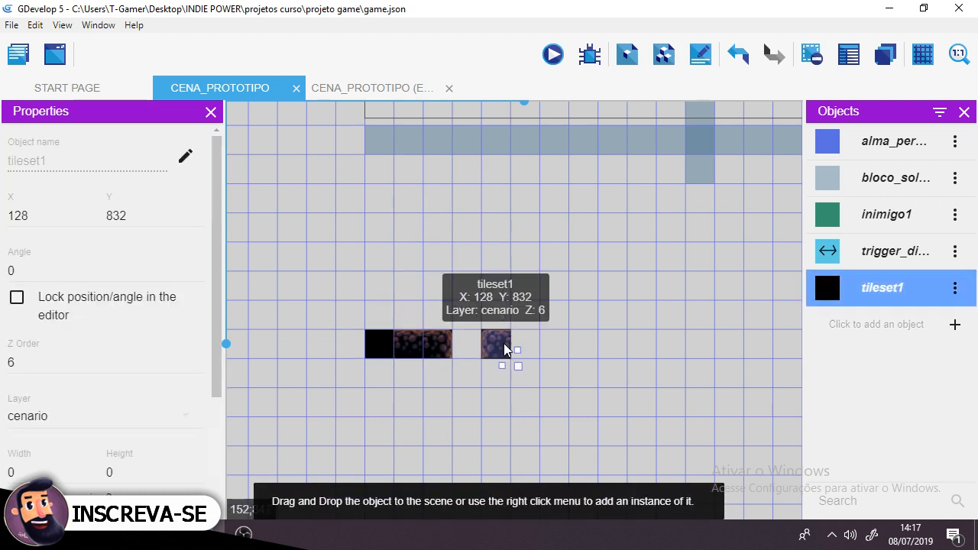
left_click_drag(506, 349, 552, 352, "ctrl")
scroll(186, 441, "down", 1)
scroll(187, 441, "down", 2)
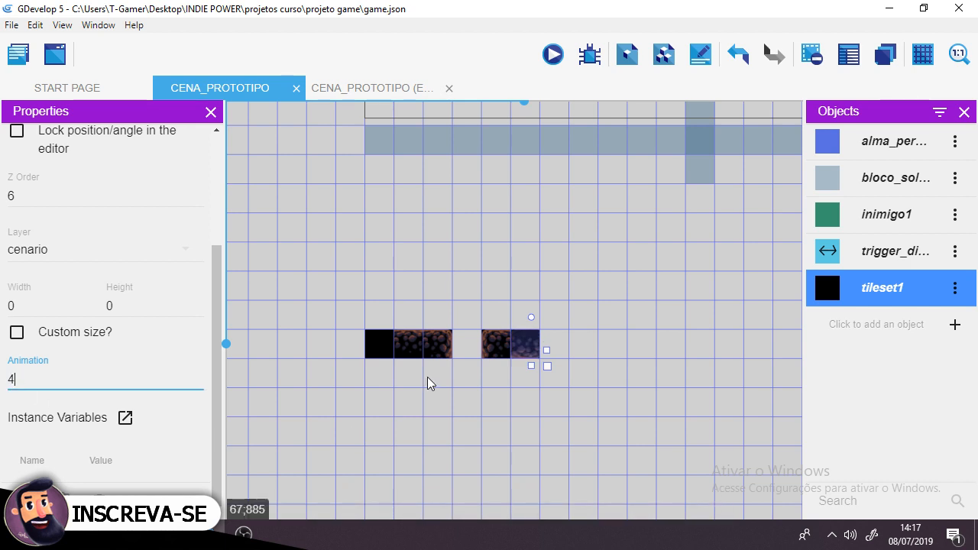
left_click(561, 332)
- Duplicate the animation 4 tile to X 224, Y 832 and move the original up, above the second tile of the row
left_click_drag(526, 344, 604, 354)
left_click(502, 245)
left_click(410, 257)
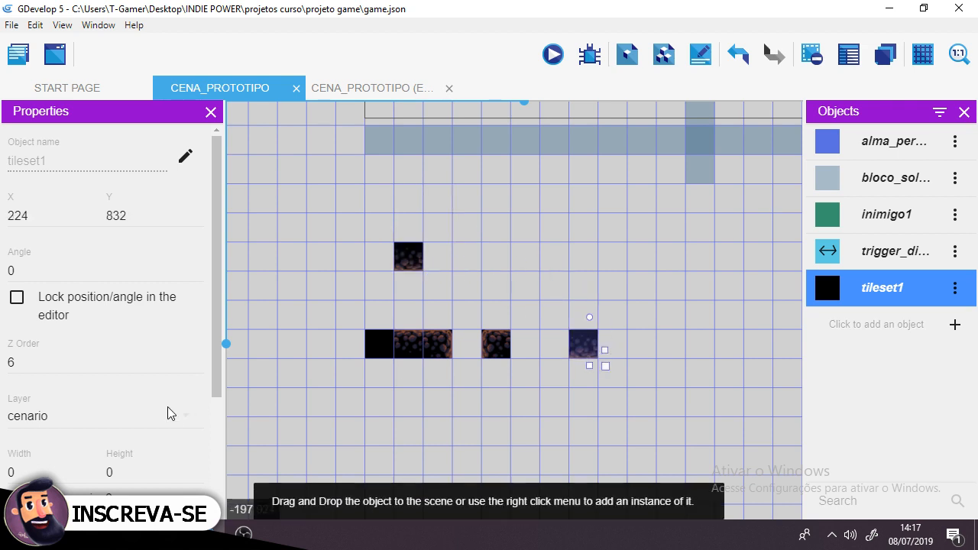
- Switch the copied tile to the next animation and duplicate it, placing the two at X 0, Y 800 and X 192, Y 832
scroll(94, 440, "down", 2)
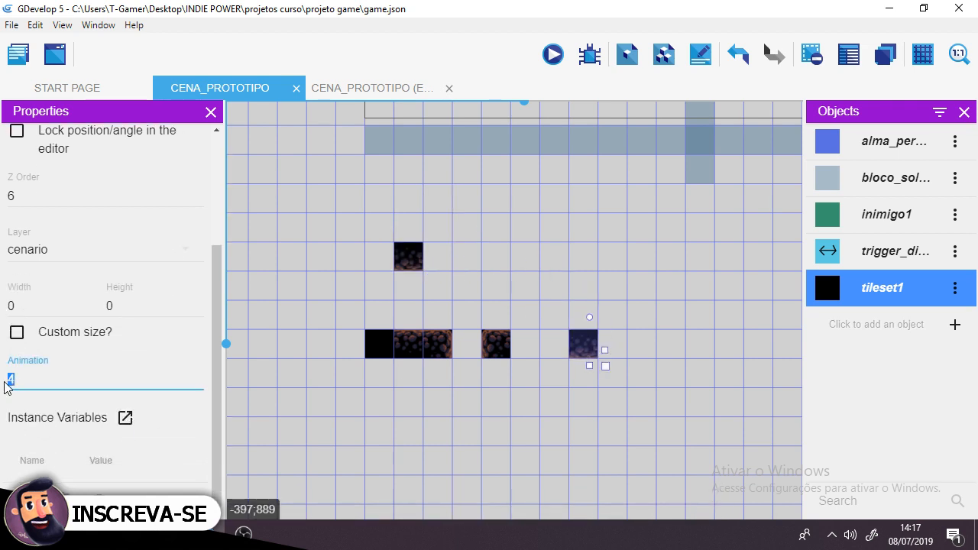
left_click_drag(586, 354, 565, 351)
left_click(413, 453)
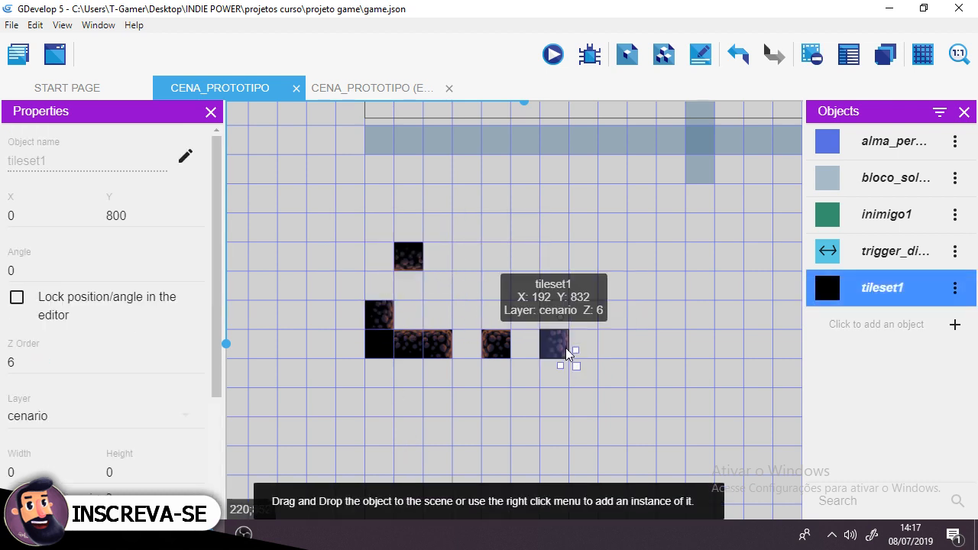
- Set the tile at X 192, Y 832 to animation 6 at X 160, Y 800, and a duplicate to animation 7 at X 0, Y 768
scroll(120, 422, "down", 3)
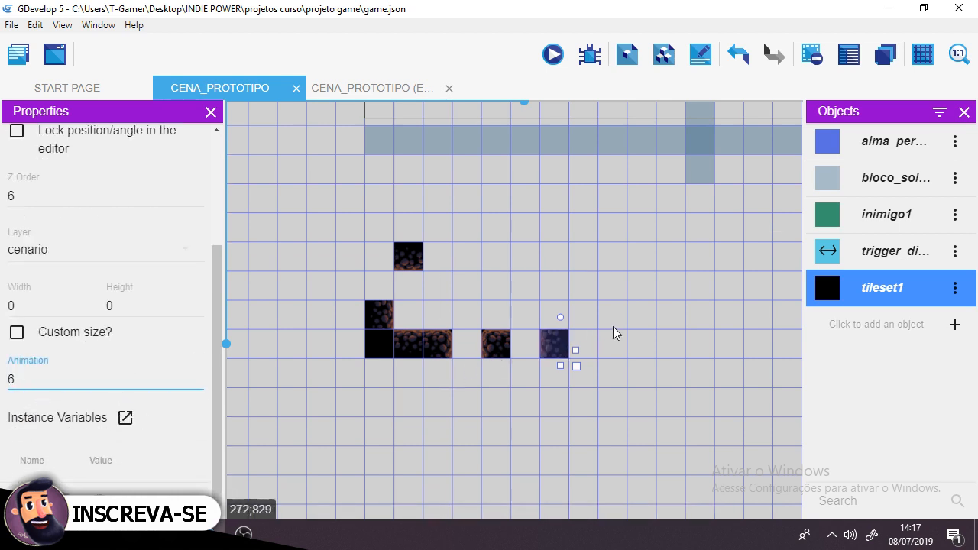
left_click_drag(565, 341, 549, 319)
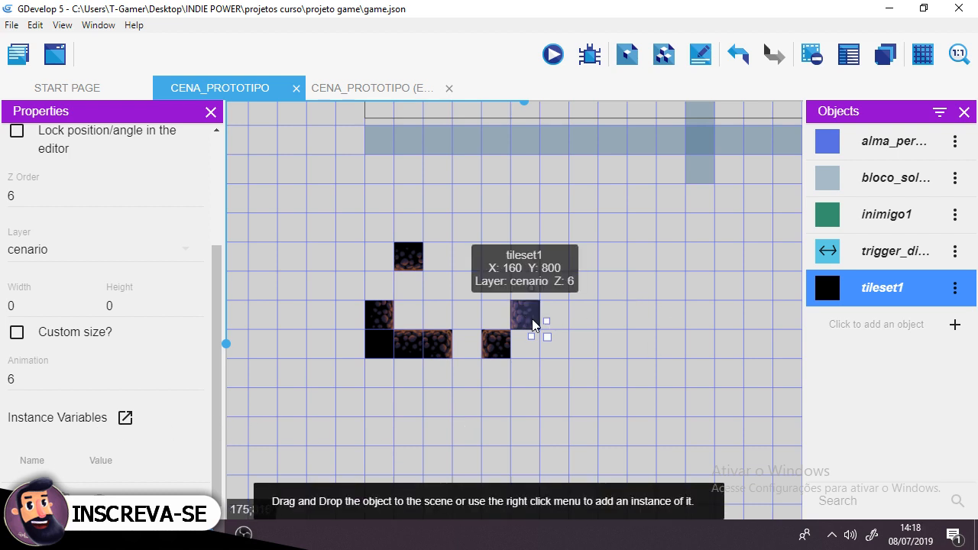
left_click_drag(537, 328, 566, 387)
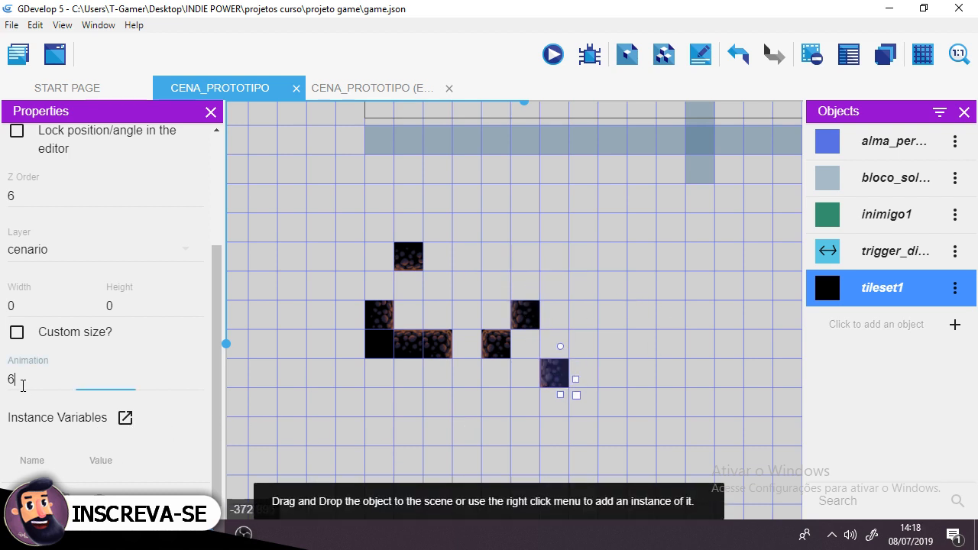
double_click(10, 380)
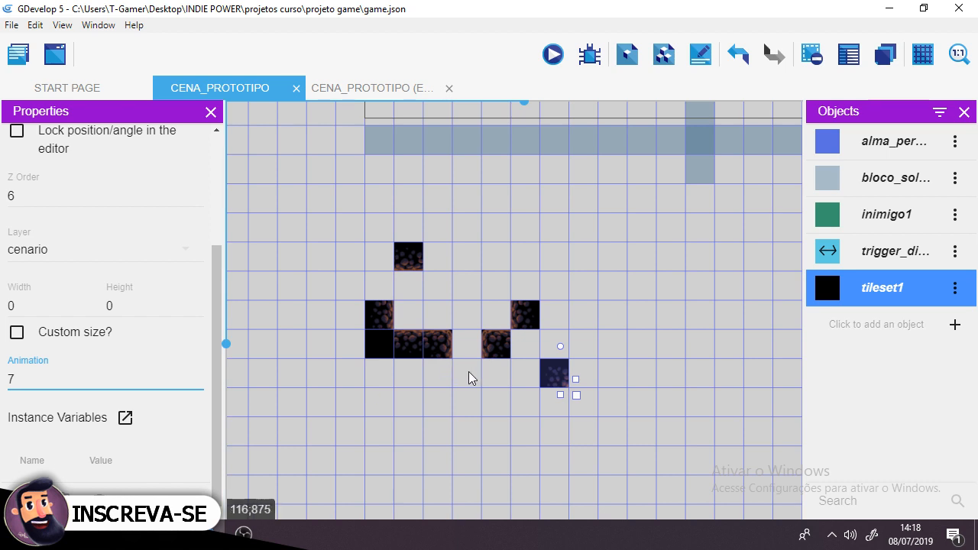
left_click_drag(563, 389, 388, 299)
- Move the tile at X 32, Y 736 down to Y 768 and the plain black tile up to X 0, Y 736
left_click_drag(420, 258, 431, 289)
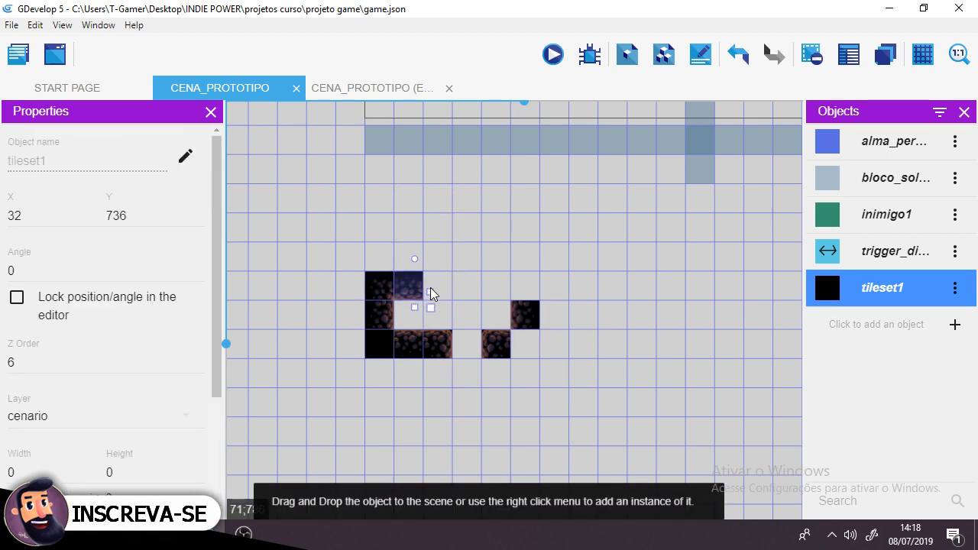
left_click(543, 227)
left_click_drag(377, 349, 383, 277)
left_click(454, 304)
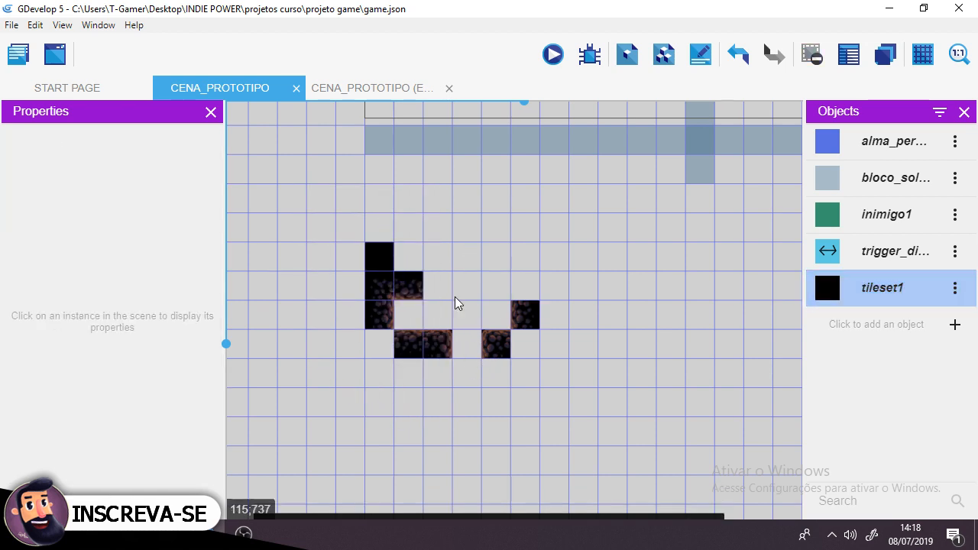
- Duplicate the animation 7 tile, switch the copy to the next animation and place it at X 160, Y 768
left_click(384, 286)
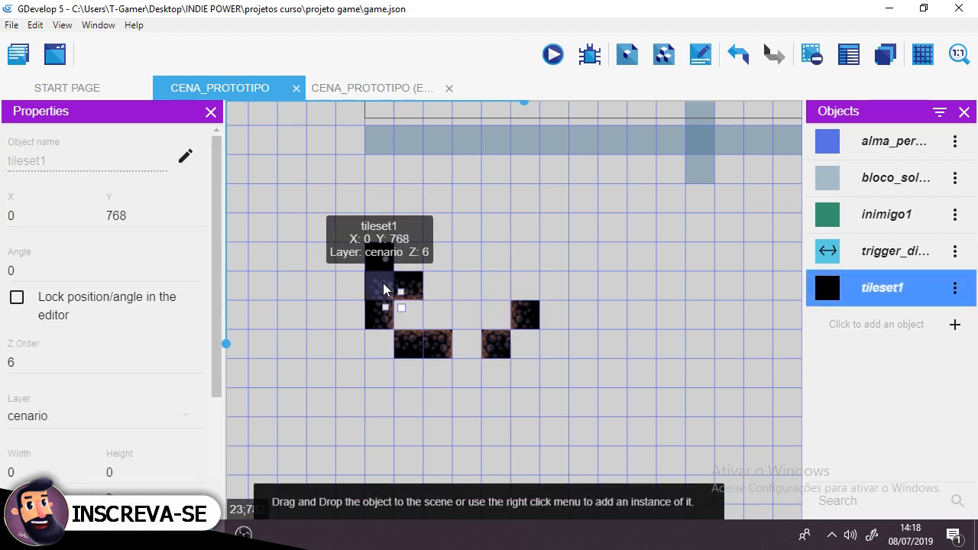
left_click_drag(384, 289, 474, 413)
scroll(98, 428, "down", 3)
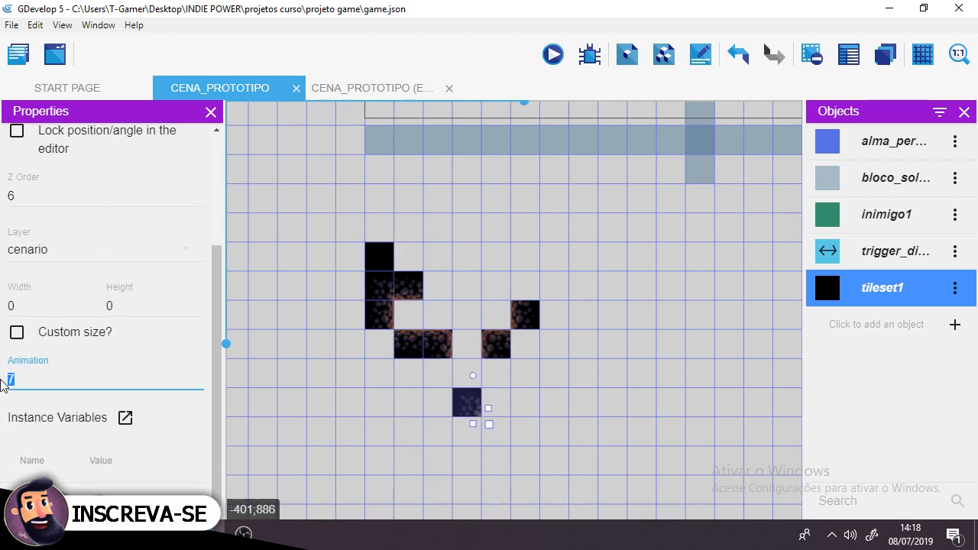
left_click(525, 371)
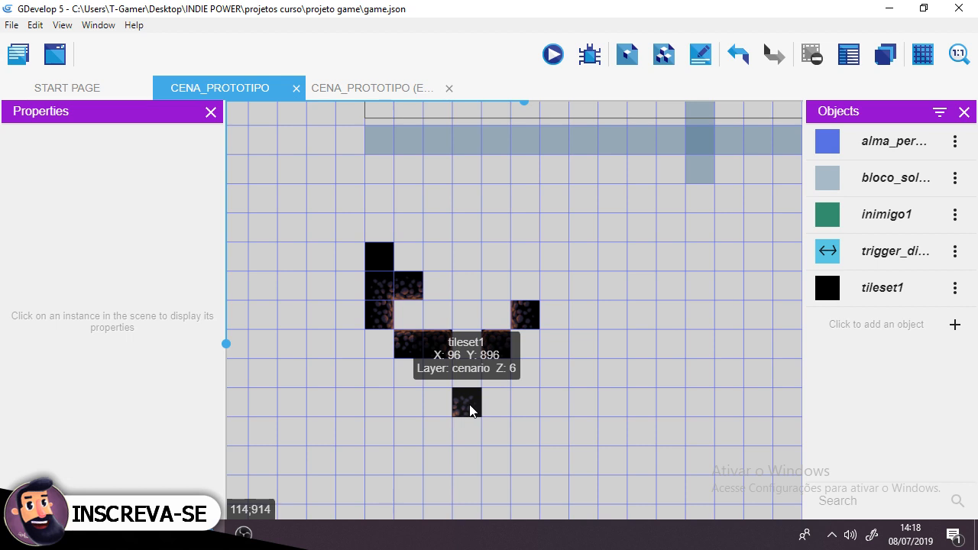
left_click_drag(470, 410, 535, 413)
- Place an animation 9 tile at X 0, Y 832 and a duplicate with animation 10 at X 160, Y 832
scroll(101, 474, "down", 3)
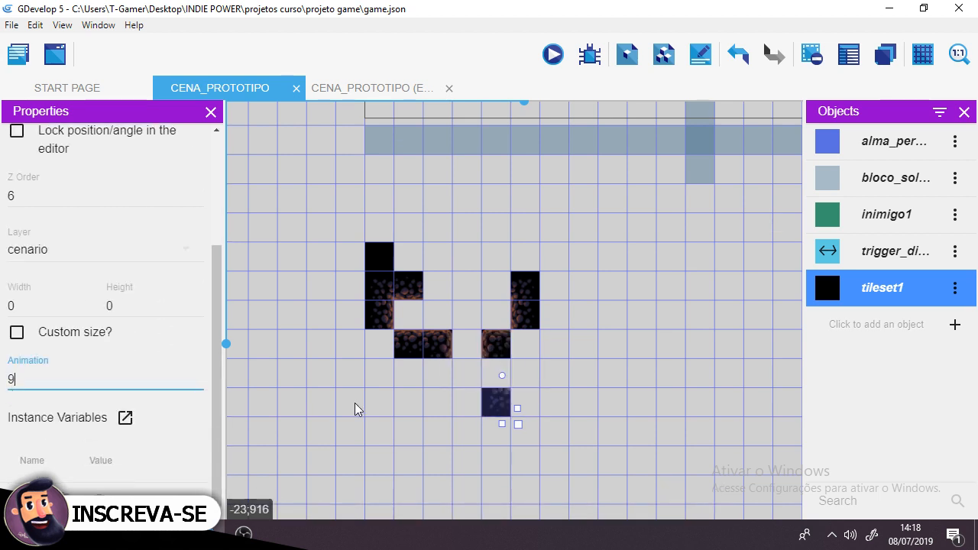
left_click_drag(493, 404, 542, 365)
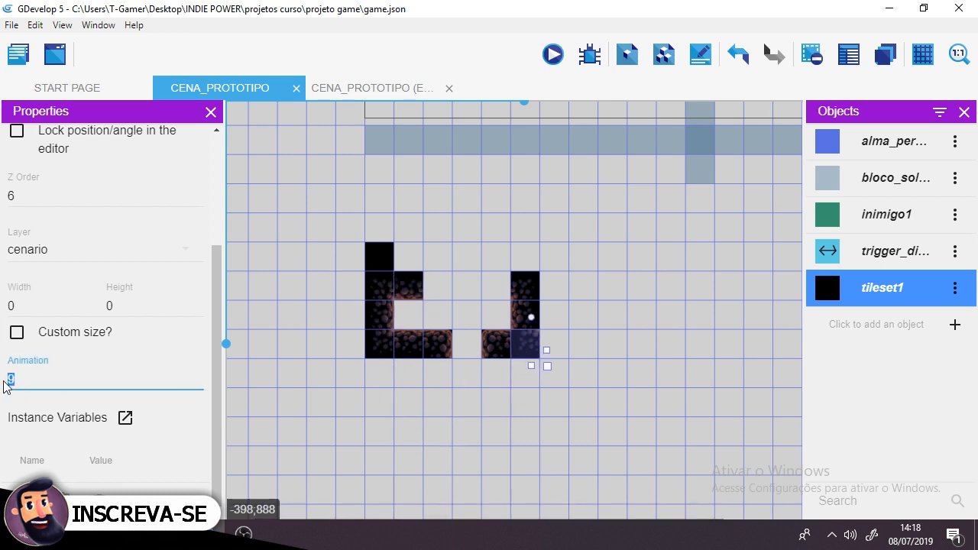
left_click(500, 379)
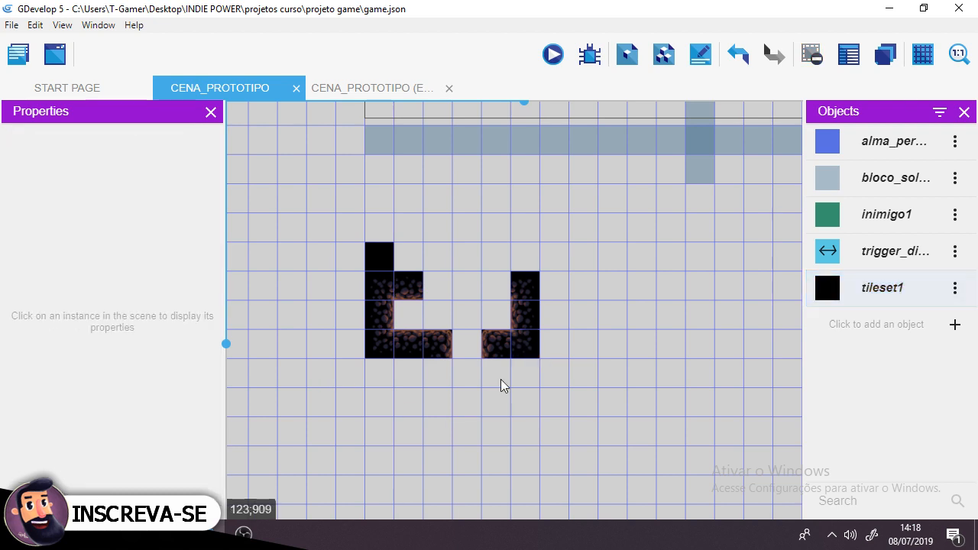
- Try animation 11 on a duplicate of the animation 10 tile at X 128, Y 928, and delete that duplicate
left_click(535, 352)
left_click_drag(536, 351, 510, 437, "ctrl")
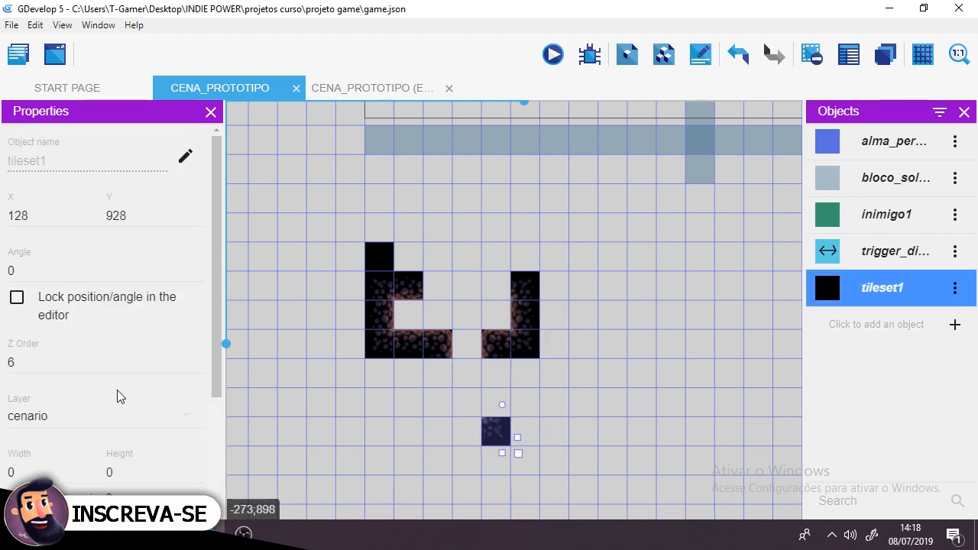
scroll(46, 449, "down", 2)
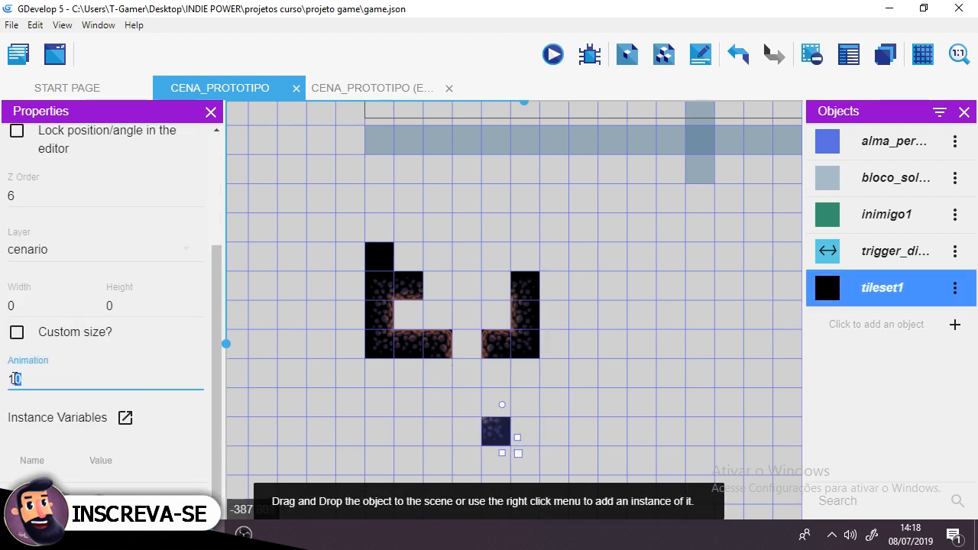
type("11")
left_click(403, 435)
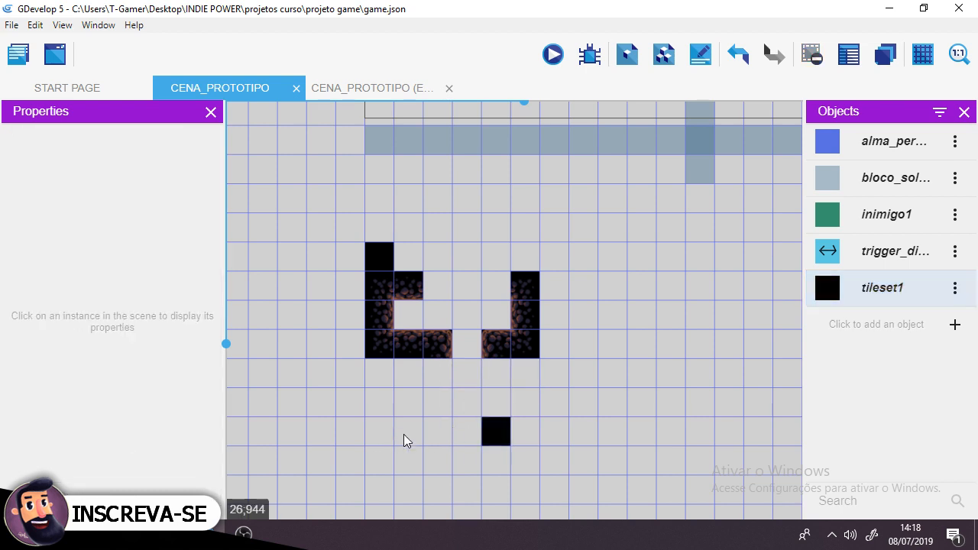
left_click(498, 432)
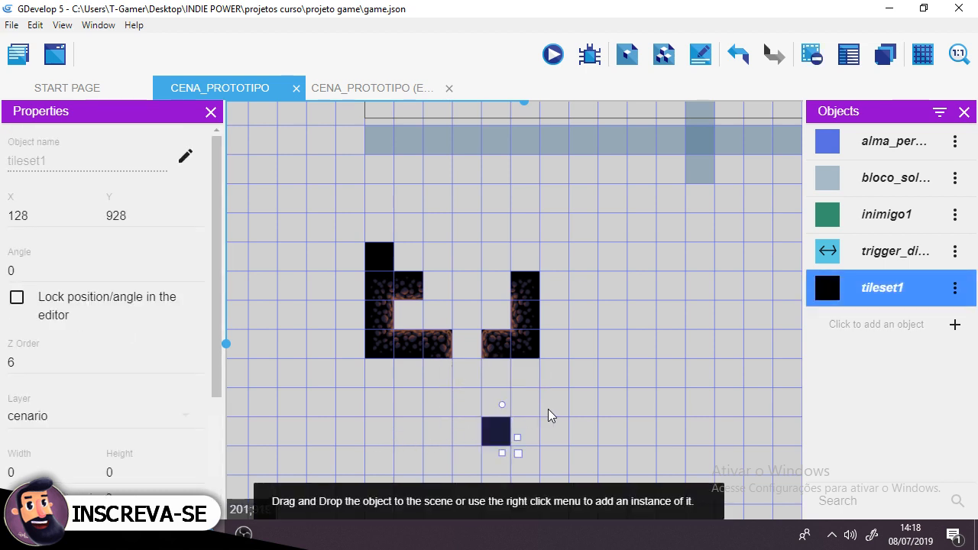
key("Delete")
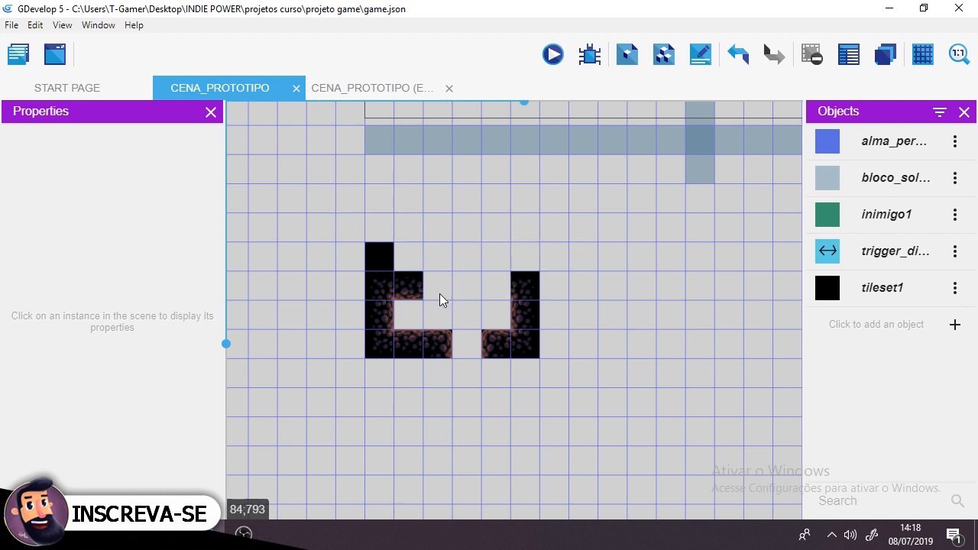
- Select all the sample tiles and move them together so the plain black tile sits at X 96, Y 672
left_click_drag(587, 405, 585, 404)
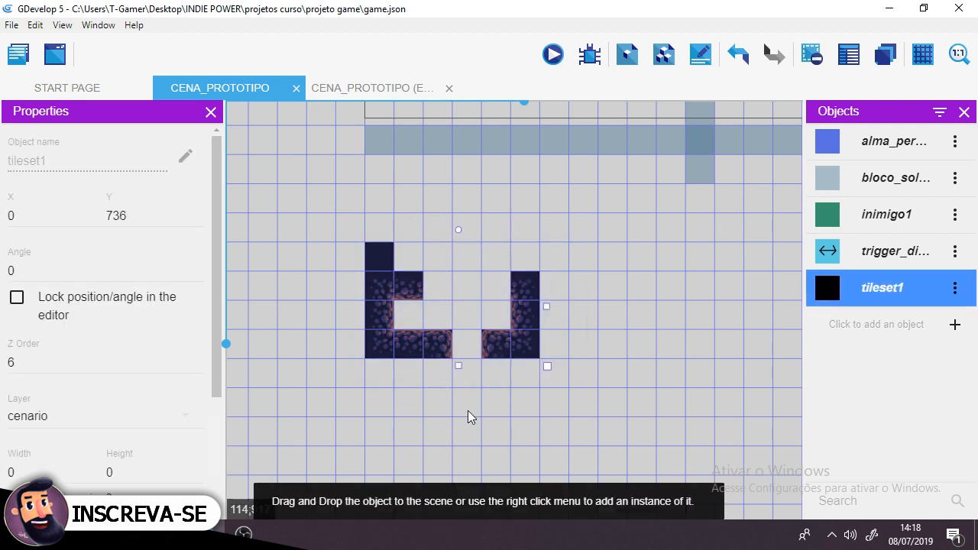
left_click(454, 338)
scroll(454, 337, "up", 3)
scroll(455, 339, "up", 3)
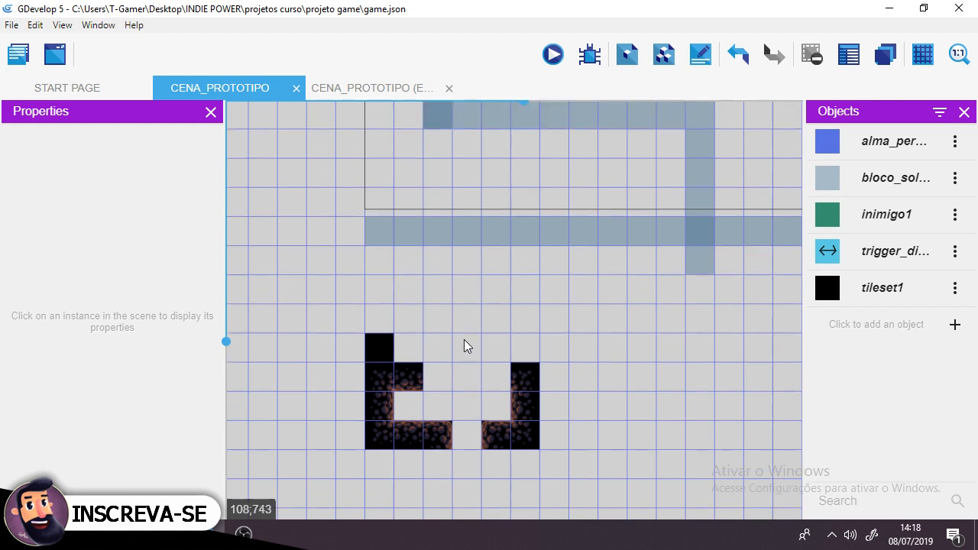
mouse_move(378, 348)
left_mouse_down()
mouse_move(420, 254)
mouse_move(393, 360)
left_mouse_up()
left_click(558, 347)
middle_click_drag(561, 324, 484, 373)
scroll(531, 348, "down", 6, "ctrl")
scroll(531, 348, "down", 6, "ctrl")
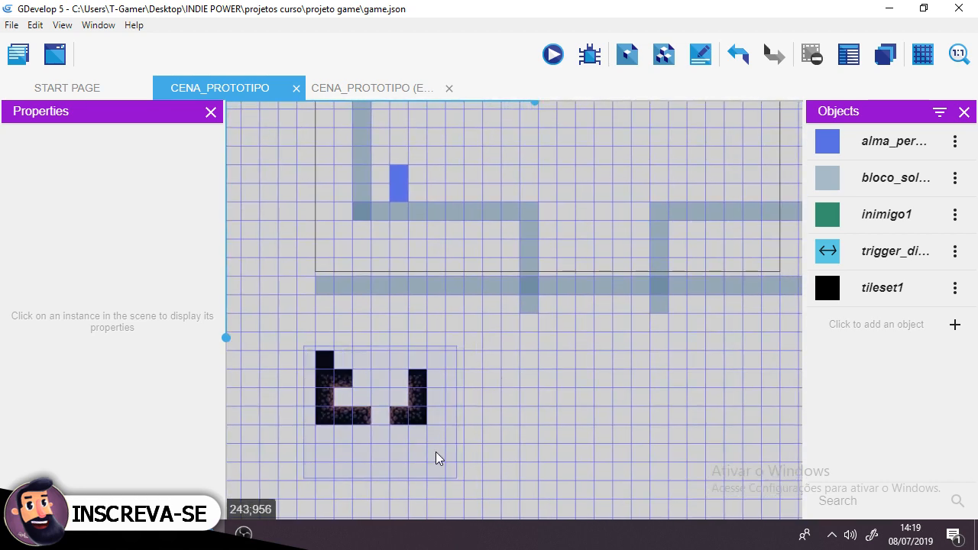
left_click_drag(436, 451, 433, 448)
left_click_drag(414, 412, 474, 374)
left_click(568, 217)
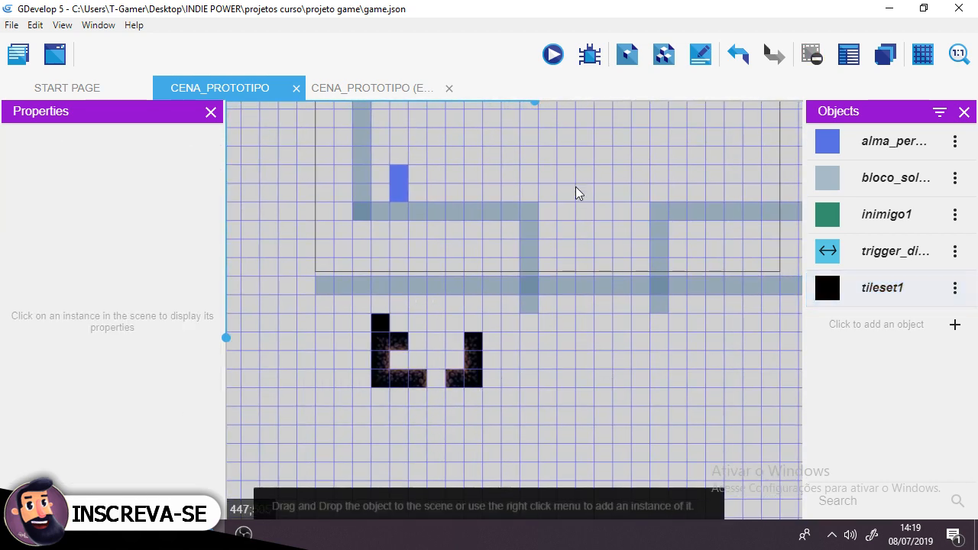
- Open the list of the scene's layers
middle_click_drag(575, 192, 536, 360)
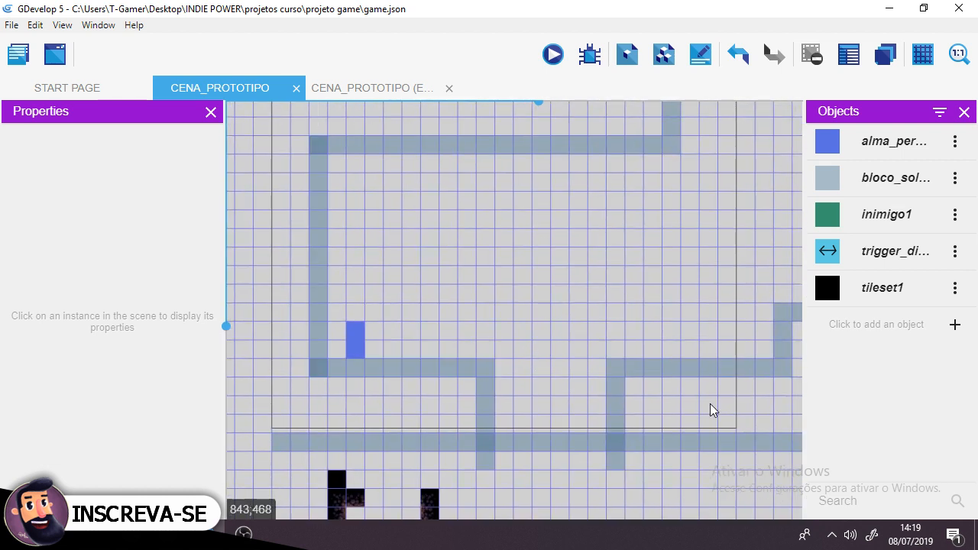
middle_click_drag(517, 357, 535, 256)
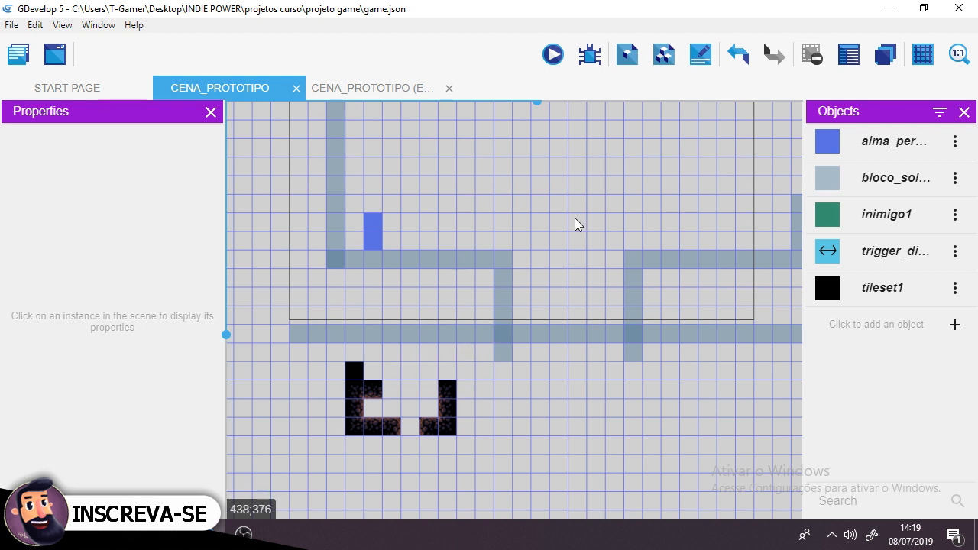
middle_click_drag(570, 203, 546, 222)
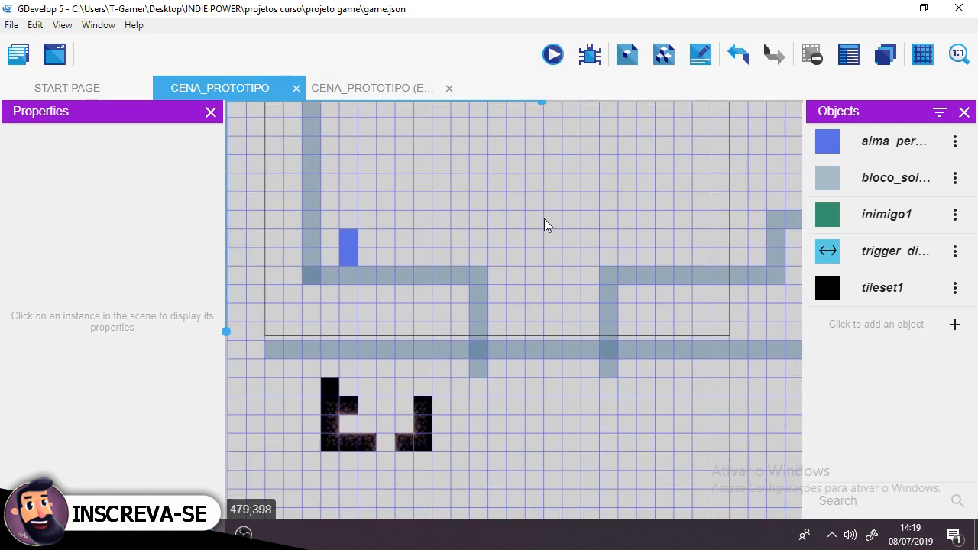
left_click(886, 55)
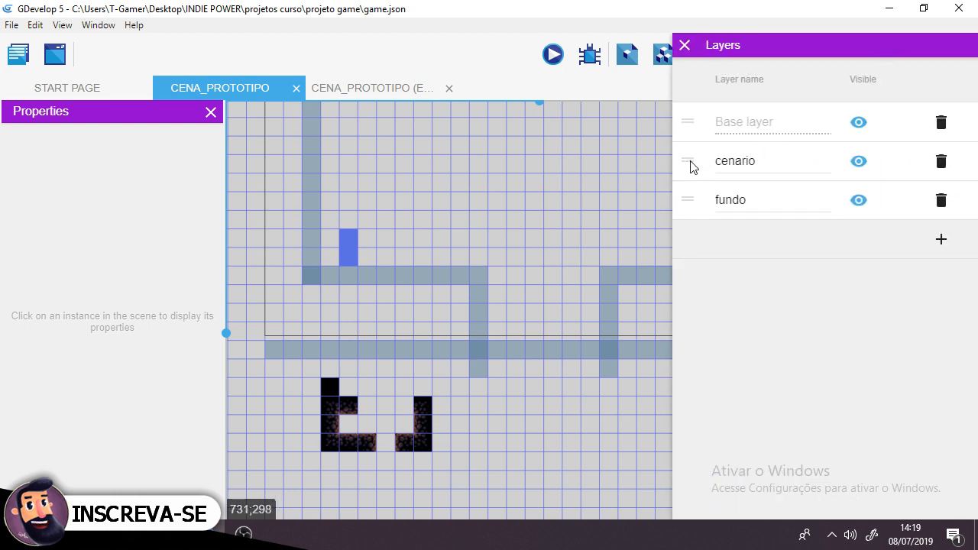
mouse_move(692, 167)
left_mouse_down()
mouse_move(690, 122)
mouse_move(704, 160)
left_mouse_up()
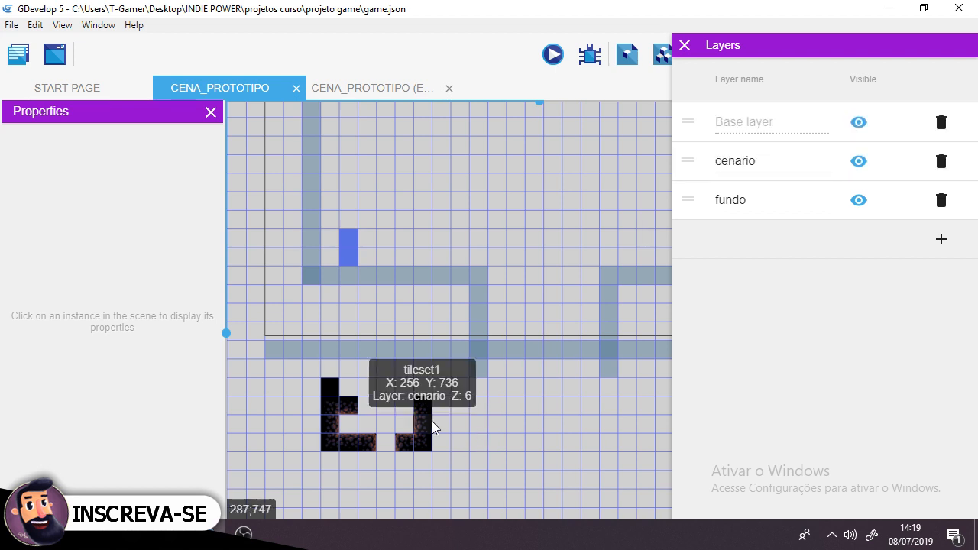
- Place the sample tile from X 256, Y 704 over the solid block at X 352, Y 512 to test the layer order
left_click(420, 408)
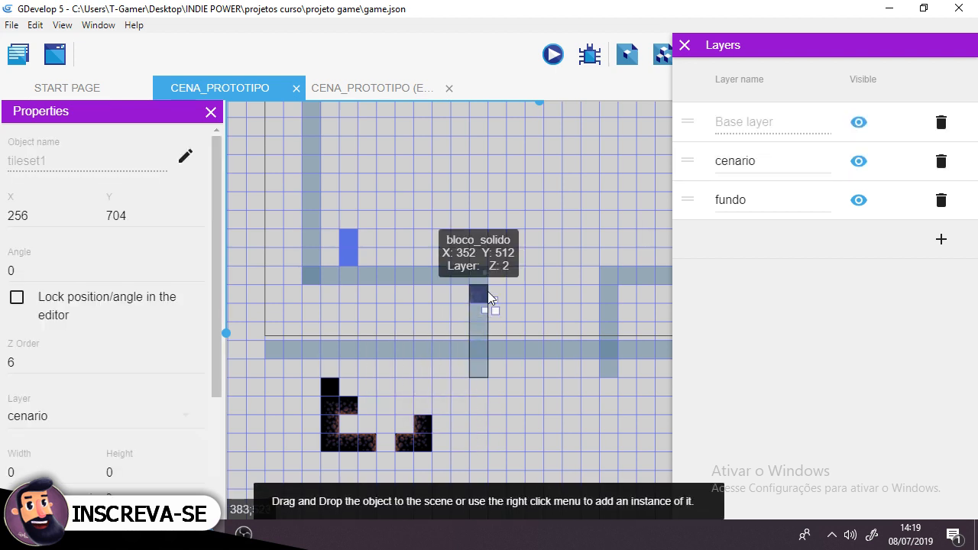
left_click(494, 294)
mouse_move(488, 295)
left_mouse_down()
mouse_move(514, 304)
mouse_move(491, 305)
mouse_move(503, 306)
mouse_move(488, 292)
mouse_move(519, 295)
mouse_move(490, 305)
mouse_move(483, 294)
mouse_move(524, 294)
mouse_move(495, 297)
mouse_move(514, 297)
mouse_move(497, 305)
left_mouse_up()
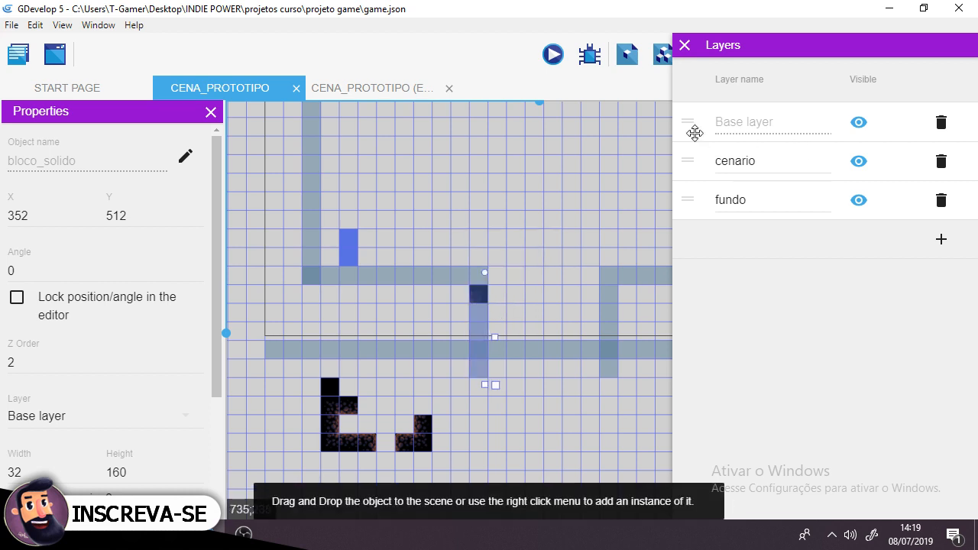
- Reorder the layers so that cenario is above the Base layer
left_click_drag(690, 170, 693, 124)
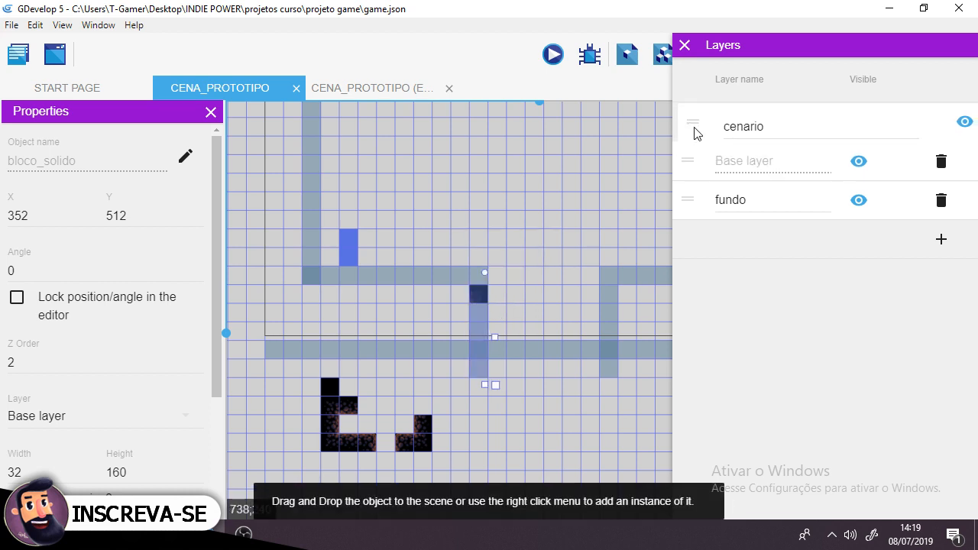
left_click(512, 295)
left_click_drag(471, 299, 500, 302)
left_click(535, 307)
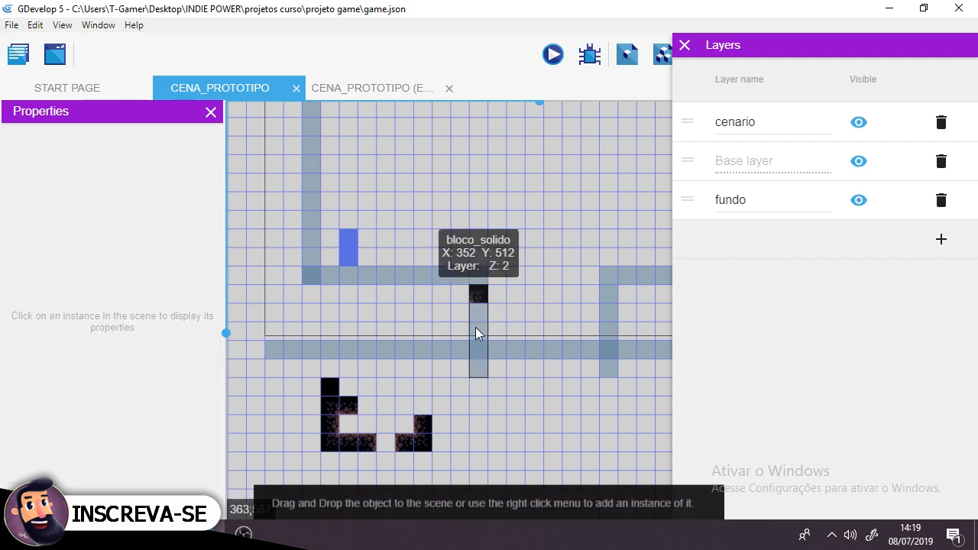
- Move the test tile off the solid block, back to X 256, Y 704 among the sample tiles
left_click(476, 332)
mouse_move(479, 293)
left_mouse_down()
mouse_move(515, 273)
mouse_move(480, 293)
left_mouse_up()
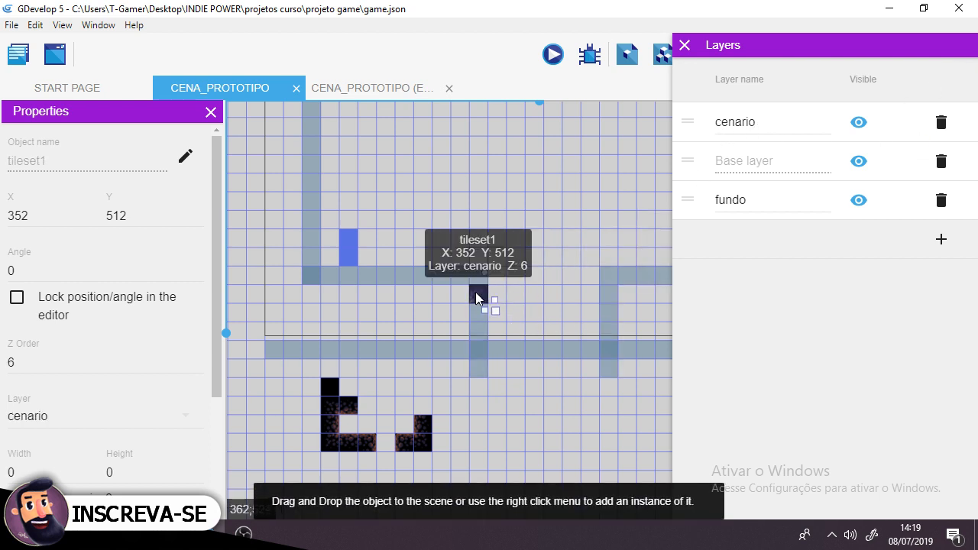
left_click_drag(476, 292, 434, 413)
left_click(510, 421)
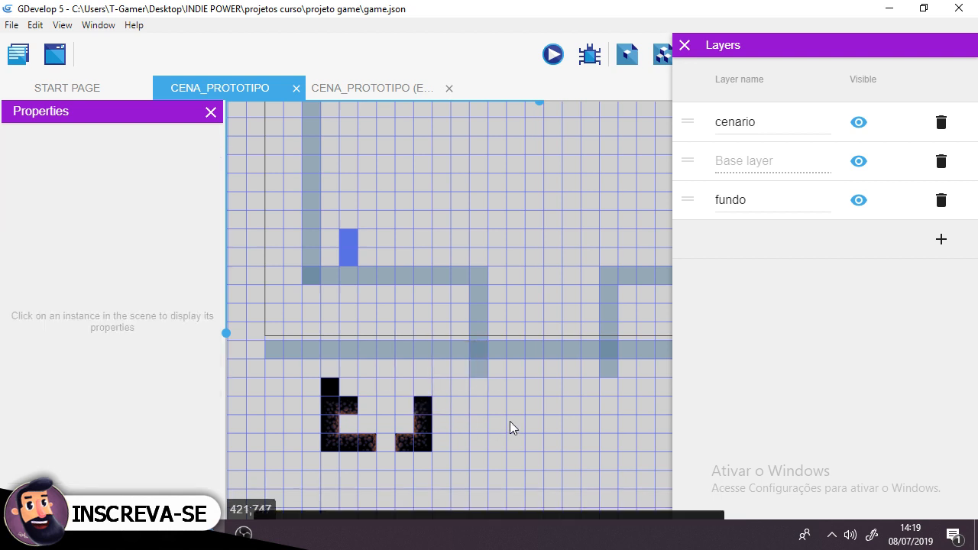
middle_click_drag(536, 419, 492, 422)
scroll(491, 421, "down", 4)
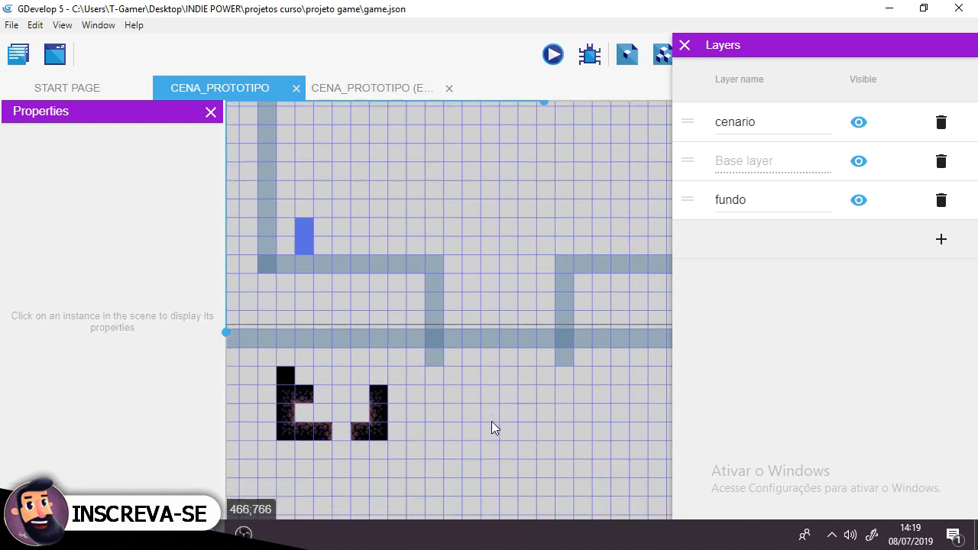
scroll(492, 421, "up", 4)
scroll(451, 312, "down", 9, "ctrl")
scroll(505, 382, "down", 1, "ctrl")
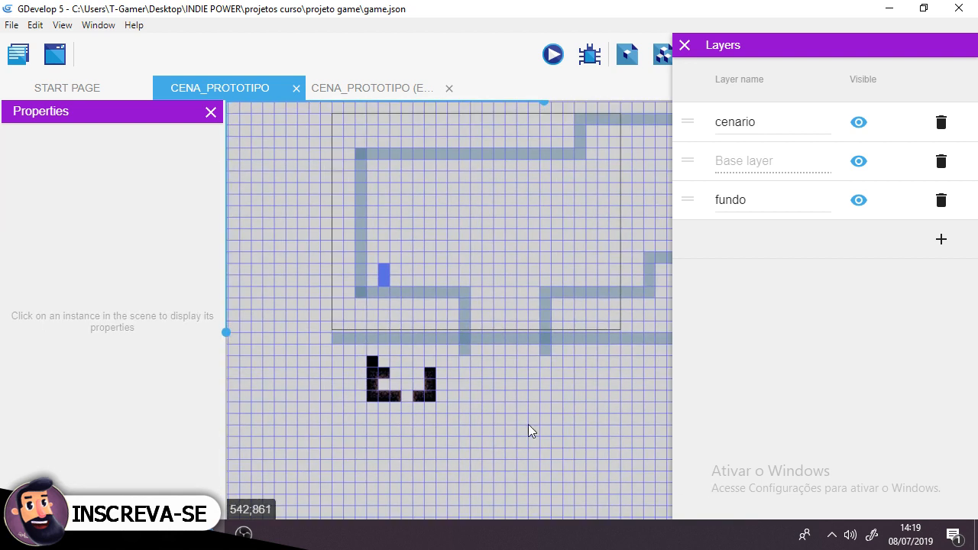
middle_click_drag(575, 410, 519, 425)
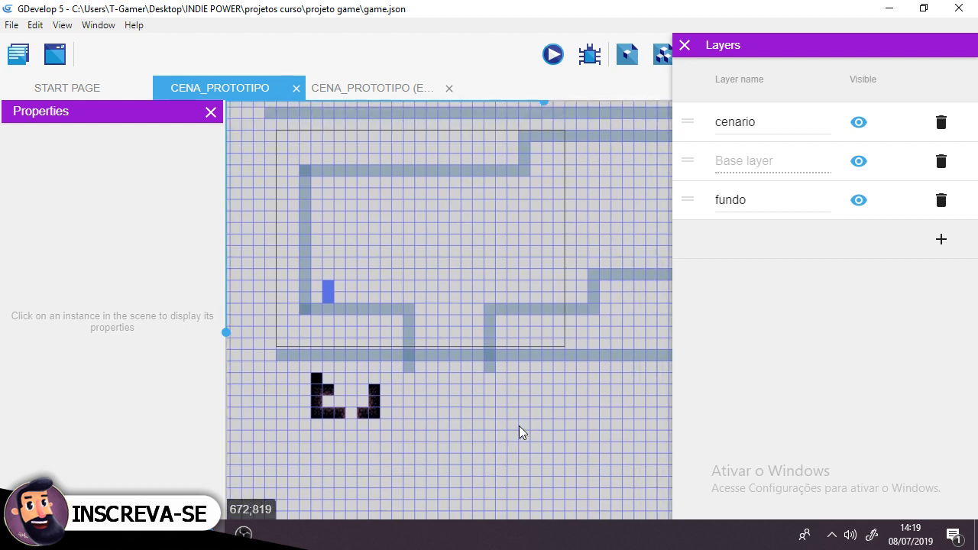
- Close the layer list and duplicate the cena_prototipo scene in the project
left_click(685, 46)
middle_click_drag(621, 222, 638, 246)
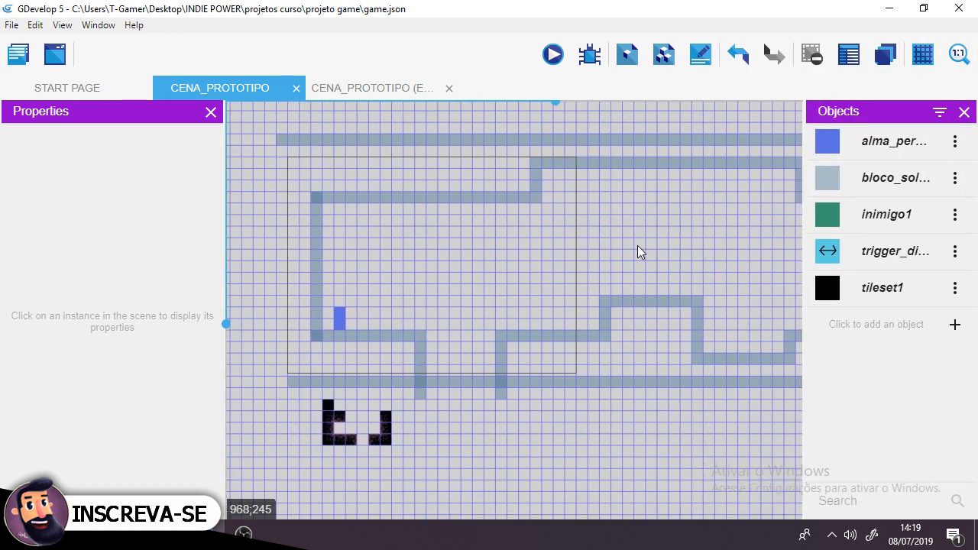
left_click(16, 55)
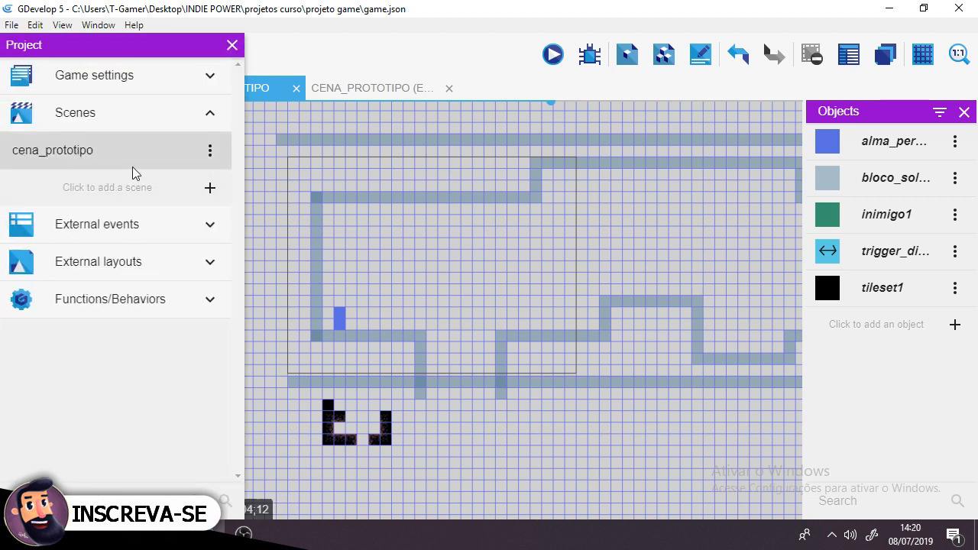
left_click(210, 150)
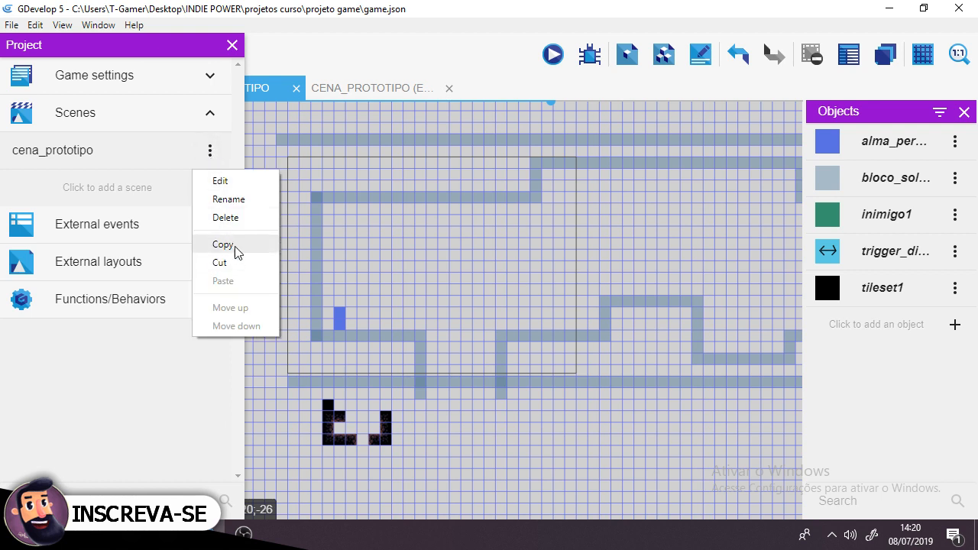
left_click(233, 245)
left_click(210, 153)
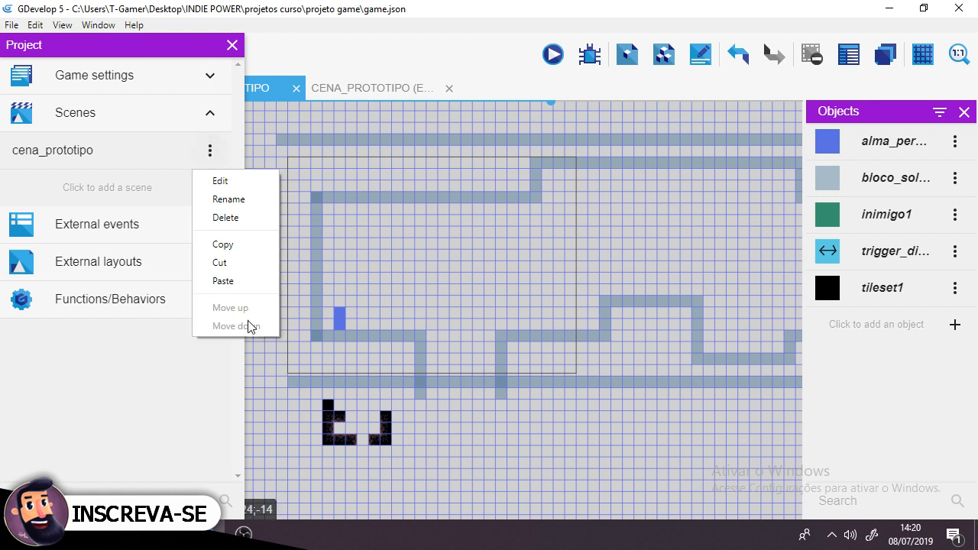
left_click(243, 282)
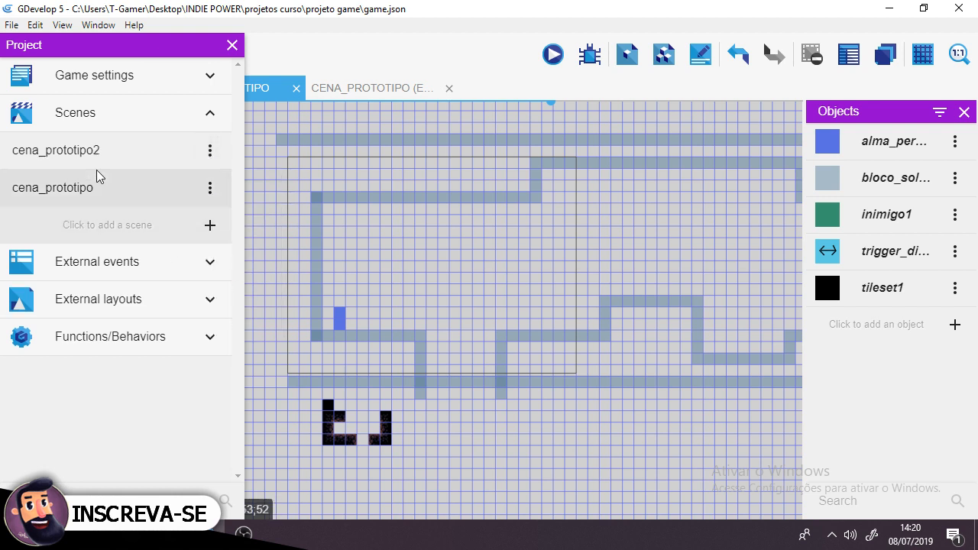
- Move the copied scene below cena_prototipo and rename it fase1
left_click(211, 151)
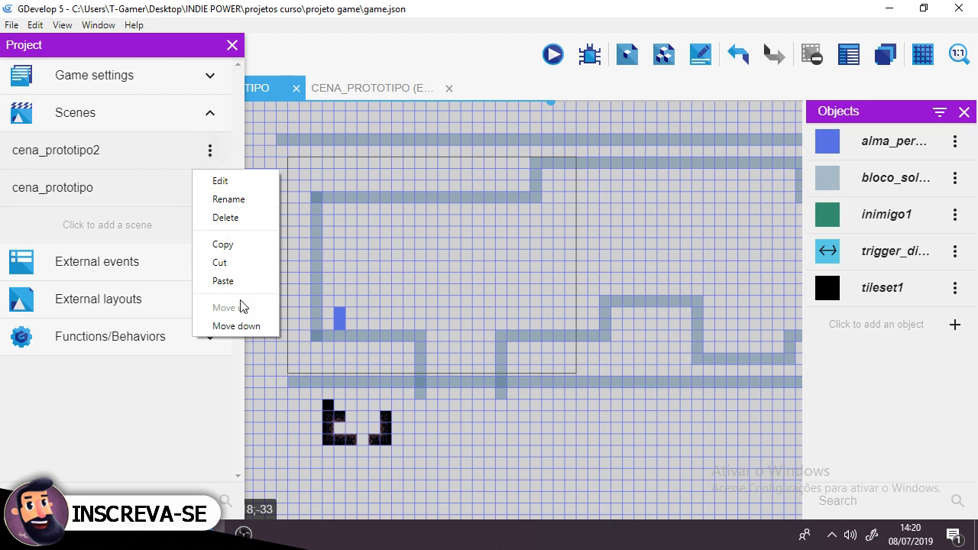
left_click(237, 326)
left_click(210, 188)
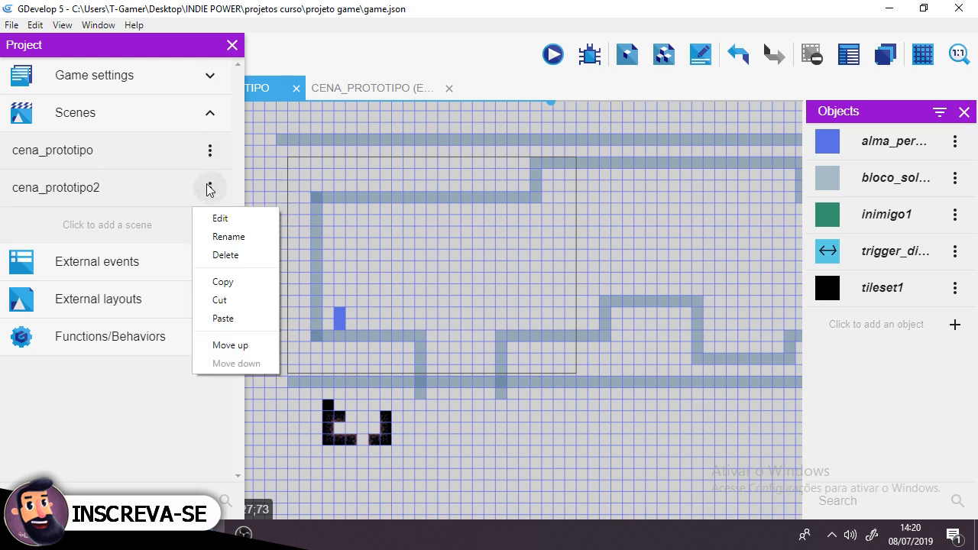
left_click(228, 237)
left_click_drag(112, 188, 2, 186)
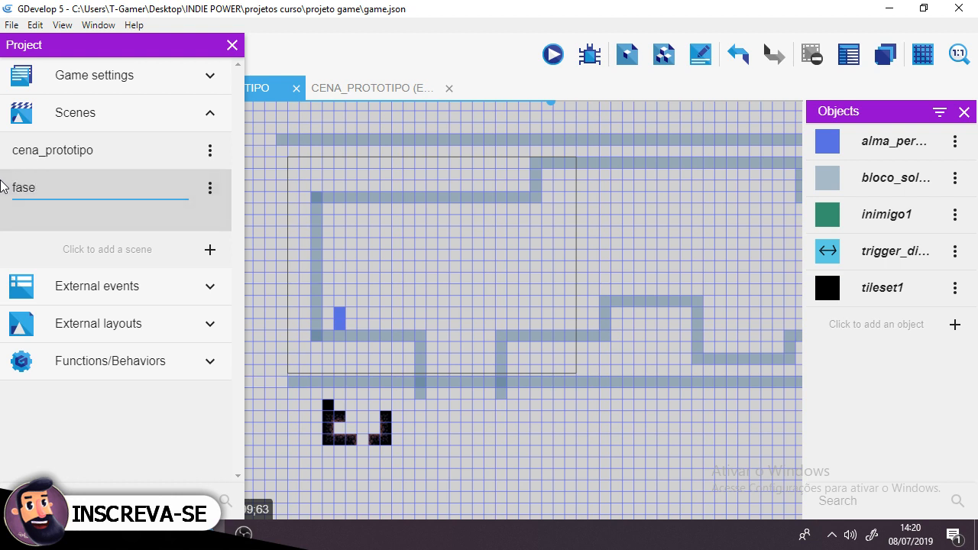
type("fase1")
left_click(159, 403)
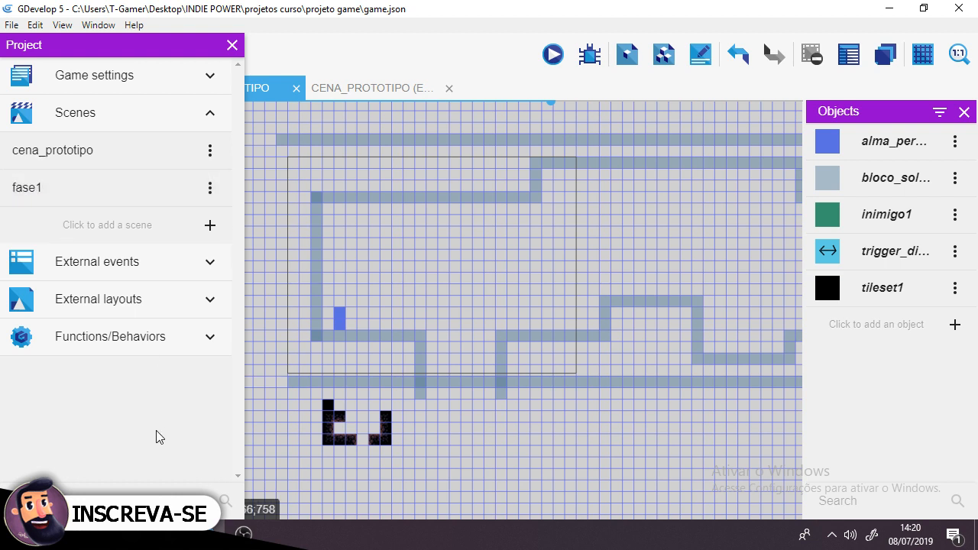
- Open the fase1 scene with its events, close the cena_prototipo scene and its events, and return to the fase1 layout
left_click(98, 195)
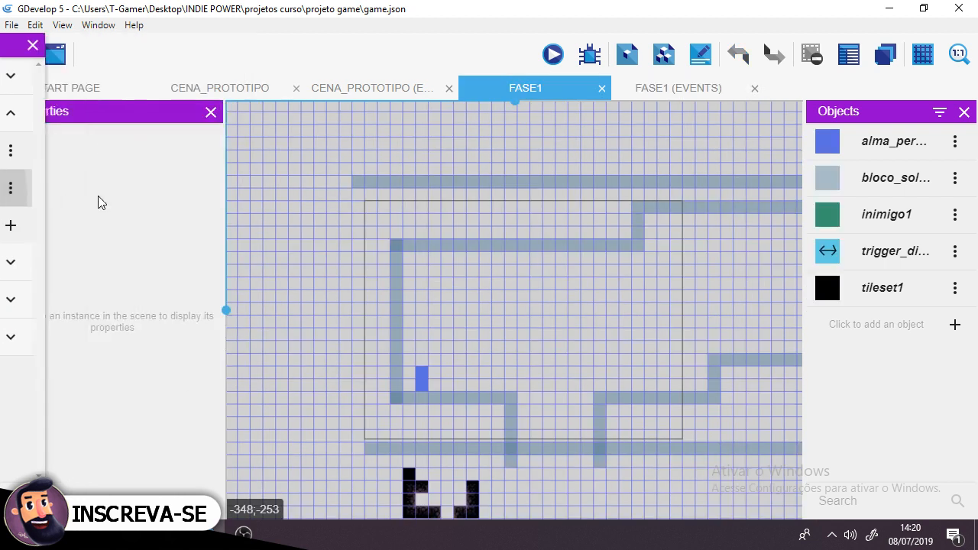
left_click(354, 89)
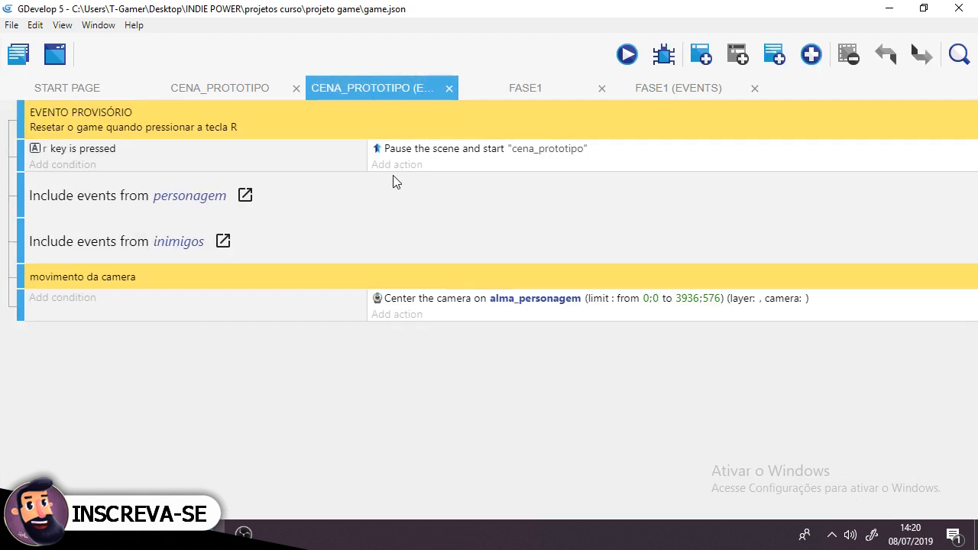
left_click(548, 89)
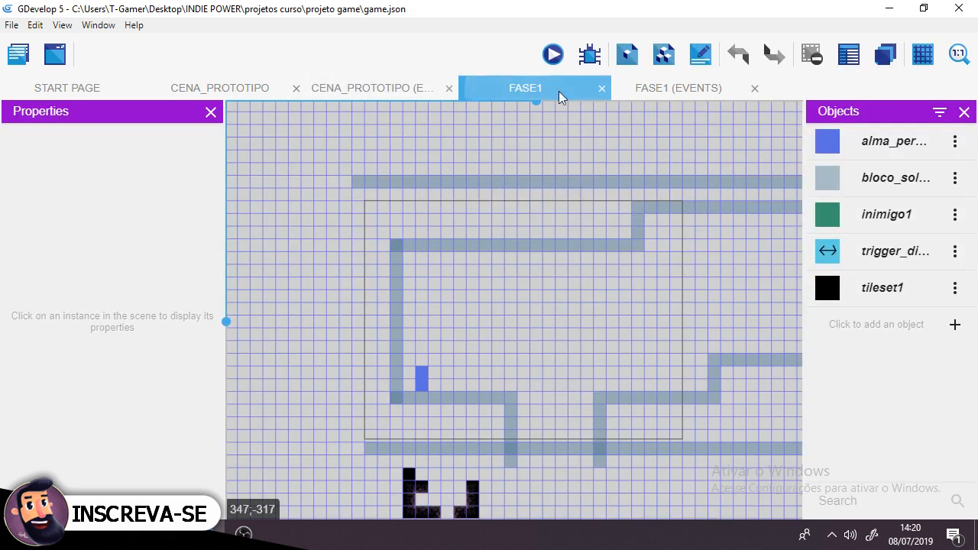
left_click(642, 92)
left_click(525, 89)
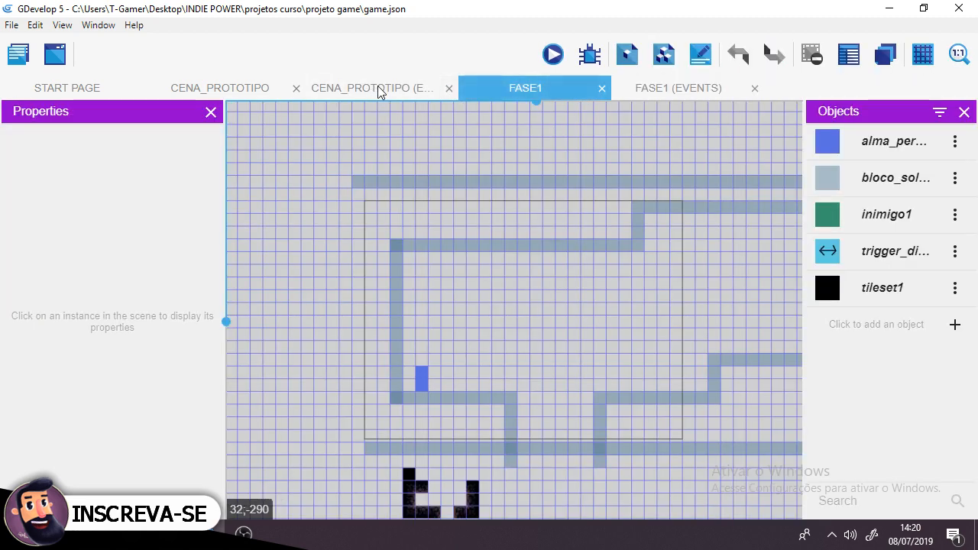
left_click(378, 88)
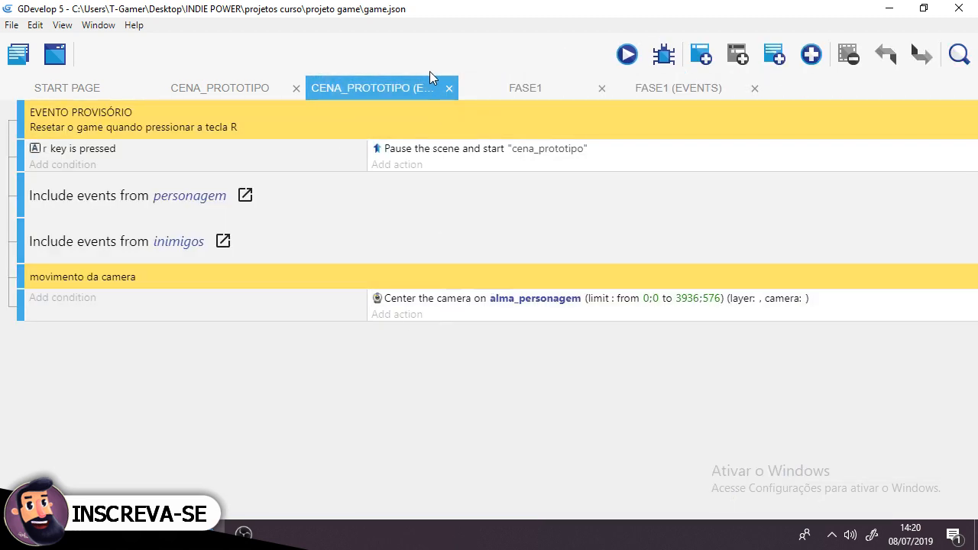
left_click(449, 90)
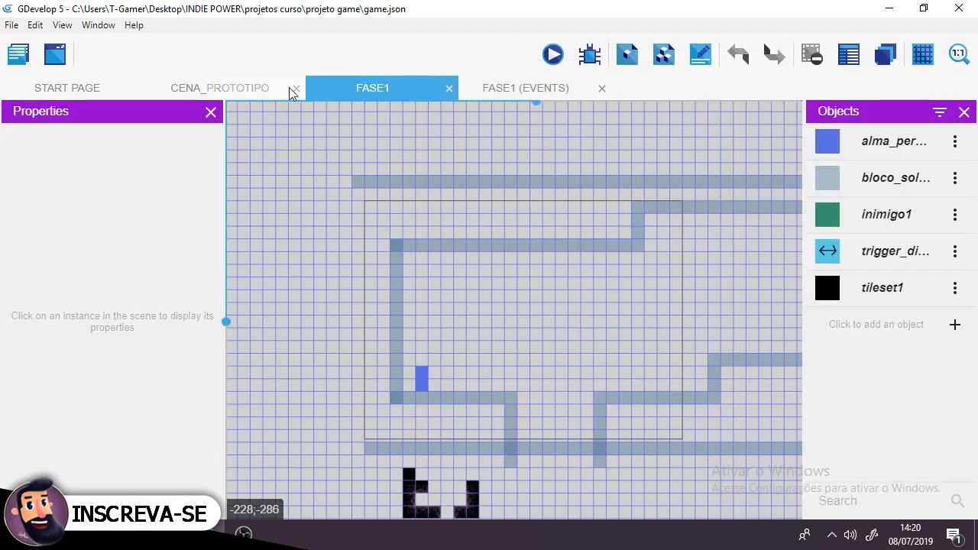
left_click(295, 93)
left_click(361, 87)
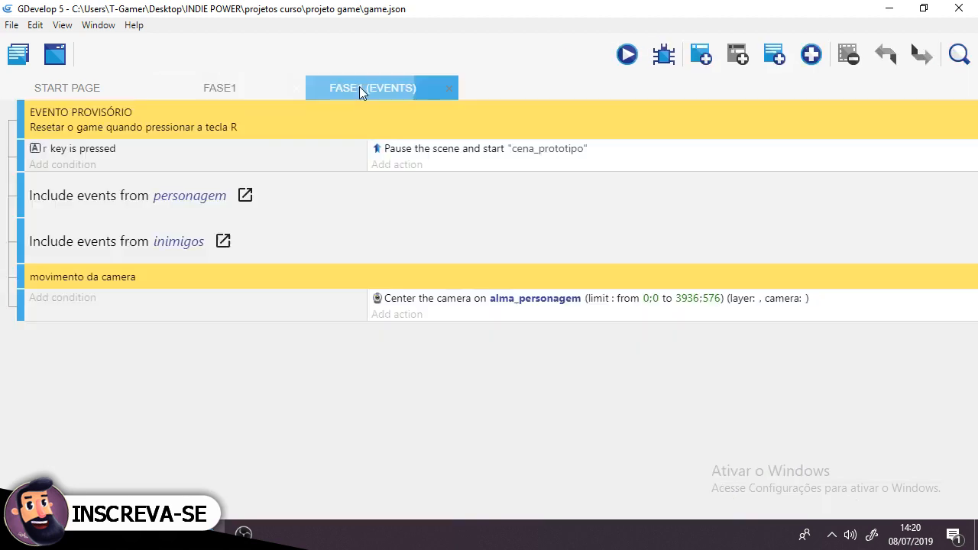
left_click(253, 86)
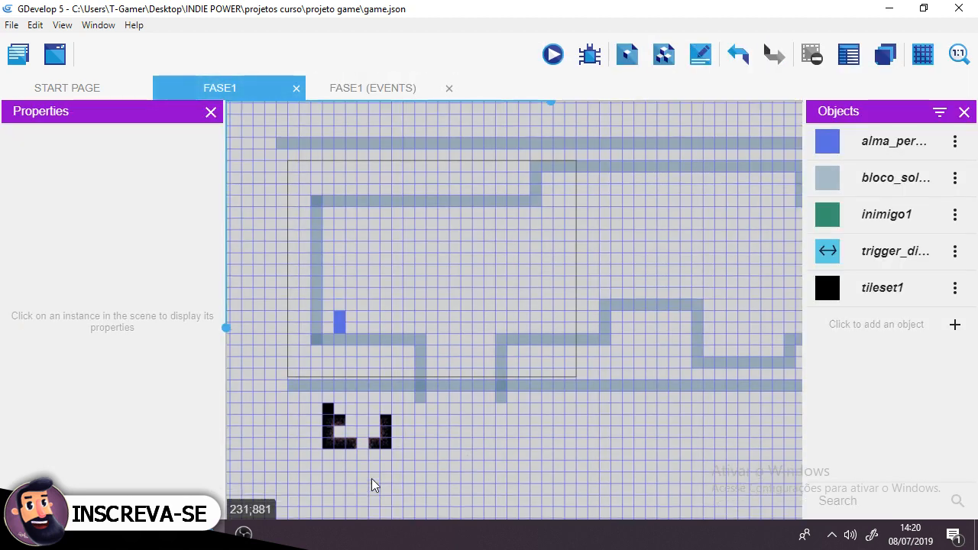
- Select all the sample tiles below the level and move them together one 32-pixel grid cell right and one down
scroll(372, 478, "up", 4)
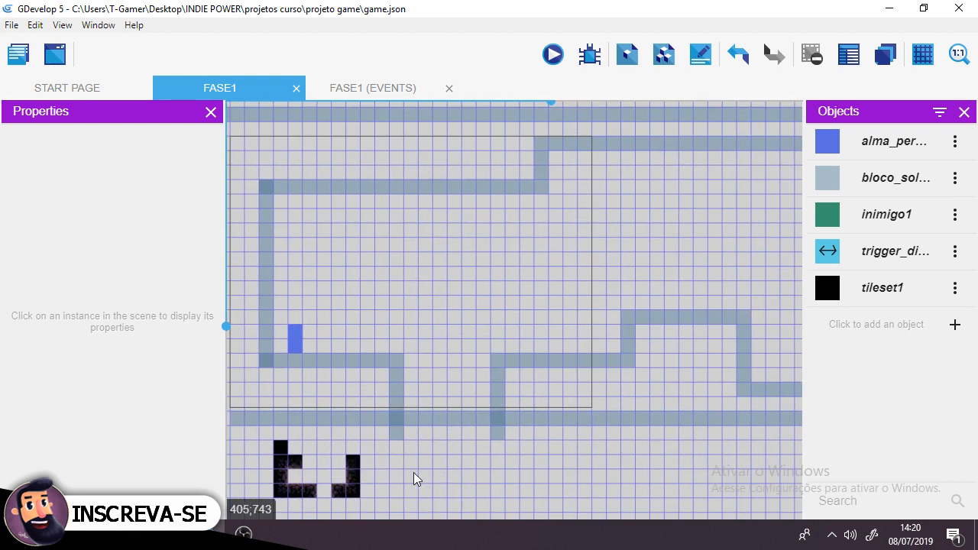
middle_click_drag(414, 473, 485, 339)
scroll(485, 339, "up", 1)
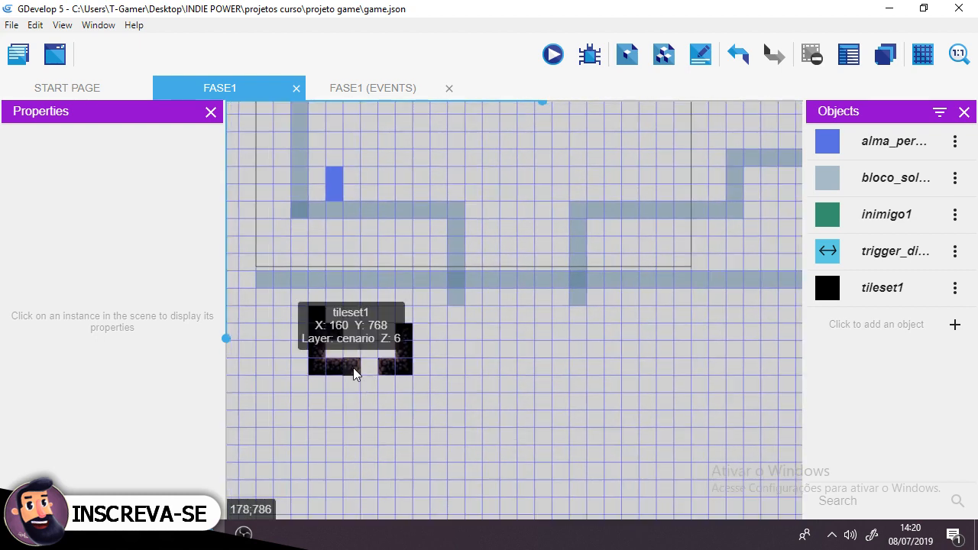
left_click(353, 368)
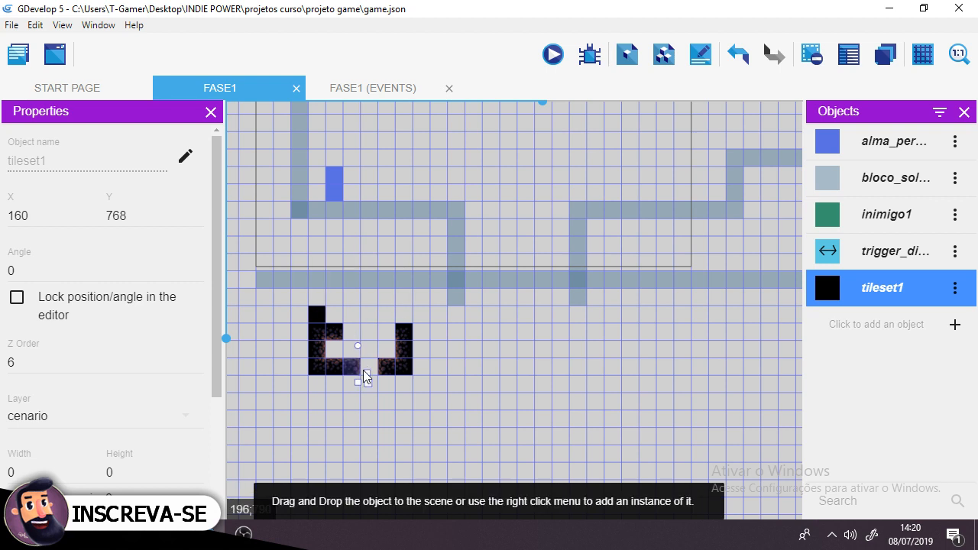
left_click(415, 423)
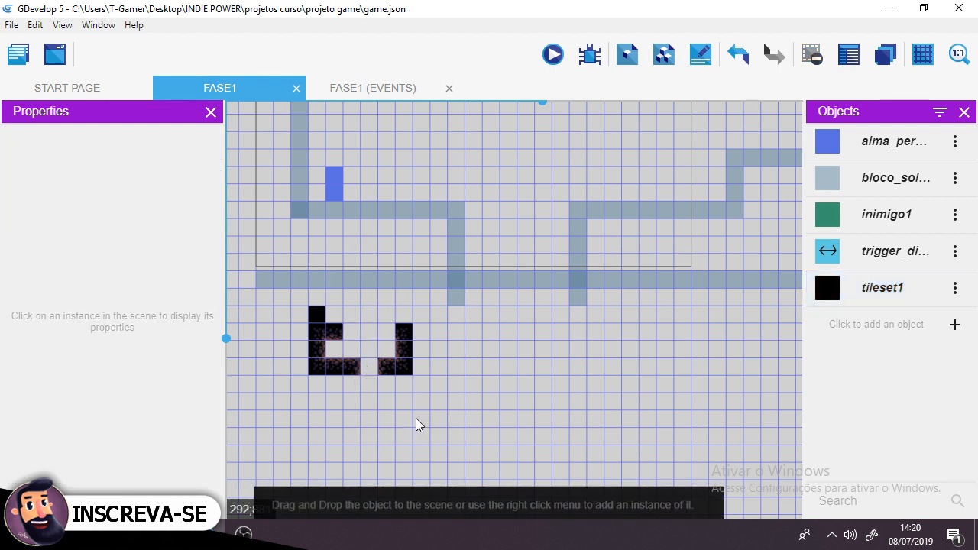
middle_click_drag(415, 423, 464, 375)
scroll(448, 244, "up", 1)
middle_click_drag(538, 308, 477, 385)
left_click_drag(284, 326, 413, 426)
left_click_drag(284, 321, 423, 423)
left_click_drag(396, 349, 431, 379)
left_click(492, 363)
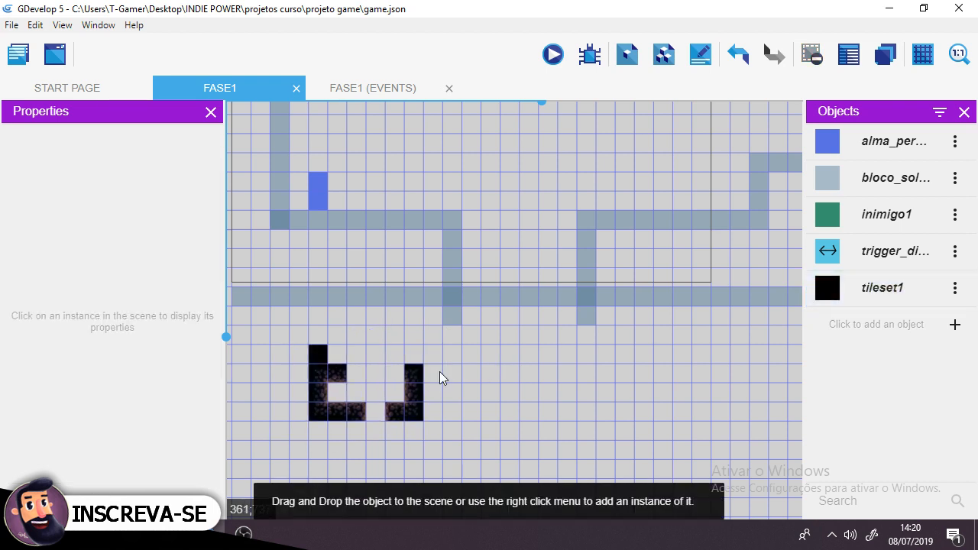
- Copy the left corner sample tile to X 576, Y 480 and X 864, Y 384, and the right corner tile to X 352, Y 480
left_click(393, 408)
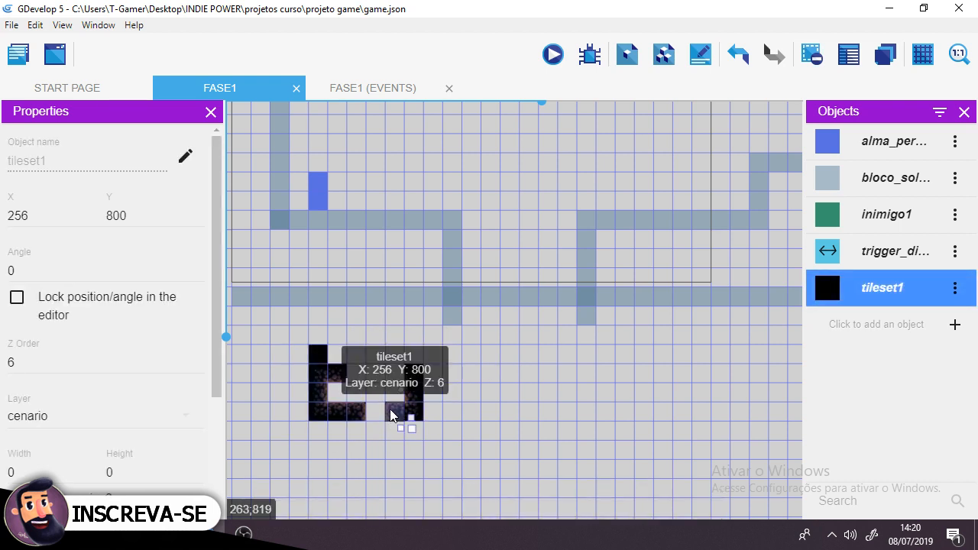
left_click_drag(390, 409, 629, 179)
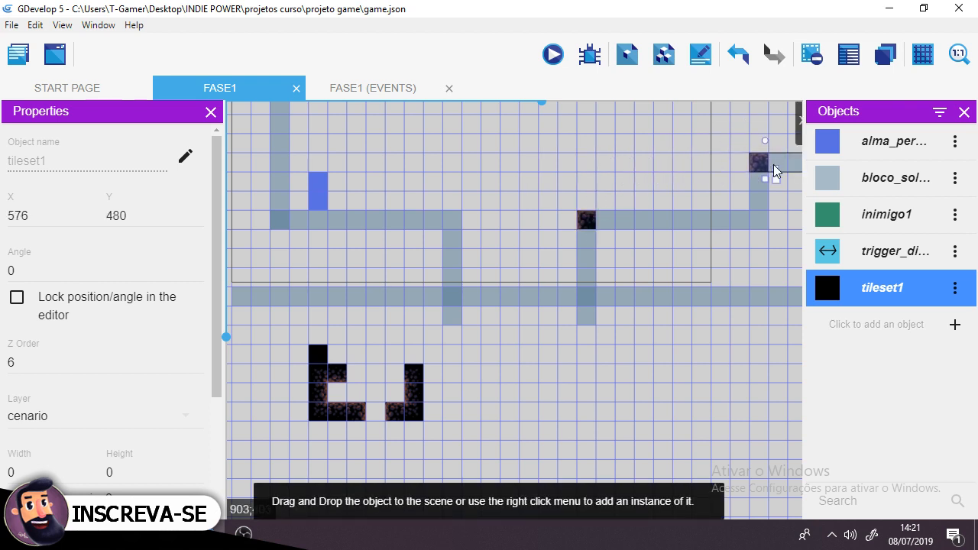
left_click_drag(773, 165, 772, 166, "ctrl")
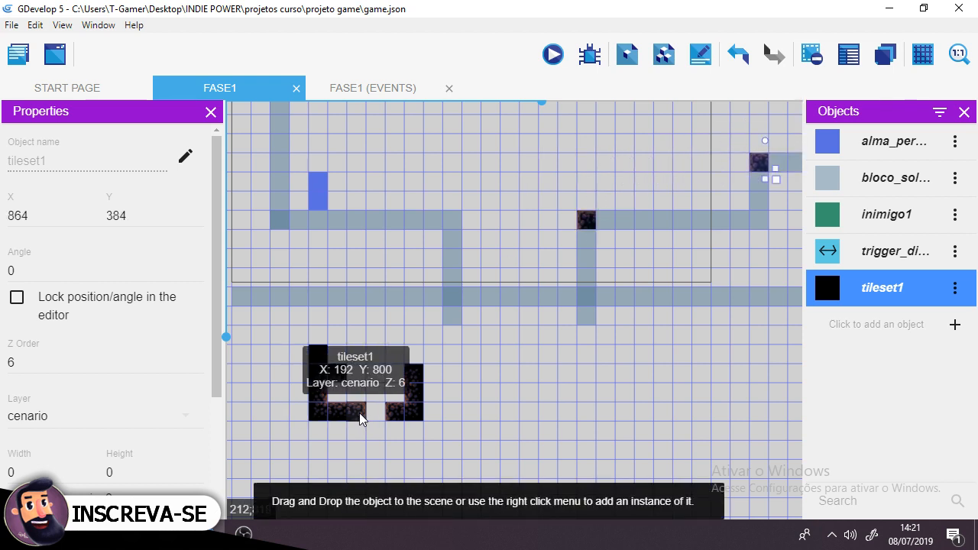
left_click_drag(359, 412, 465, 237, "ctrl")
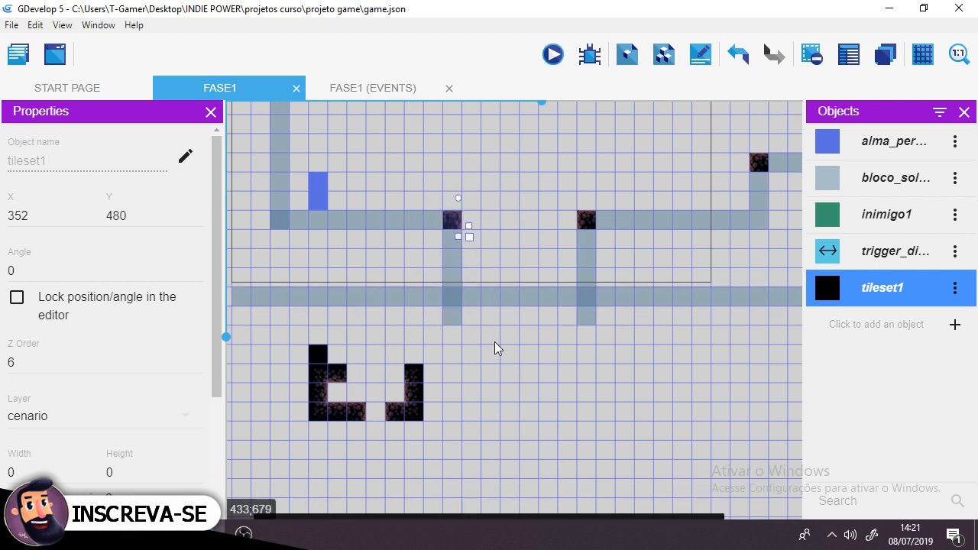
- Copy the ground sample tile onto the left floor beside the corner, at X 320, 288 and 256, Y 480
left_click(340, 413)
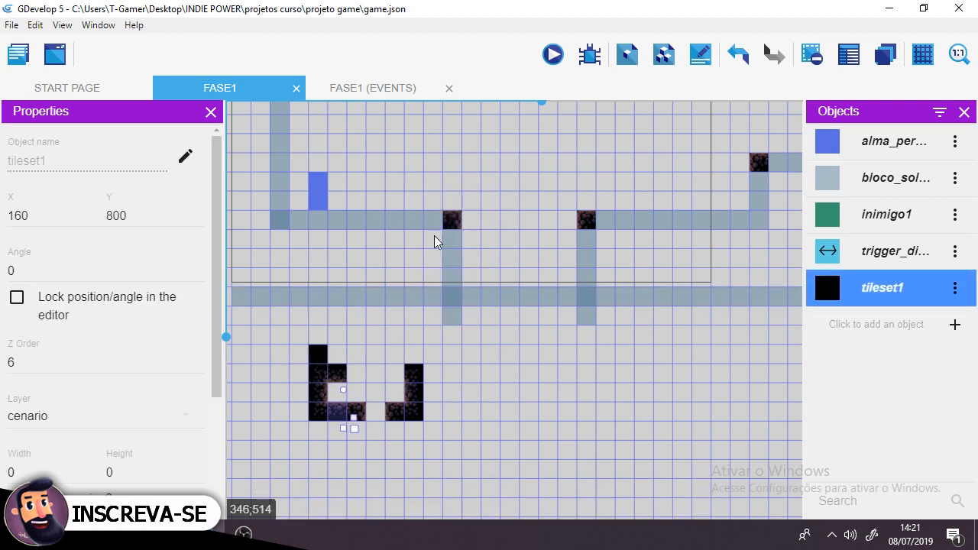
left_click_drag(337, 417, 407, 223)
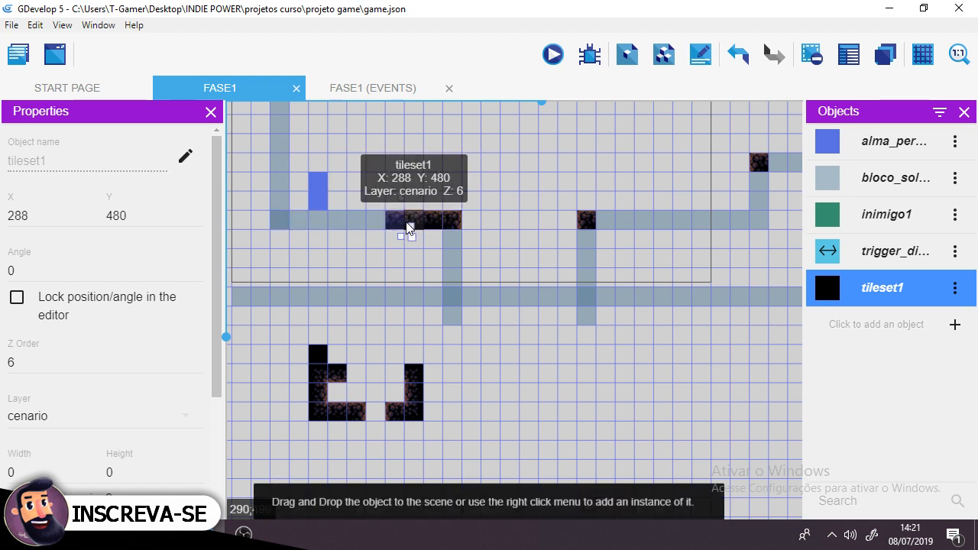
left_click(516, 373)
middle_click_drag(500, 234, 519, 264)
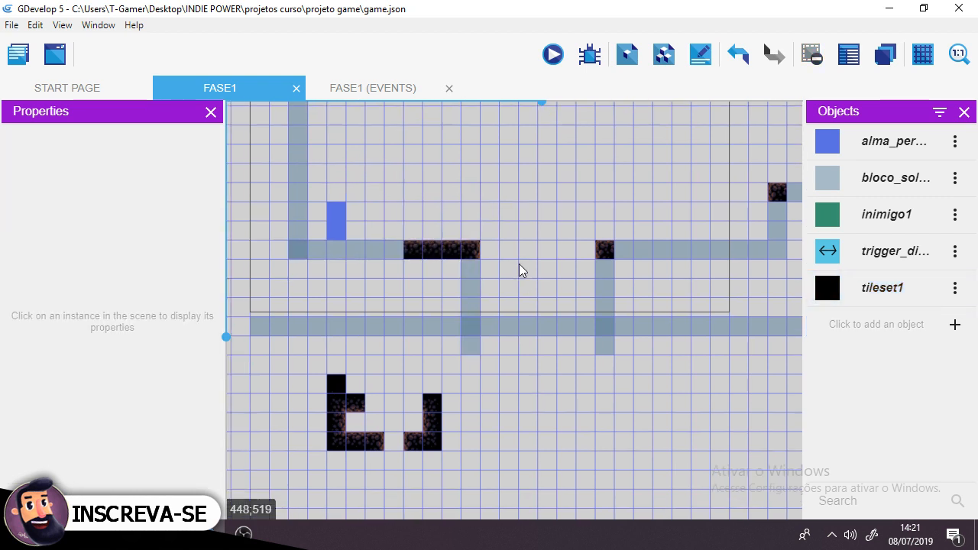
- Fill the rest of both floors at Y 480 with copies of the ground tiles, X 96 to 224 and X 608 to 832
left_click(417, 251)
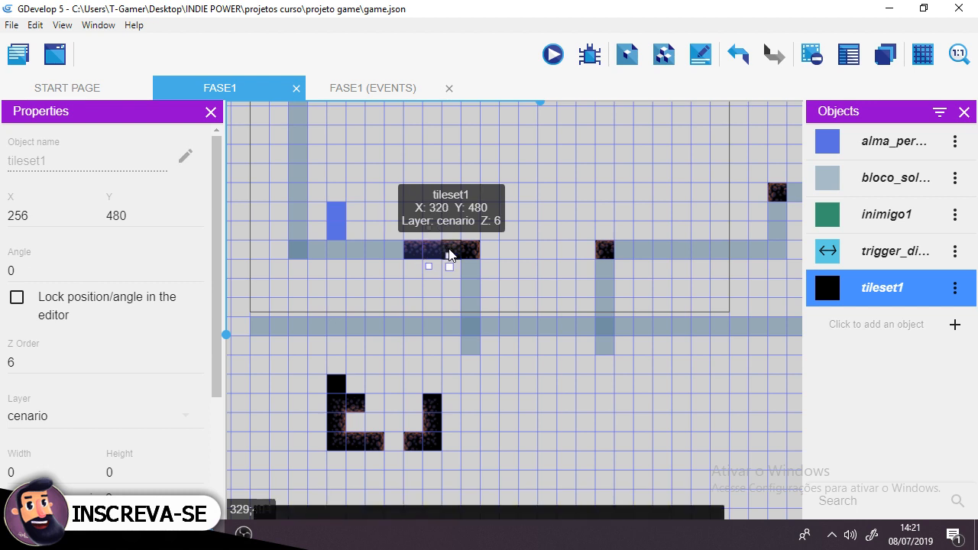
left_click_drag(449, 249, 767, 257, "ctrl")
left_click(642, 233)
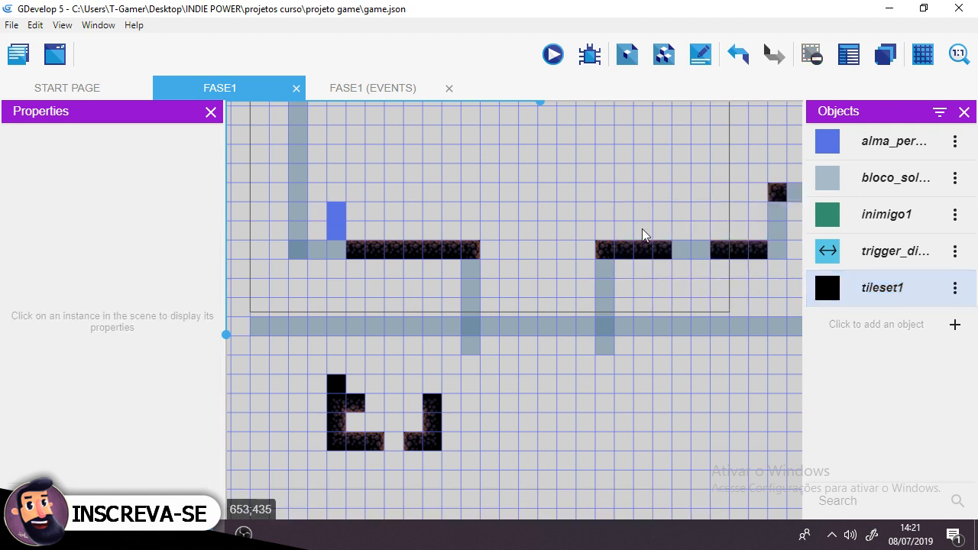
left_click_drag(648, 254, 351, 272)
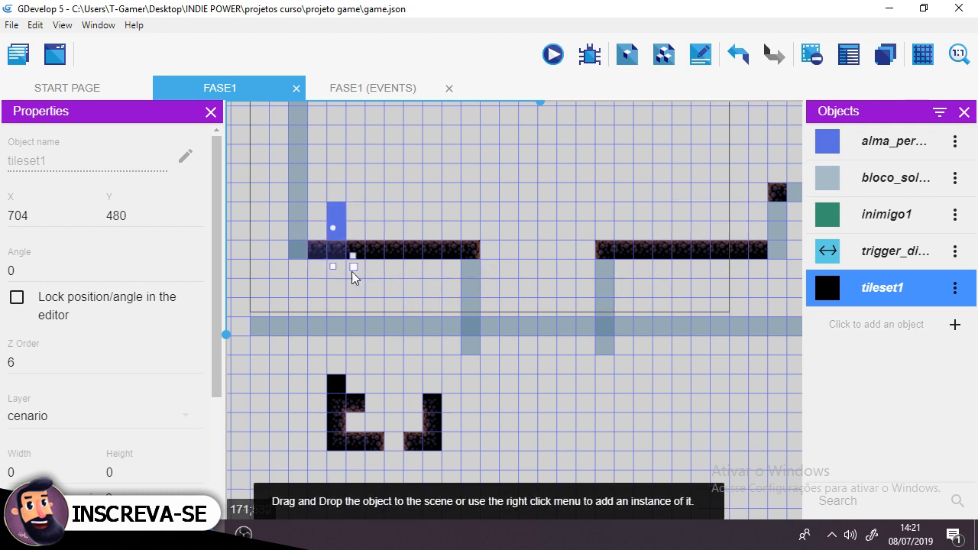
left_click(560, 400)
- Line both pit walls with three copies of the matching wall tile each, from Y 512 to 576 at X 352 and X 576
left_click(336, 420)
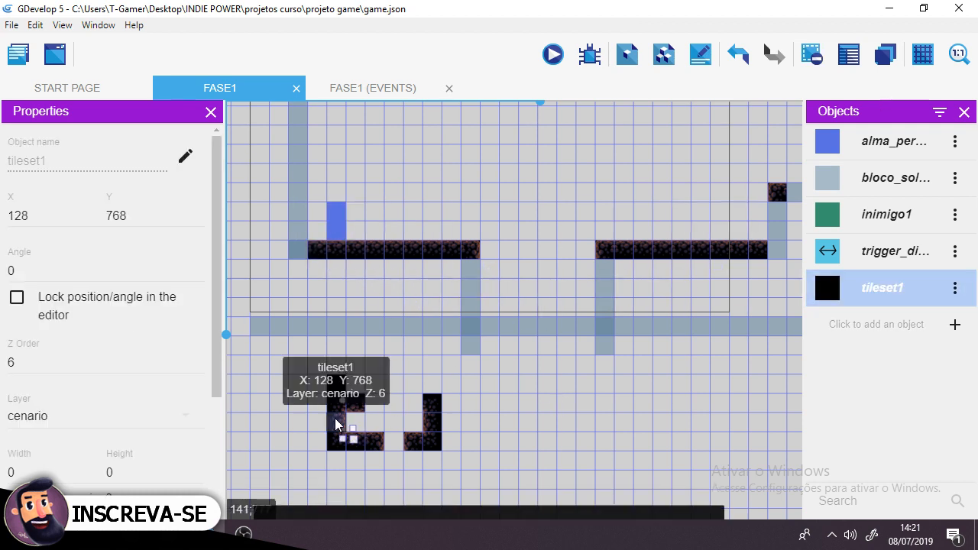
left_click_drag(336, 420, 493, 299)
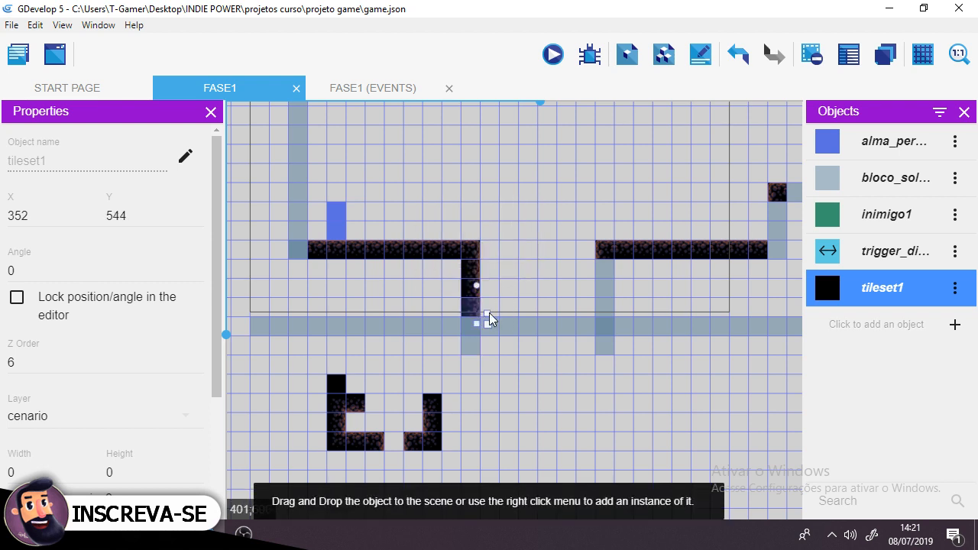
left_click_drag(431, 421, 604, 306)
left_click(528, 228)
middle_click_drag(478, 188, 488, 221)
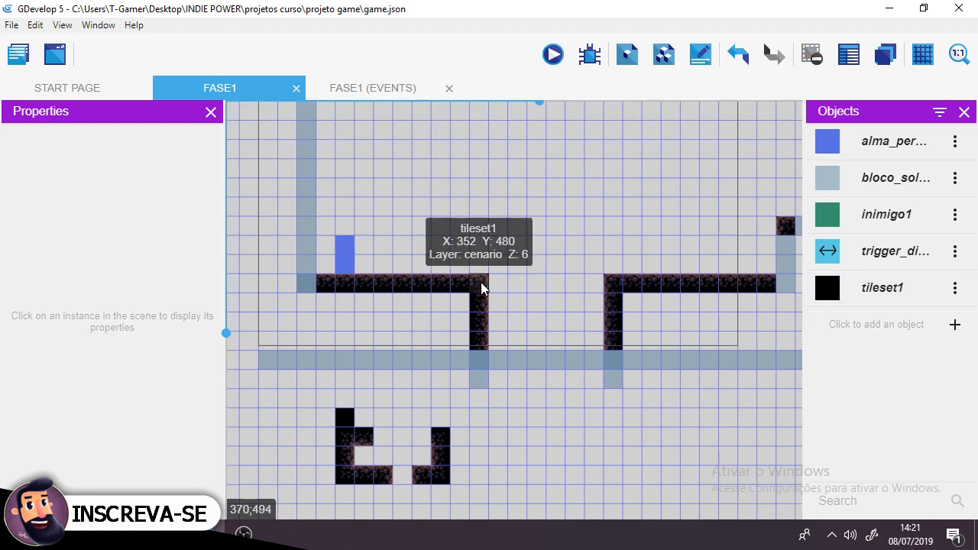
- Line the left wall with copies of the right-edged wall tiles from the pit, at X 64 from Y 128 to 448
left_click_drag(480, 307, 319, 248)
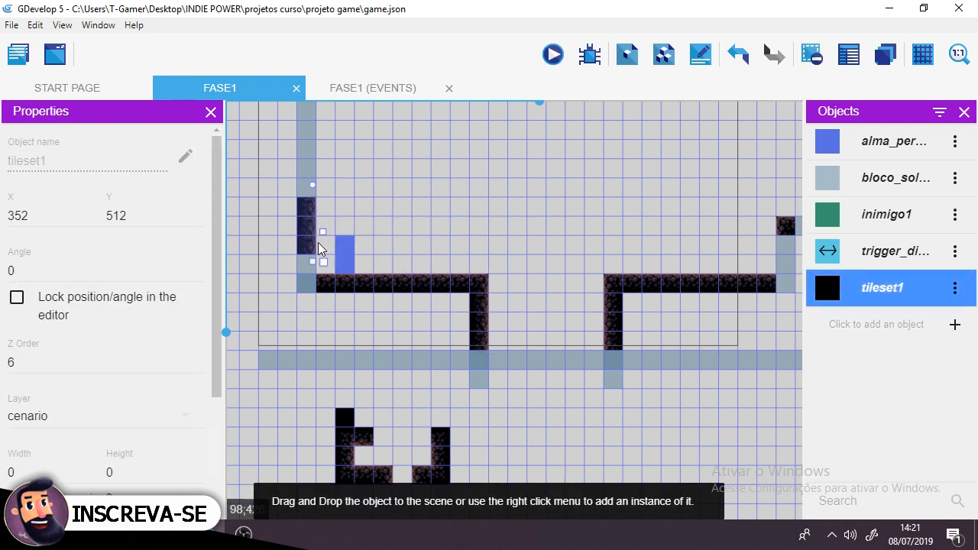
left_click(415, 226)
middle_click_drag(415, 225, 415, 299)
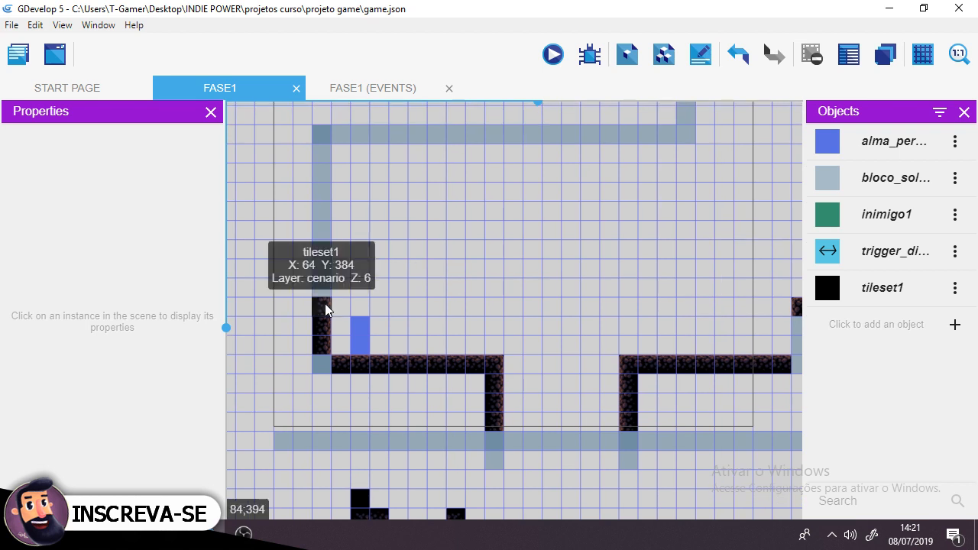
left_click_drag(324, 304, 338, 166)
left_click(363, 203)
left_click(467, 248)
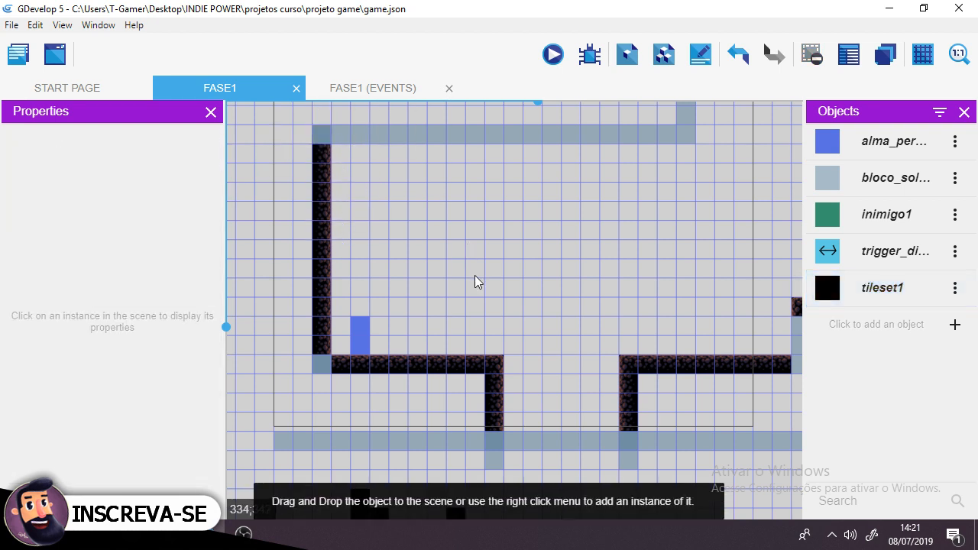
- Copy the sample ceiling tile along the lower ceiling at Y 96, filling it from X 96 to 640
scroll(474, 280, "down", 2)
left_click_drag(373, 437, 436, 204)
left_click(569, 201)
scroll(563, 307, "up", 3)
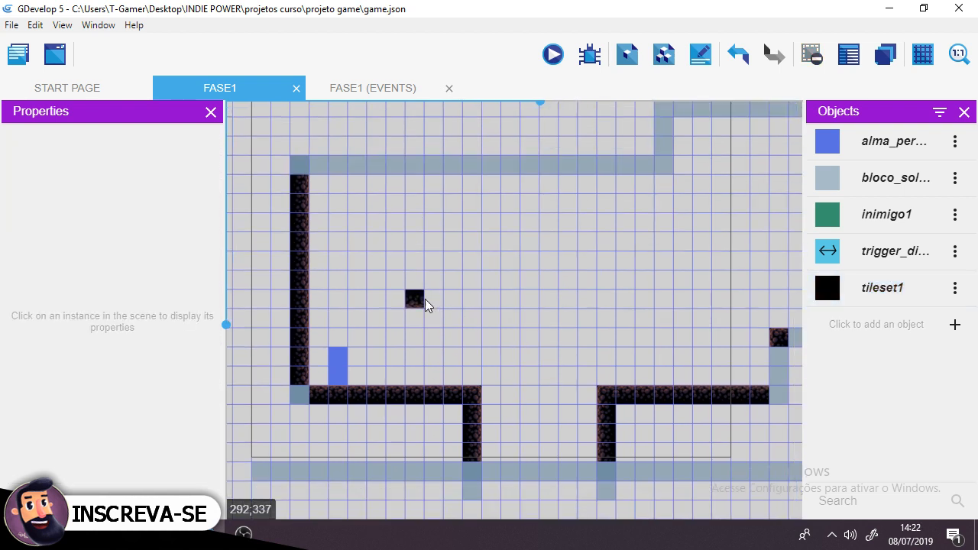
left_click_drag(425, 299, 592, 181)
left_click(359, 169, "shift")
left_click(343, 164, "shift")
left_click(321, 166, "shift")
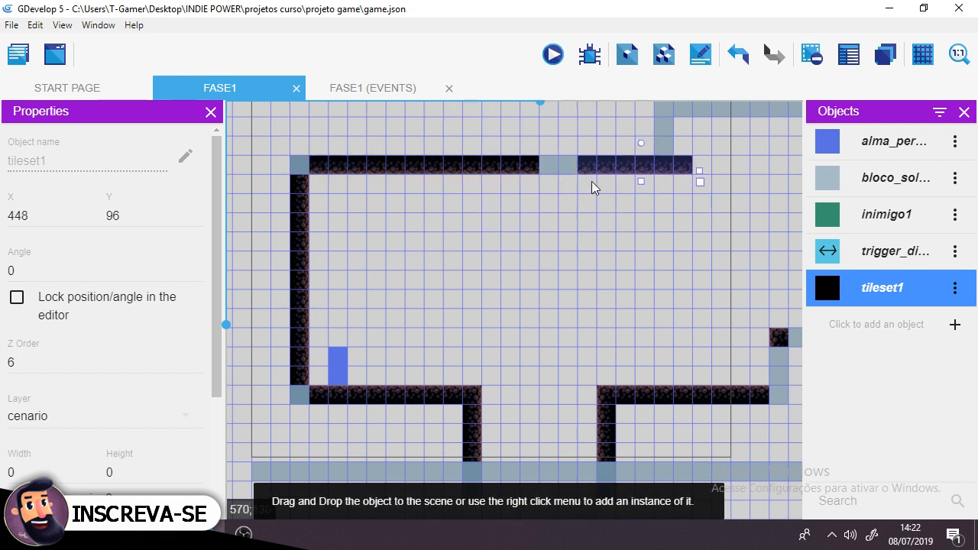
left_click(565, 268)
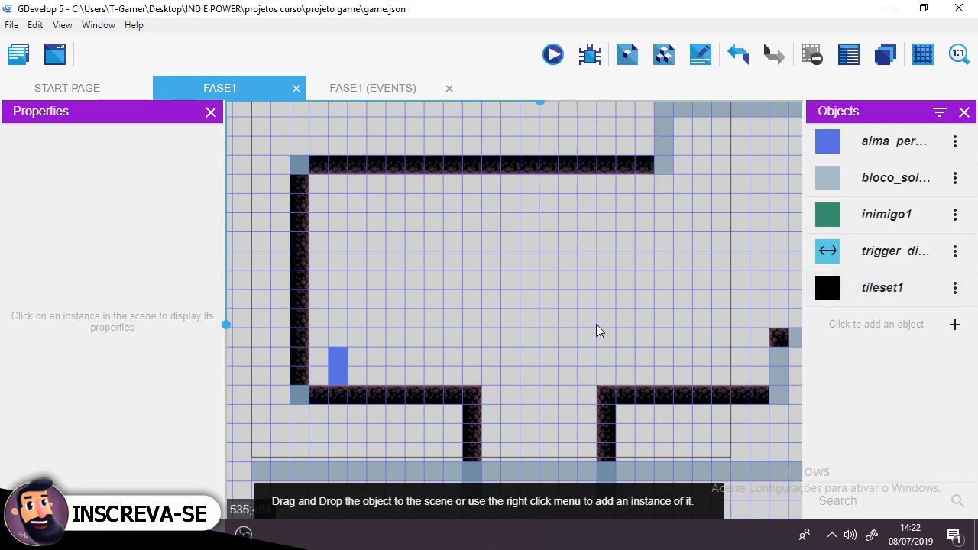
- Copy the left floor's corner tile to the ceiling's right end at X 672, Y 96, rotating it to face down and right
left_click(473, 392)
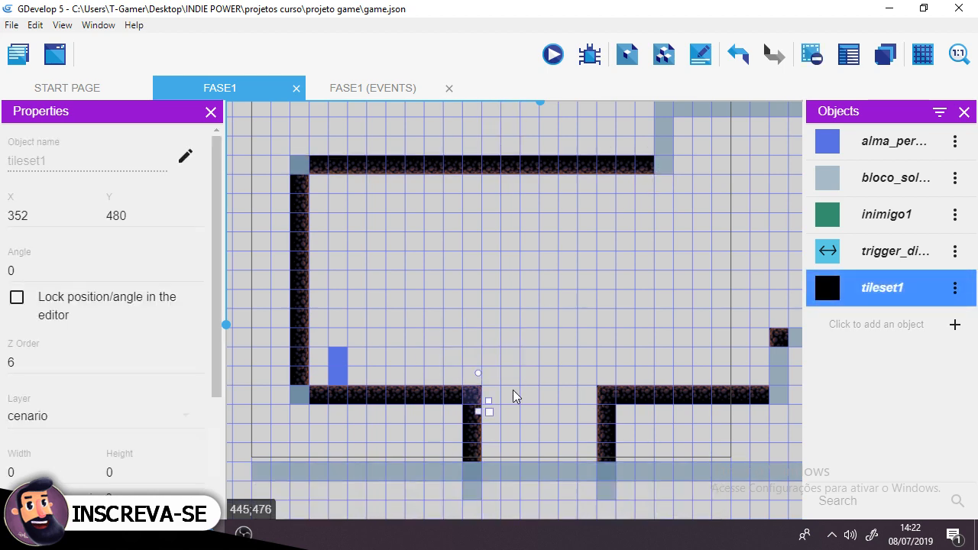
left_click(524, 391)
middle_click_drag(524, 391, 467, 370)
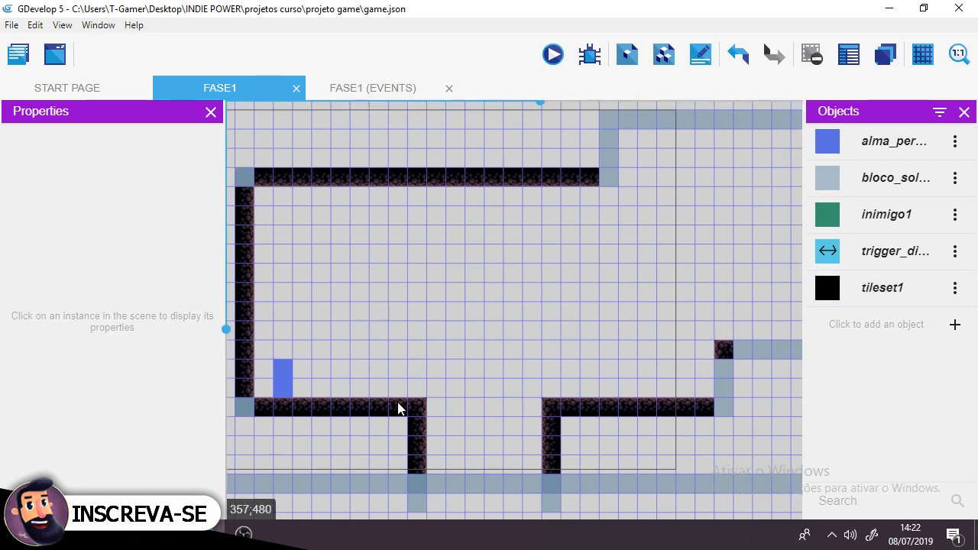
left_click(421, 401)
left_click_drag(423, 405, 656, 224)
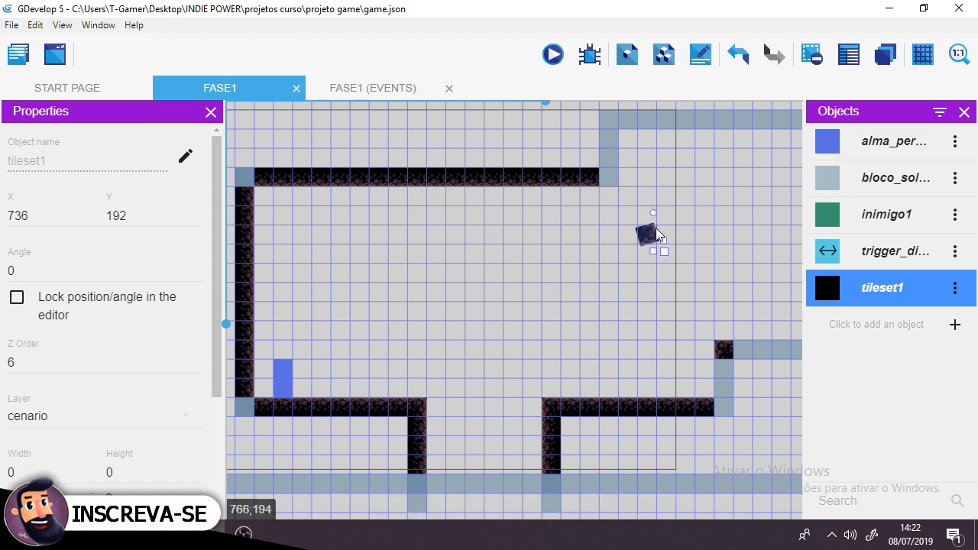
left_click_drag(657, 229, 621, 184)
left_click(641, 296)
left_click(584, 287)
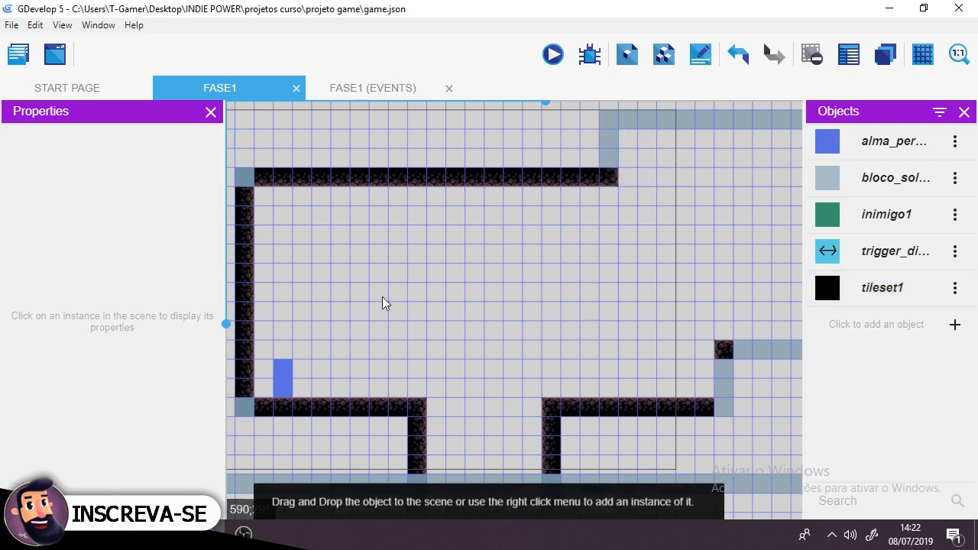
- Copy the top two left wall tiles above the ceiling corner, at X 672, Y 32 and 64
left_click(250, 213)
left_click(247, 199, "shift")
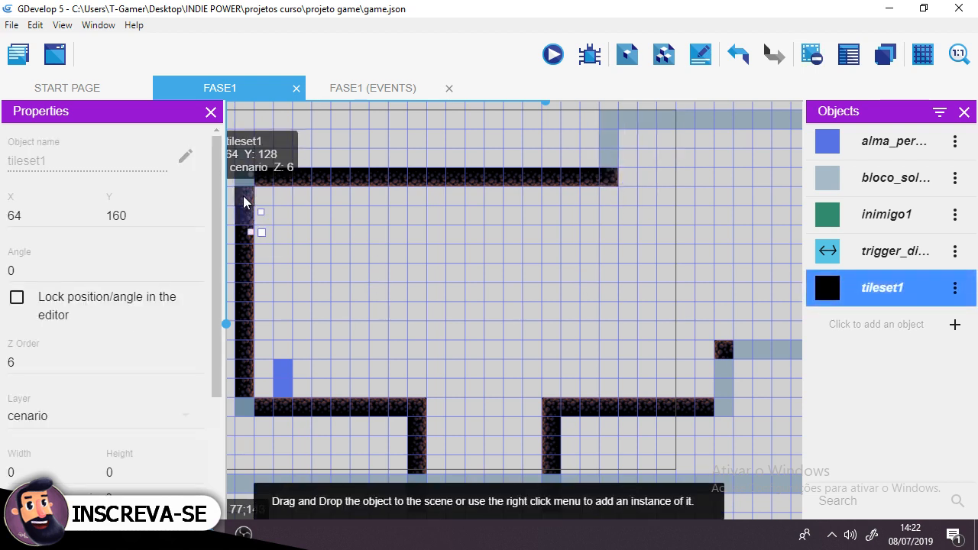
left_click_drag(243, 196, 631, 148, "ctrl")
left_click(547, 294)
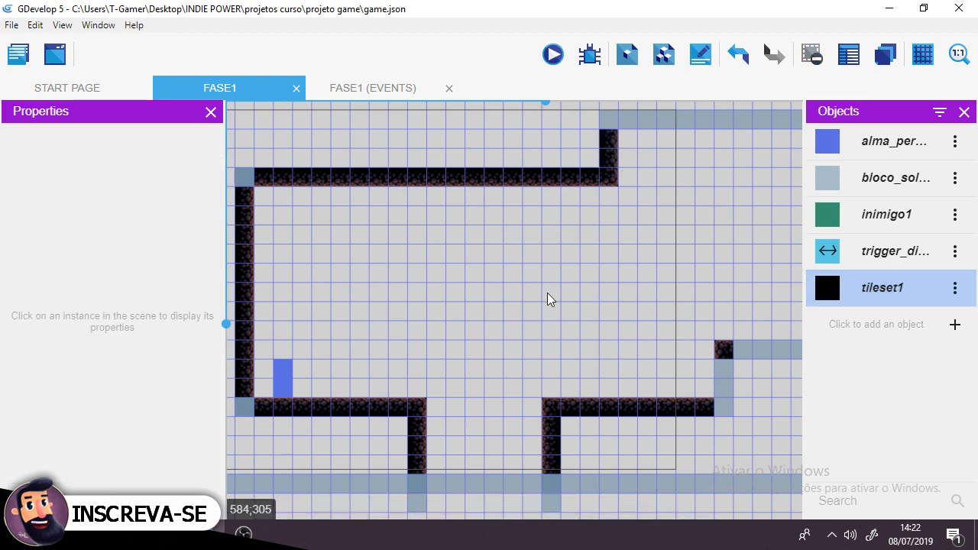
- Complete the left wall's two corners with copies of the matching sample corner tiles, at X 64, Y 480 and X 64, Y 96
middle_click_drag(473, 338, 535, 225)
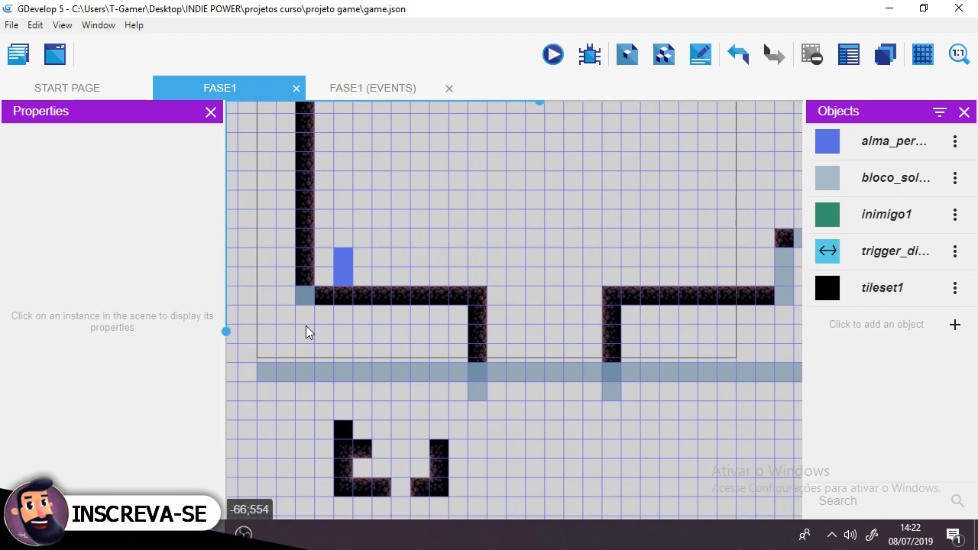
left_click(345, 488)
left_click(546, 430)
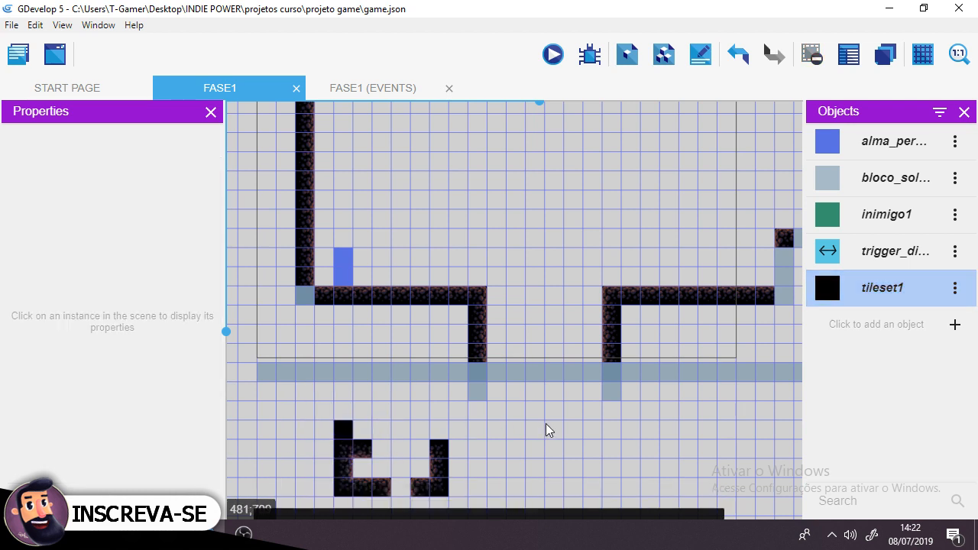
scroll(545, 430, "down", 1)
left_click(346, 474)
left_click_drag(346, 473, 318, 292)
left_click(349, 441)
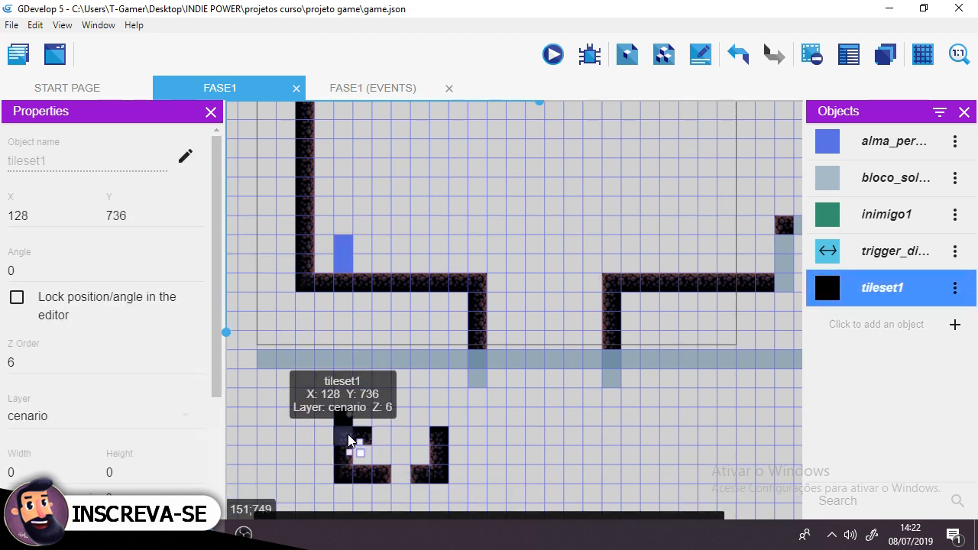
left_click_drag(350, 441, 413, 202)
middle_click_drag(511, 212, 544, 329)
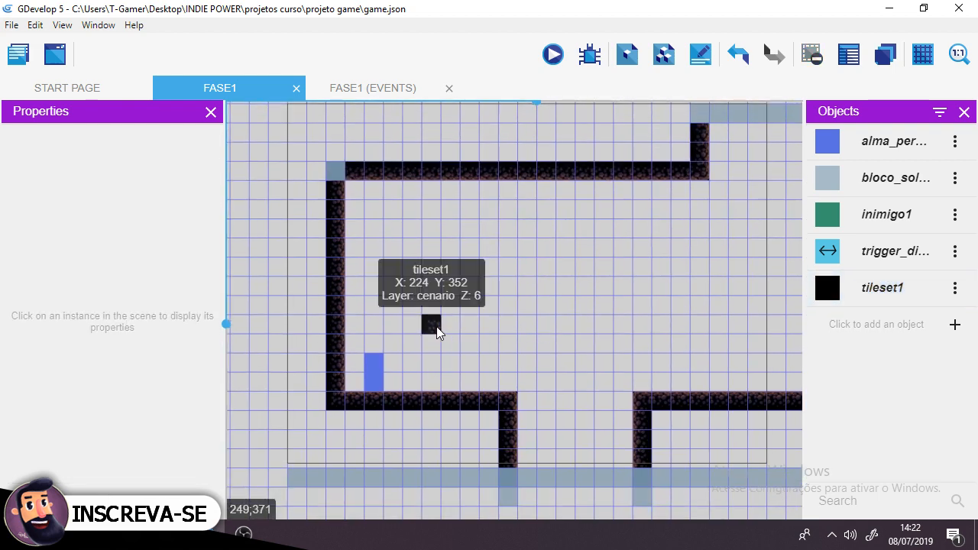
left_click_drag(436, 327, 342, 179)
left_click(704, 262)
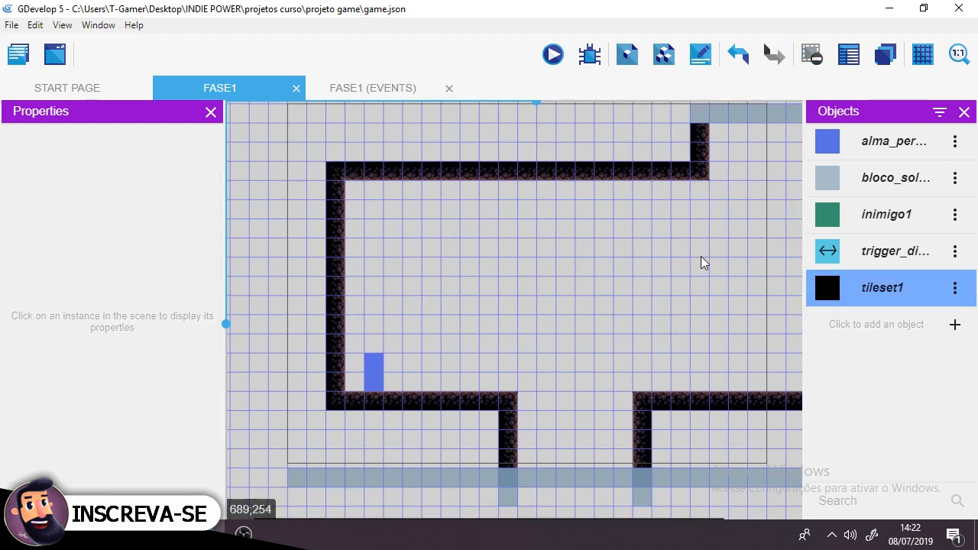
- Copy the upper left corner tile to the top of the short ceiling wall at X 672, Y 0
middle_click_drag(704, 262, 665, 298)
left_click(304, 217)
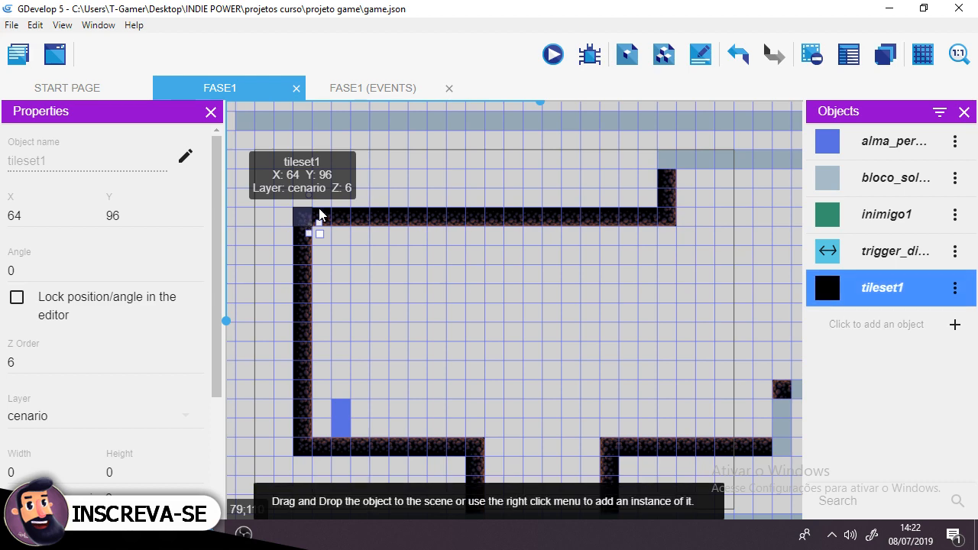
left_click_drag(320, 208, 681, 166)
left_click(649, 355)
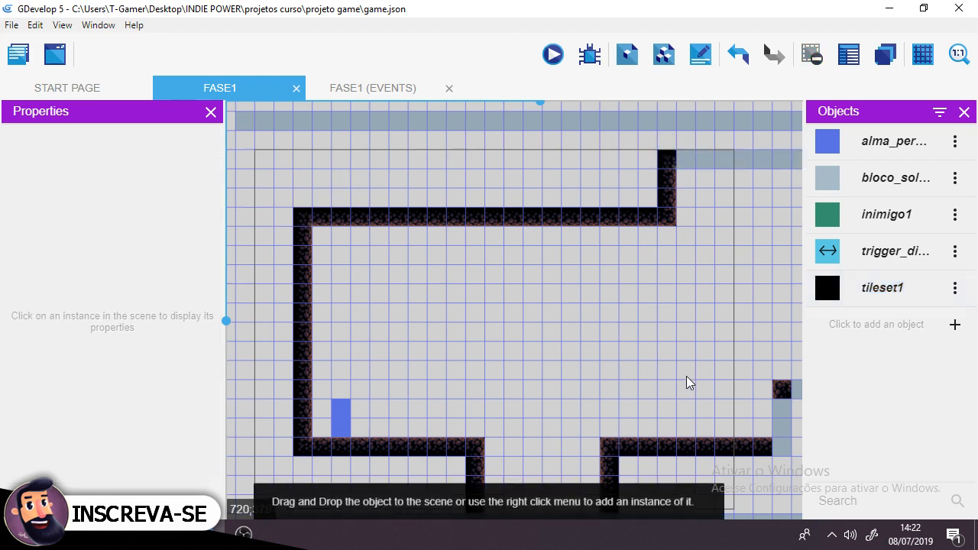
- Copy the sample corner tile from X 288, Y 800 to the right floor's end at X 864, Y 480
middle_click_drag(687, 382, 549, 232)
left_click(310, 493)
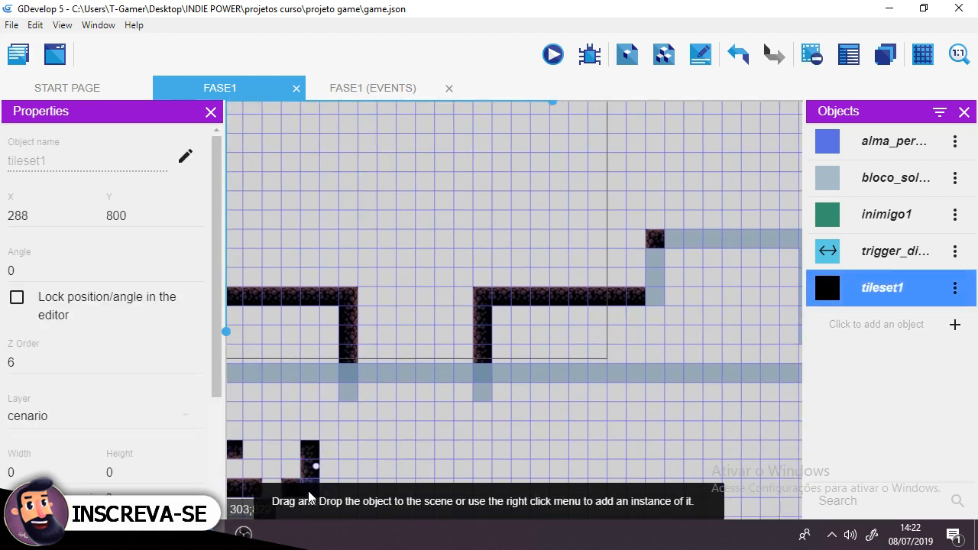
left_click(421, 468)
middle_click_drag(453, 444, 439, 408)
left_click(293, 451)
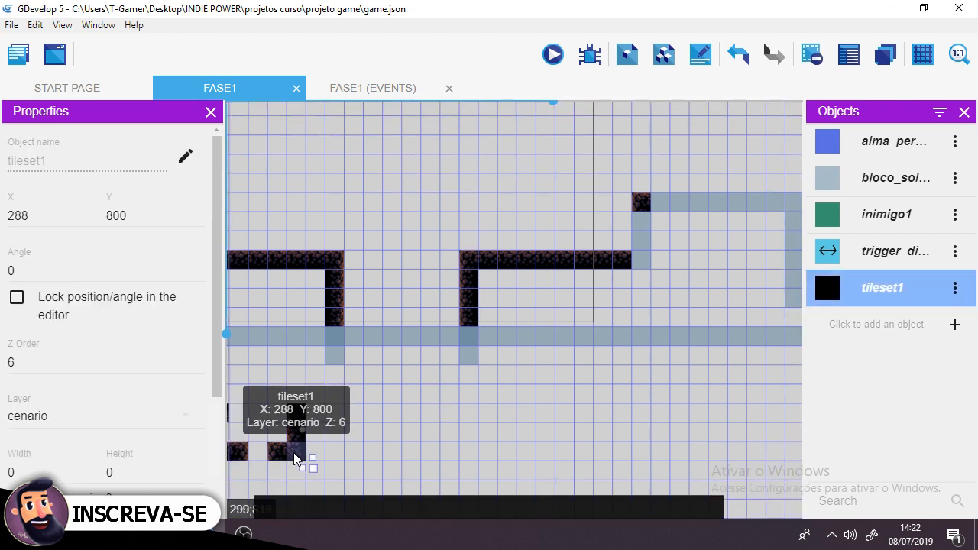
left_click_drag(297, 457, 655, 272)
- Copy wall tiles to X 864, Y 416 and 448, and ground tiles along the raised ledge at Y 384 from X 896 to 1056
left_click(470, 288)
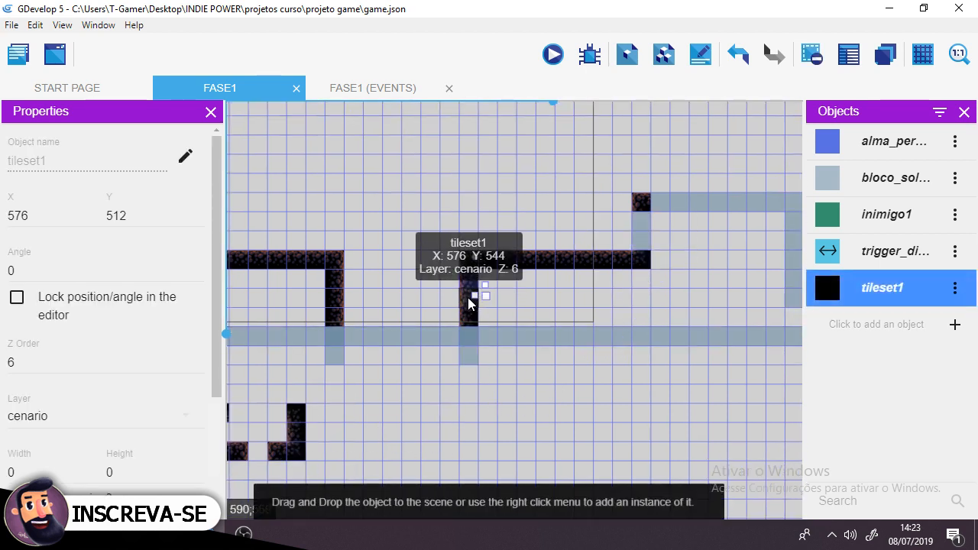
left_click_drag(465, 288, 739, 218)
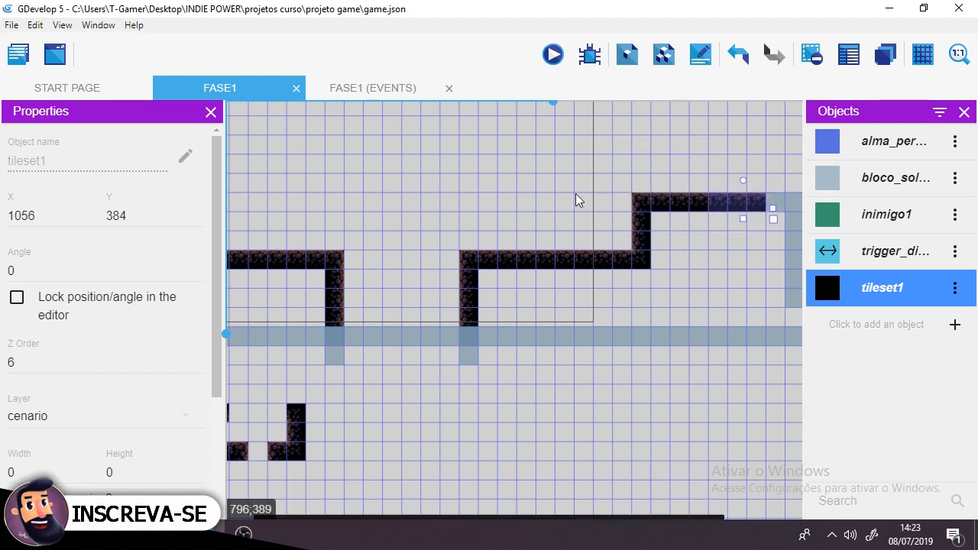
left_click(476, 198)
- Copy the lower ceiling tiles along the upper ceiling at Y 0, from X 704 to 896
middle_click_drag(478, 207, 596, 367)
middle_click_drag(657, 297, 546, 336)
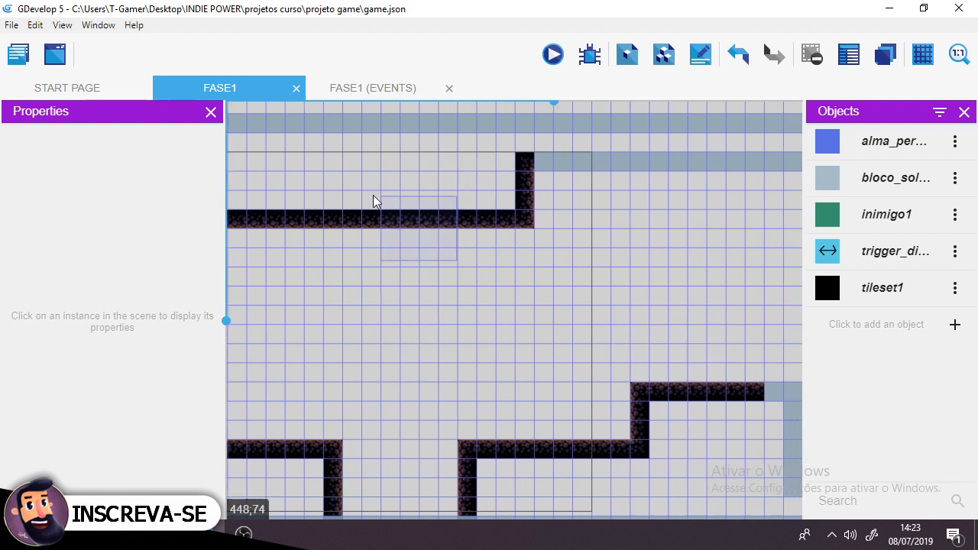
left_click_drag(289, 179, 582, 185)
left_click(493, 309)
- Copy the plain black tile below the left floor at X 0, Y 512 and stretch it to 352 by 96
middle_click_drag(394, 348, 612, 239)
left_click(438, 463)
left_click_drag(426, 474, 558, 413)
left_click(519, 282)
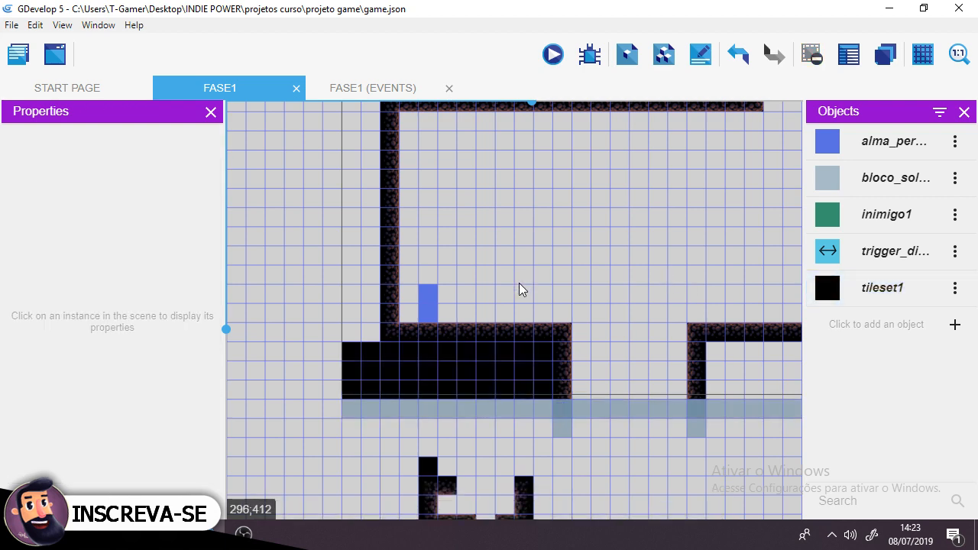
- Stretch a copy of the ground tile to about 320 by 128 above the left floor, and delete that copy
scroll(467, 421, "up", 2)
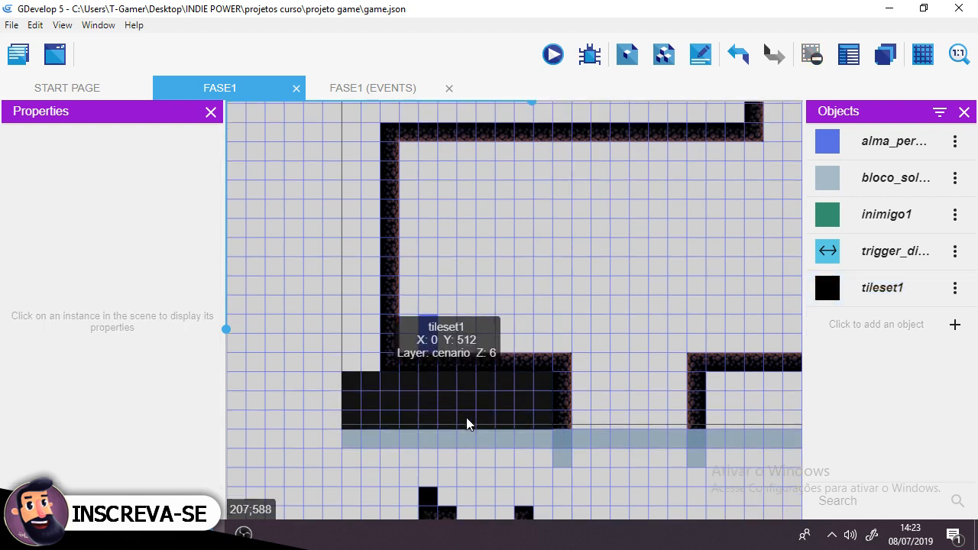
scroll(467, 385, "up", 3, "ctrl")
scroll(479, 418, "up", 1, "ctrl")
left_click(492, 392)
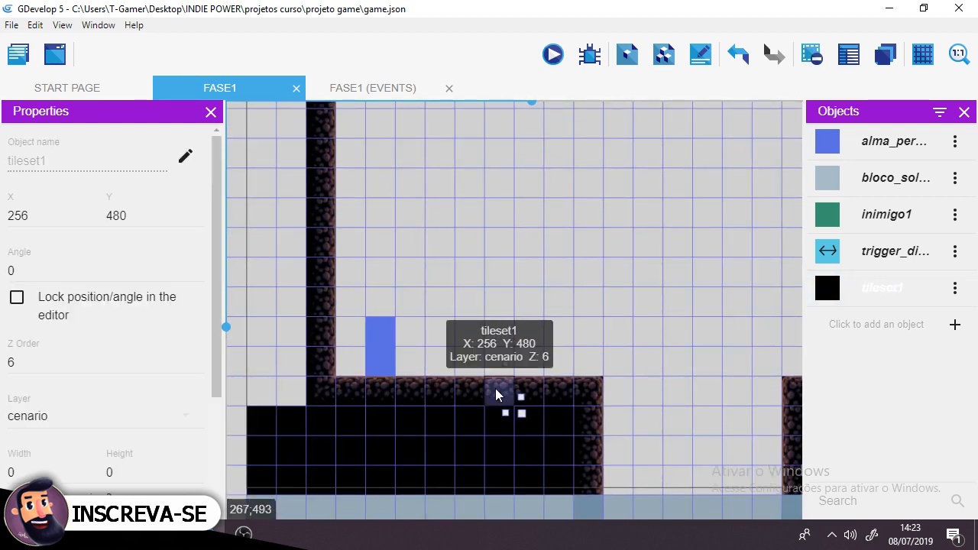
left_click_drag(504, 395, 749, 345)
left_click(704, 391)
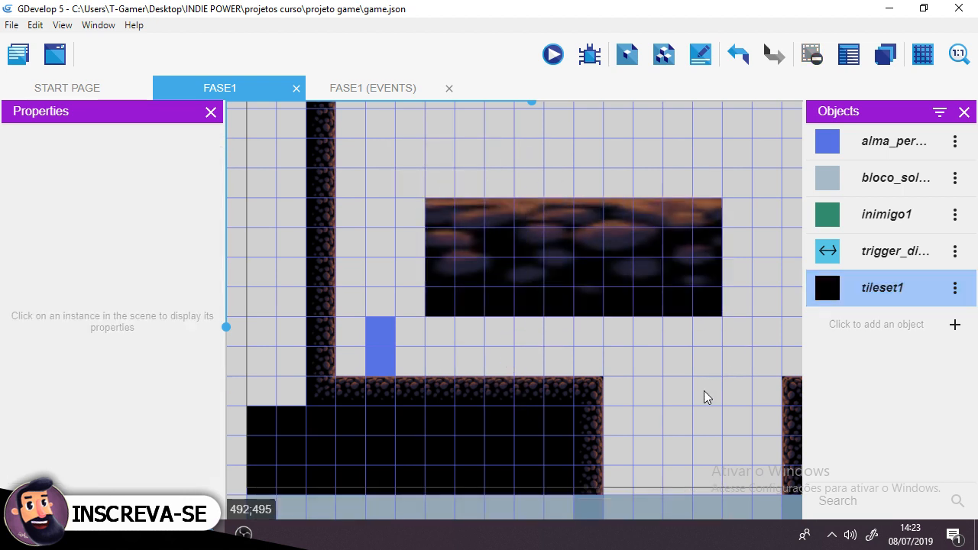
left_click(600, 252)
key("Delete")
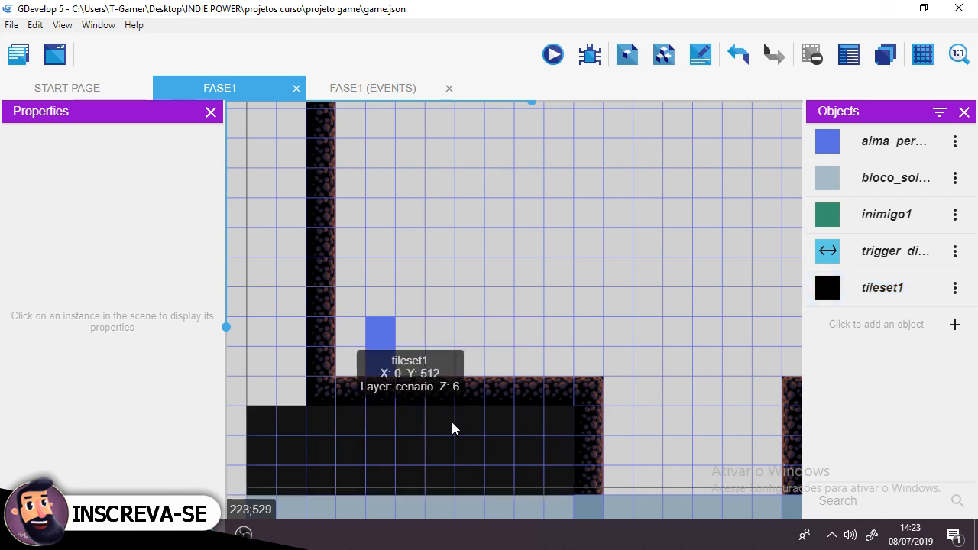
- Copy the stretched black block to the ceiling's upper left and resize it to about 128 wide, ending beside the left wall
scroll(451, 422, "down", 2, "ctrl")
left_click(443, 433)
left_click_drag(417, 431, 582, 237)
middle_click_drag(572, 295, 631, 406)
left_click(541, 313)
left_click_drag(542, 312, 471, 171)
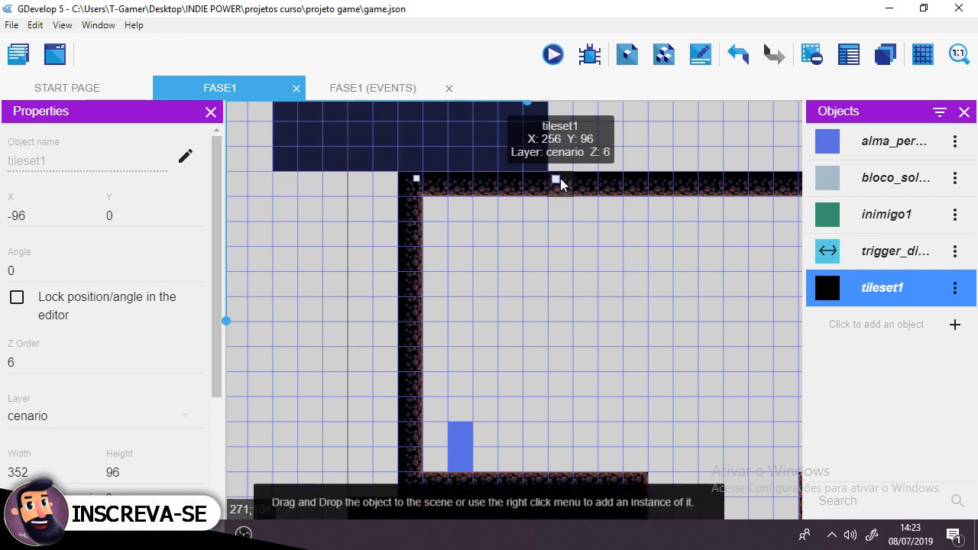
left_click_drag(556, 179, 377, 205)
left_click_drag(343, 166, 373, 207)
left_click(363, 308)
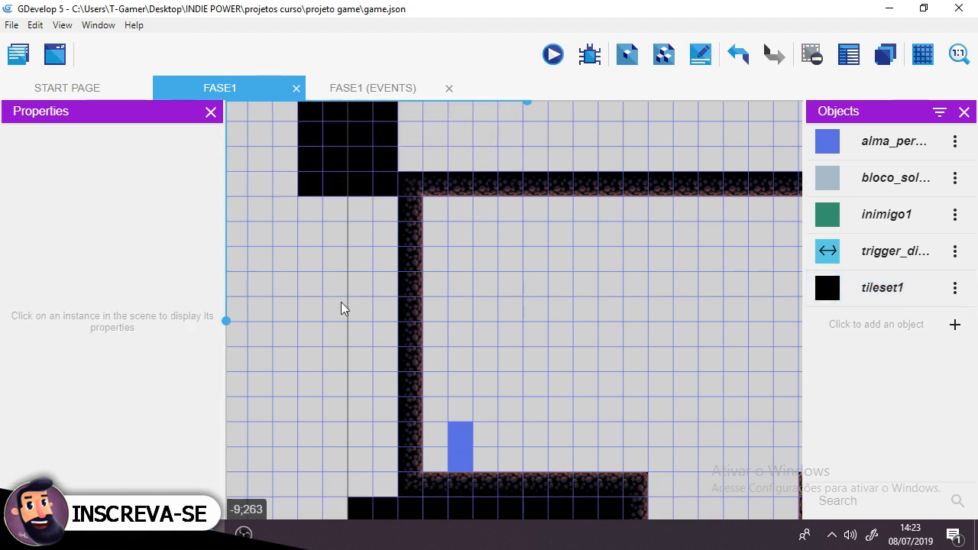
- Delete both stretched black blocks, the one beside the ceiling corner and the one below the left floor
scroll(341, 302, "down", 3)
middle_click_drag(451, 255, 402, 192)
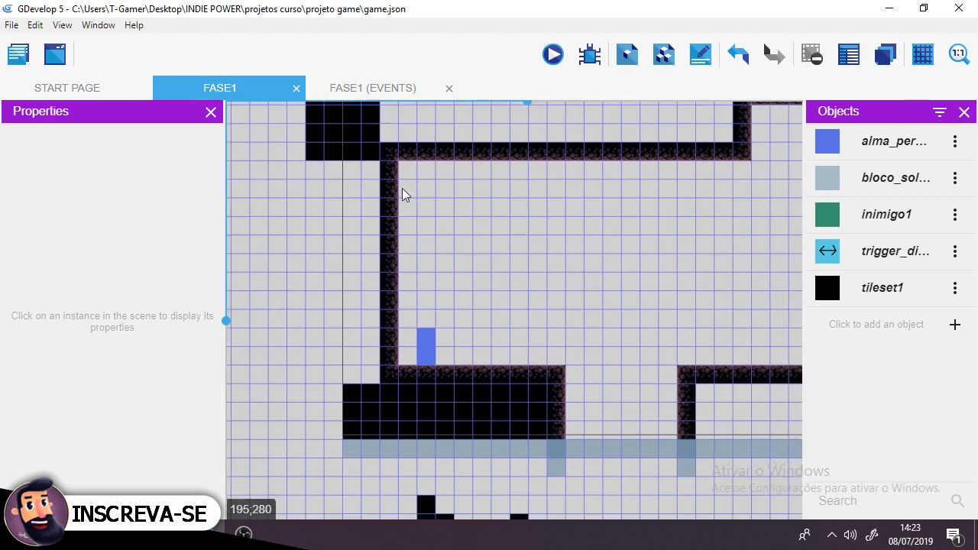
left_click(336, 141)
key("Delete")
left_click(395, 402)
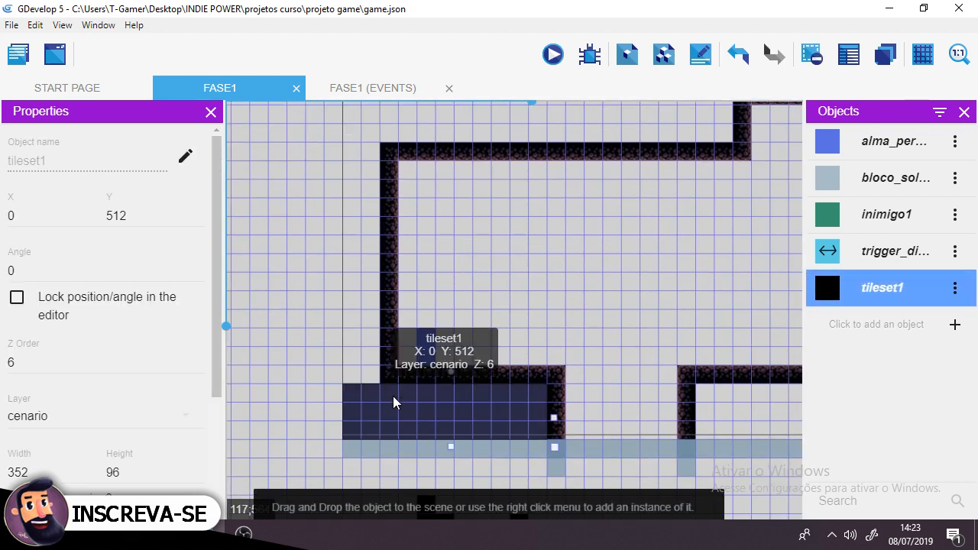
key("Delete")
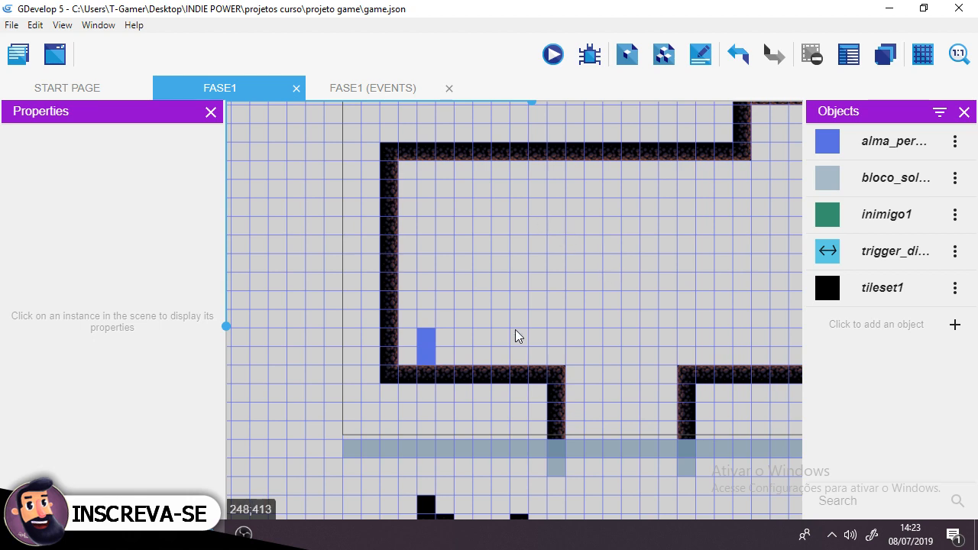
middle_click_drag(667, 288, 583, 321)
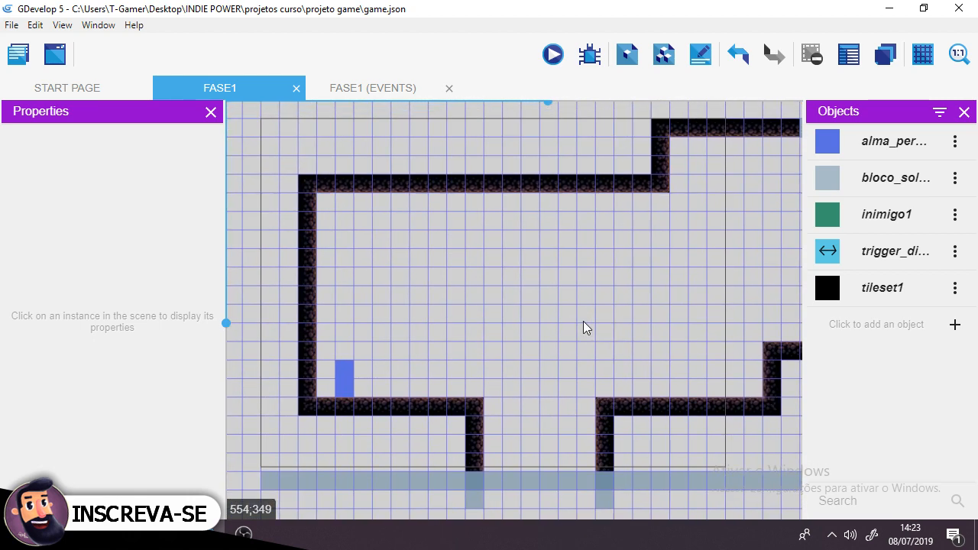
- Preview the game, move the character to the right through the level, and close the preview
left_click(557, 59)
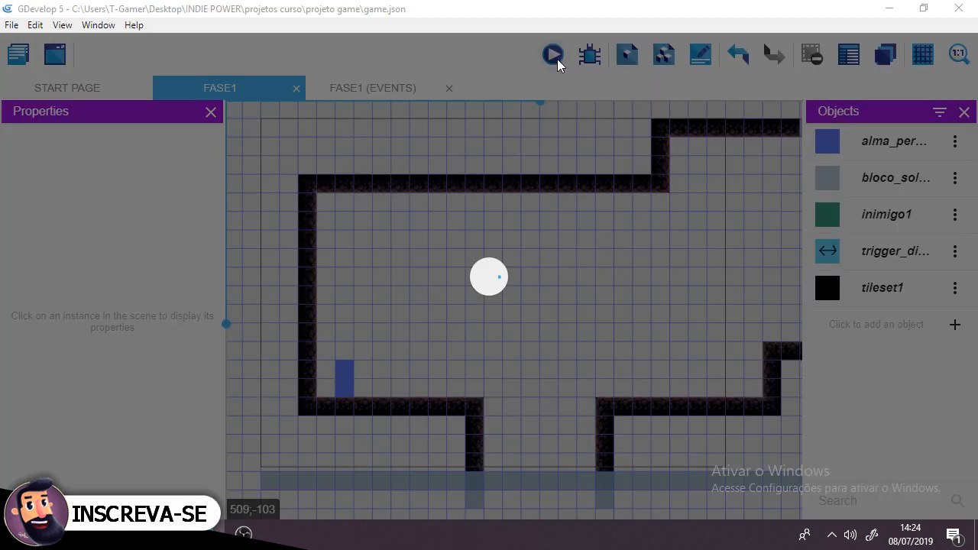
key("Right")
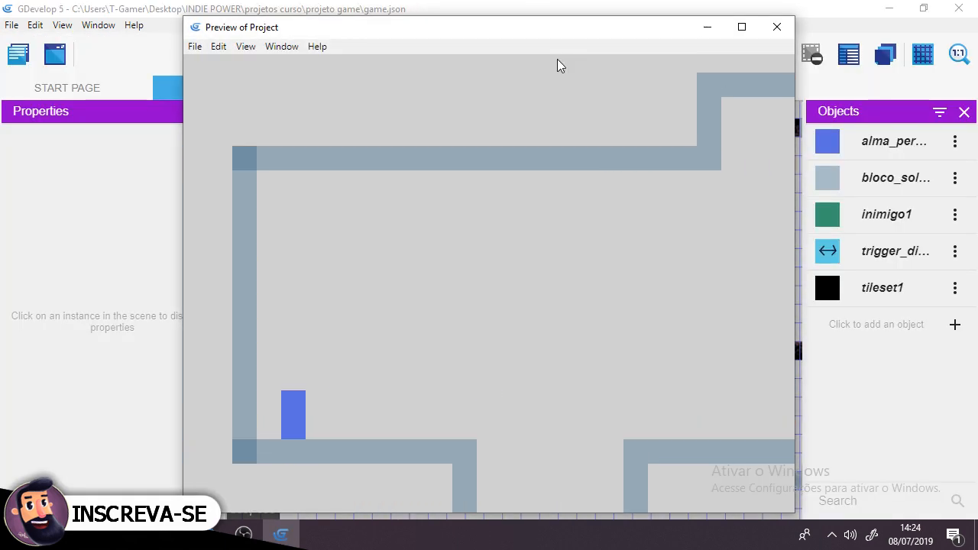
key("Right")
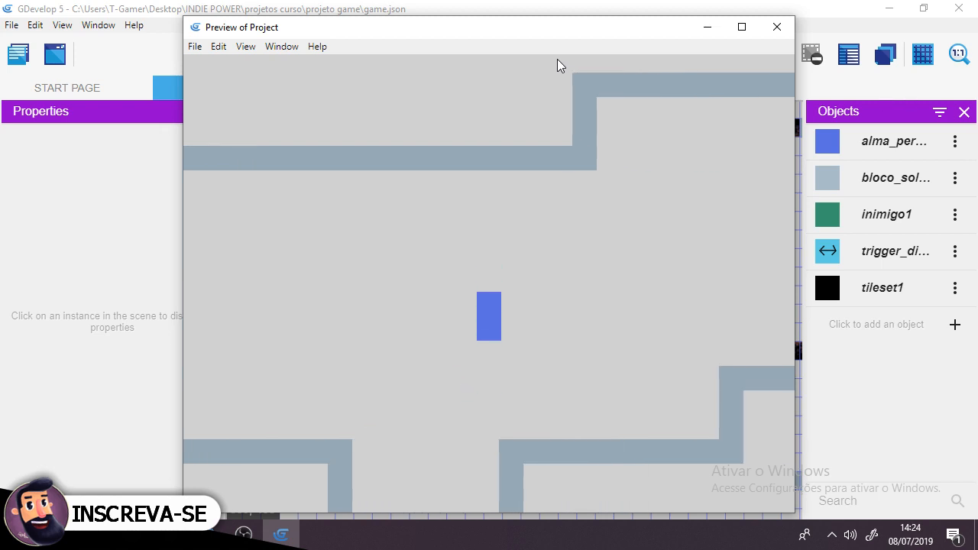
key("Right")
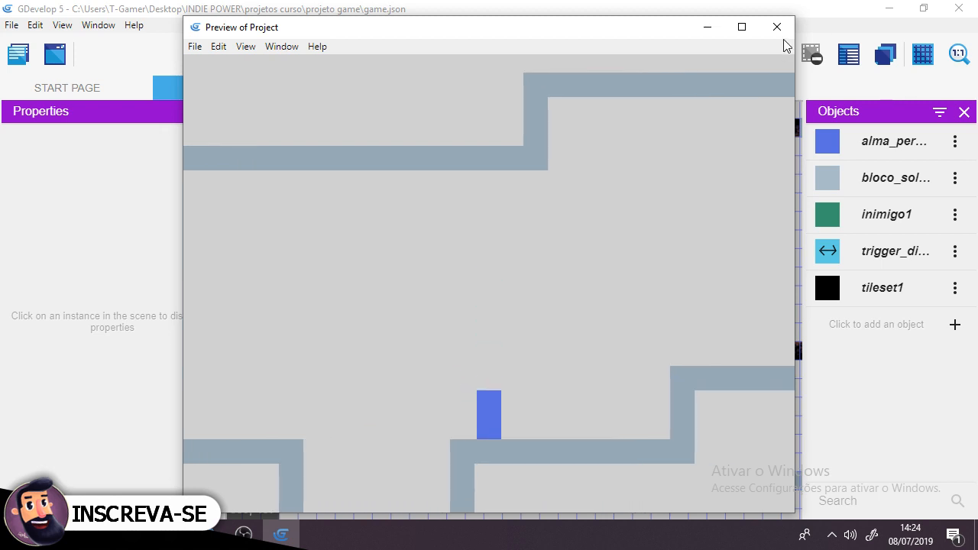
left_click(778, 29)
- Look at the fase1 events, preview the fase1 scene, and run and jump the character across the level to compare tiles with solid blocks
left_click(341, 93)
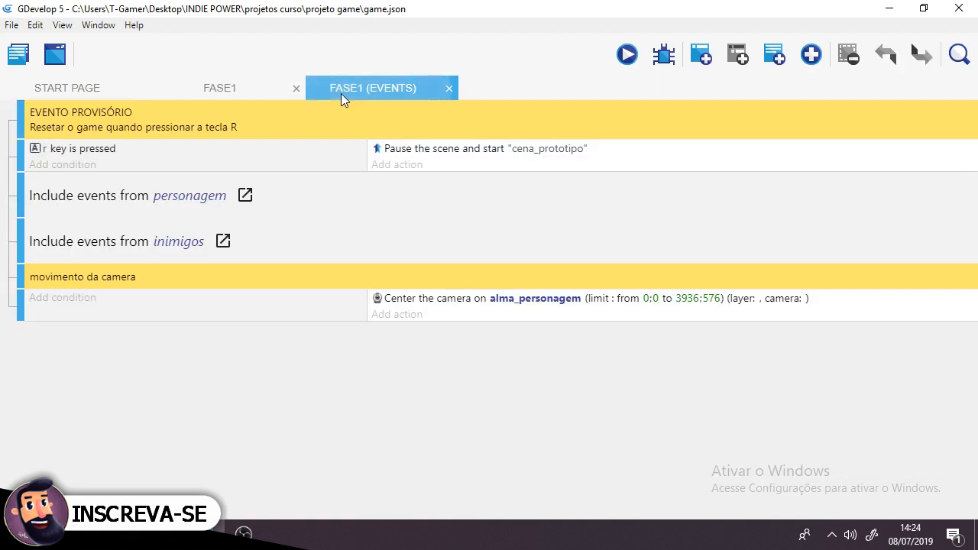
left_click(224, 89)
left_click(551, 61)
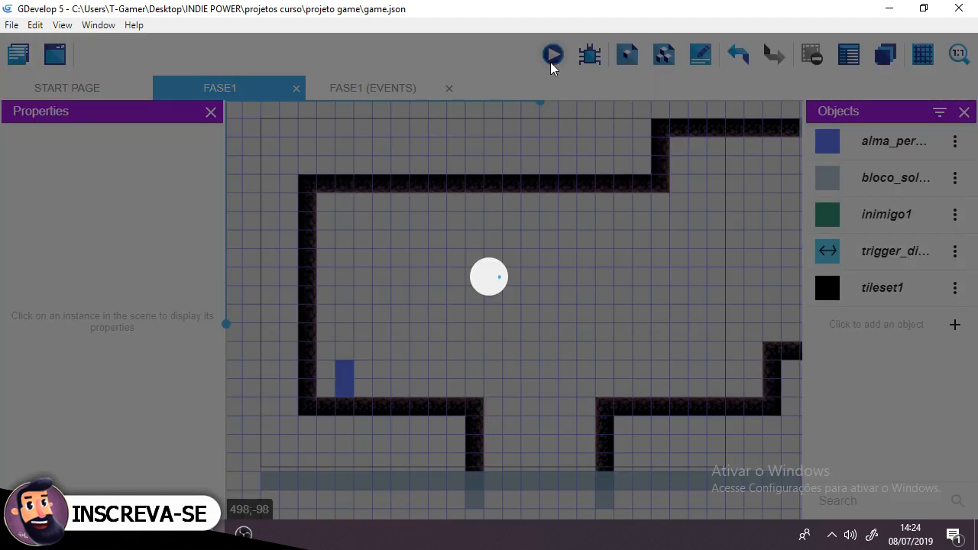
key("Right")
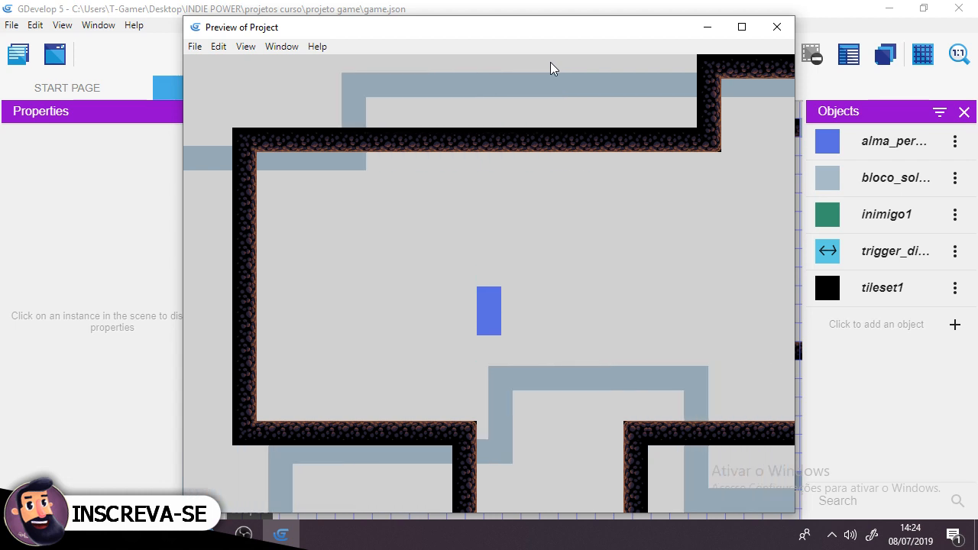
key("space")
key("Right")
key("space")
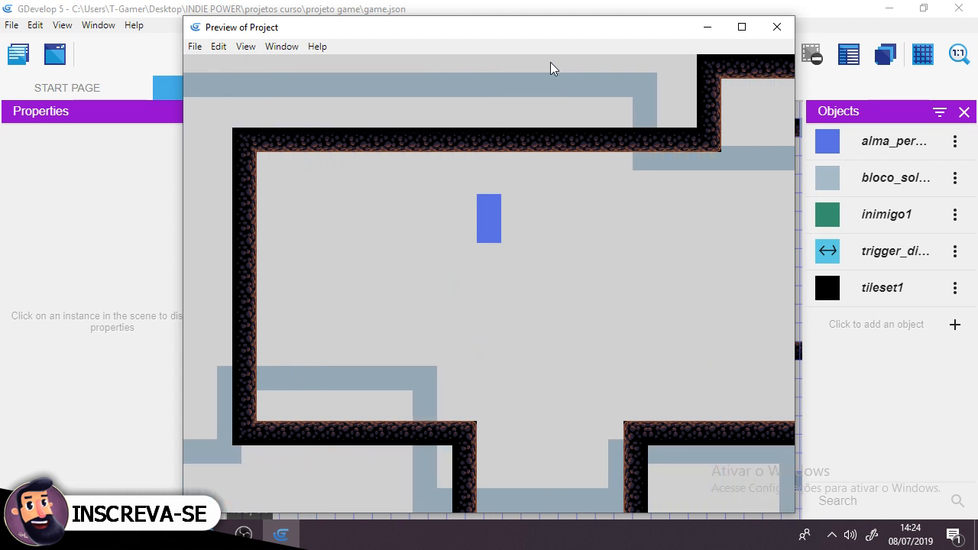
key("Right")
key("space")
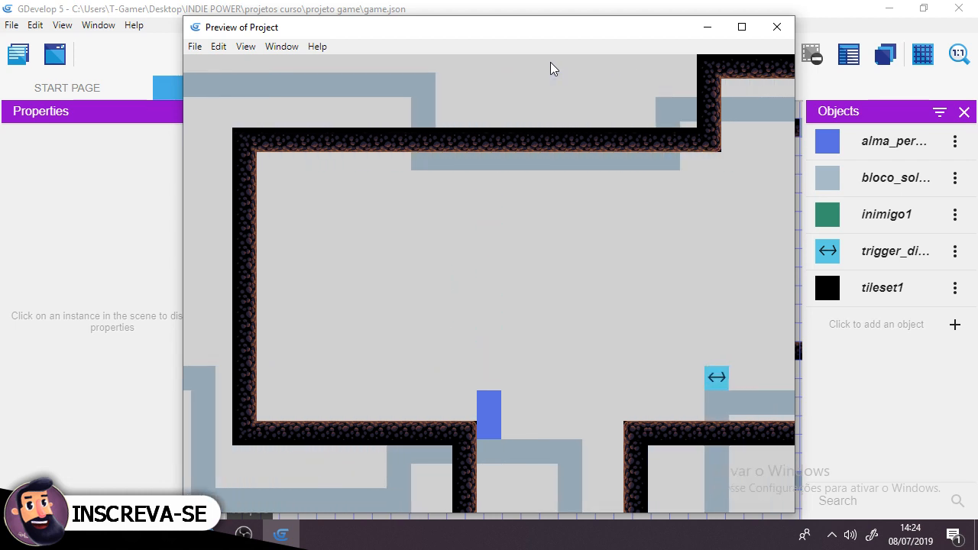
key("Right")
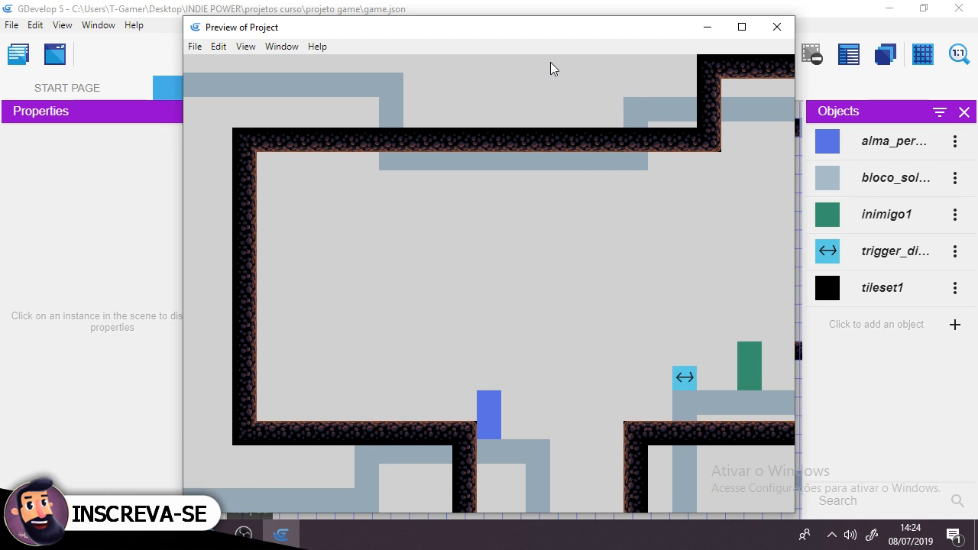
key("space")
key("Right")
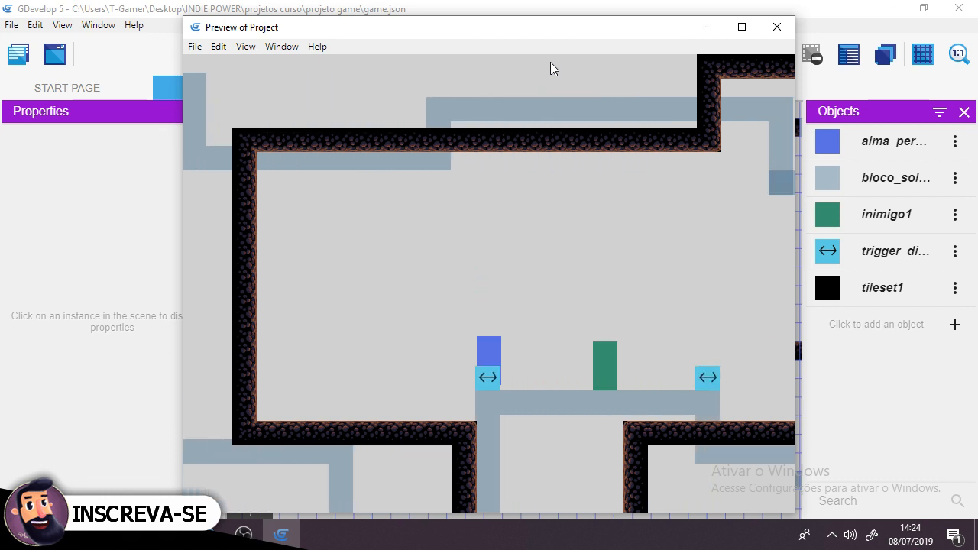
key("Right")
key("Right")
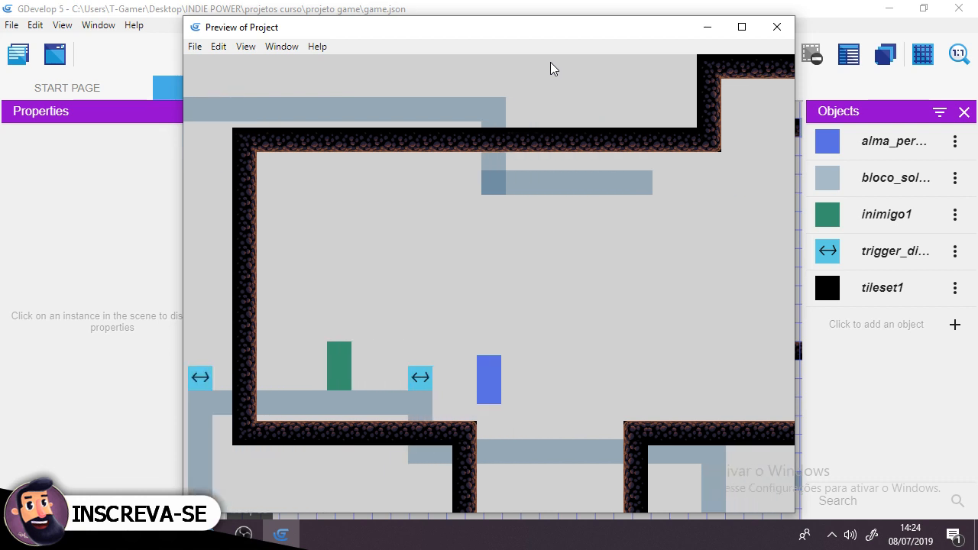
key("space")
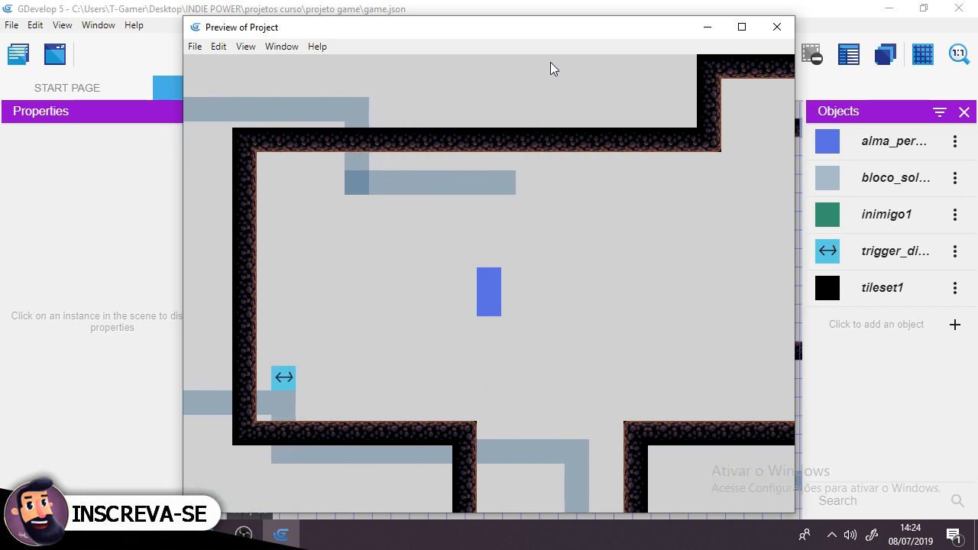
key("Right")
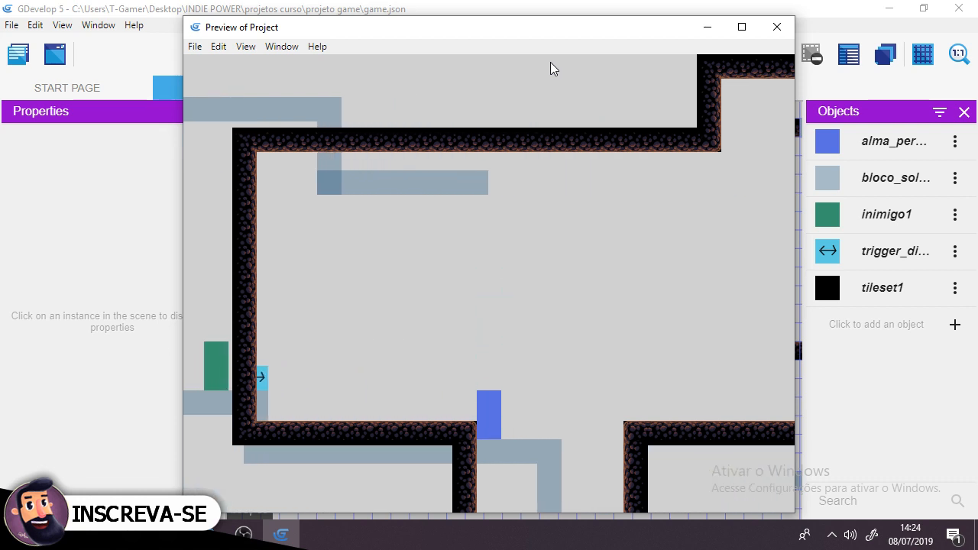
key("space")
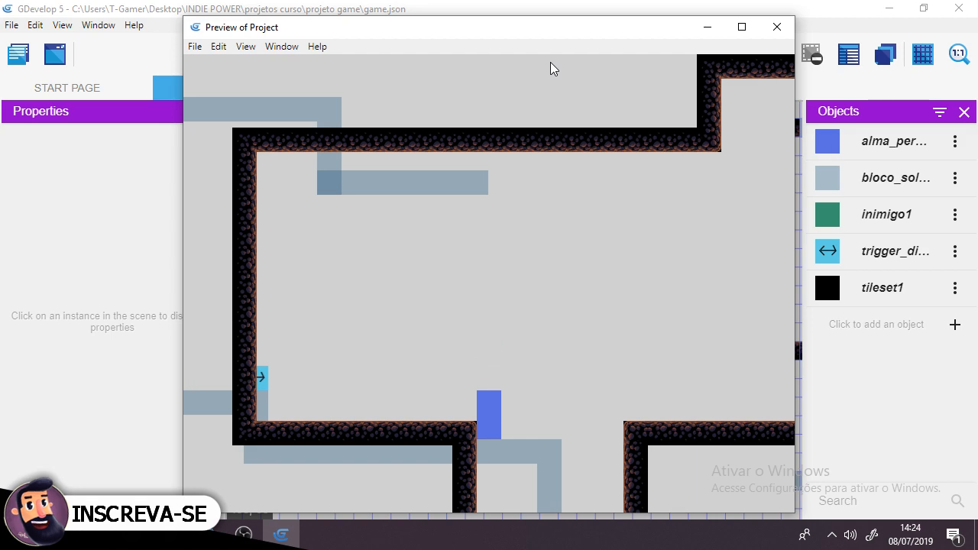
left_click(777, 27)
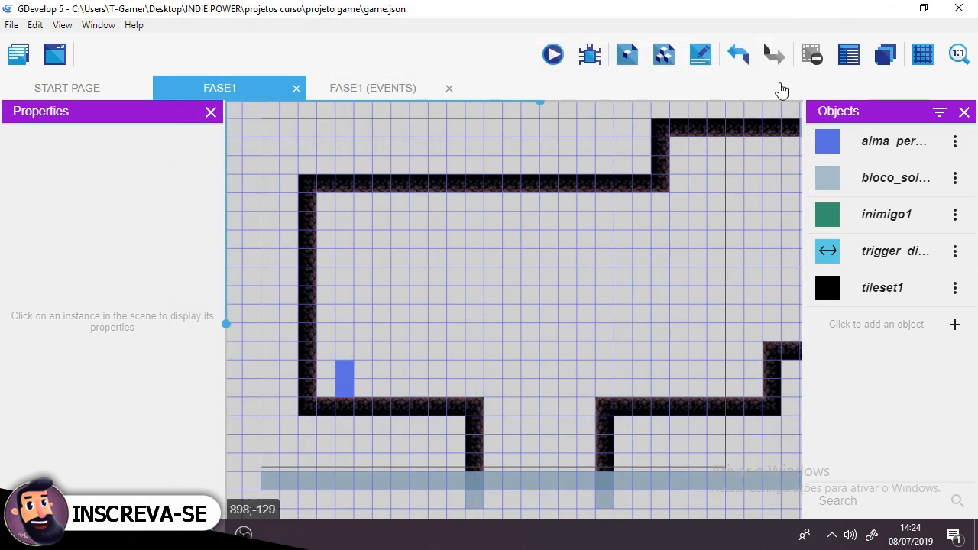
- Check the scene's layer list and duplicate the action that centers the camera on alma_personagem in the fase1 events
left_click(884, 55)
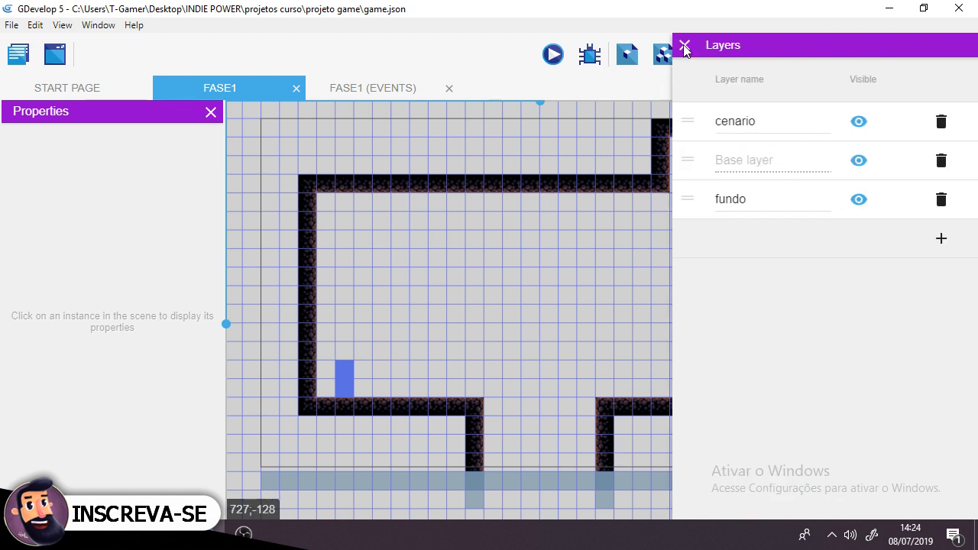
left_click(685, 46)
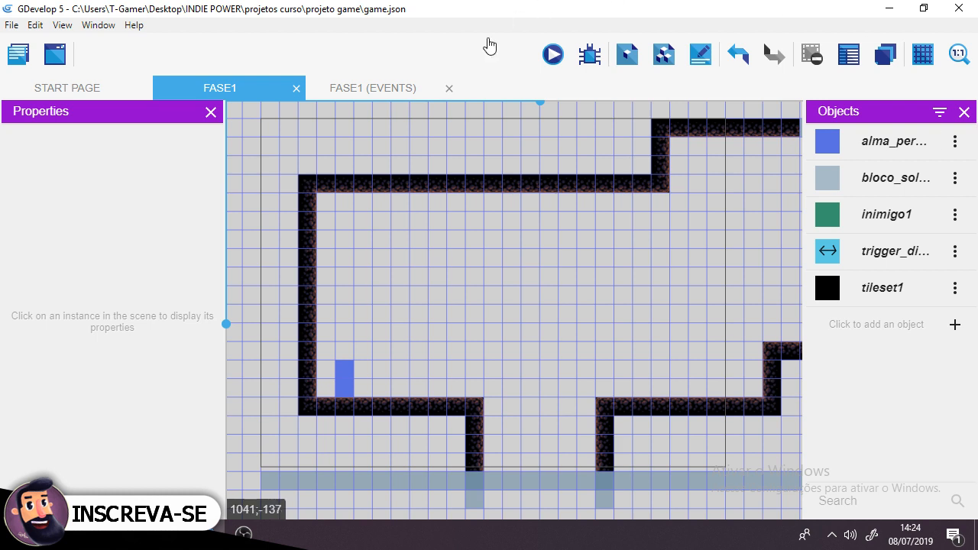
left_click(353, 90)
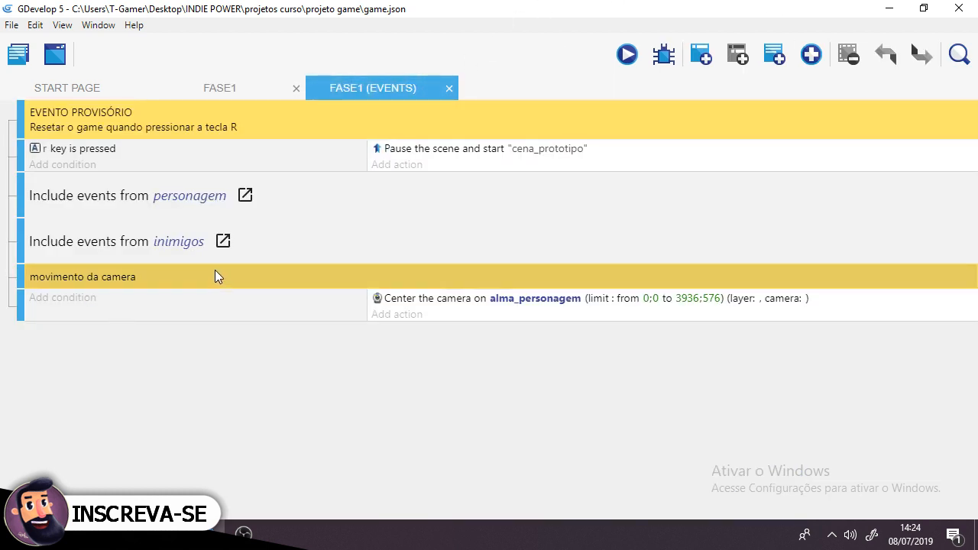
left_click(426, 301)
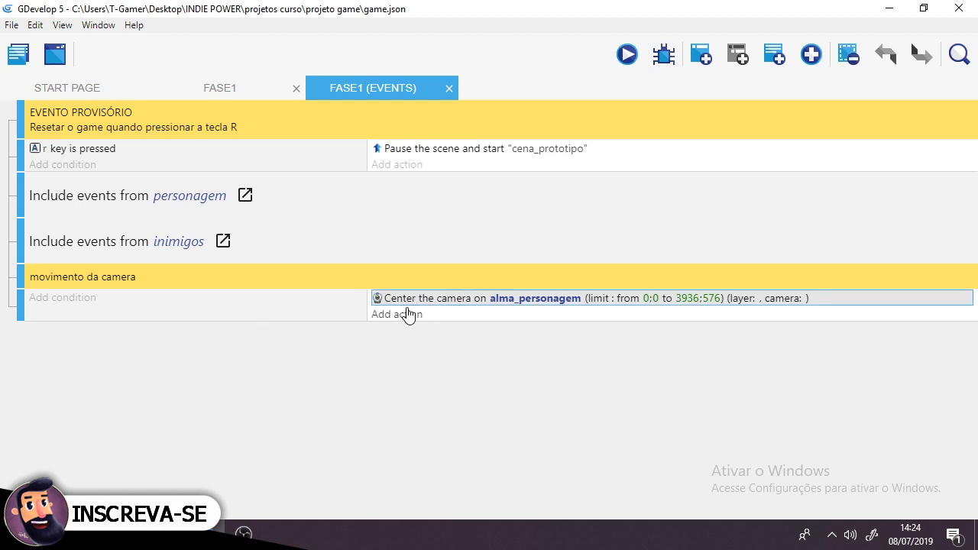
key("ctrl+v")
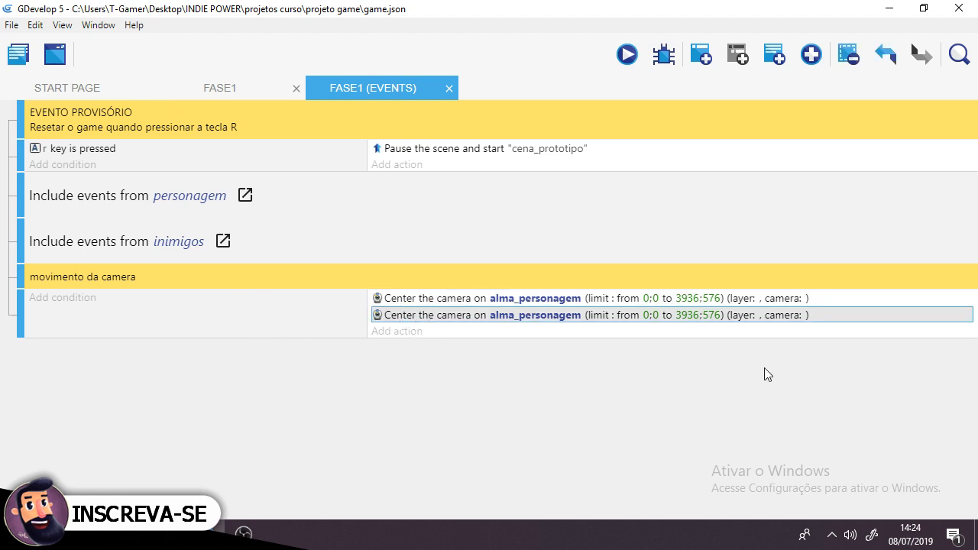
- Set the layer of the duplicated camera-centering action to "cenario"
double_click(844, 322)
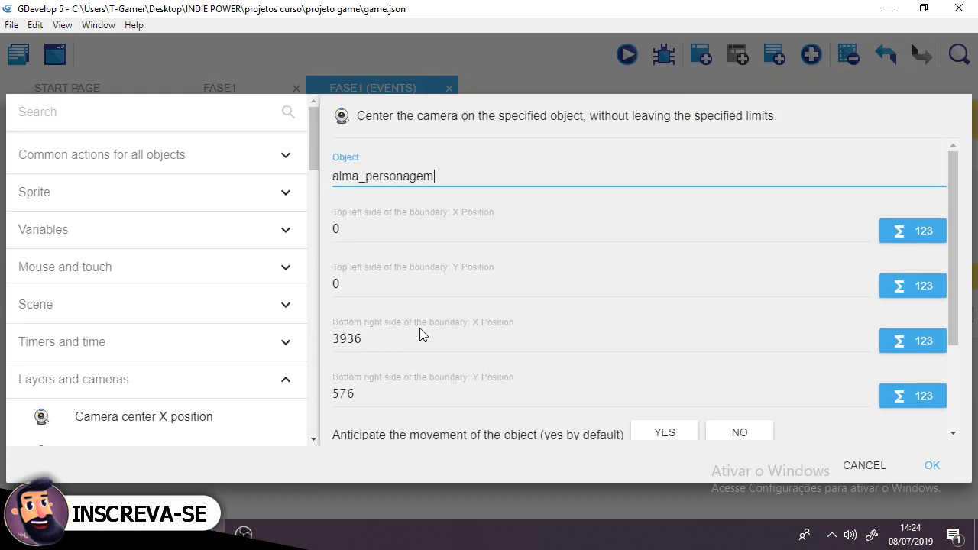
scroll(420, 334, "down", 2)
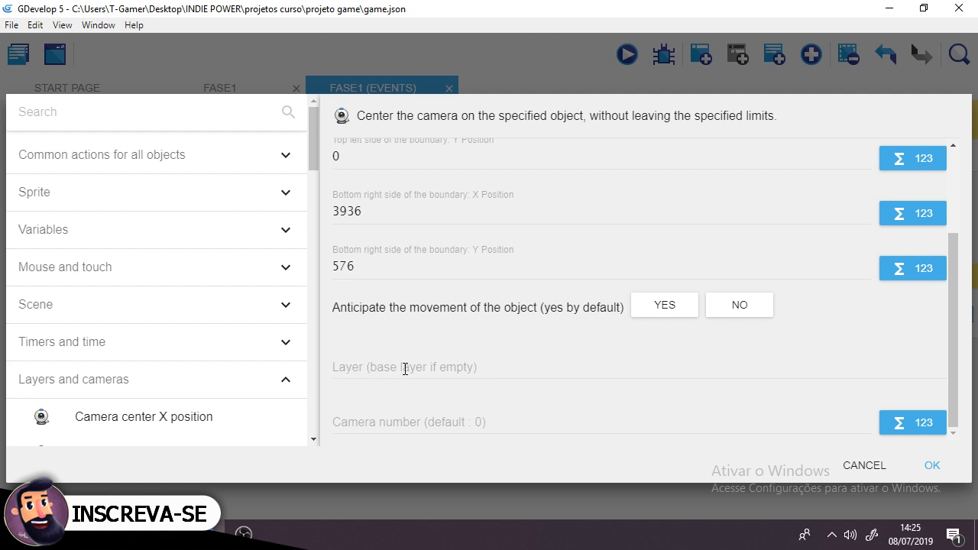
left_click(405, 370)
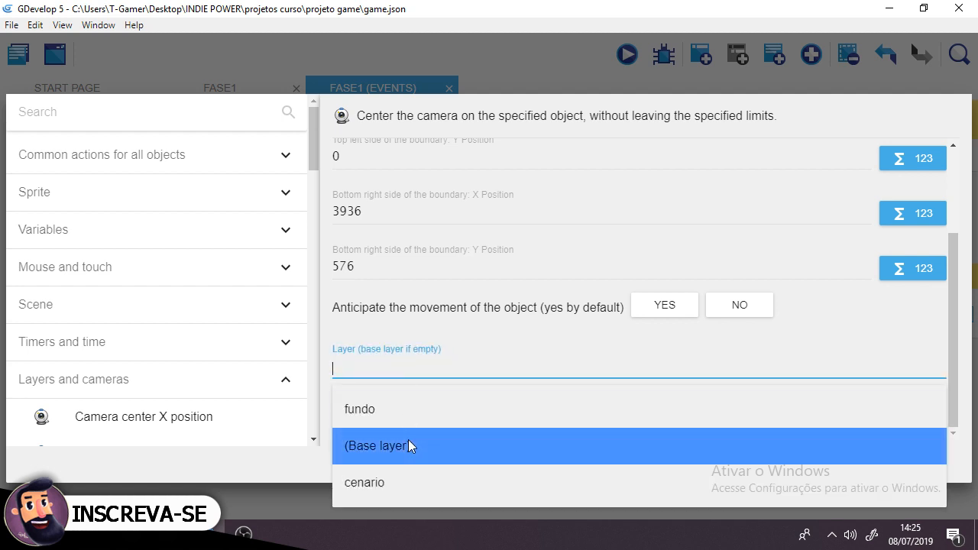
left_click(400, 481)
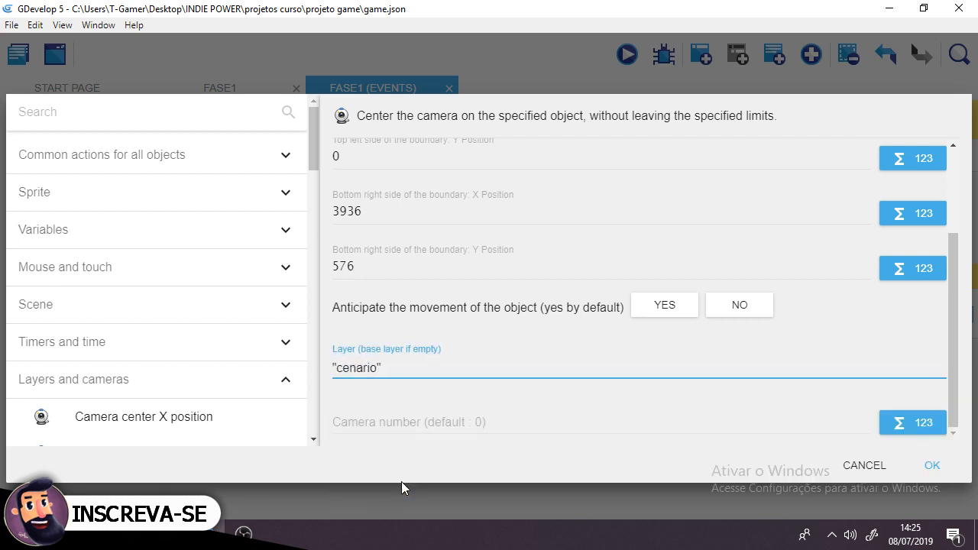
left_click(932, 465)
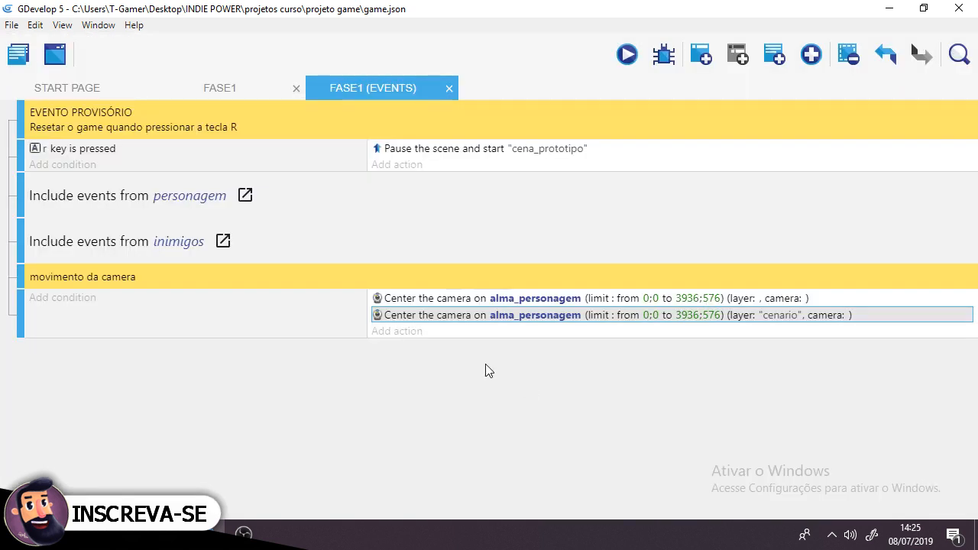
left_click(402, 301)
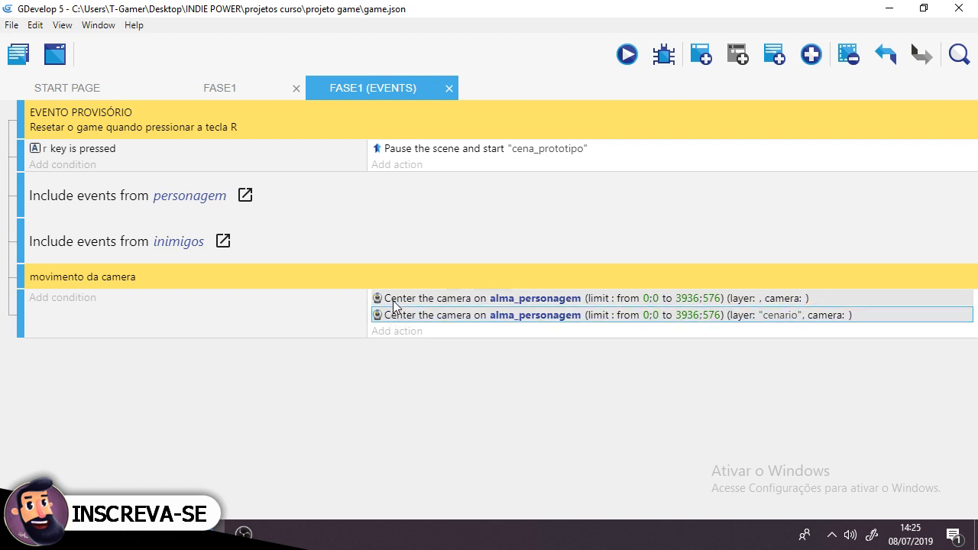
left_click(393, 314)
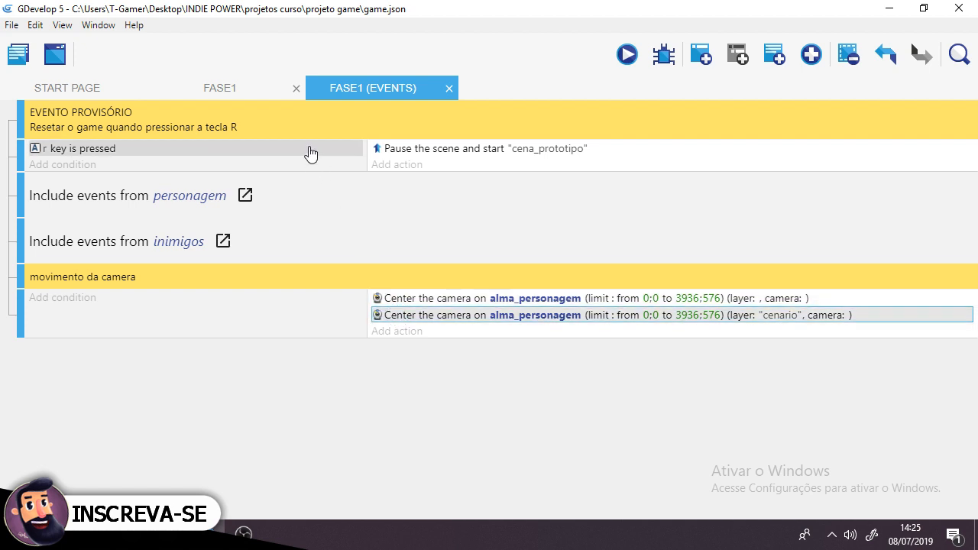
- Preview the fase1 scene, run and jump the character through the level, reset the game, and close the preview
left_click(243, 89)
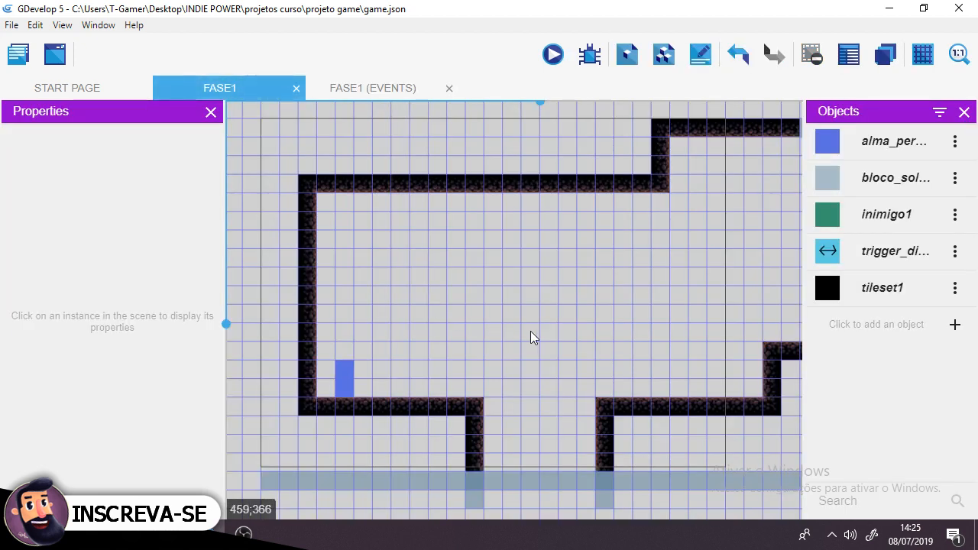
middle_click_drag(548, 316, 544, 300)
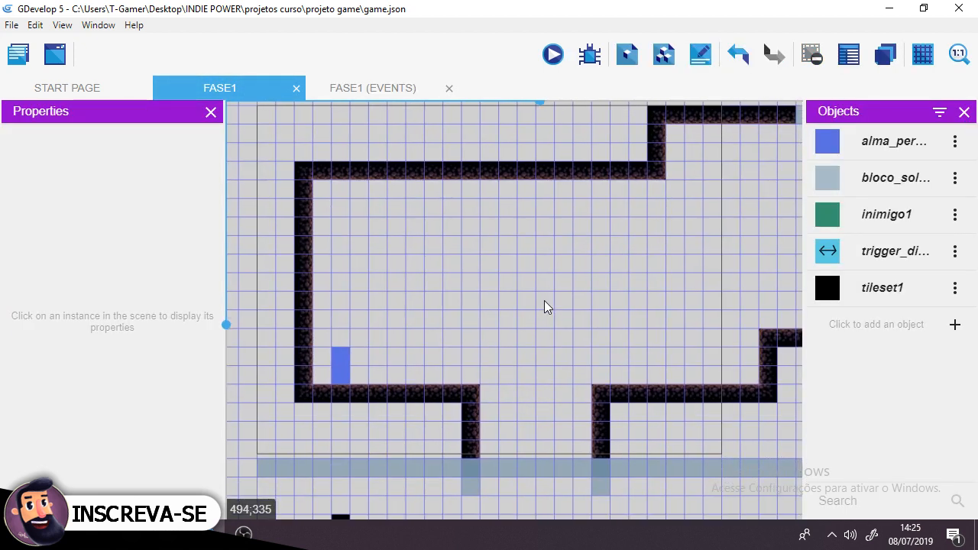
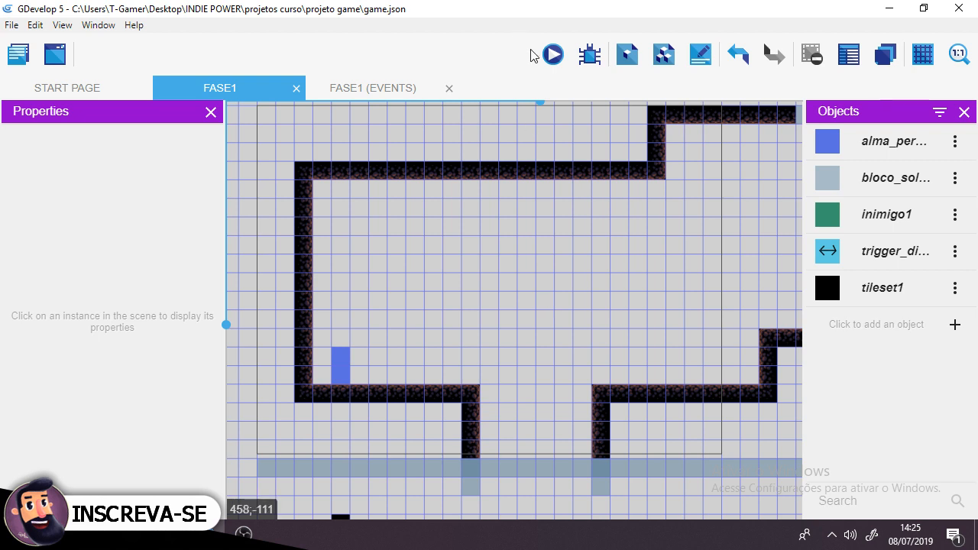
left_click(551, 55)
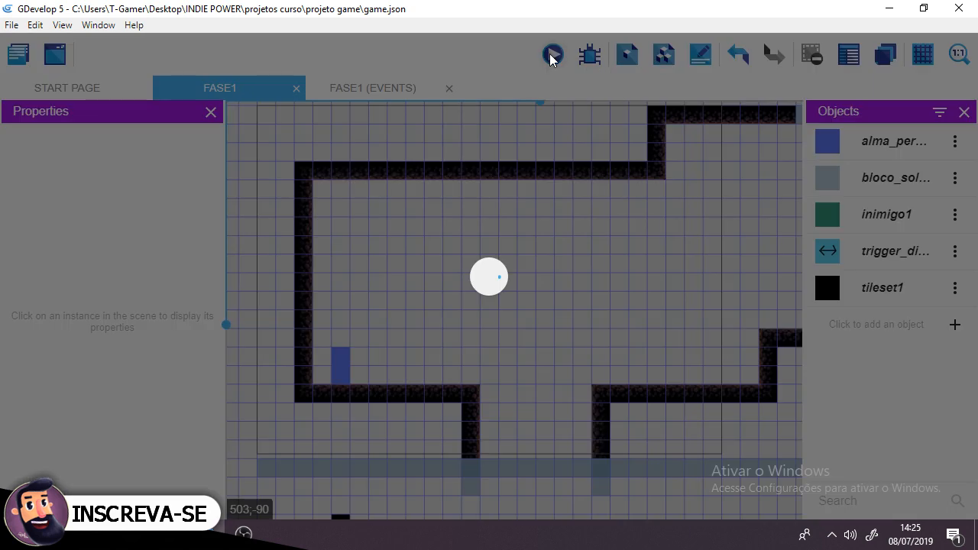
key("Right")
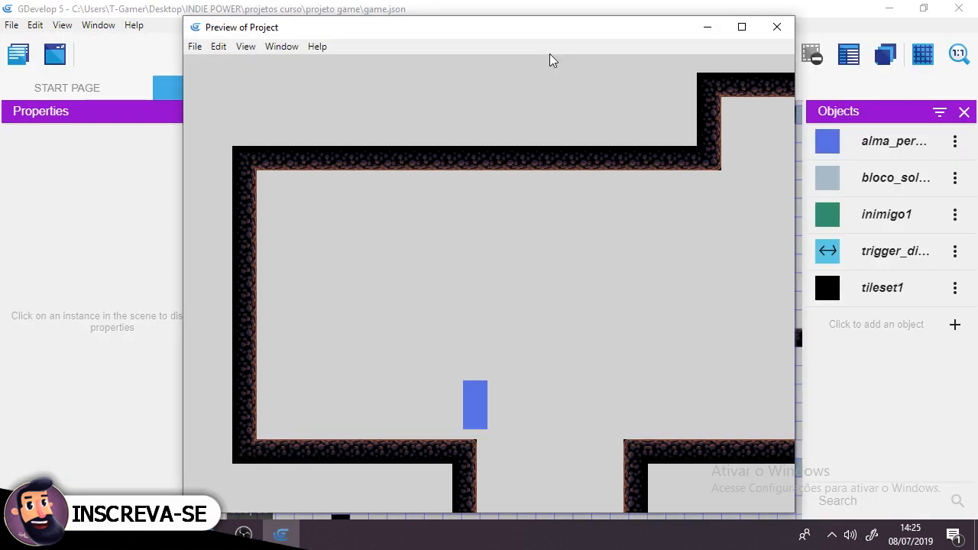
key("Right")
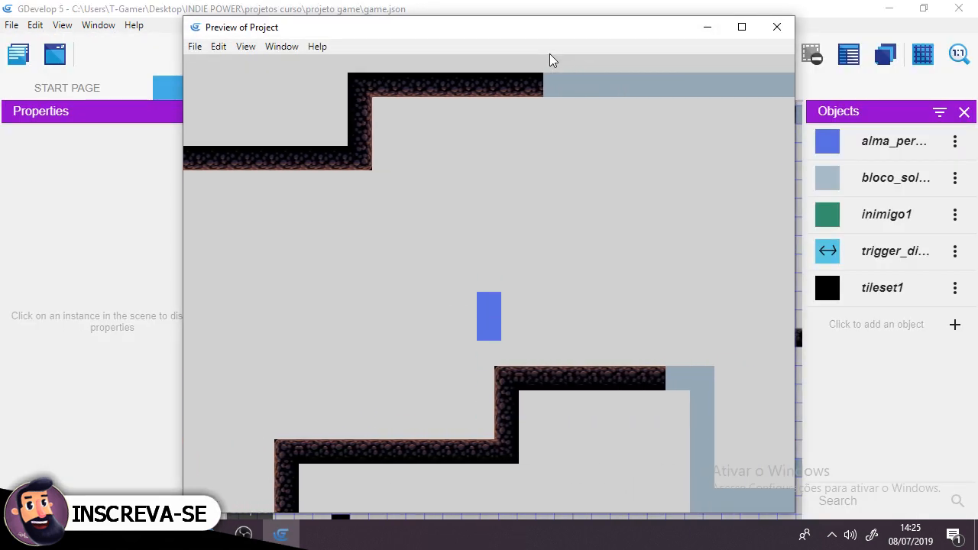
key("Right")
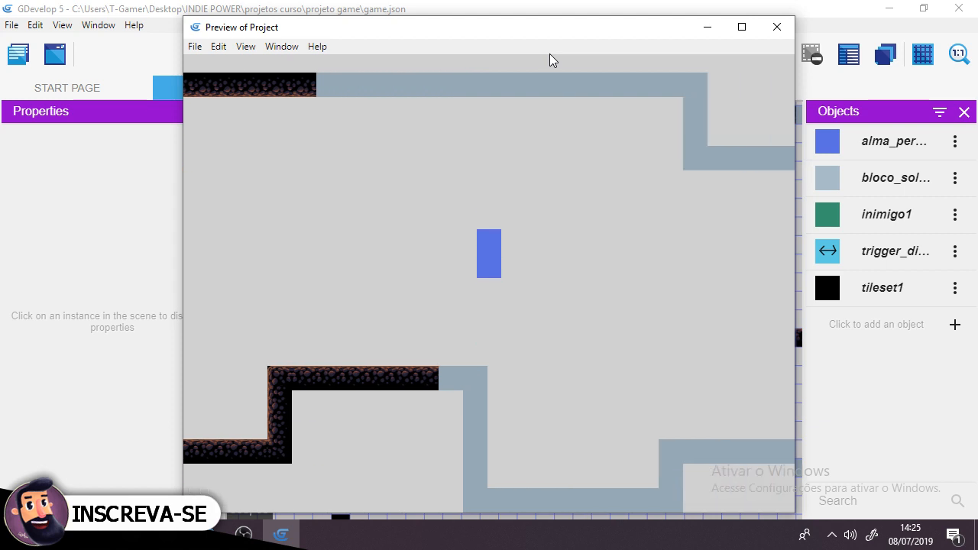
key("Right")
key("space")
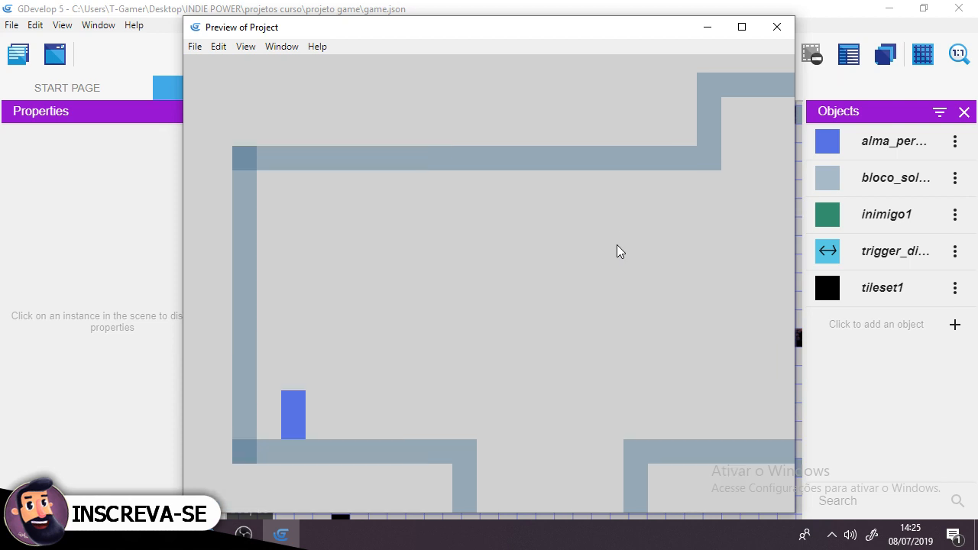
left_click(777, 27)
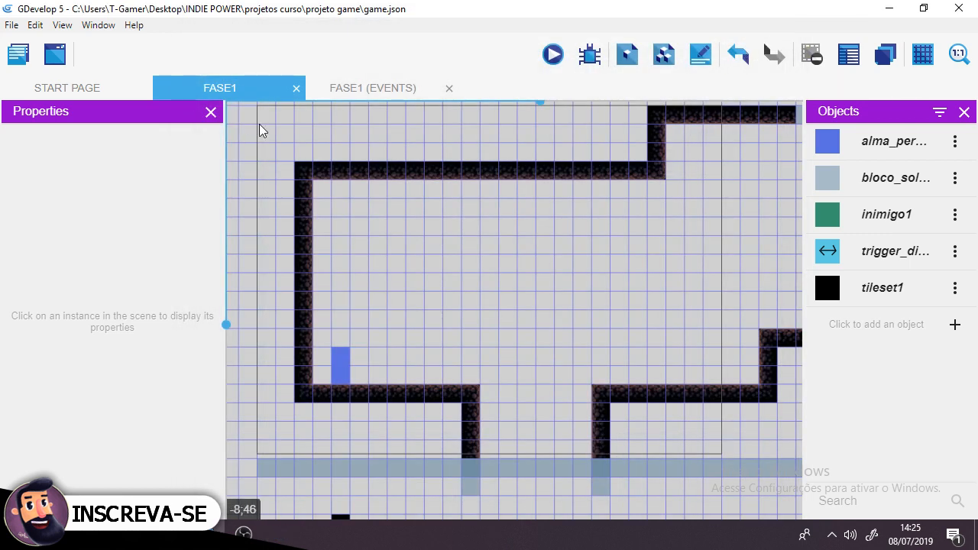
- Change the scene started by the R-key reset action in the fase1 events to "fase1"
left_click(354, 88)
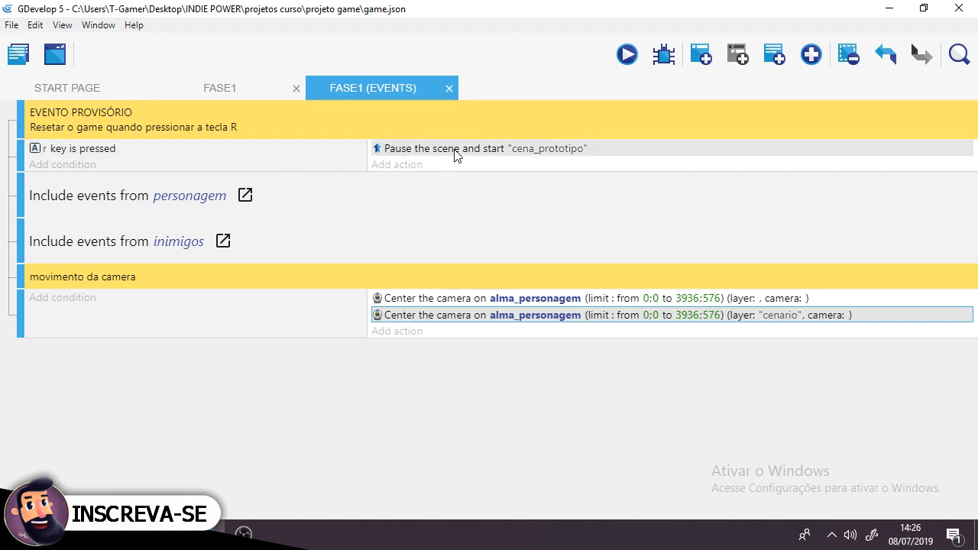
double_click(612, 157)
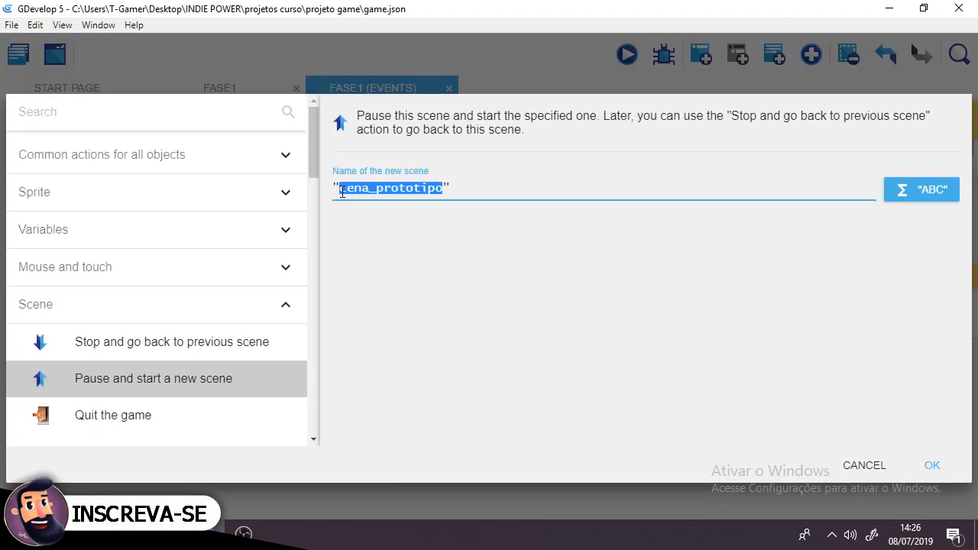
type("fase1")
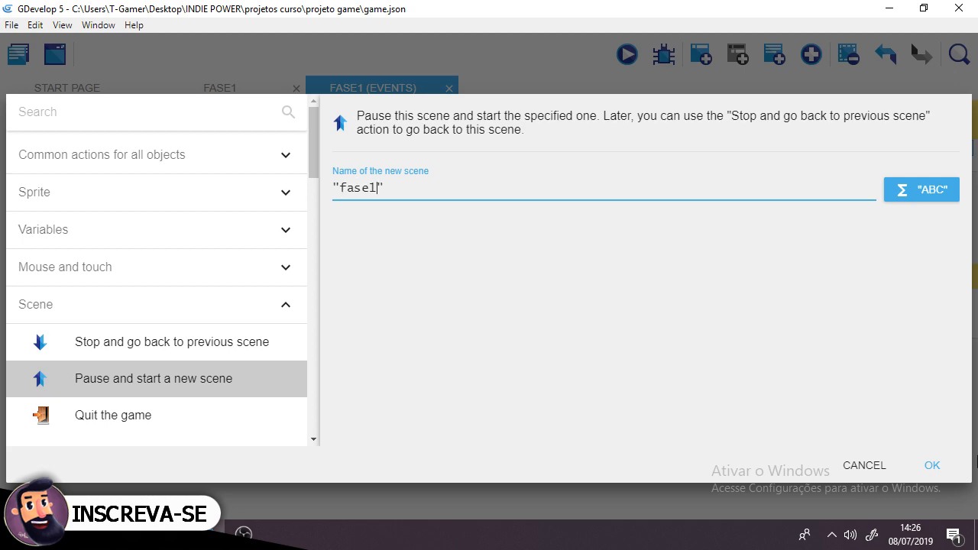
left_click(932, 467)
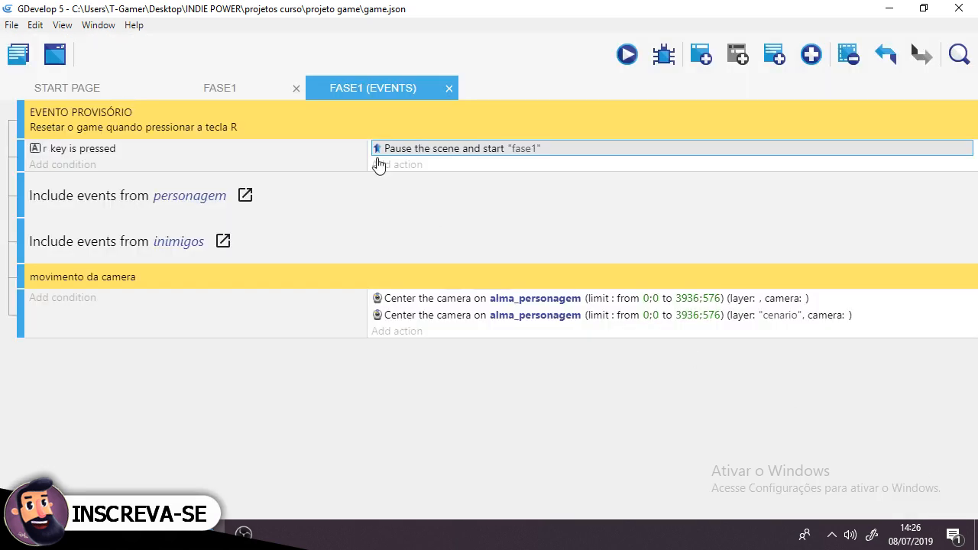
- Preview the fase1 scene again, move and jump the character, test the reset, and close the preview
left_click(226, 92)
left_click(551, 55)
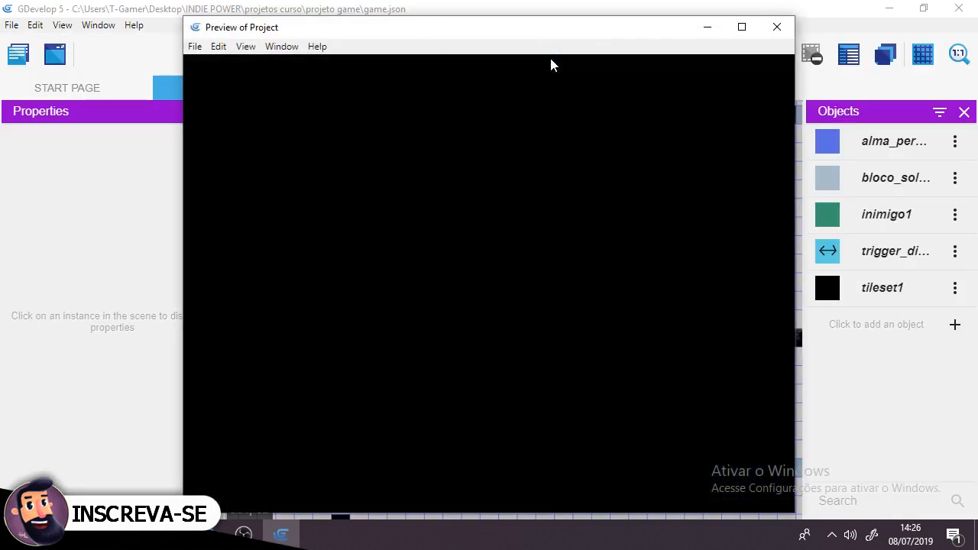
key("Right")
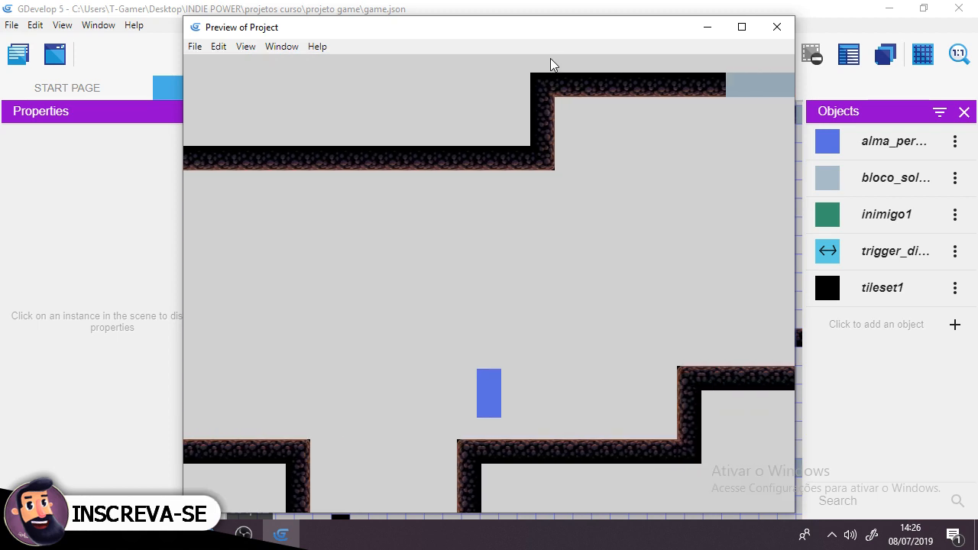
key("Right")
key("space")
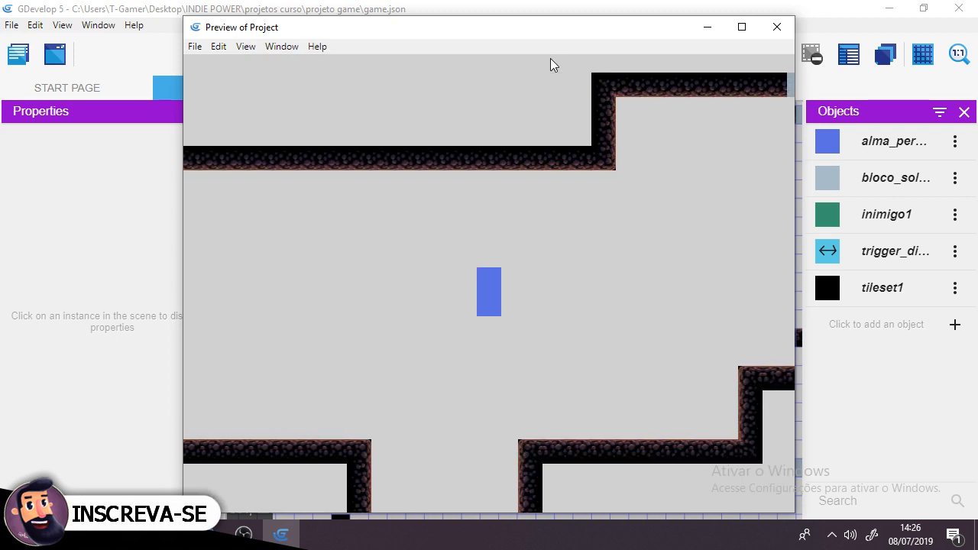
key("space")
key("Right")
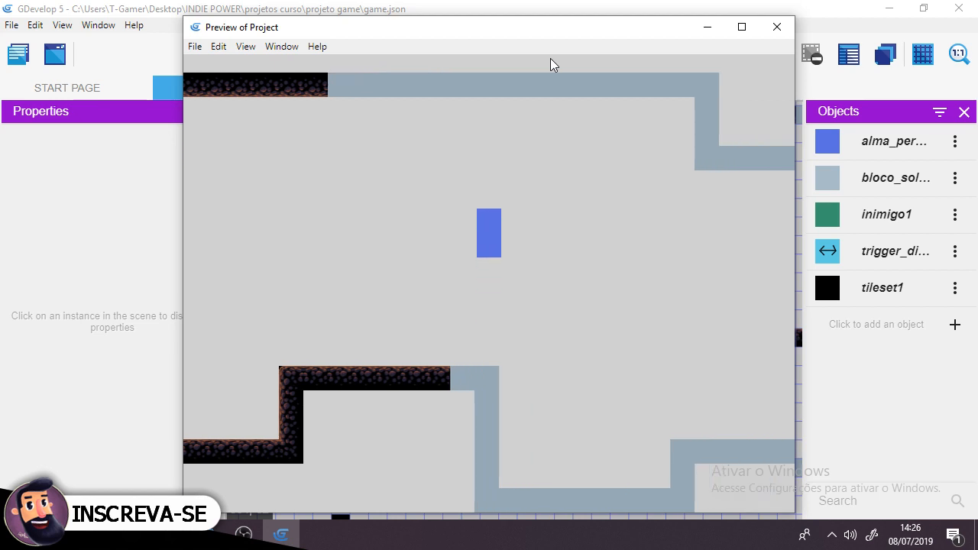
key("Right")
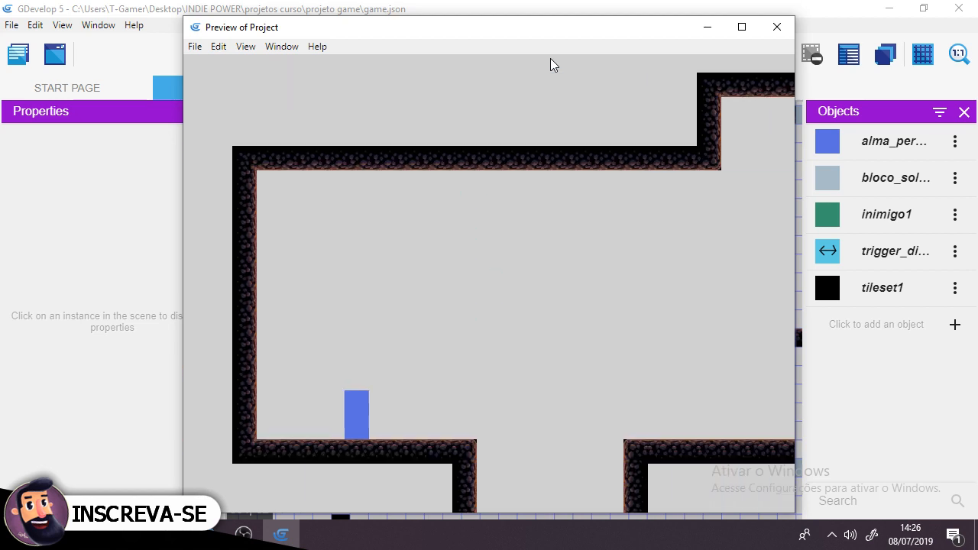
key("space")
key("Left")
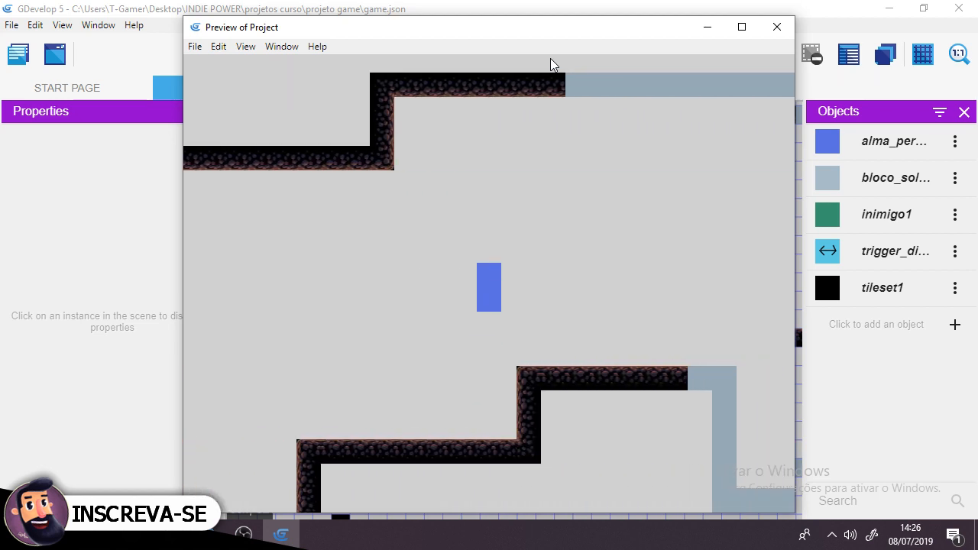
left_click(788, 29)
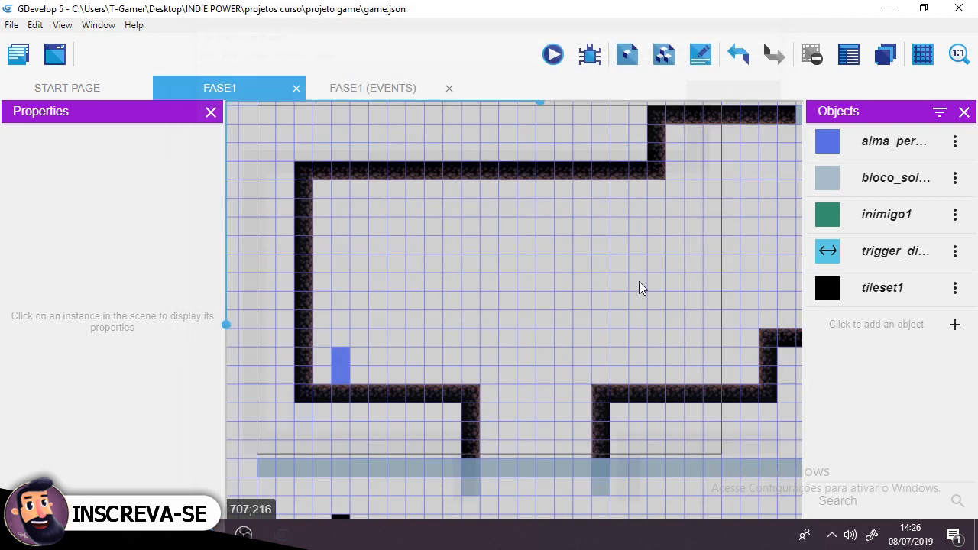
- Cover the raised platform's remaining top blocks and its right wall with tileset1 tiles, down to the lower floor
middle_click_drag(656, 332, 425, 288)
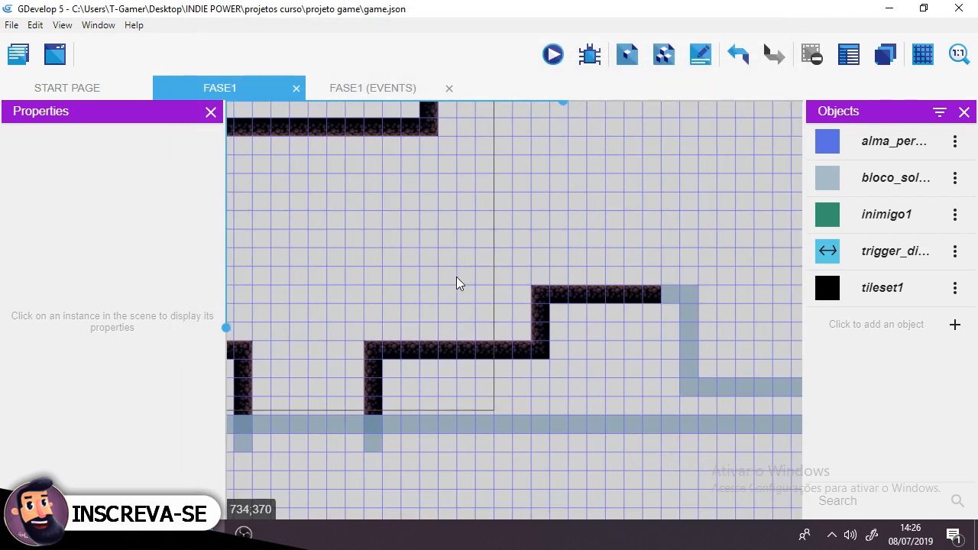
left_click_drag(246, 345, 693, 355)
left_click(246, 388, "shift")
left_click(247, 404, "shift")
left_click(683, 252)
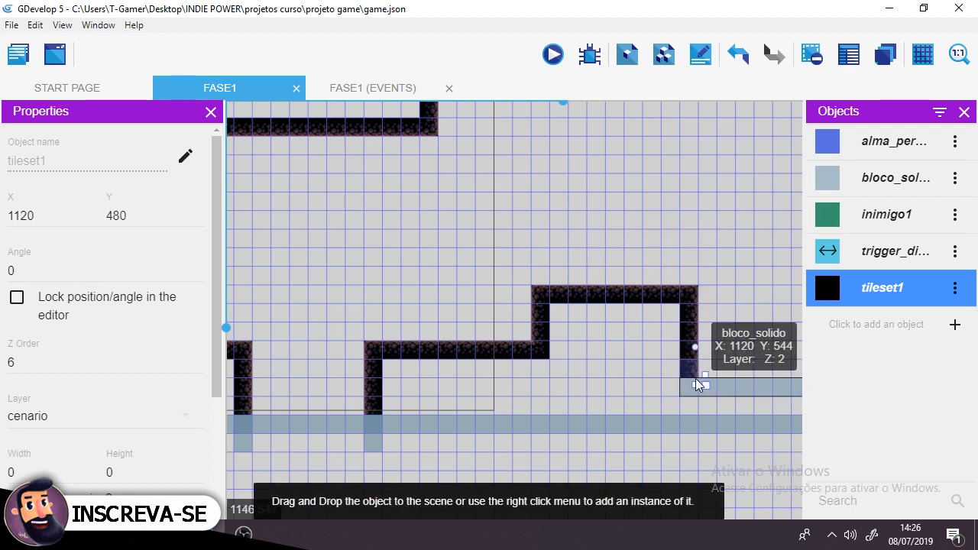
left_click(476, 259)
- Move the group of spare tileset1 tiles below the level from under the start area to beneath the lower floor section
middle_click_drag(376, 262, 605, 144)
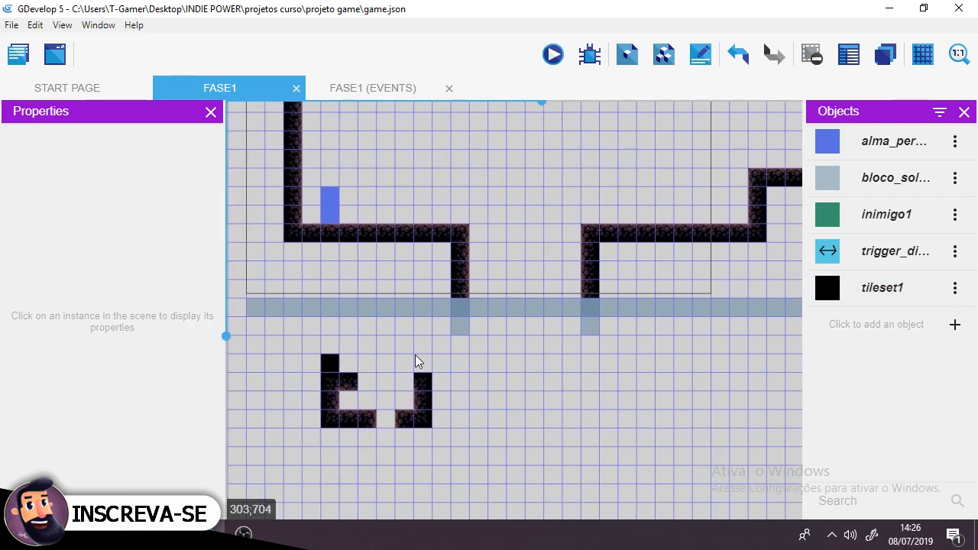
left_click_drag(301, 352, 442, 493)
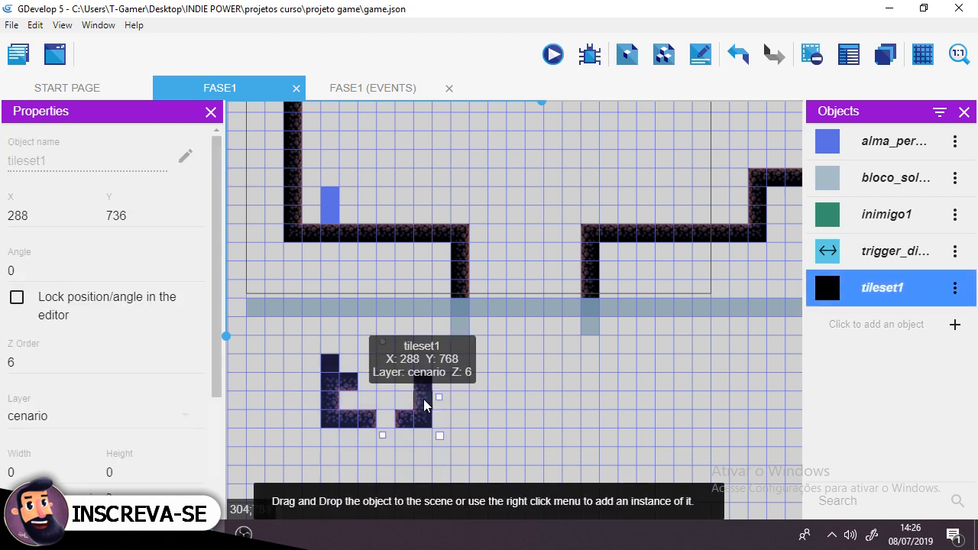
left_click_drag(428, 397, 465, 415)
left_click_drag(521, 451, 739, 424)
left_click_drag(772, 393, 772, 396)
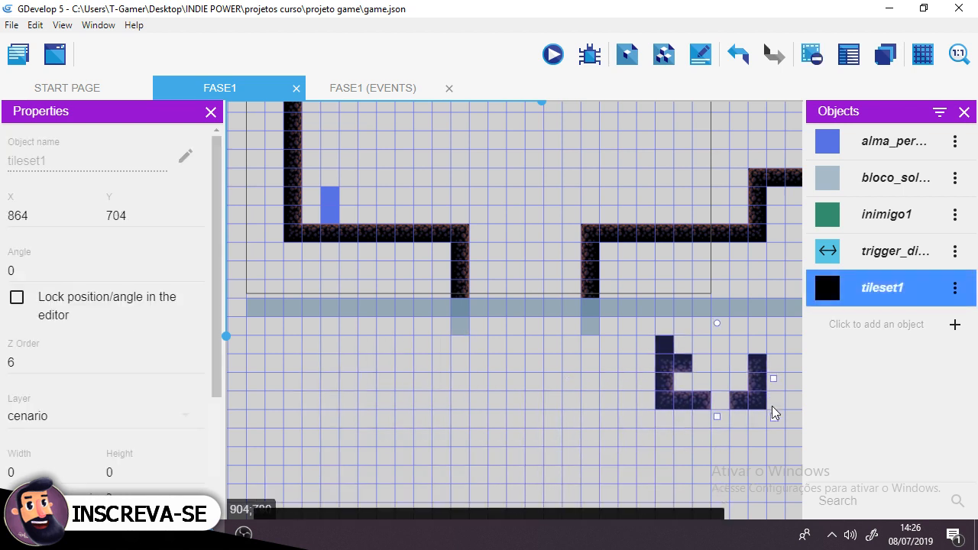
middle_click_drag(753, 442, 445, 466)
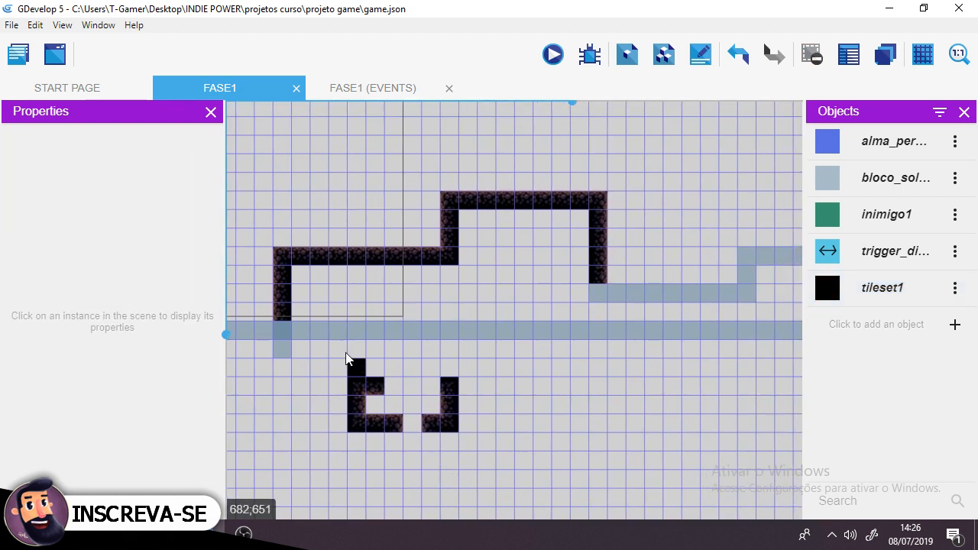
left_click_drag(464, 449, 466, 451)
left_click_drag(327, 355, 467, 472)
left_click_drag(464, 408, 589, 406)
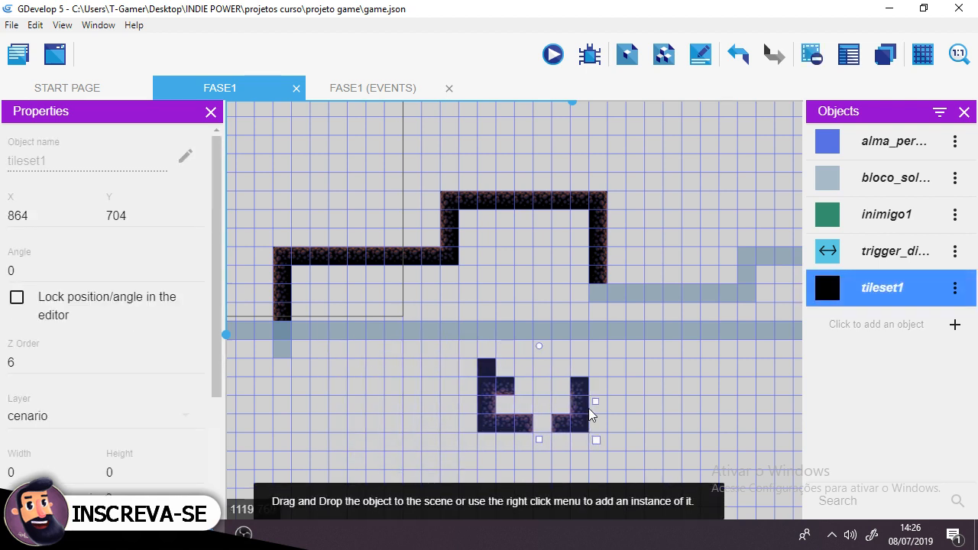
left_click(631, 391)
middle_click_drag(631, 391, 482, 408)
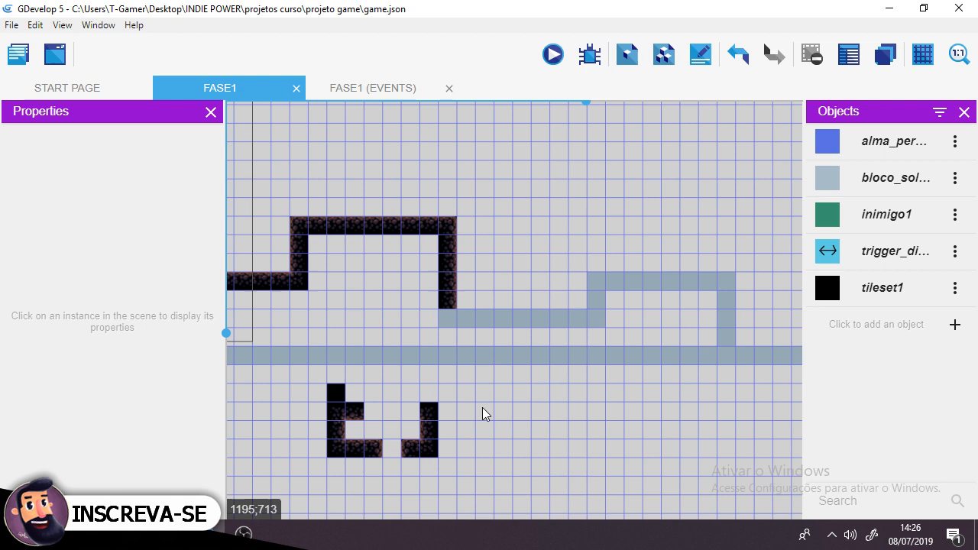
- Copy a tileset1 corner tile to the next platform's top-left corner (X 1376, Y 480) and a wall column onto its right side
left_click(404, 449)
left_click_drag(404, 449, 590, 286)
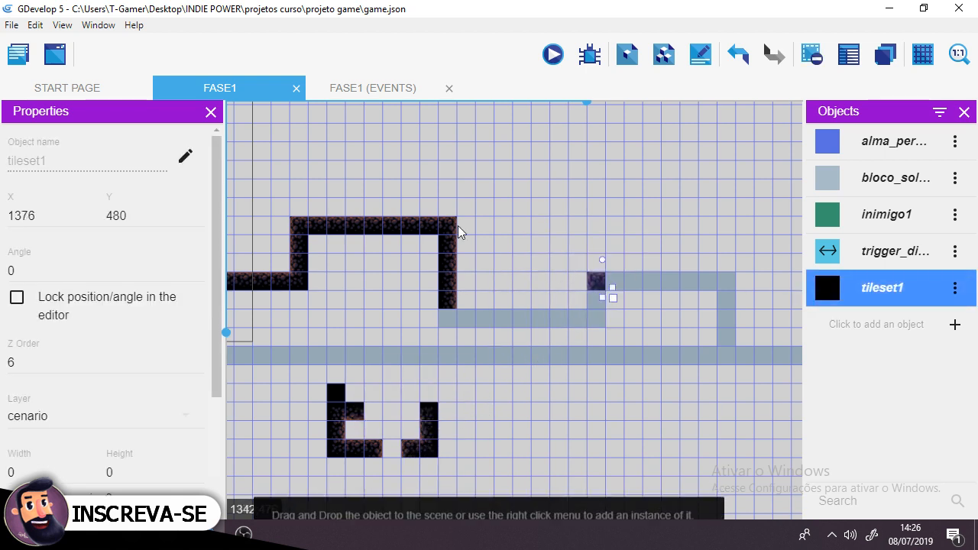
left_click_drag(451, 225, 451, 290)
left_click(452, 295, "shift")
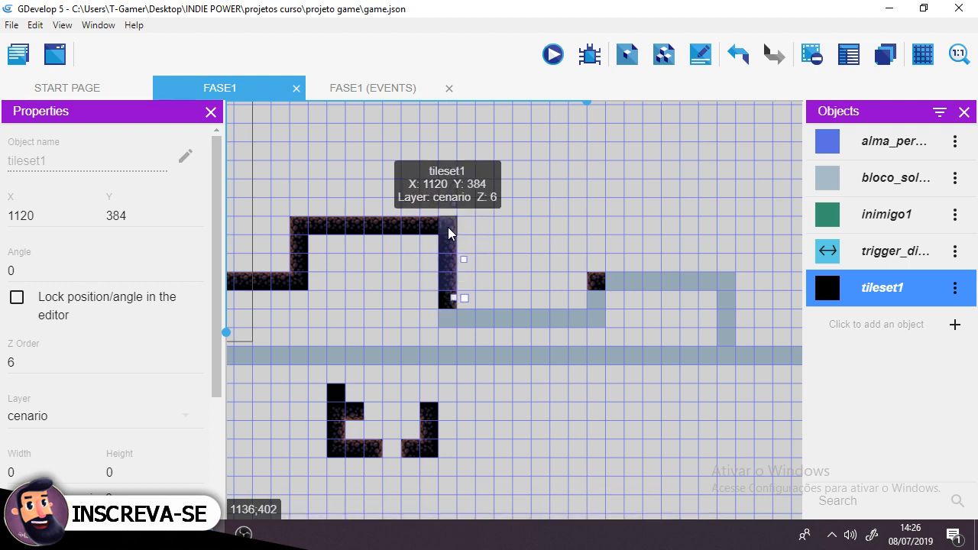
left_click_drag(448, 227, 740, 292, "ctrl")
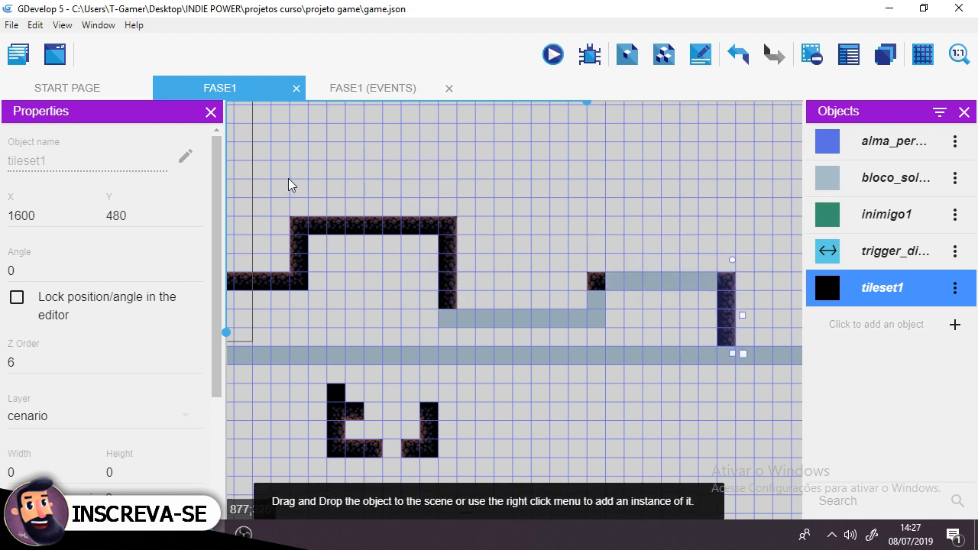
- Fill the top of that platform between its two corners with copies of the tileset1 floor tiles
left_click_drag(346, 199, 406, 268)
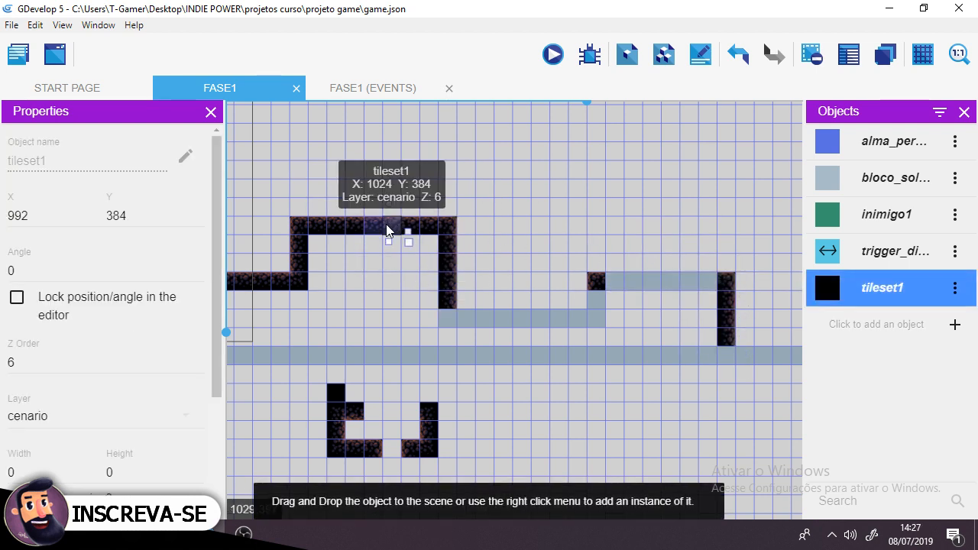
left_click_drag(386, 224, 682, 284, "ctrl")
left_click(563, 205)
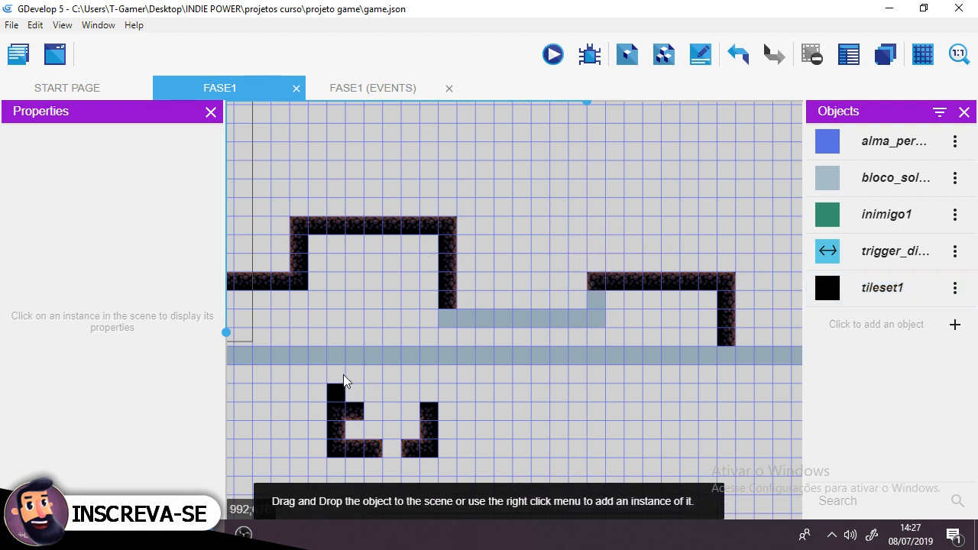
- Copy tileset1 tiles onto that platform's left wall and its base corner, and a corner tile to the lower floor's left end (X 1120, Y 544)
left_click(296, 264)
left_click_drag(292, 260, 607, 306, "ctrl")
left_click_drag(426, 451, 600, 333, "ctrl")
left_click(335, 449)
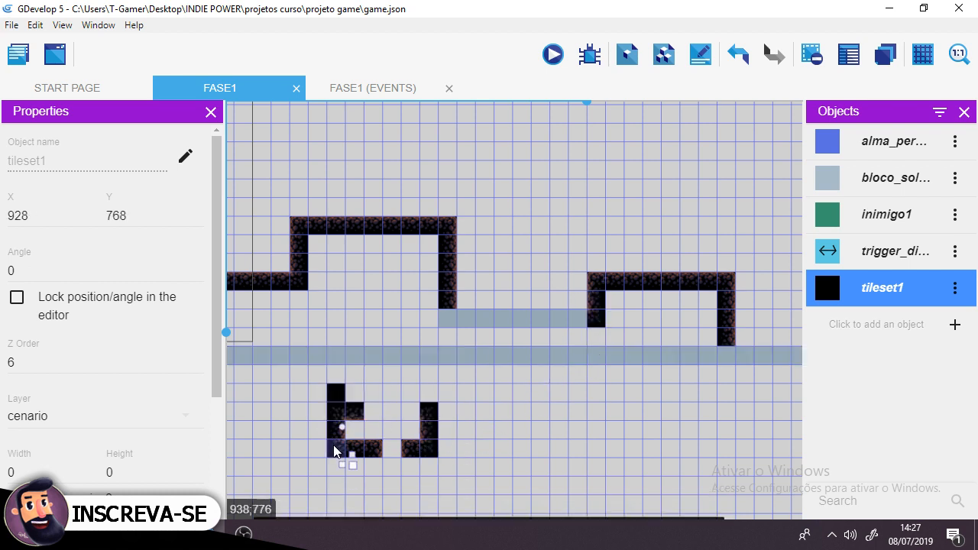
left_click_drag(335, 451, 457, 326, "ctrl")
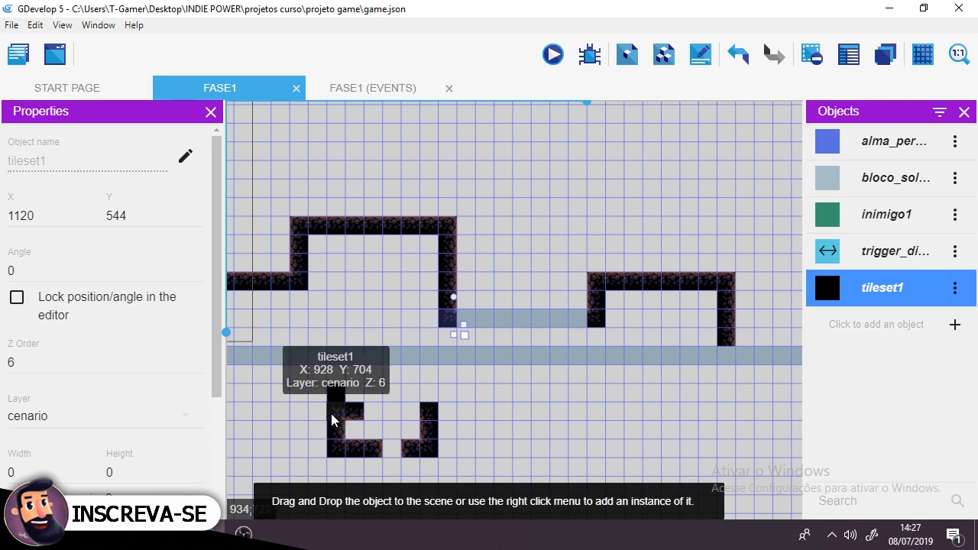
- Fill the lower floor at Y 544 between its two corners with copies of the tileset1 floor tiles from the neighbouring platform
left_click(621, 281)
left_click(632, 289, "shift")
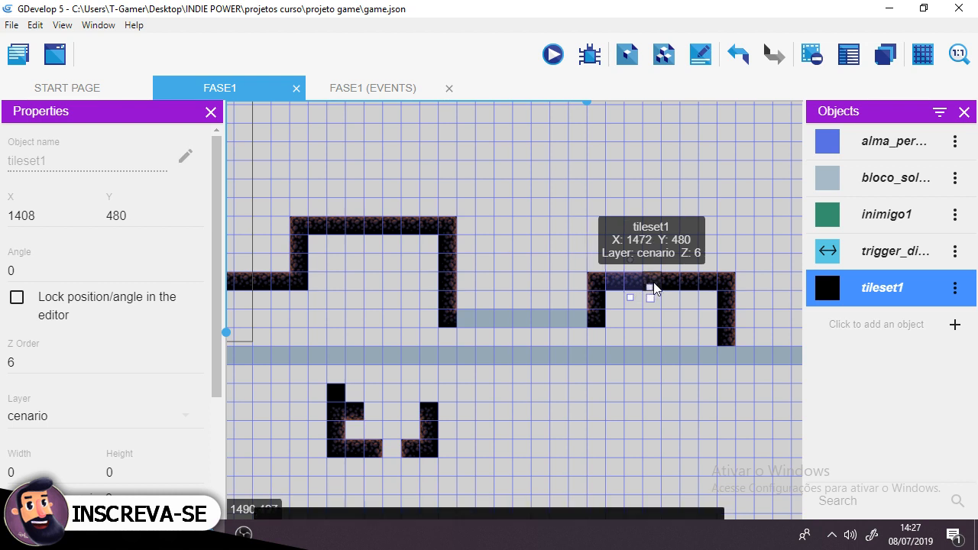
left_click(651, 290, "shift")
left_click(670, 290, "shift")
left_click(689, 289, "shift")
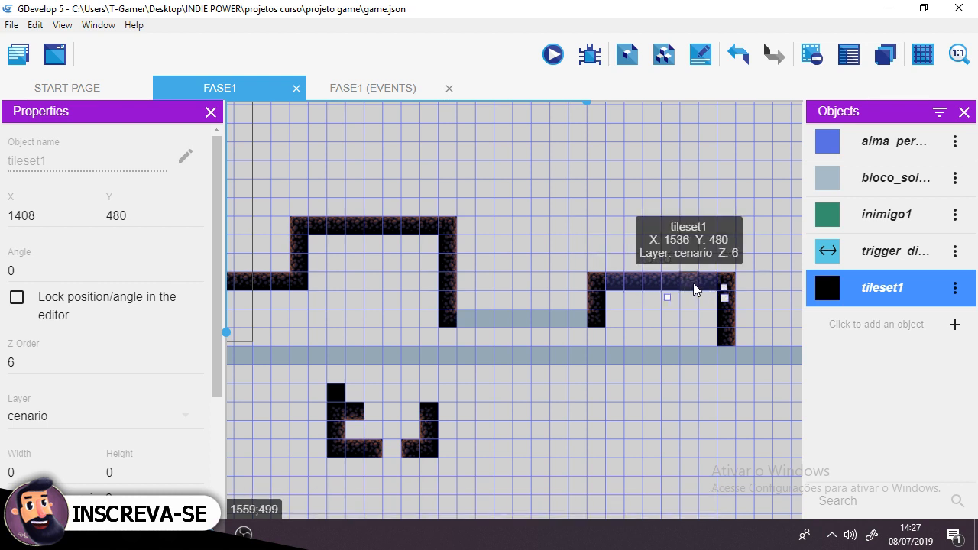
left_click_drag(683, 284, 581, 327)
left_click(578, 289)
left_click(560, 324)
scroll(351, 462, "up", 4)
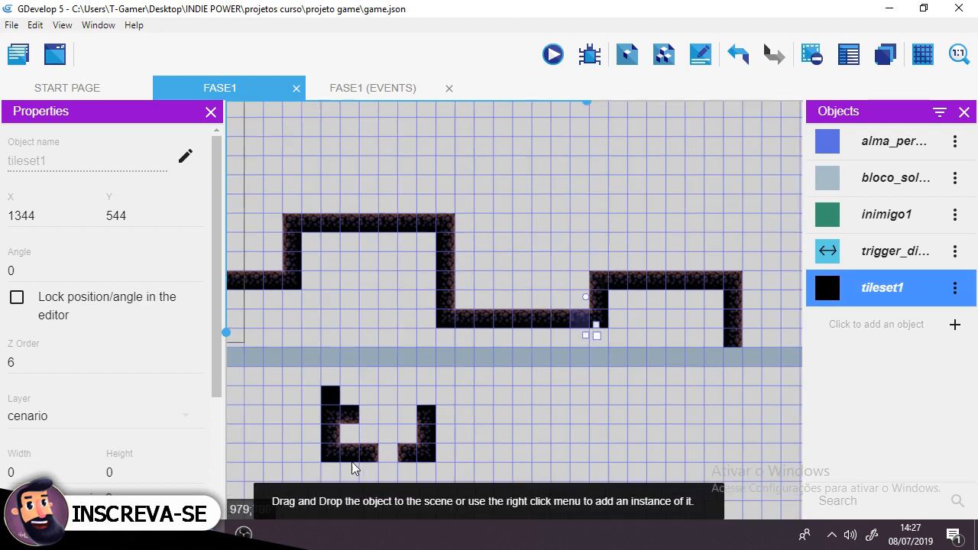
- Extend the upper ceiling with copies of its tileset1 ceiling tiles as far as the next downward step
left_click(424, 451)
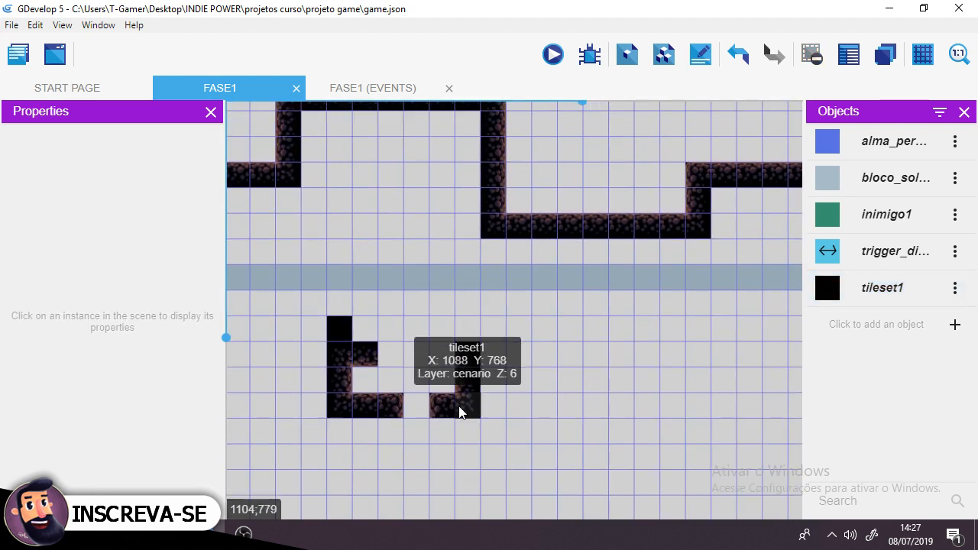
scroll(461, 388, "down", 1)
scroll(458, 381, "down", 1)
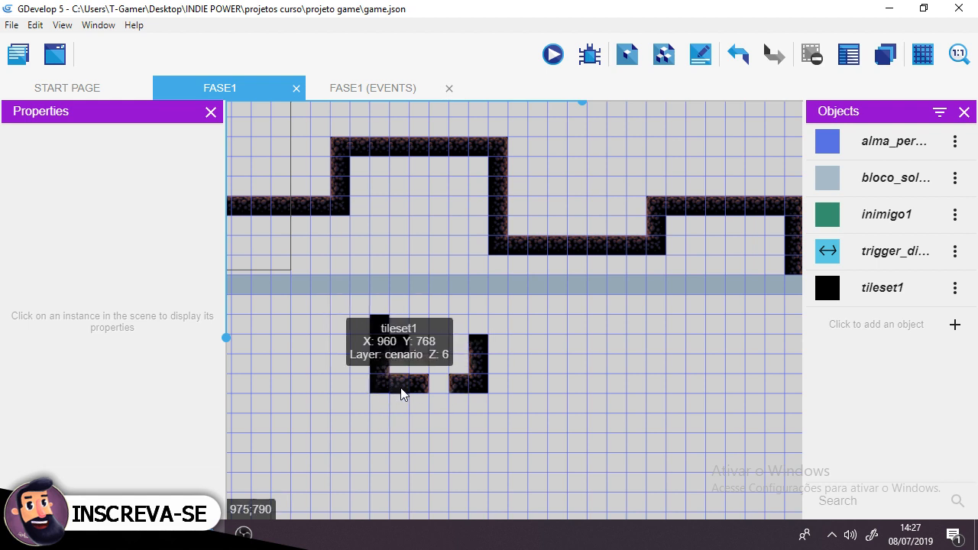
middle_click_drag(551, 340, 573, 423)
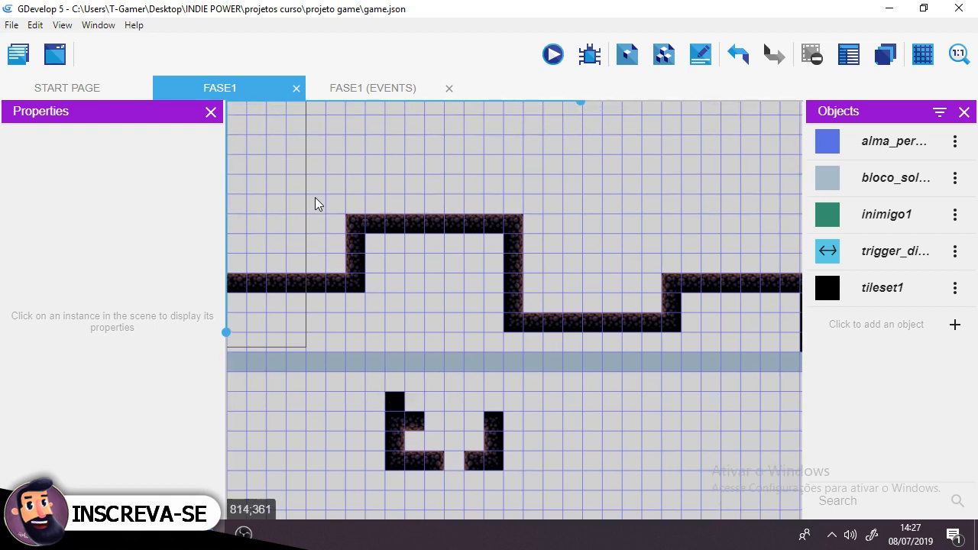
middle_click_drag(320, 186, 348, 355)
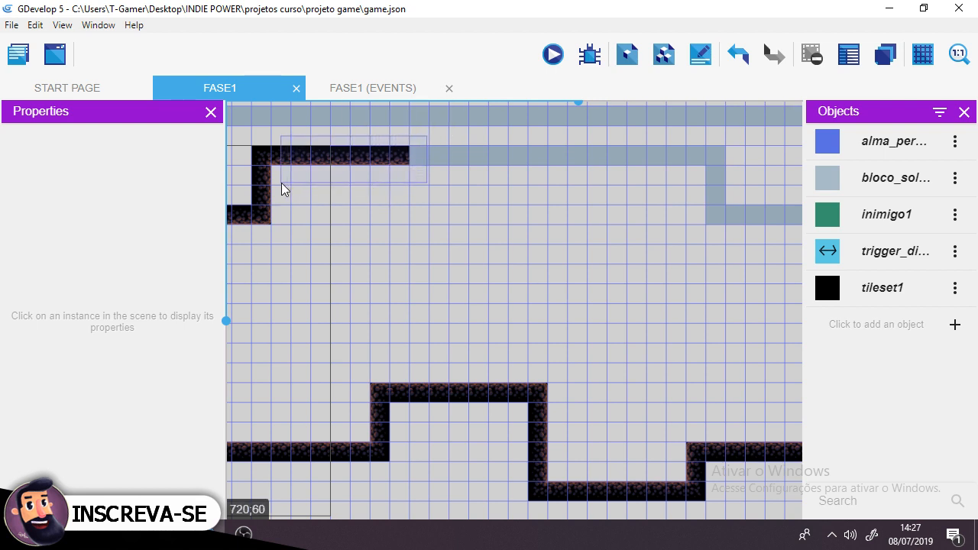
left_click_drag(299, 160, 576, 169)
middle_click_drag(614, 324, 455, 258)
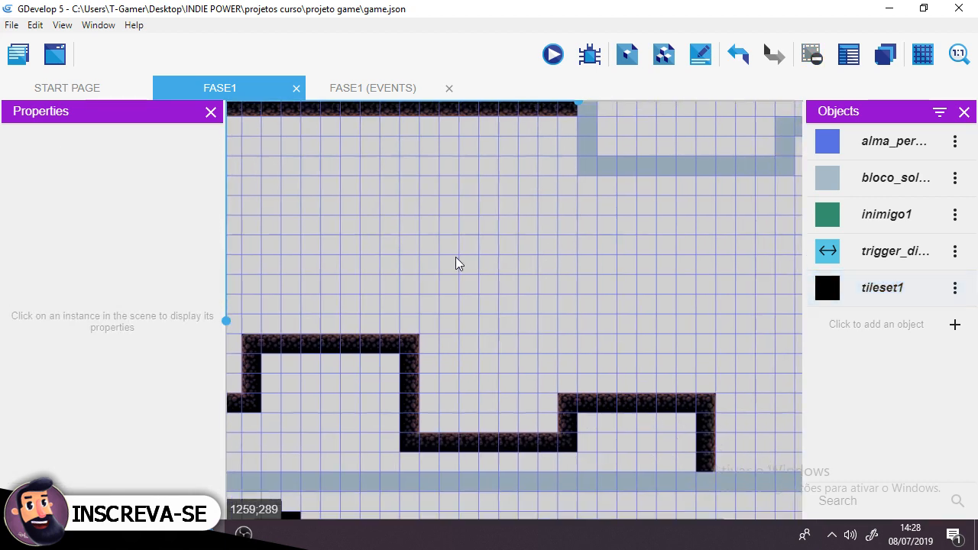
- Copy the tileset1 wall tile at X 1376, Y 512 onto the vertical drop at the upper ceiling's right end
scroll(459, 286, "up", 1)
left_click(518, 432)
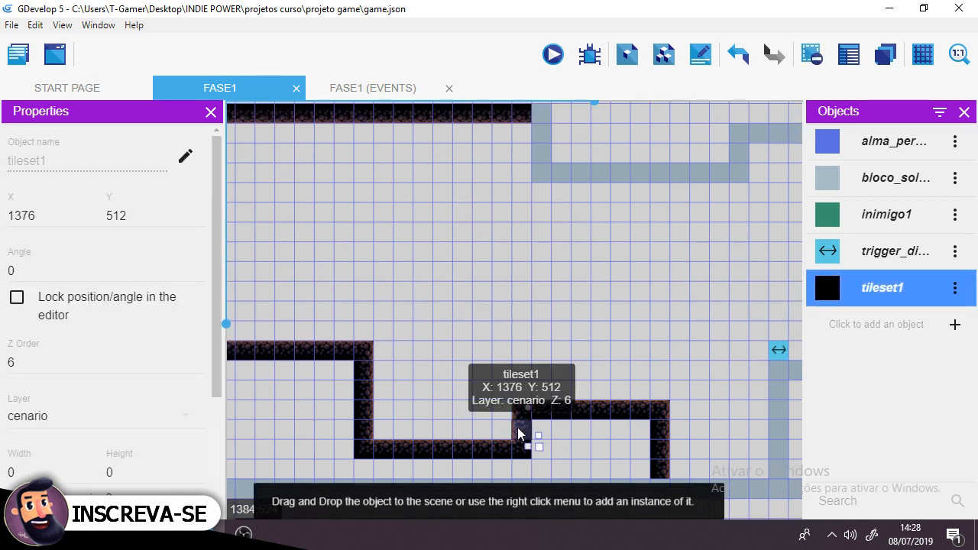
left_click_drag(518, 433, 536, 169)
left_click(481, 339)
- Copy a tileset1 corner tile from the lower floor to the upper ceiling's right end at X 1408, Y 0
middle_click_drag(481, 338, 553, 254)
left_click_drag(451, 458, 563, 225)
left_click(533, 336)
middle_click_drag(533, 337, 547, 260)
middle_click_drag(607, 105, 562, 295)
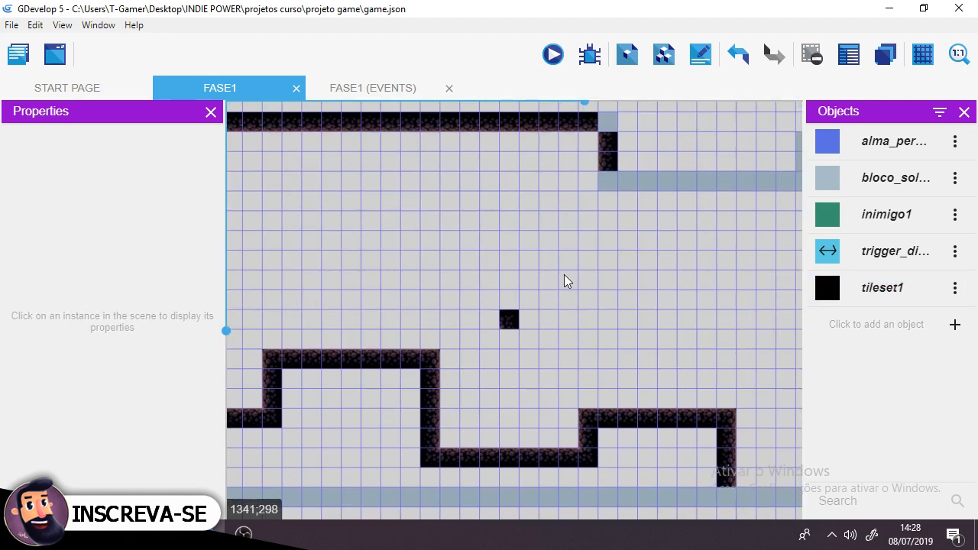
middle_click_drag(551, 189, 549, 215)
left_click_drag(509, 345, 616, 147)
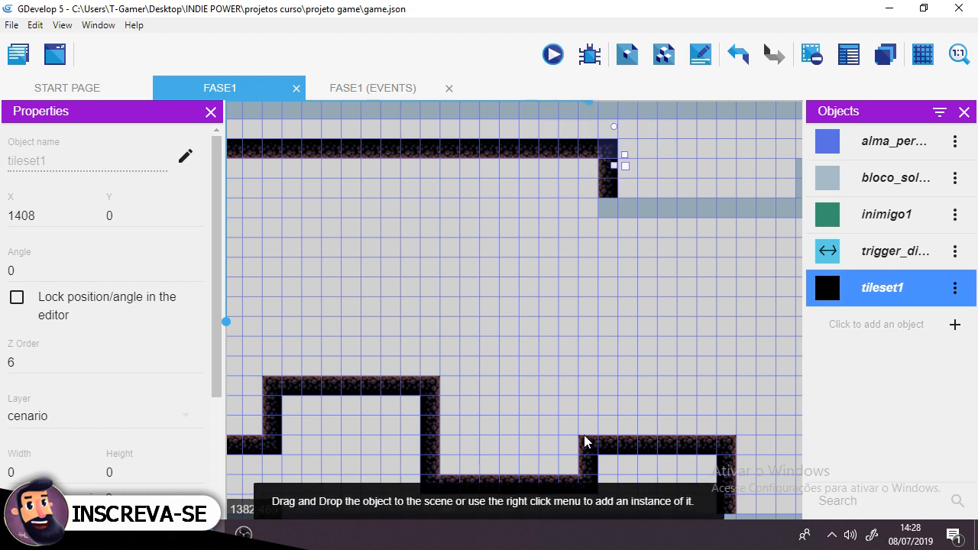
- Copy the platform's top-left corner tile to X 1408, Y 96 and rotate it so its edges face outward at the wall's foot
left_click_drag(589, 446, 616, 212)
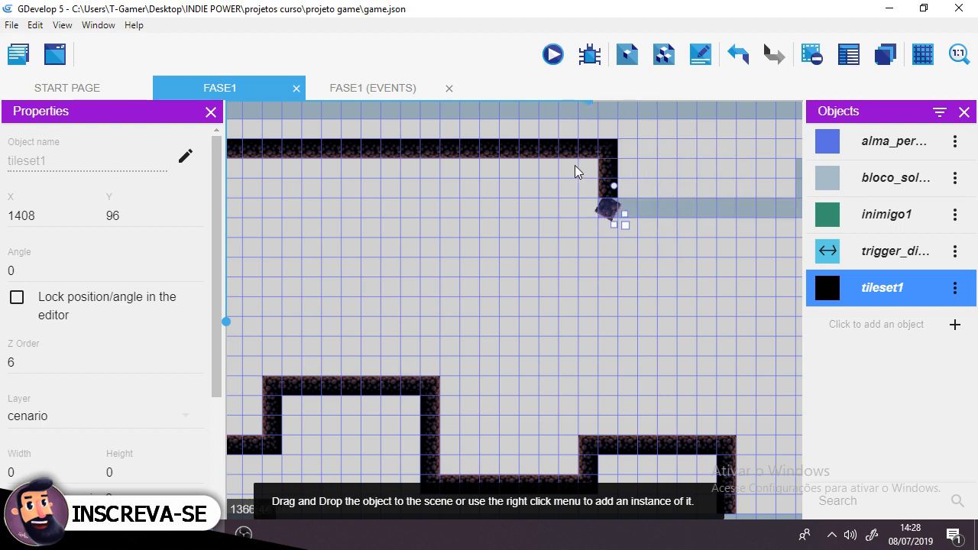
scroll(635, 188, "up", 3)
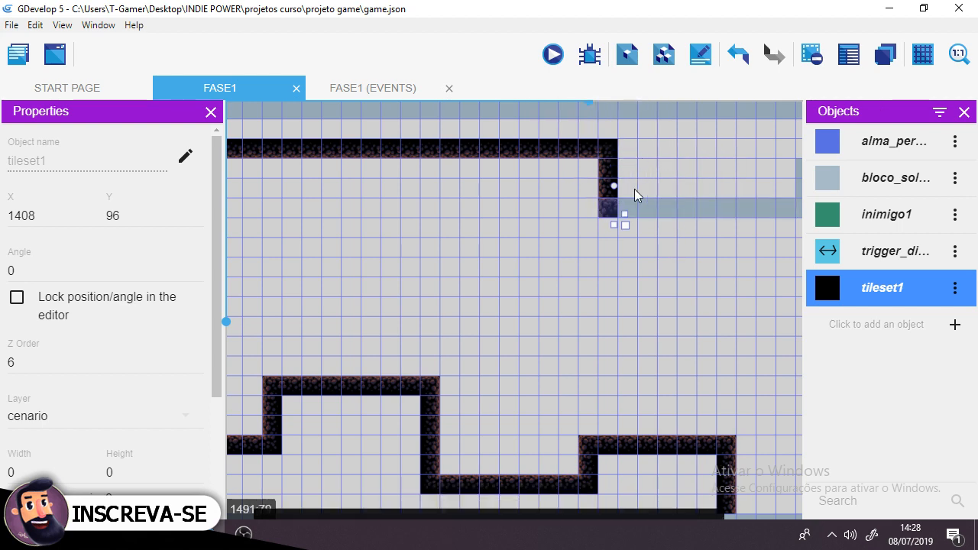
left_click(668, 314)
scroll(546, 257, "up", 3)
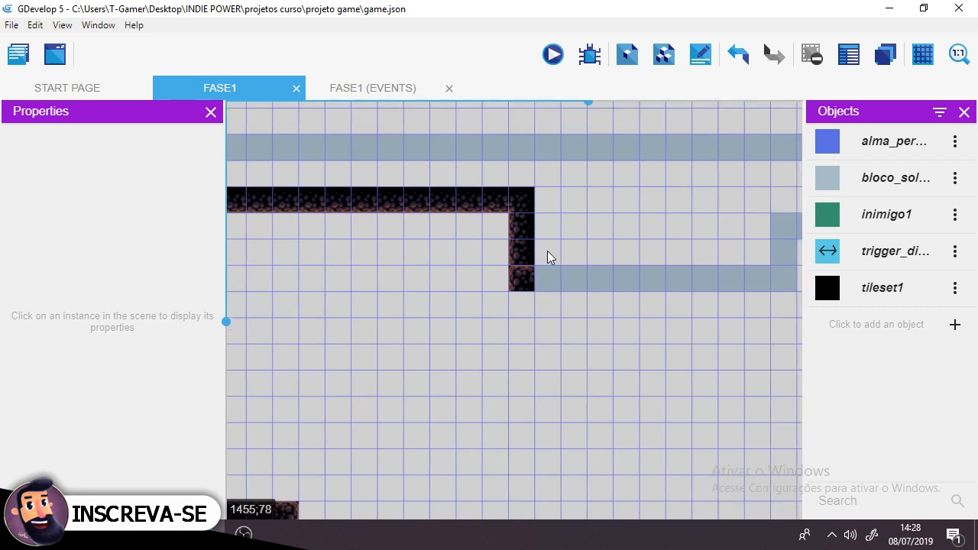
left_click(524, 269)
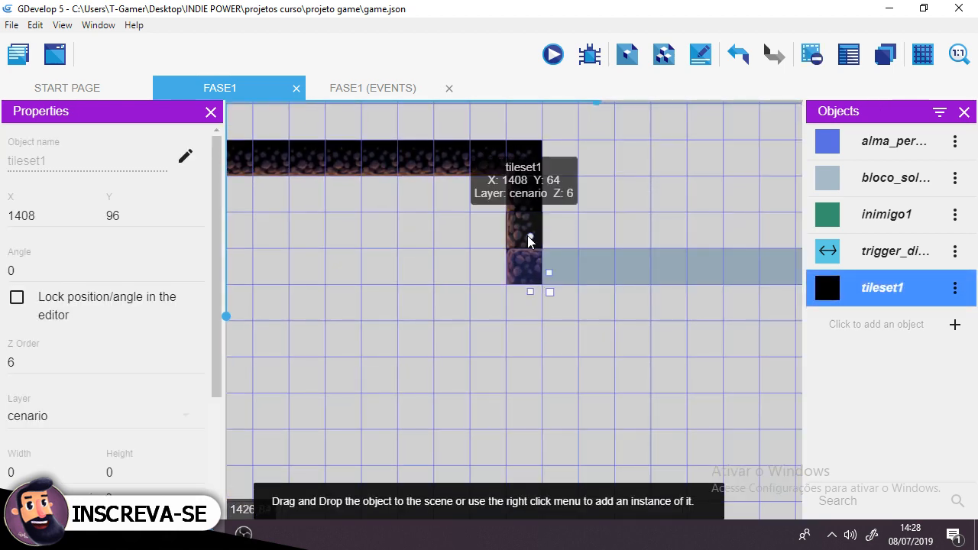
left_click_drag(535, 236, 528, 217)
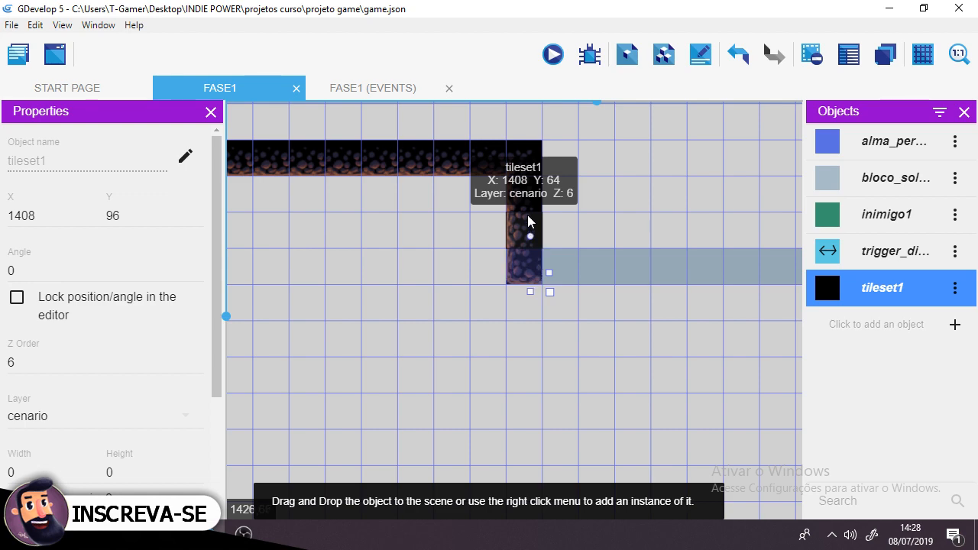
left_click(491, 371)
scroll(491, 371, "down", 3)
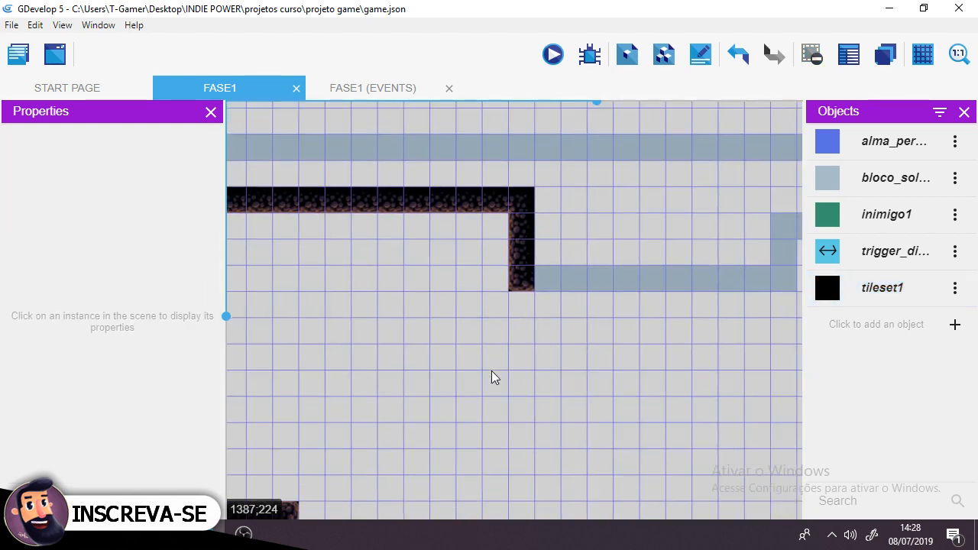
- Fill the lower ceiling section beyond that corner with copies of the tileset1 ceiling tiles up to the next wall
scroll(491, 371, "down", 1)
left_click_drag(499, 220, 739, 290)
left_click(694, 357)
left_click(536, 410)
scroll(537, 410, "down", 6)
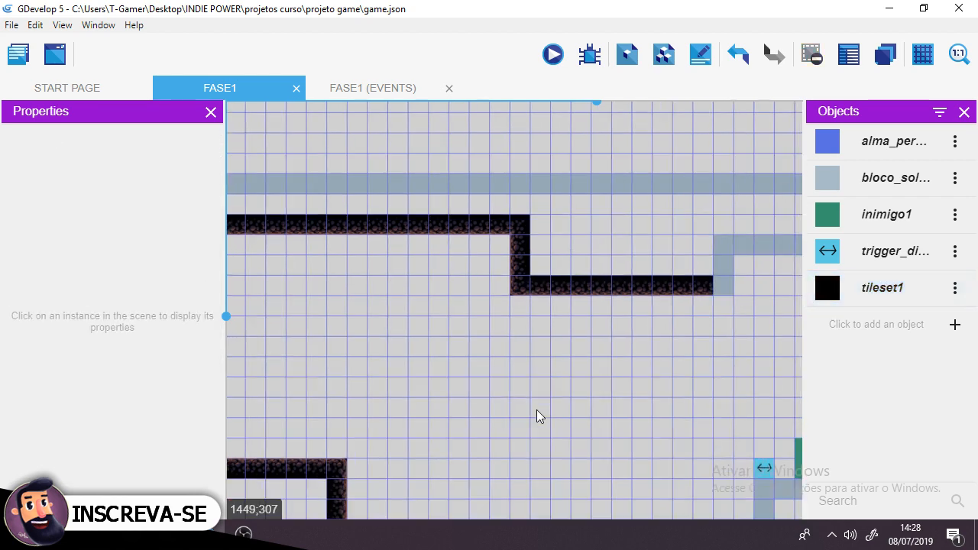
- Copy the rotated ceiling corner tile to the spare tileset1 tiles below the level
middle_click_drag(461, 431, 505, 251)
left_click_drag(593, 103, 565, 106)
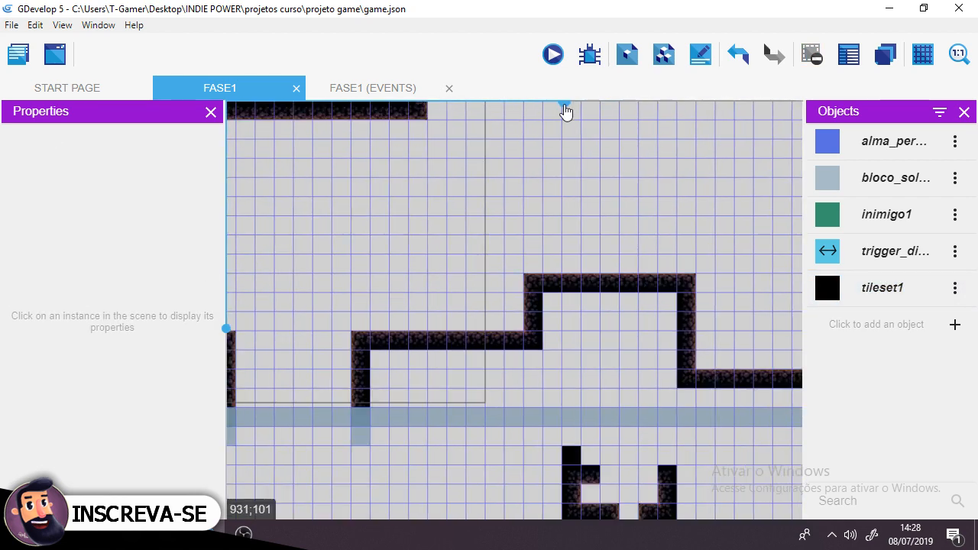
middle_click_drag(574, 215, 357, 209)
left_click(615, 119)
left_click_drag(615, 120, 493, 474, "ctrl")
middle_click_drag(514, 471, 597, 388)
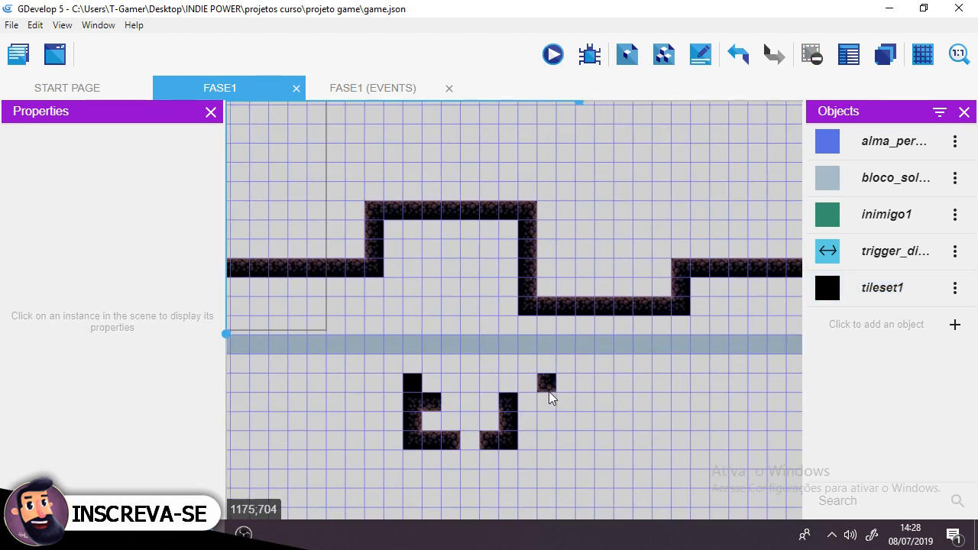
left_click_drag(546, 387, 546, 412)
- Copy the opposite ceiling corner tile (X 672, Y 96, angle 90) and place it beside the other spare corner tile
left_click(450, 177)
middle_click_drag(450, 176, 475, 311)
left_click(298, 180)
left_click_drag(298, 180, 684, 345, "ctrl")
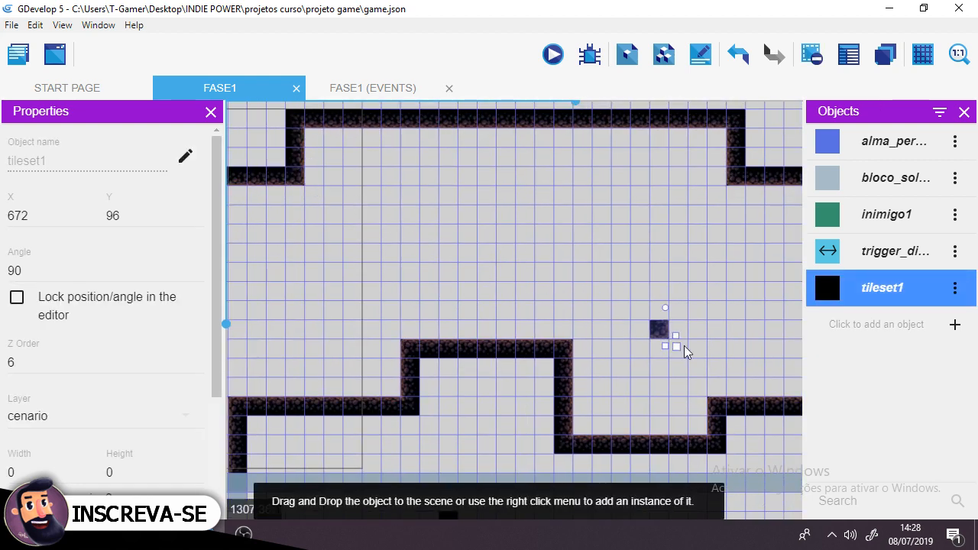
left_click(655, 411)
middle_click_drag(655, 410, 561, 226)
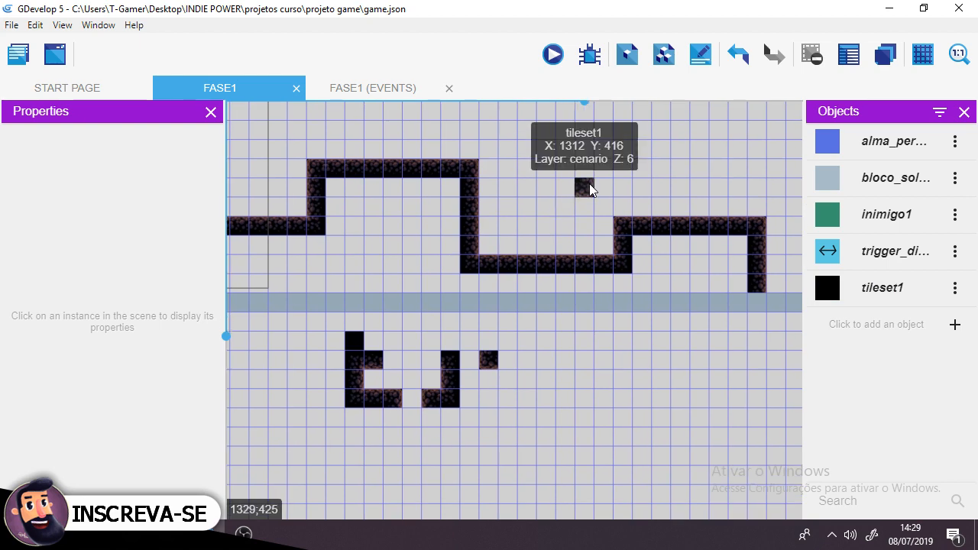
left_click_drag(585, 191, 526, 361)
left_click(501, 426)
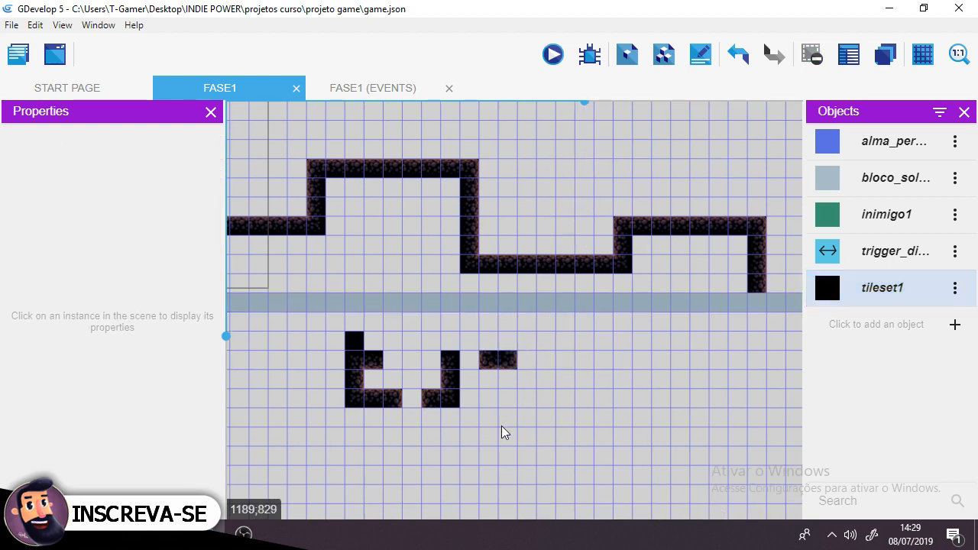
- Look over the dressed level back to the start area and check the scene's layers for the fundo layer
middle_click_drag(572, 255, 345, 299)
middle_click_drag(527, 332, 380, 309)
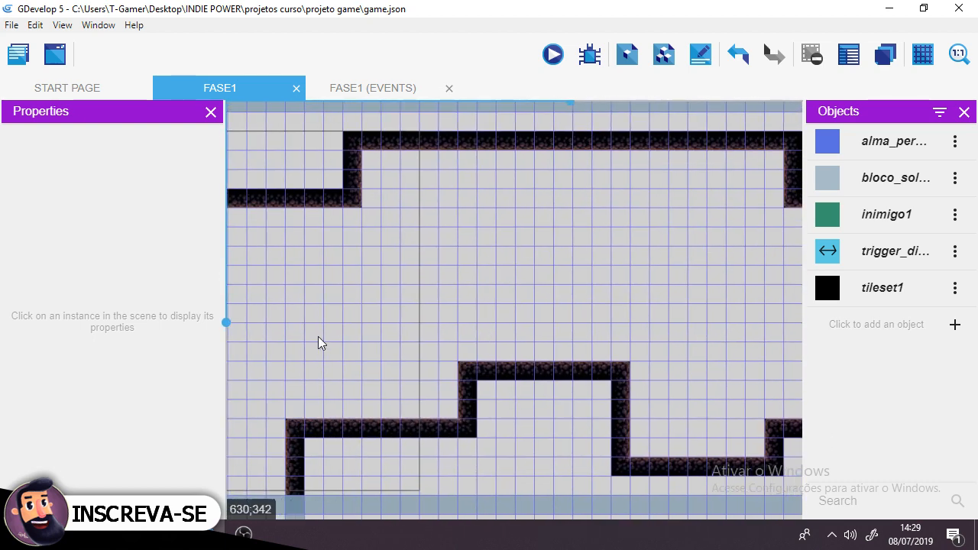
middle_click_drag(318, 336, 702, 285)
middle_click_drag(551, 277, 487, 325)
scroll(461, 315, "down", 3)
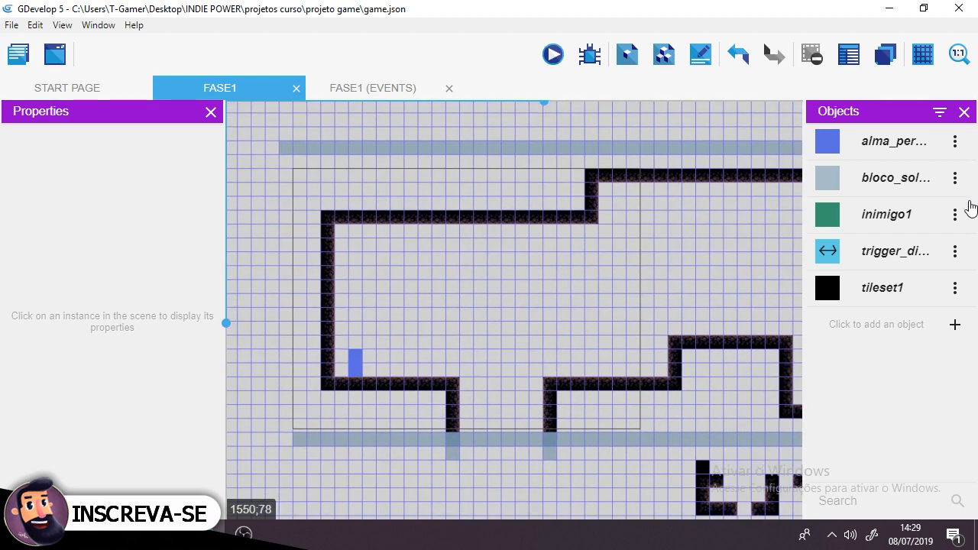
left_click(892, 57)
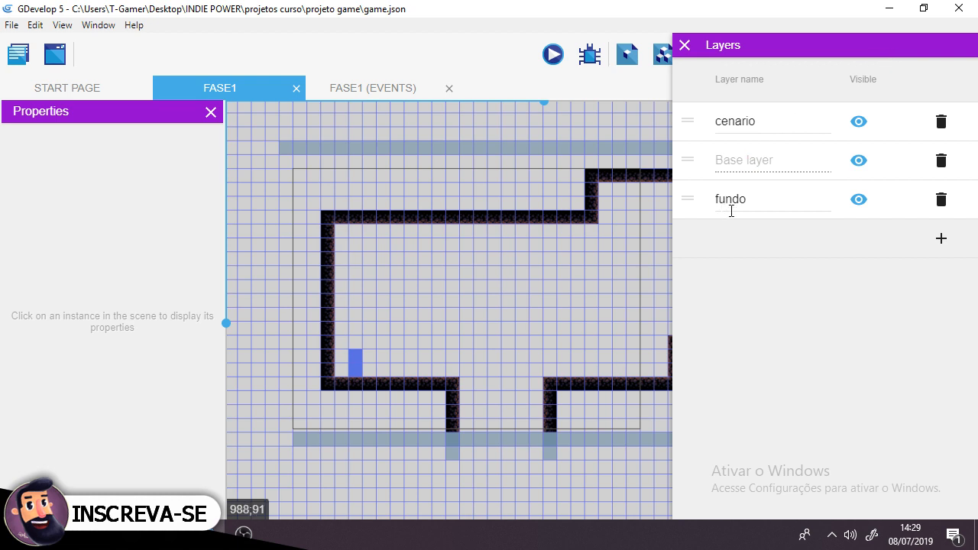
left_click(684, 45)
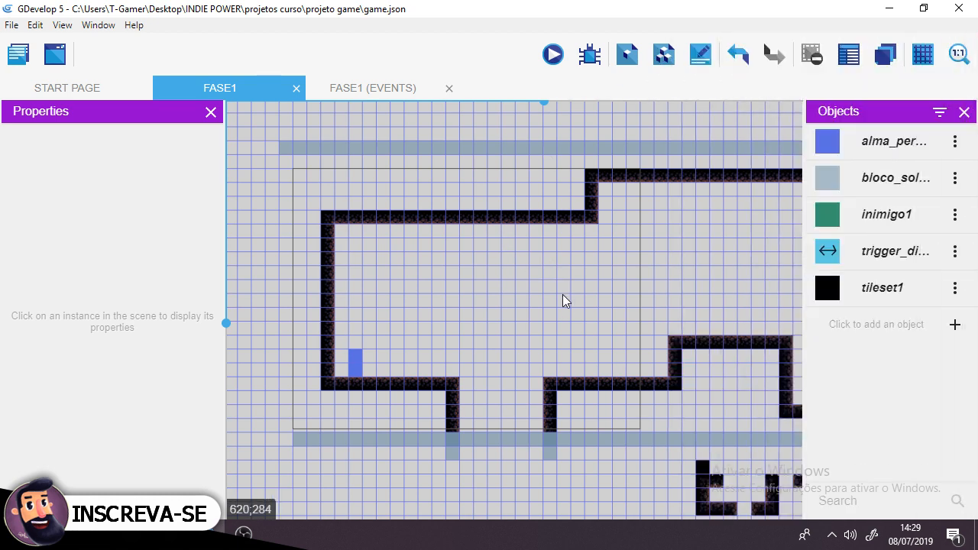
scroll(567, 305, "down", 2)
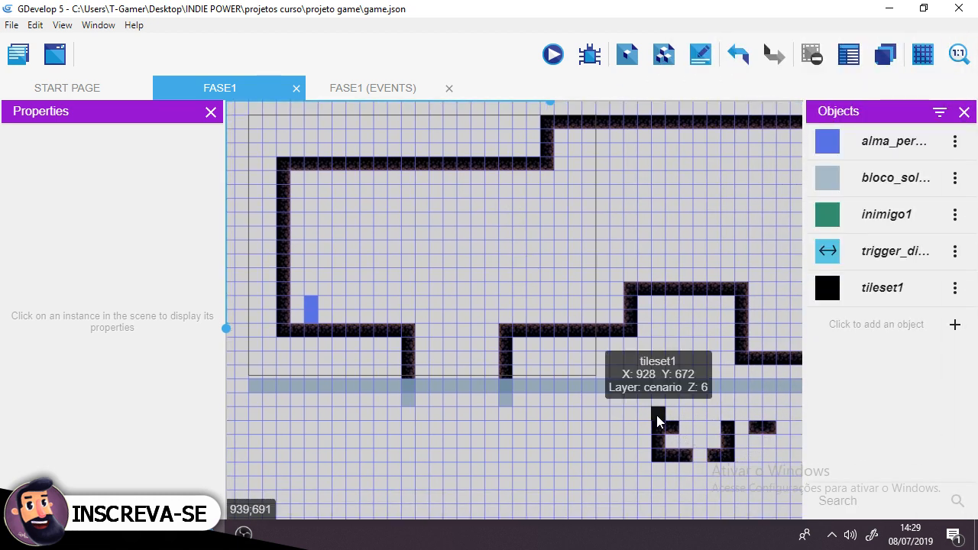
- Assign the plain black spare tileset1 tile to the fundo layer and enlarge it from X 0, Y 0 to 800 × 608
left_click_drag(656, 415, 386, 251)
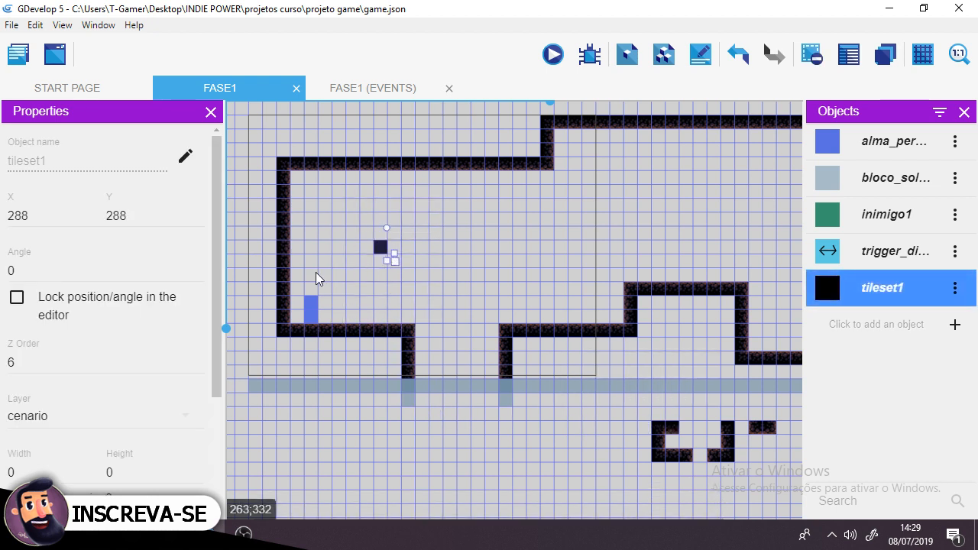
left_click(184, 419)
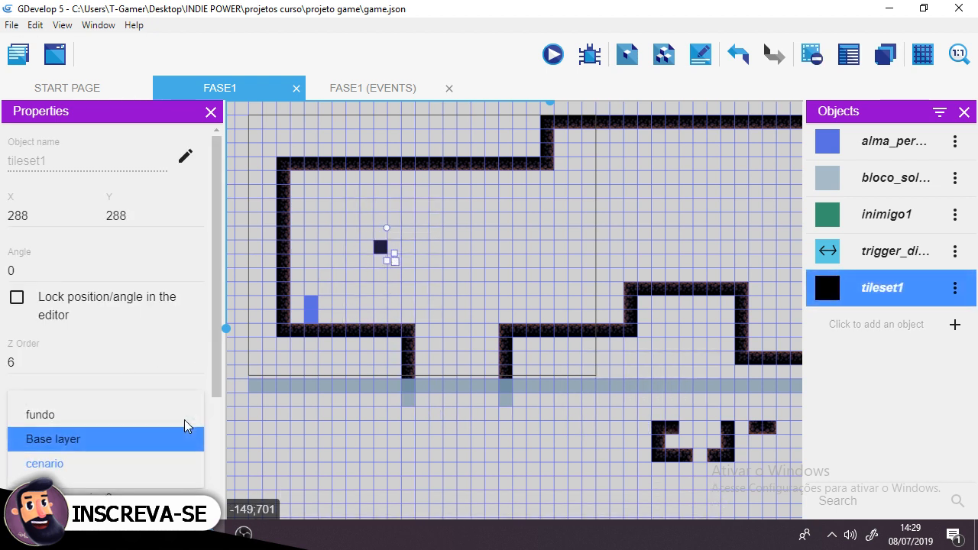
left_click(163, 413)
left_click(326, 230)
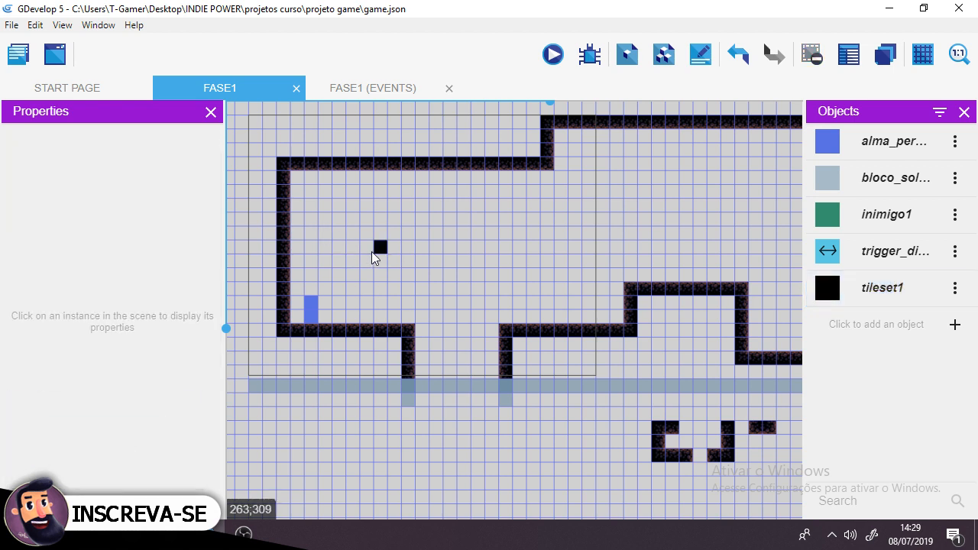
left_click_drag(380, 247, 260, 128)
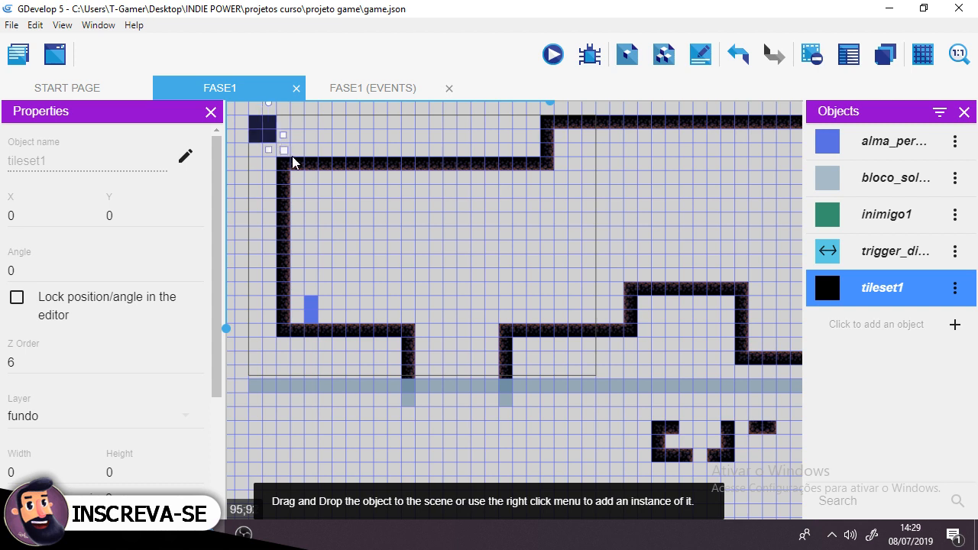
left_click_drag(292, 156, 604, 385)
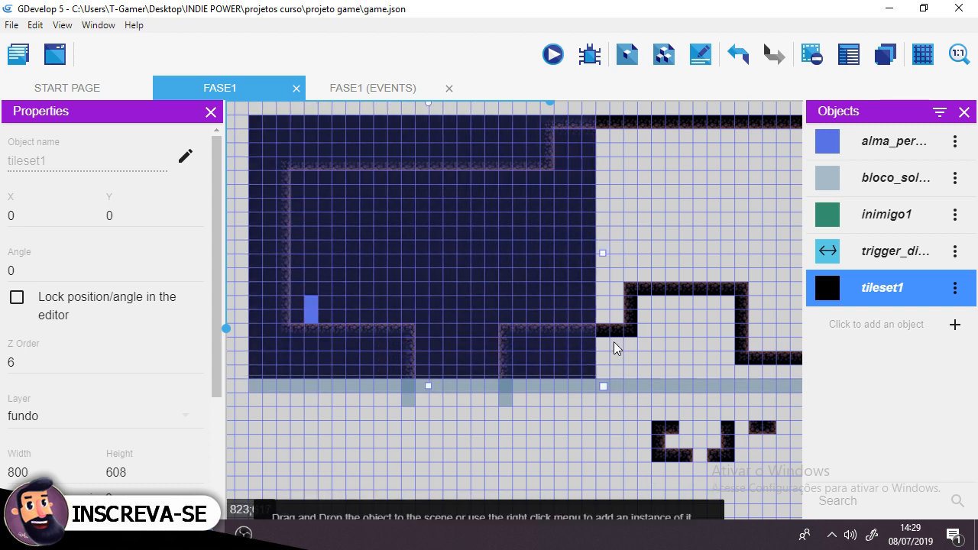
- Play-test the scene in a preview, running and jumping the character past the first platforms to check the black background
left_click(669, 239)
middle_click_drag(655, 210, 674, 237)
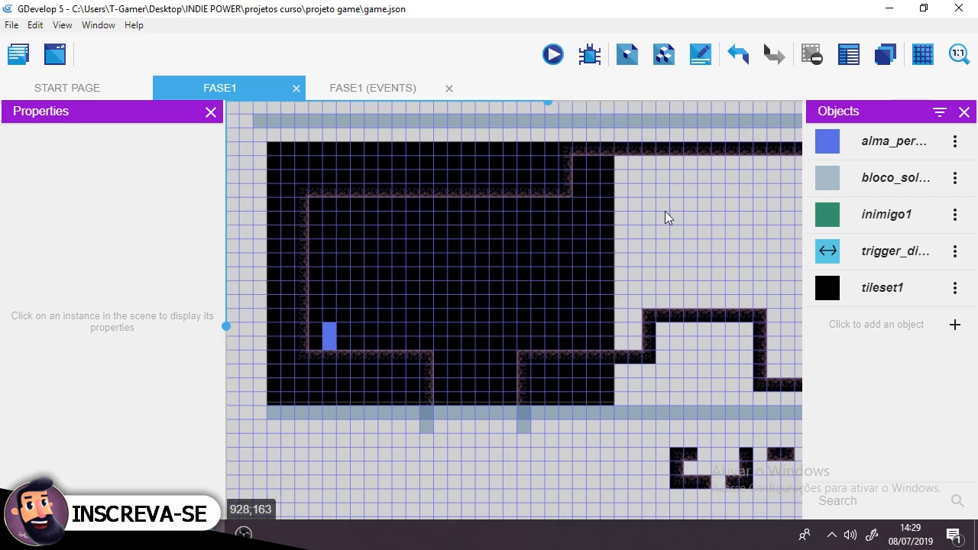
middle_click_drag(676, 244, 622, 240)
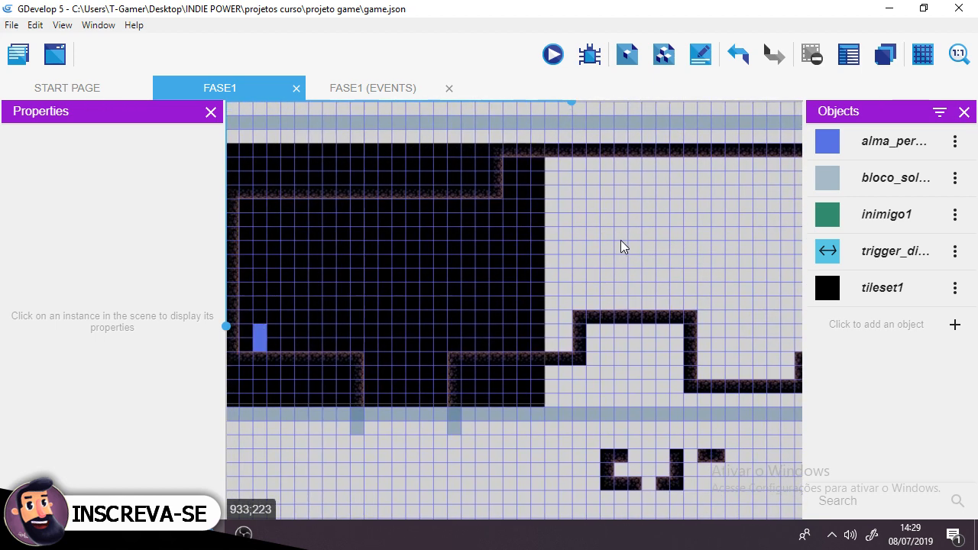
left_click(553, 54)
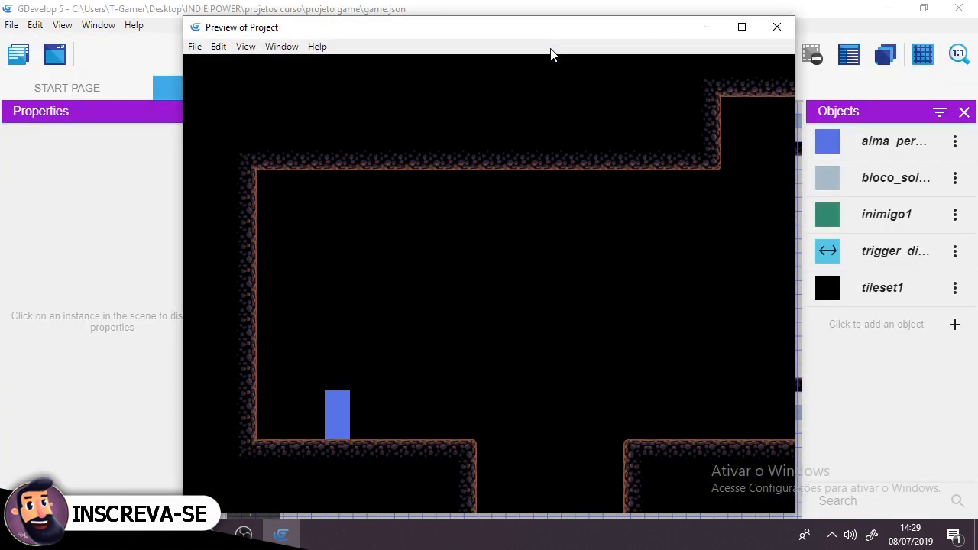
key("Right")
key("space")
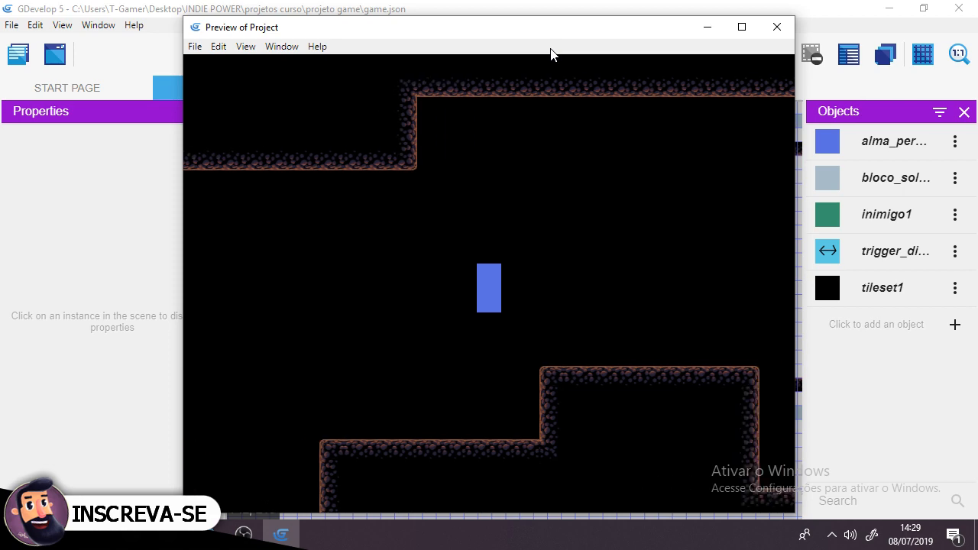
key("Right")
key("space")
key("space")
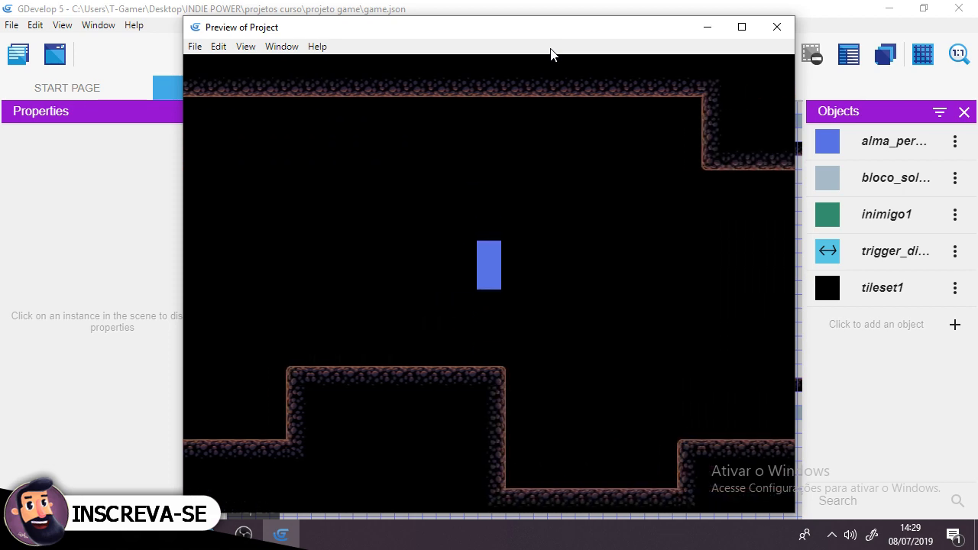
key("Right")
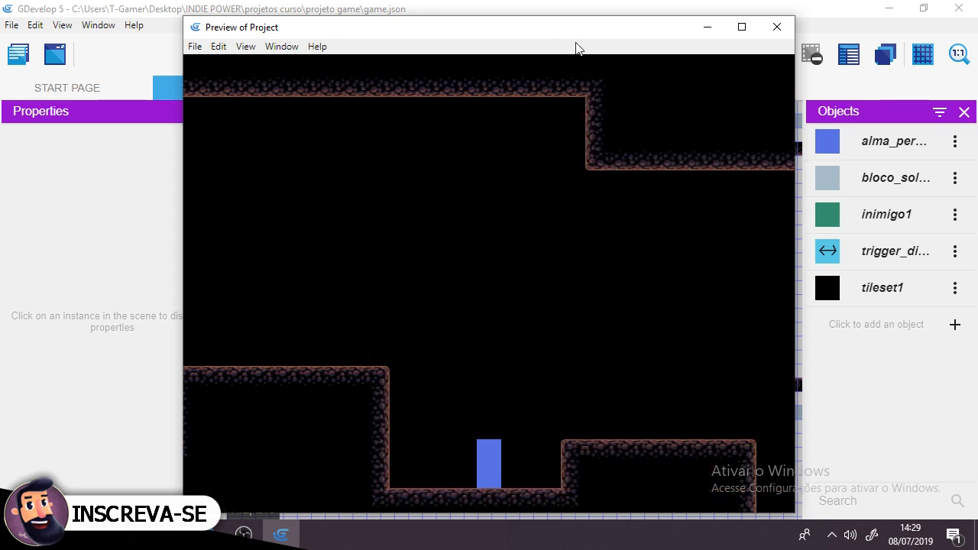
left_click(777, 27)
- Duplicate the camera-centering action on alma_personagem in the scene events and set the copy's layer to "fundo"
left_click(350, 90)
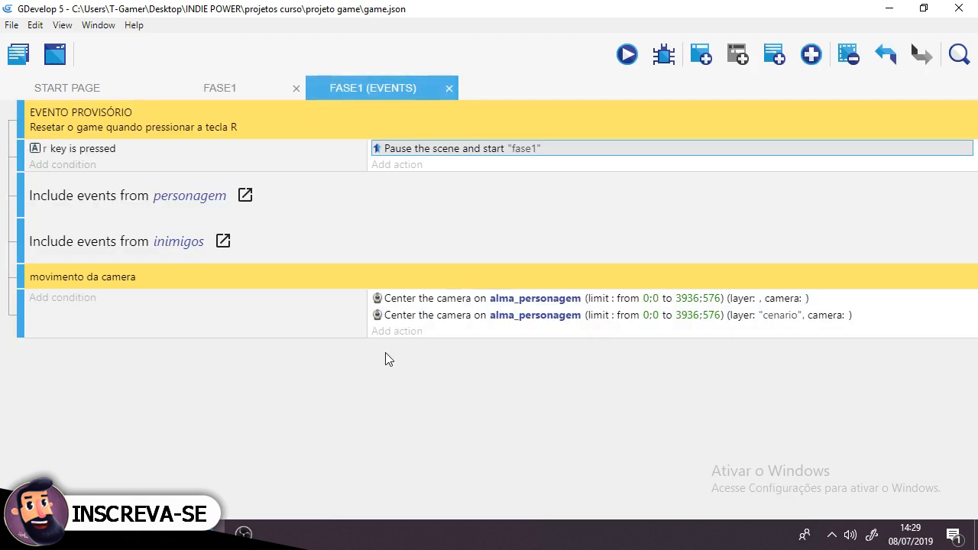
left_click(409, 319)
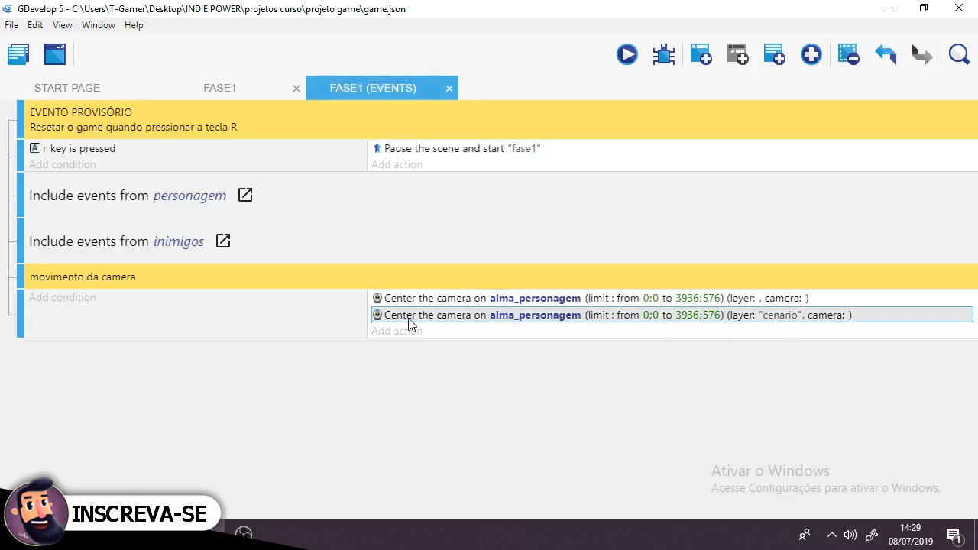
key("ctrl+v")
double_click(930, 333)
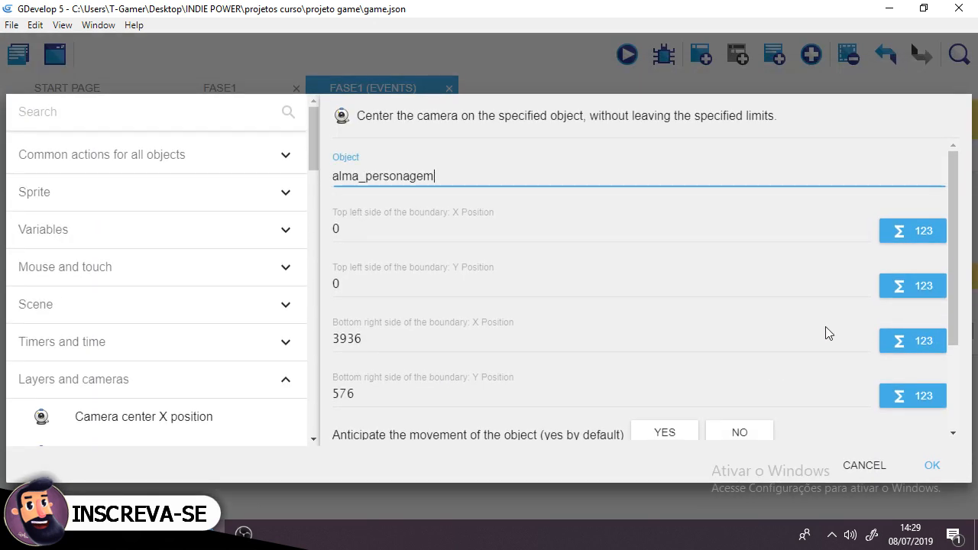
scroll(800, 335, "down", 3)
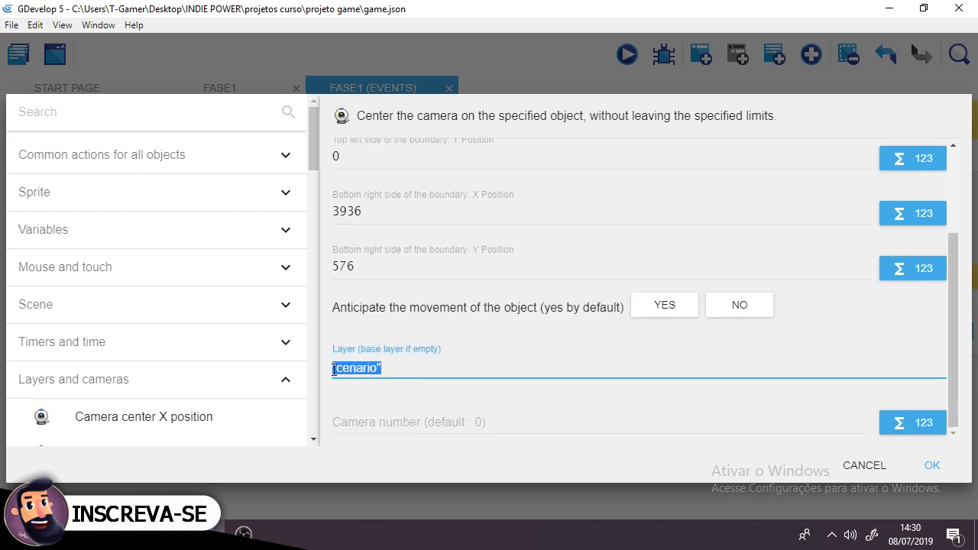
key("BackSpace")
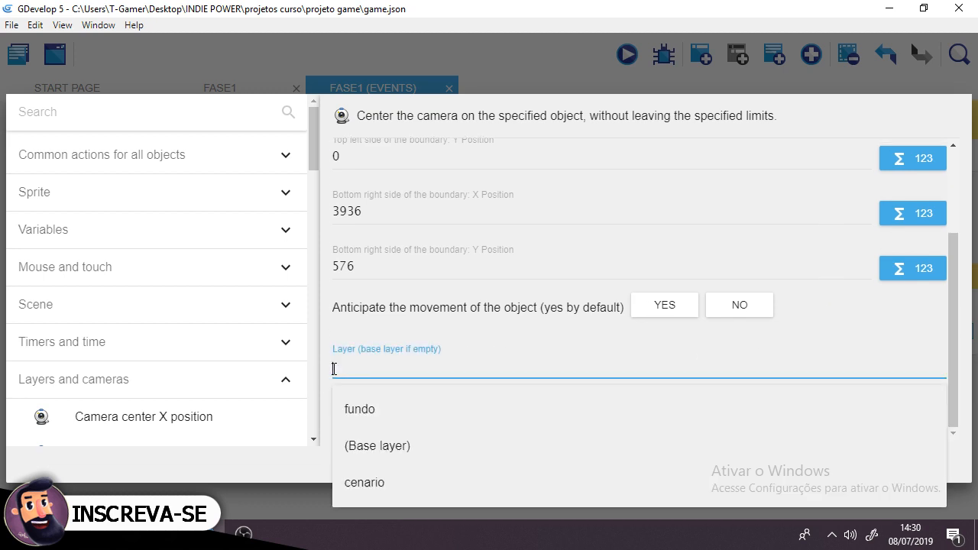
left_click(394, 412)
left_click(934, 463)
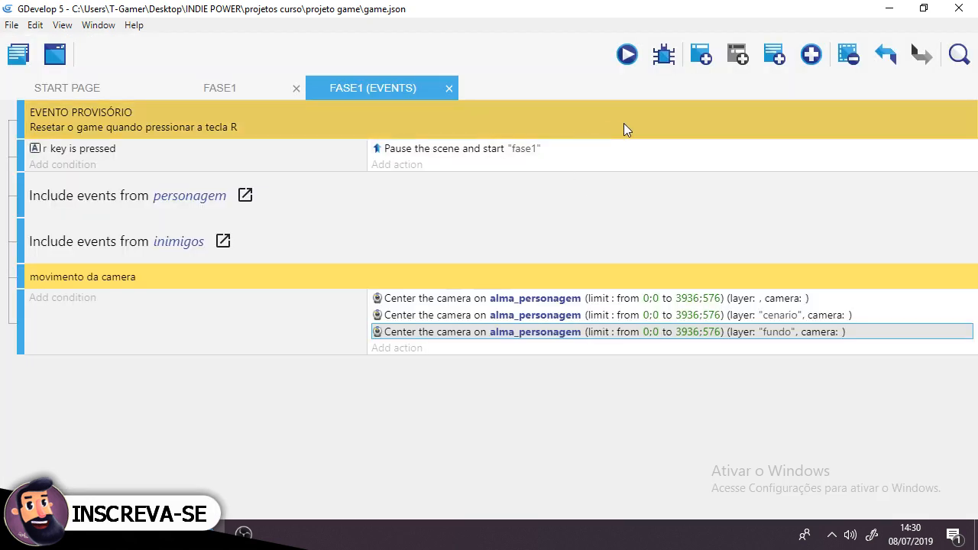
- Play-test the background's movement with the fundo camera action, and delete that action from the camera movement event
left_click(626, 54)
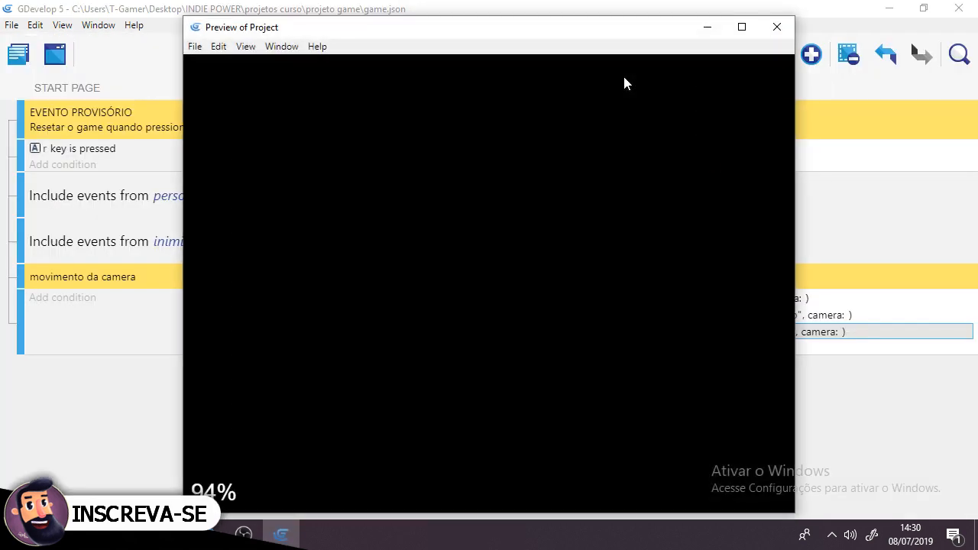
key("Right")
key("space")
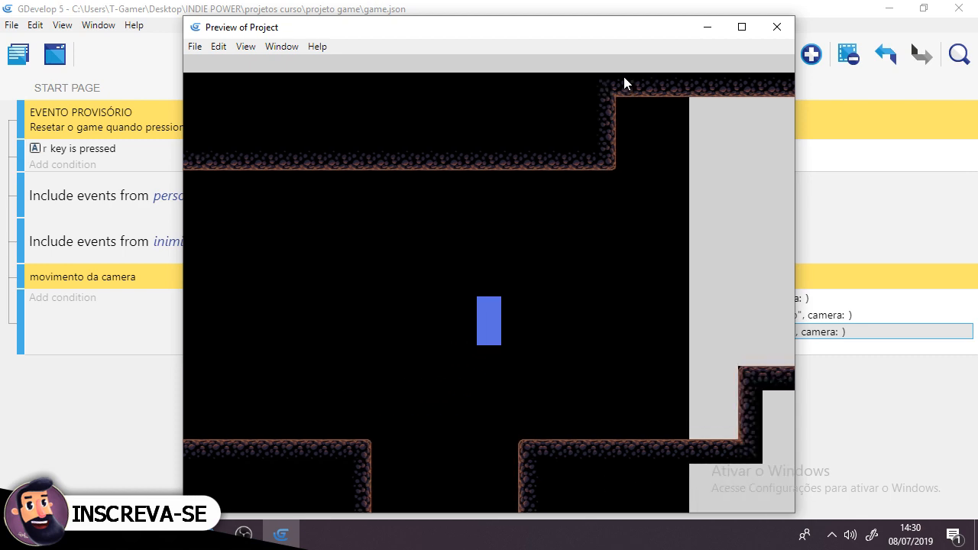
key("space")
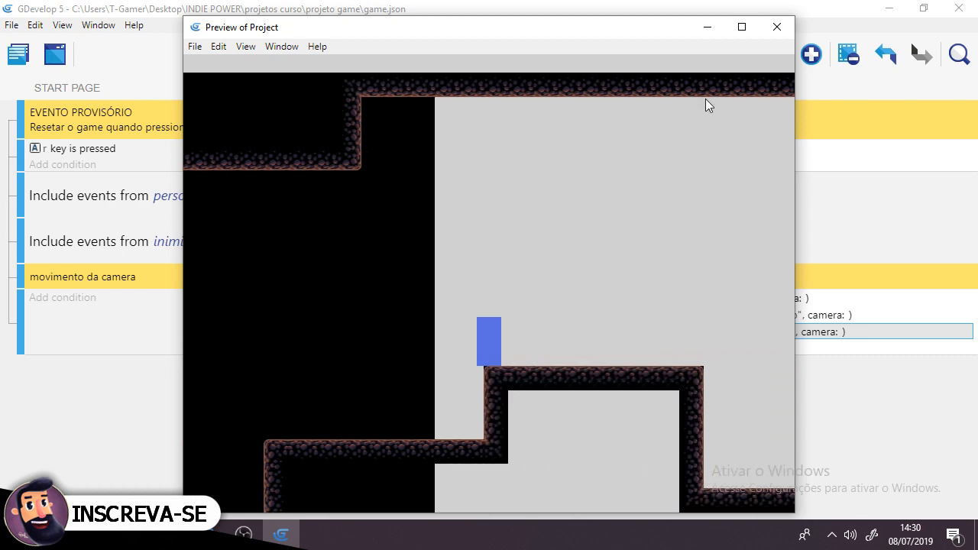
left_click(777, 27)
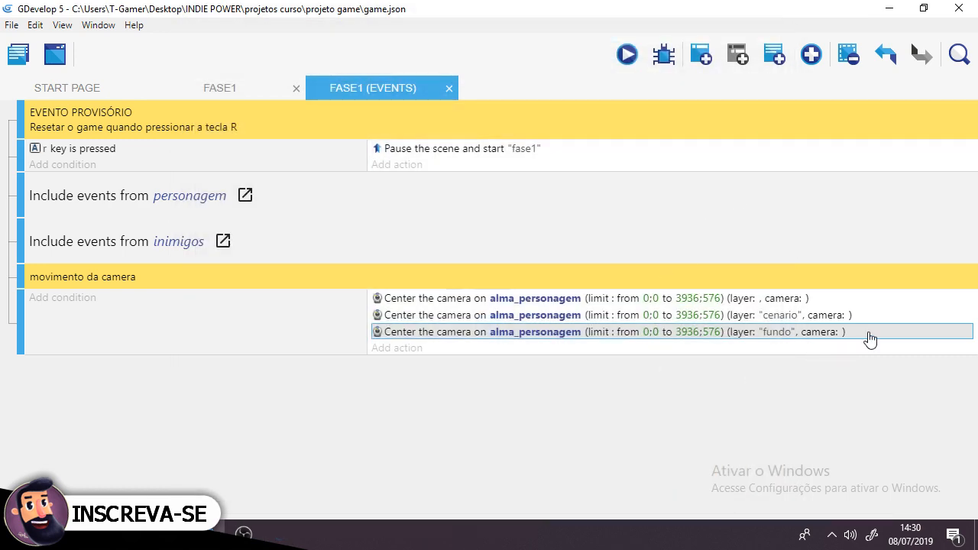
key("Delete")
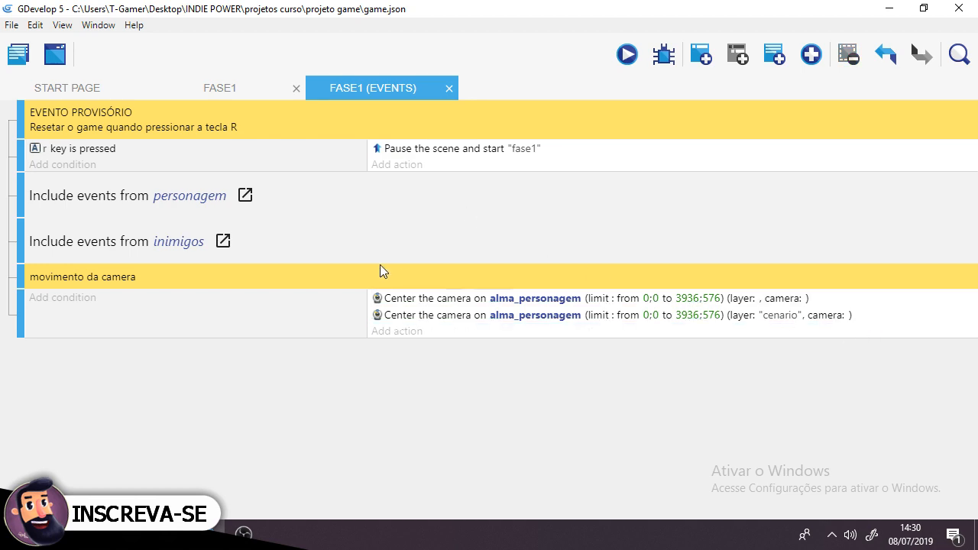
- Place a copy of a tileset1 rock tile near the upper-left corner of the FASE1 background and assign it to the fundo layer
left_click(219, 88)
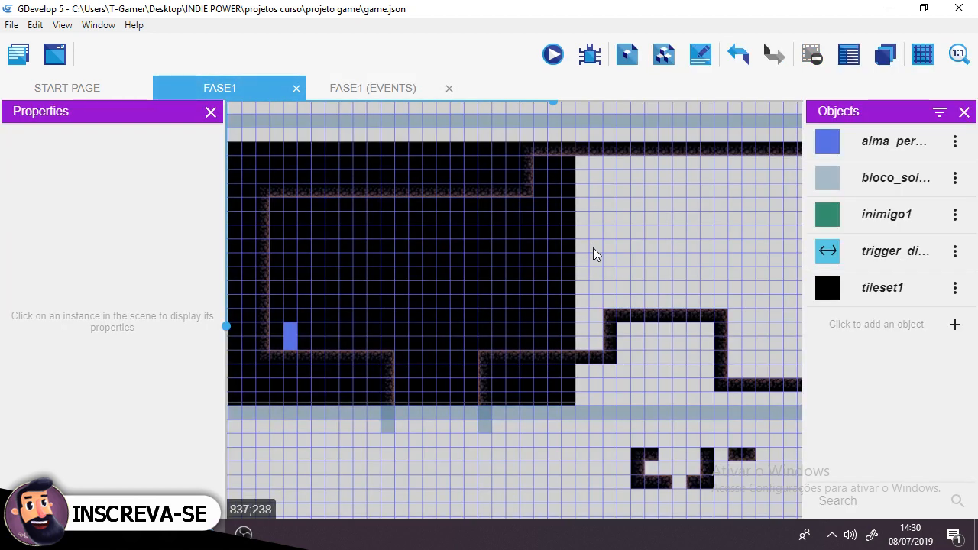
middle_click_drag(593, 247, 632, 243)
left_click_drag(659, 450, 275, 184)
scroll(92, 275, "down", 2)
left_click(91, 274)
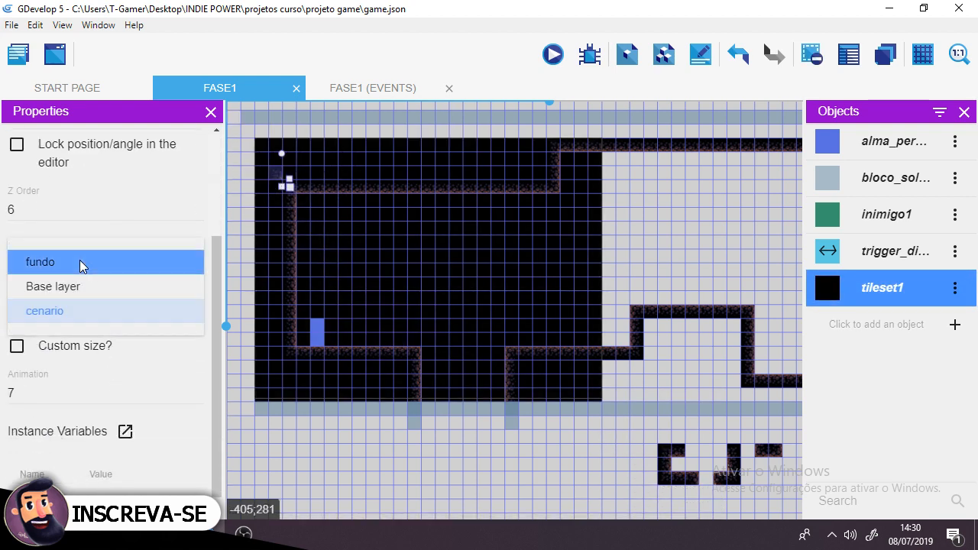
left_click(83, 264)
left_click(243, 170)
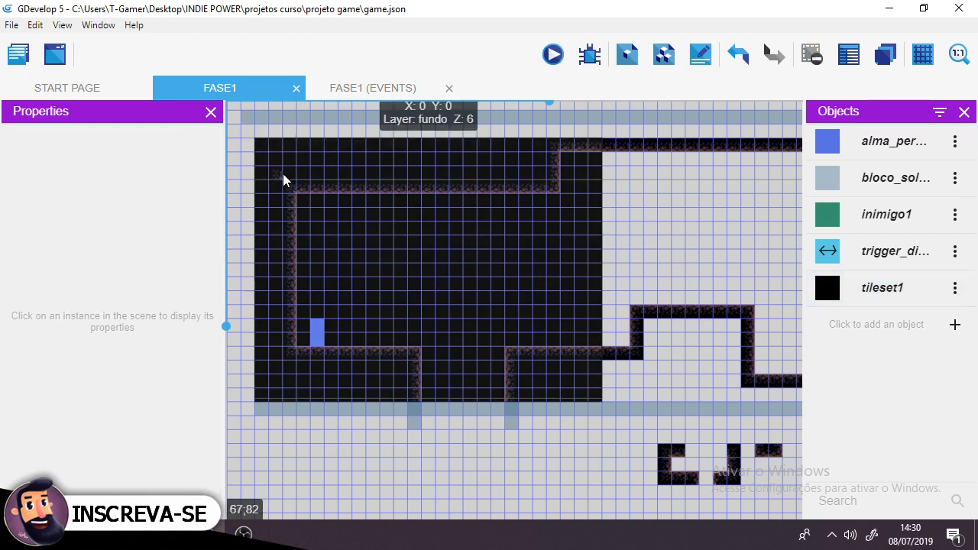
- Play-test the level through to the enemy platform to check the fundo-layer test tile, and delete that tile from the scene
left_click(554, 55)
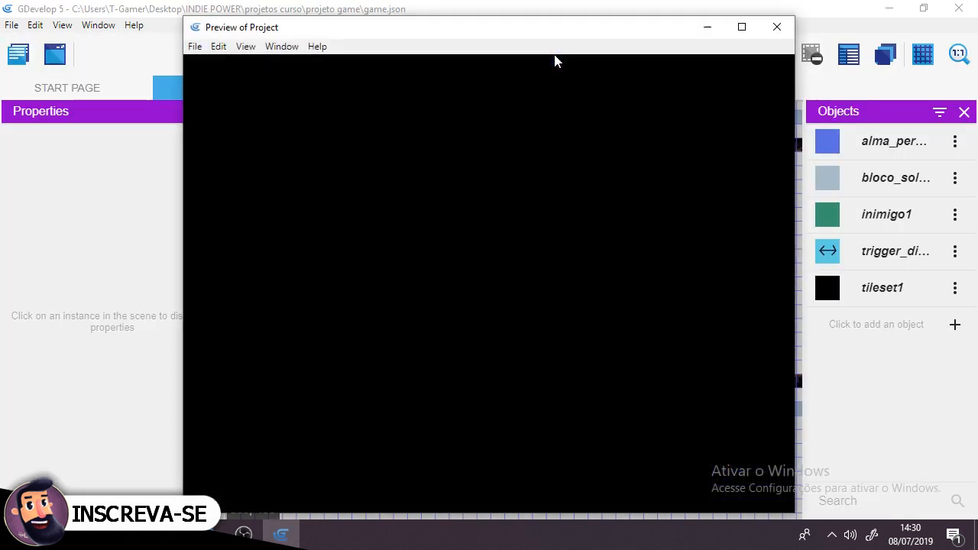
key("Right")
key("space")
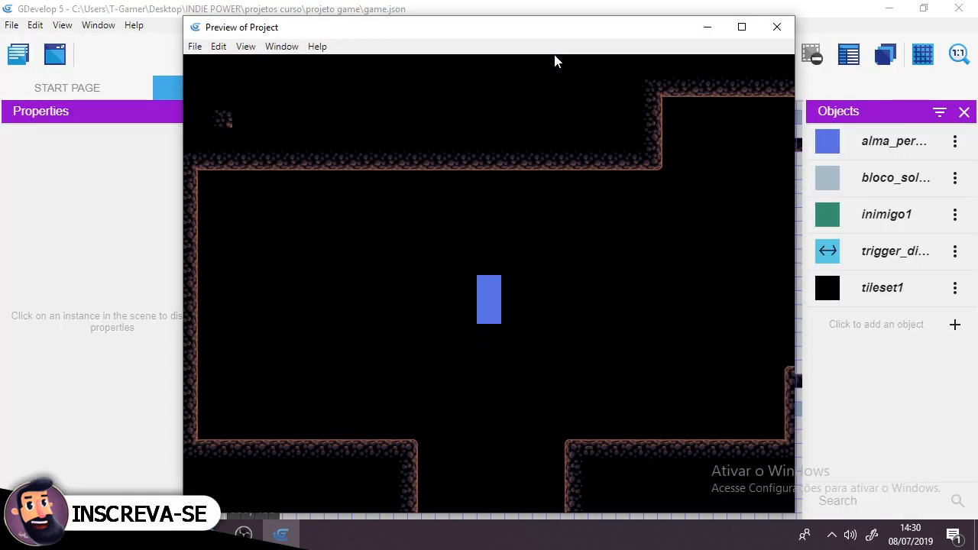
key("space")
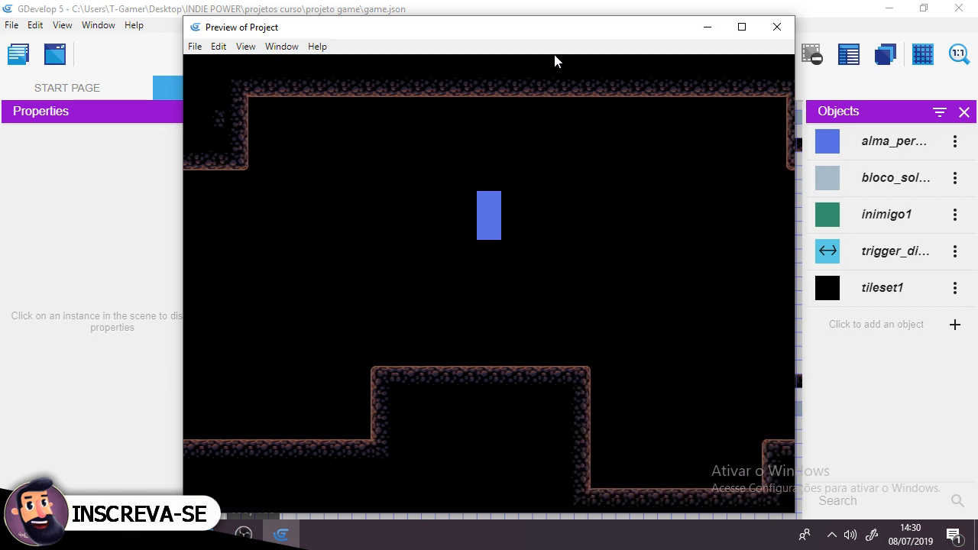
key("space")
key("Right")
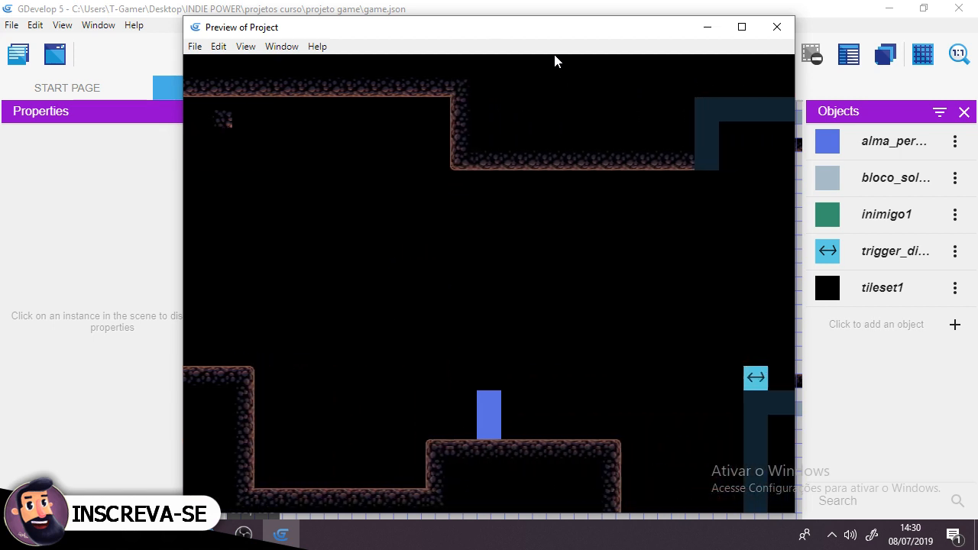
key("space")
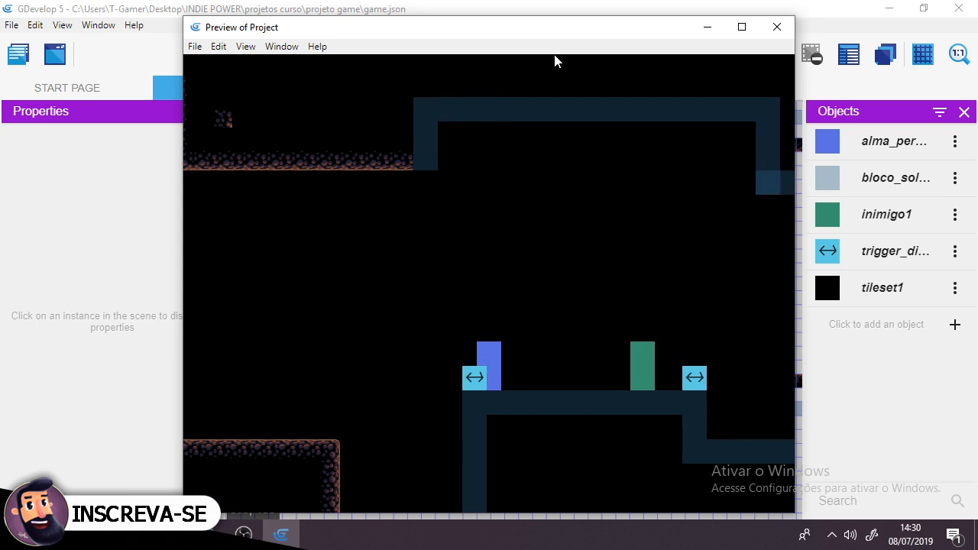
key("space")
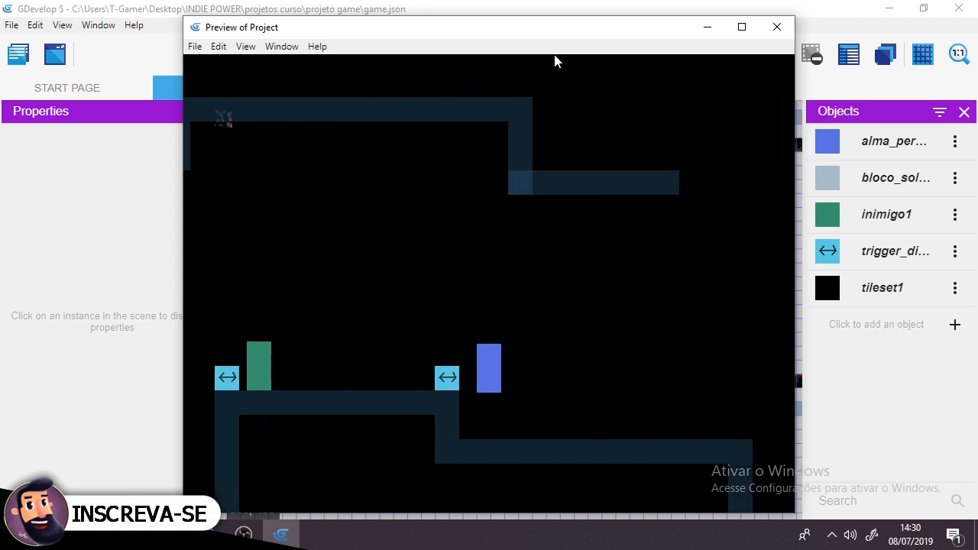
left_click(777, 27)
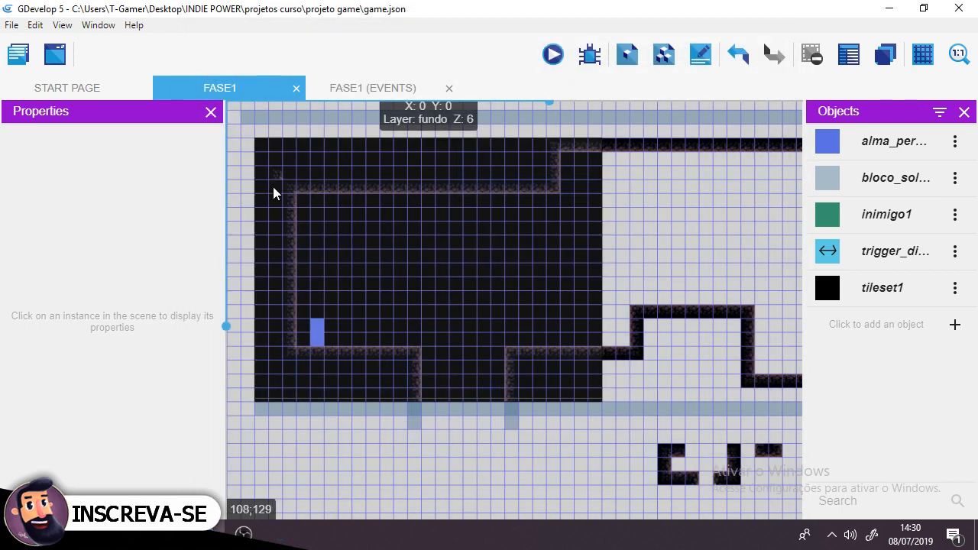
left_click(279, 173)
key("Delete")
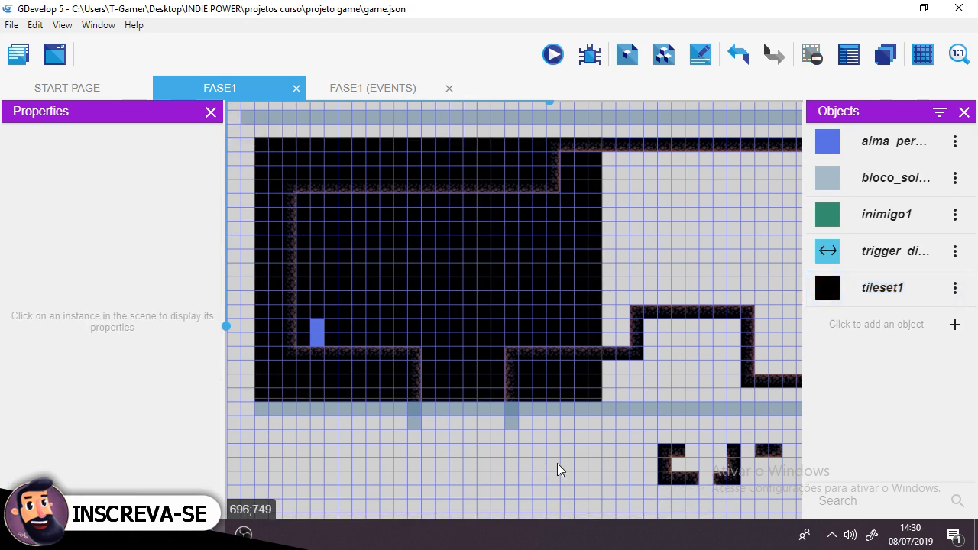
- Examine the level layout from the black background area to the untextured blocks around the enemy
middle_click_drag(557, 463, 302, 426)
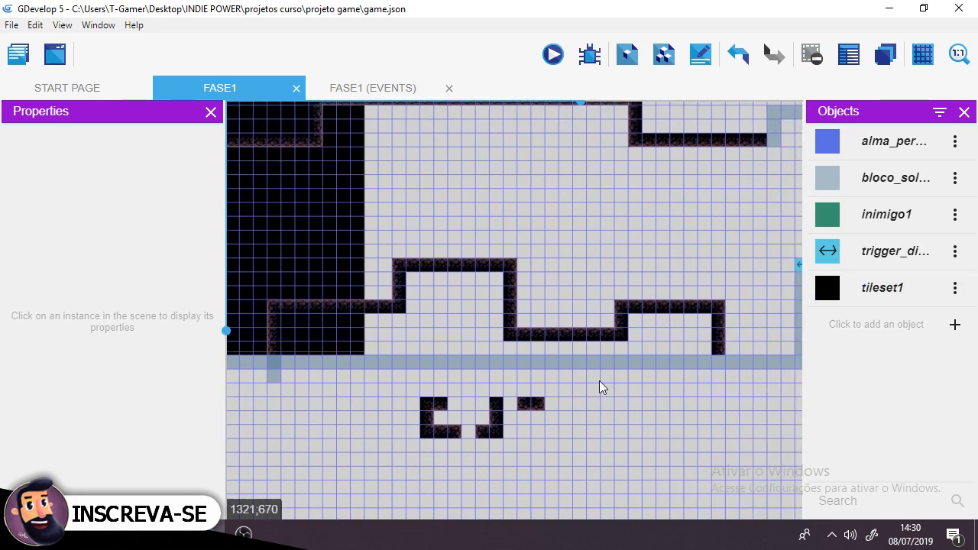
middle_click_drag(670, 404, 458, 431)
middle_click_drag(486, 220, 539, 249)
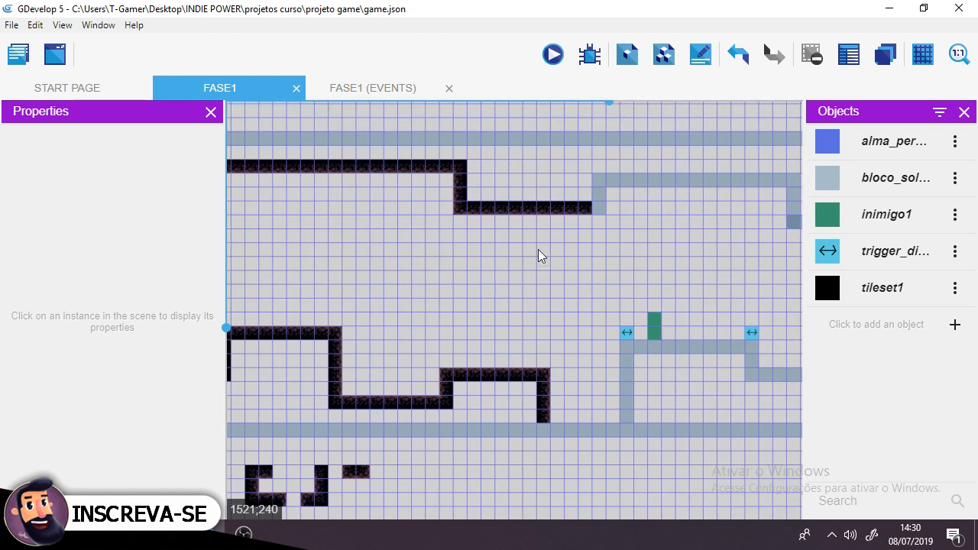
middle_click_drag(356, 286, 671, 282)
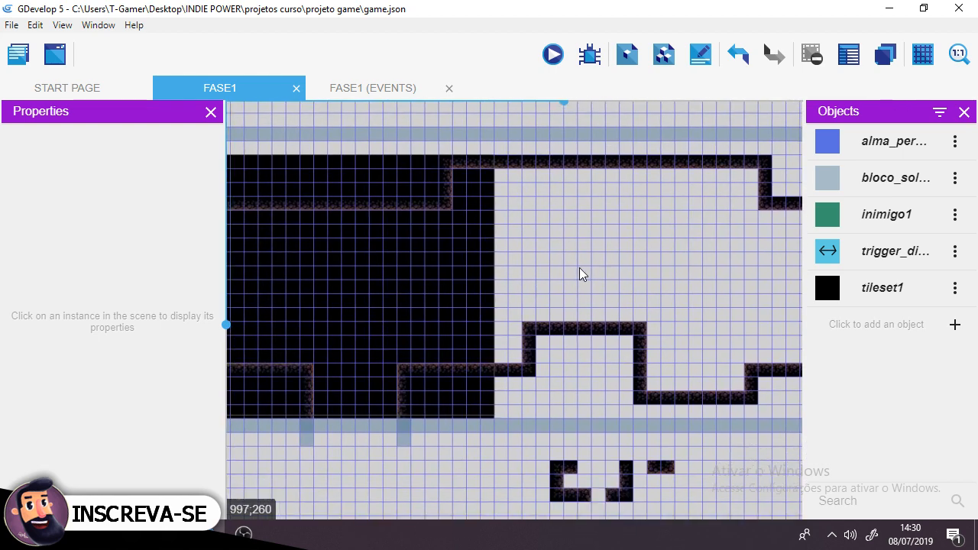
middle_click_drag(580, 268, 434, 301)
middle_click_drag(659, 321, 393, 313)
middle_click_drag(625, 274, 557, 260)
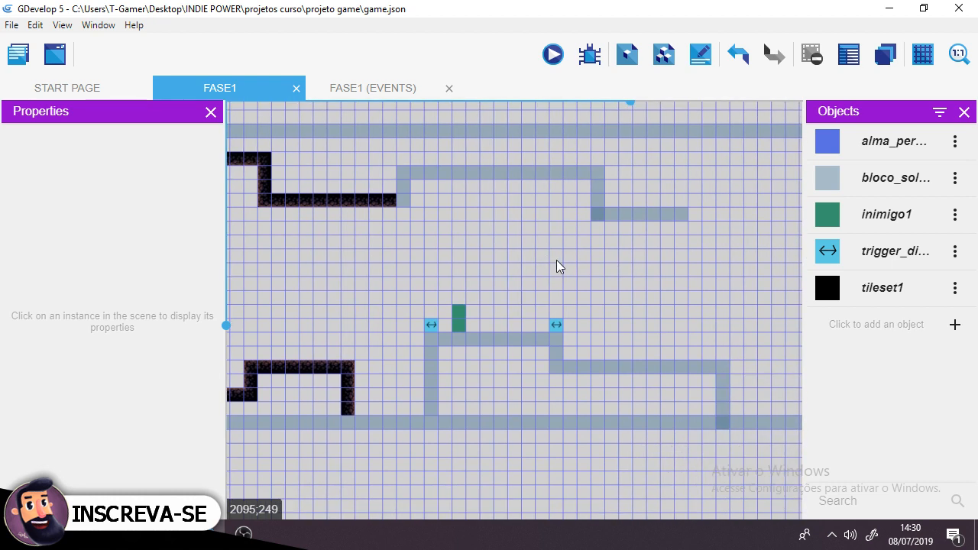
- Rename the inimigo1 object serra_1 and add the images serra1-0000 through serra1-0003 from graficos/serra1 to its animation
double_click(899, 218)
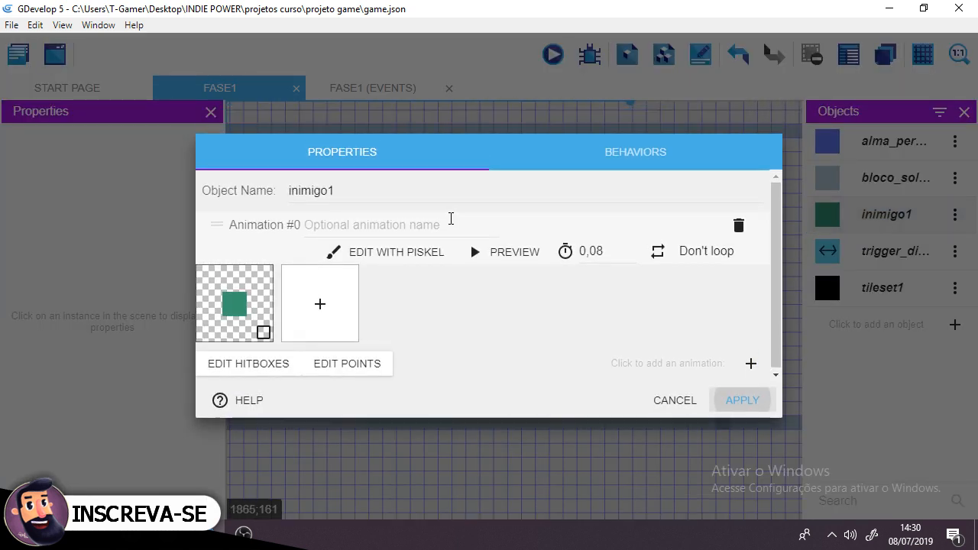
left_click_drag(358, 189, 285, 201)
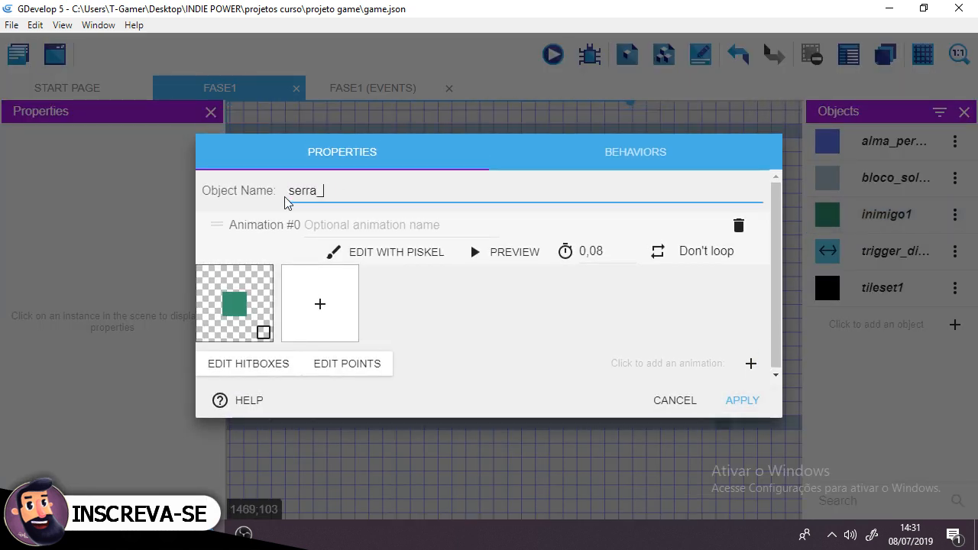
left_click(324, 308)
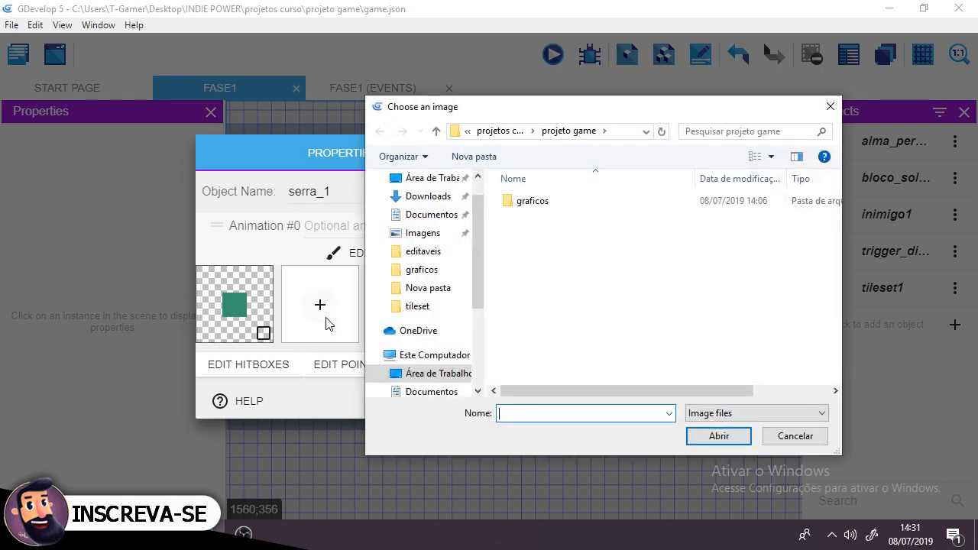
double_click(562, 203)
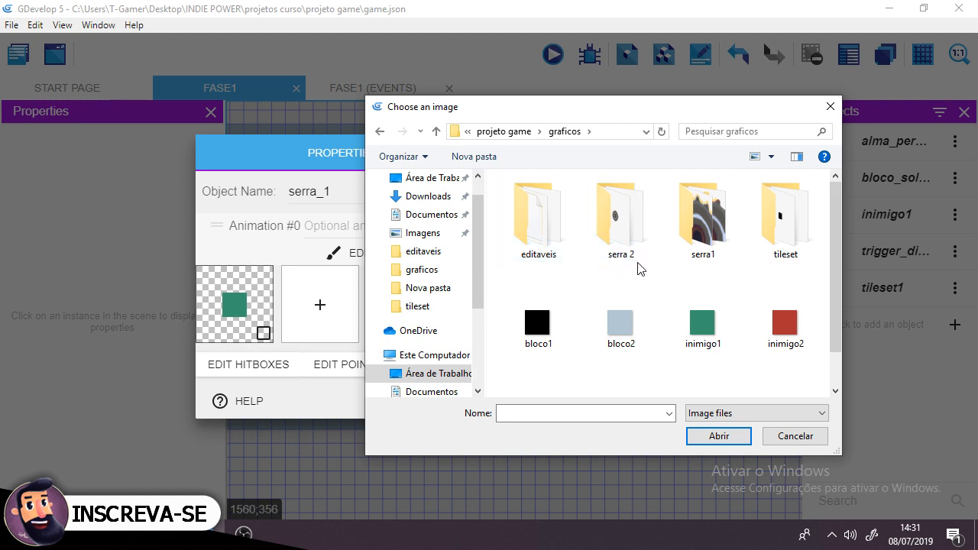
double_click(702, 230)
left_click(545, 202)
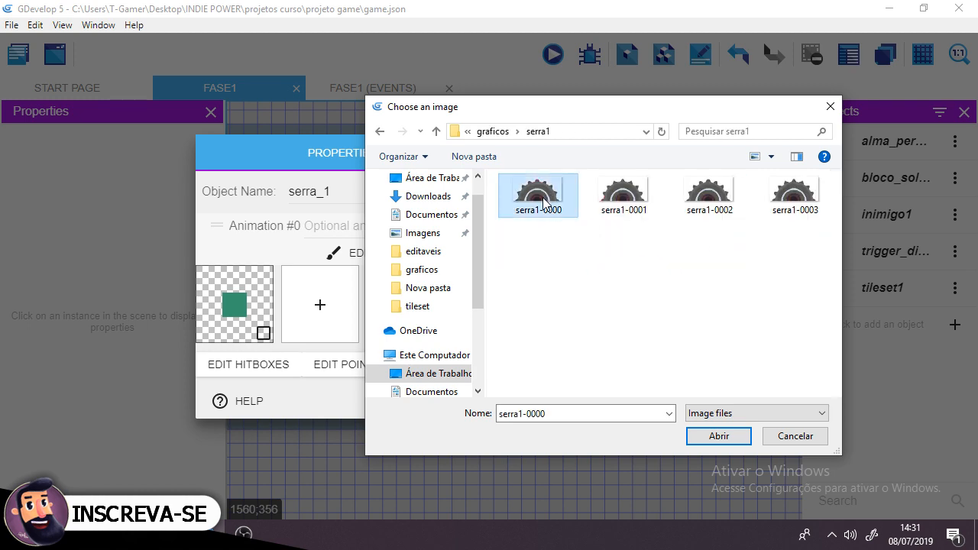
left_click(826, 205, "shift")
left_click(717, 436)
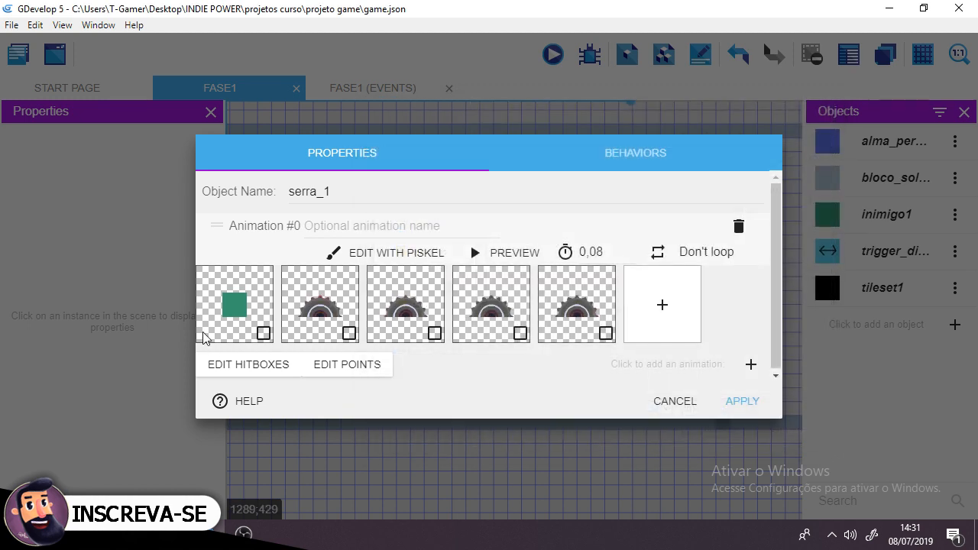
- Delete the green placeholder frame from the serra_1 animation and preview the remaining saw frames
right_click(244, 298)
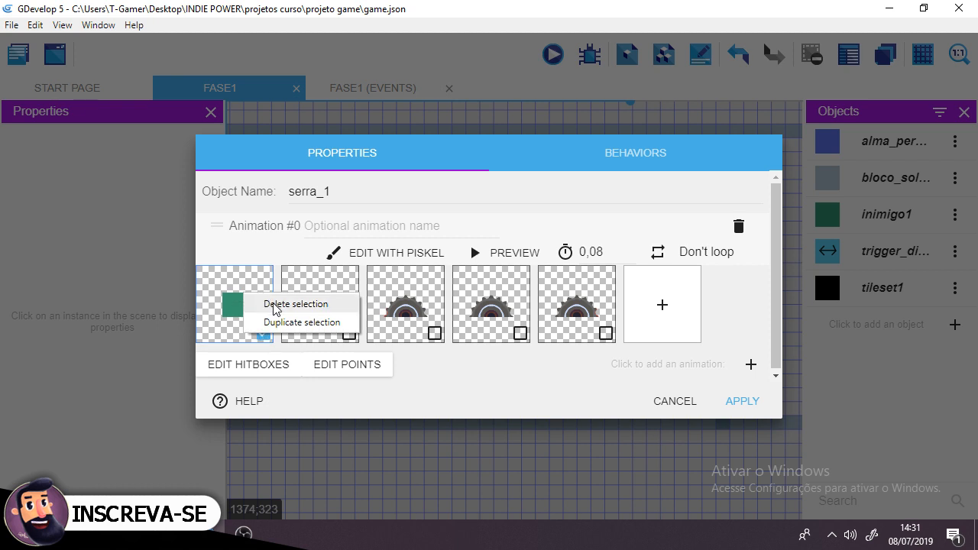
left_click(295, 304)
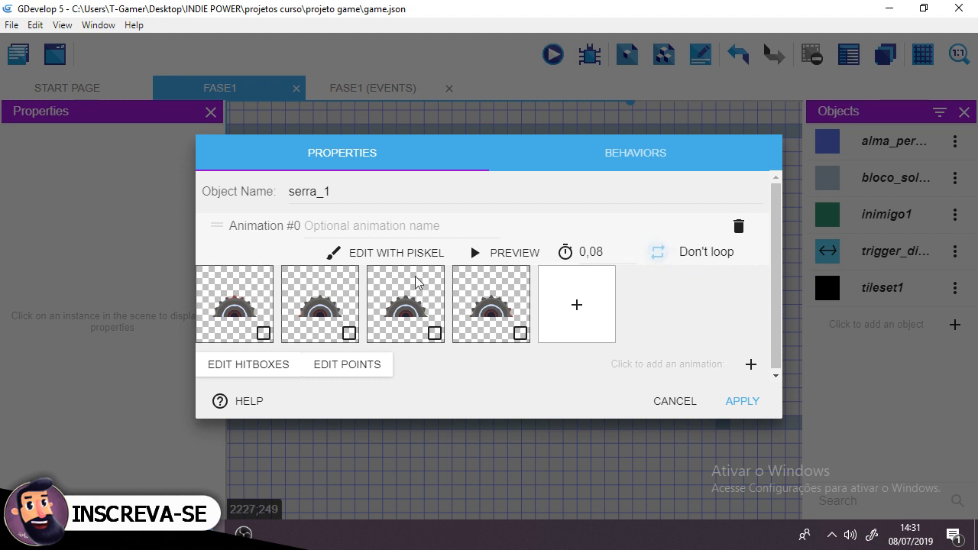
left_click(504, 253)
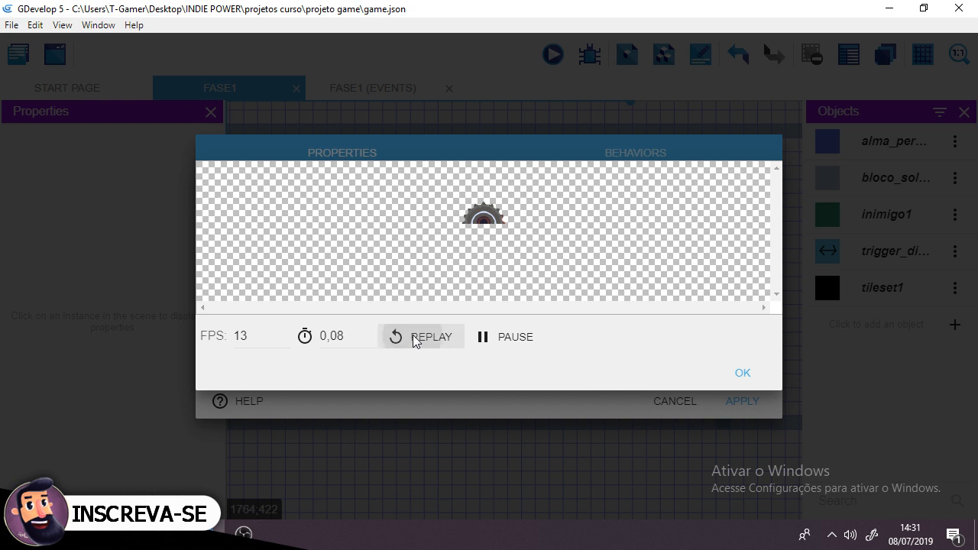
left_click(743, 374)
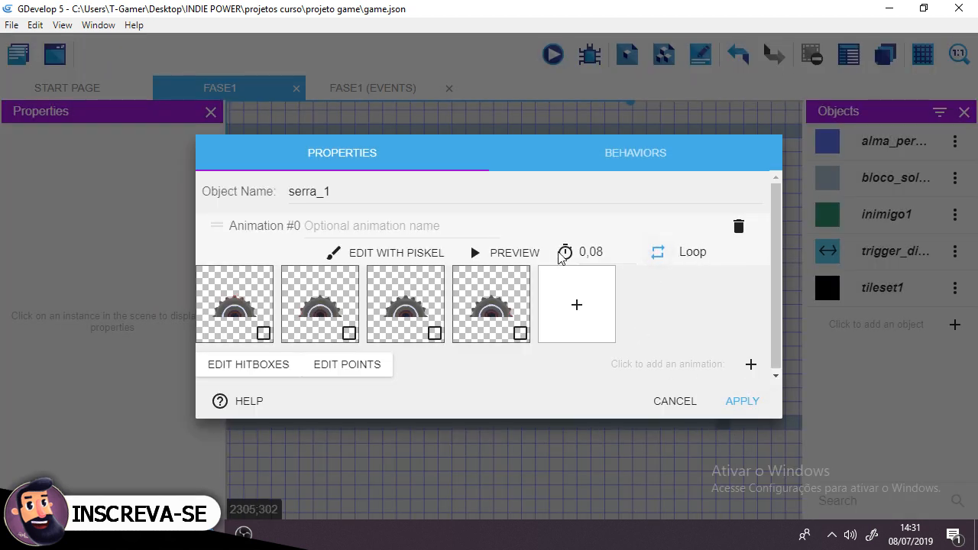
- Set the serra_1 animation to loop at 12 FPS and apply the object changes
left_click(516, 253)
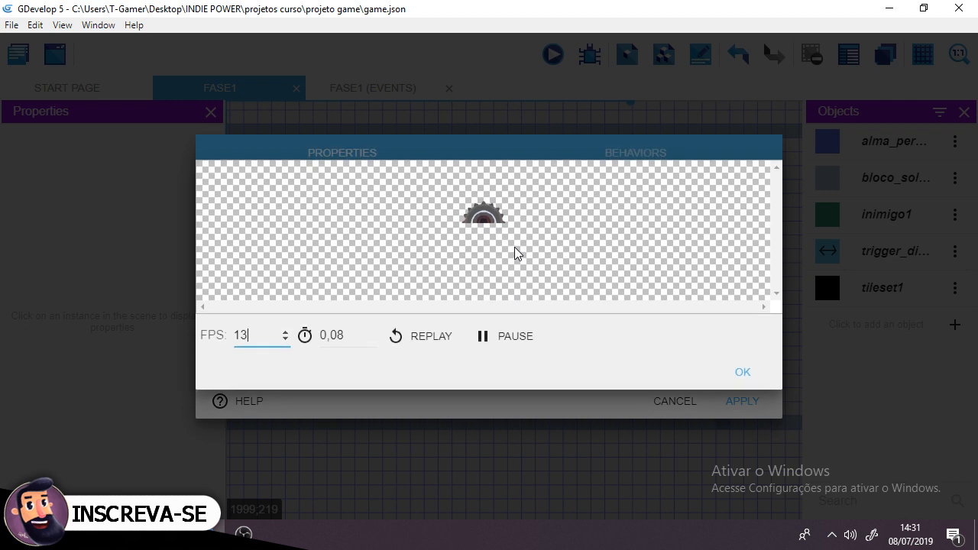
left_click(285, 340)
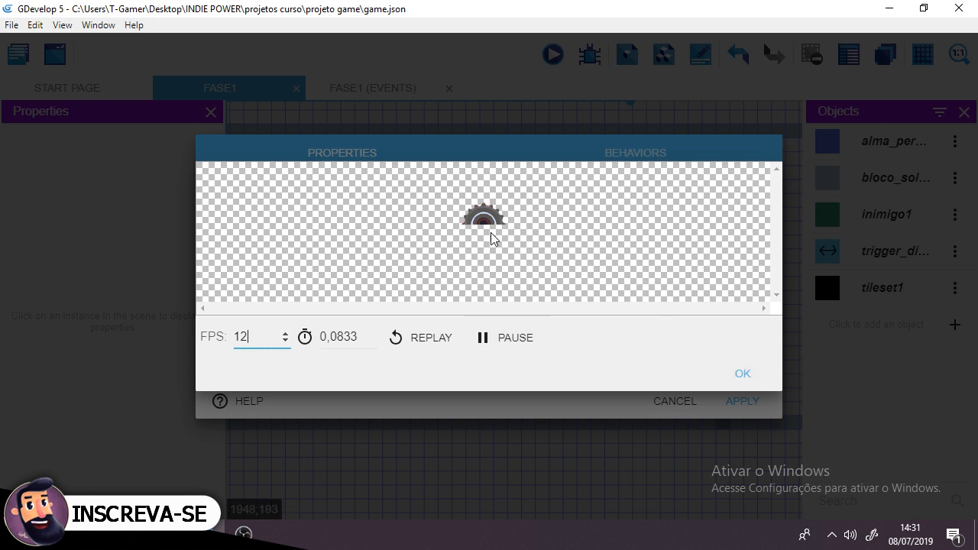
left_click(743, 373)
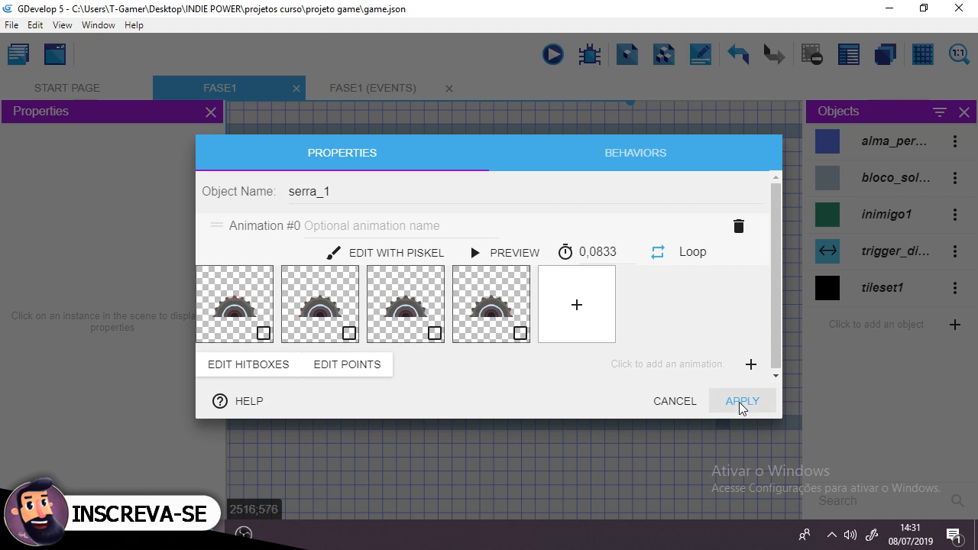
left_click(741, 402)
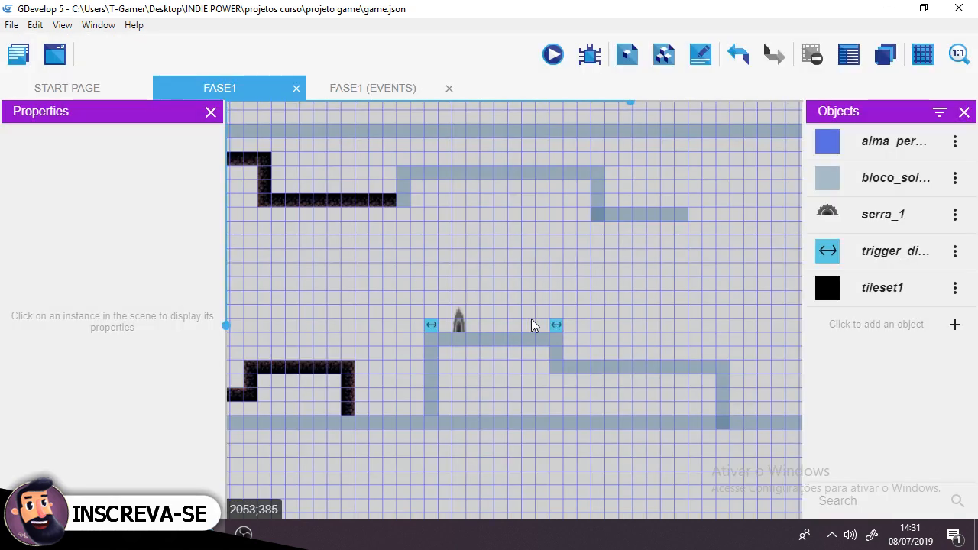
- Resize the serra_1 instance to 64 × 32 and seat it on the platform at X 1856, Y 384
left_click(460, 318)
scroll(460, 325, "up", 3)
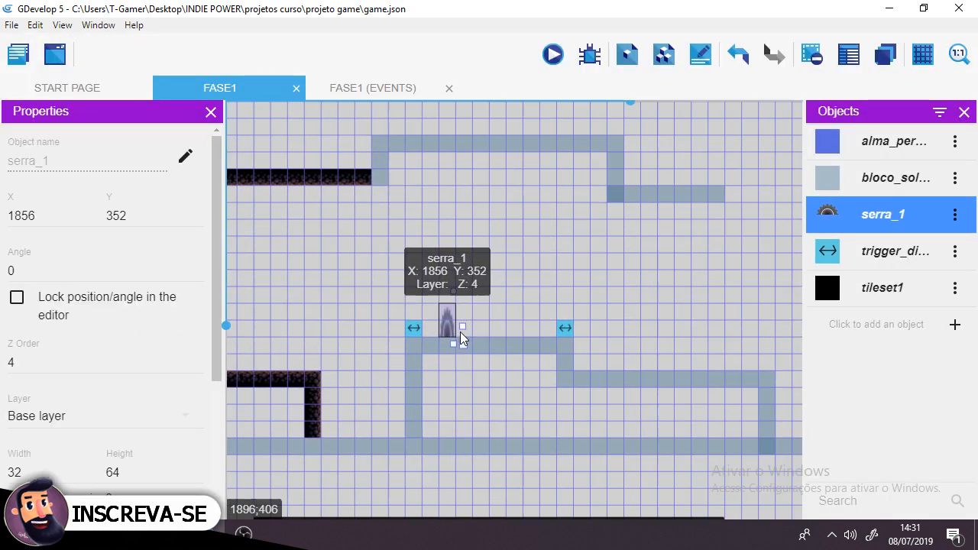
scroll(458, 337, "up", 3)
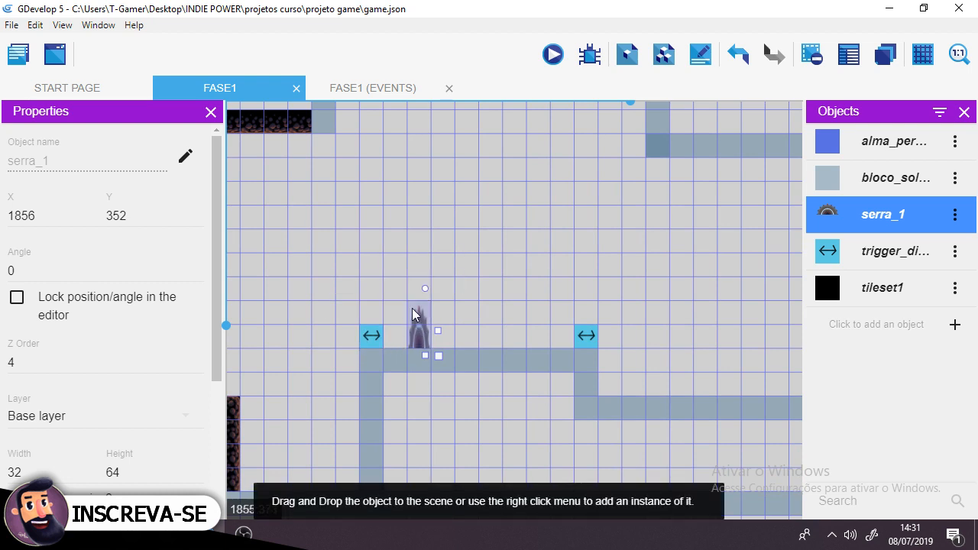
left_click_drag(438, 331, 459, 334)
mouse_move(436, 356)
left_mouse_down()
mouse_move(435, 334)
mouse_move(439, 360)
left_mouse_up()
- Play-test the level up to the saw platform to check the saw's animation and its movement between the triggers
left_click(551, 58)
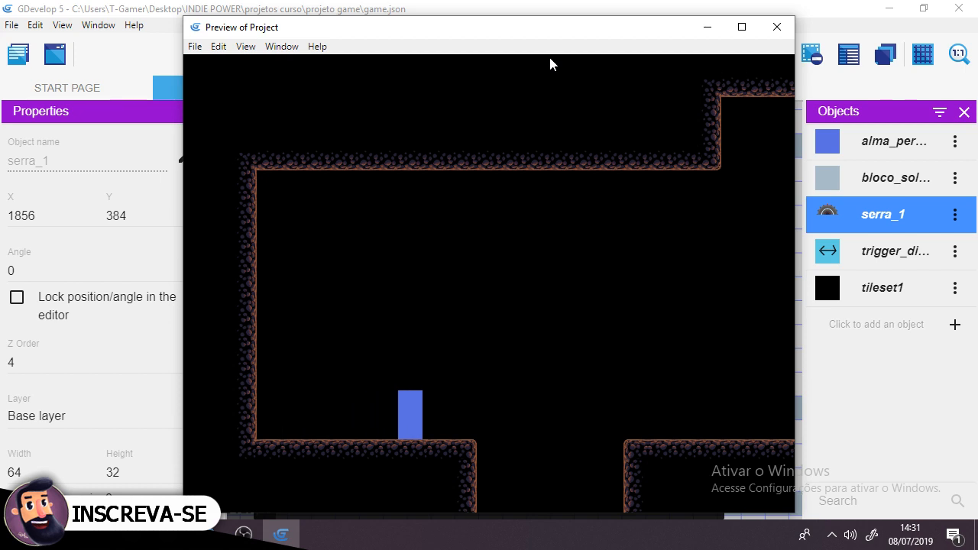
key("Right")
key("space")
key("space")
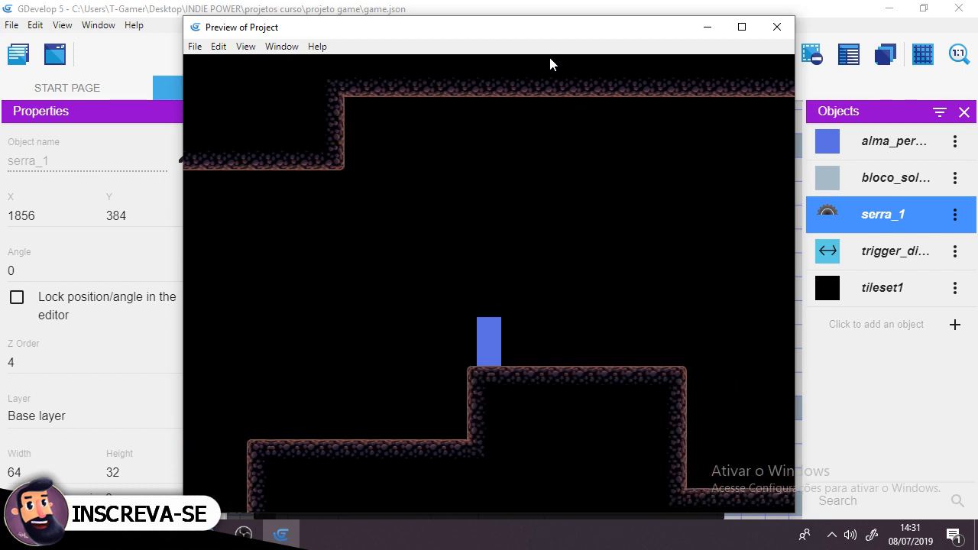
key("Right")
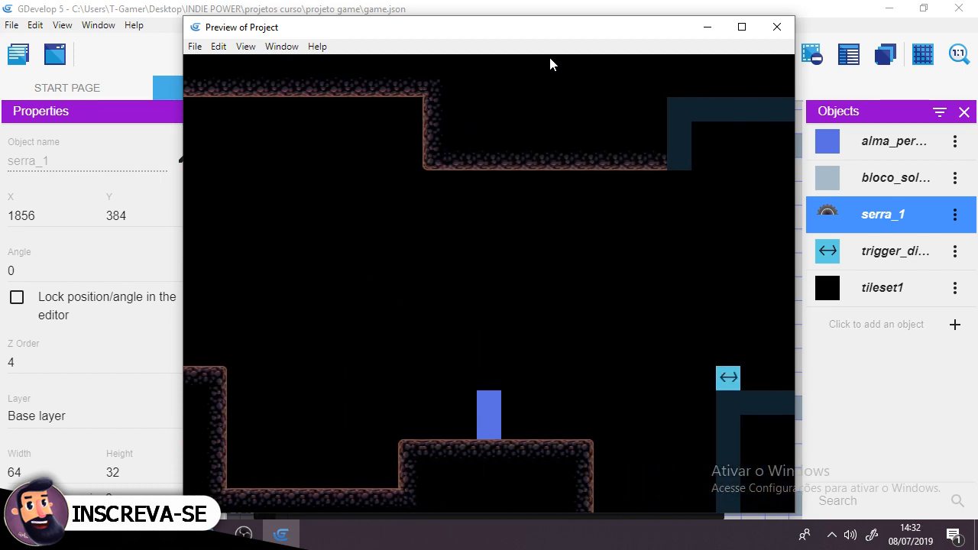
key("Right")
key("space")
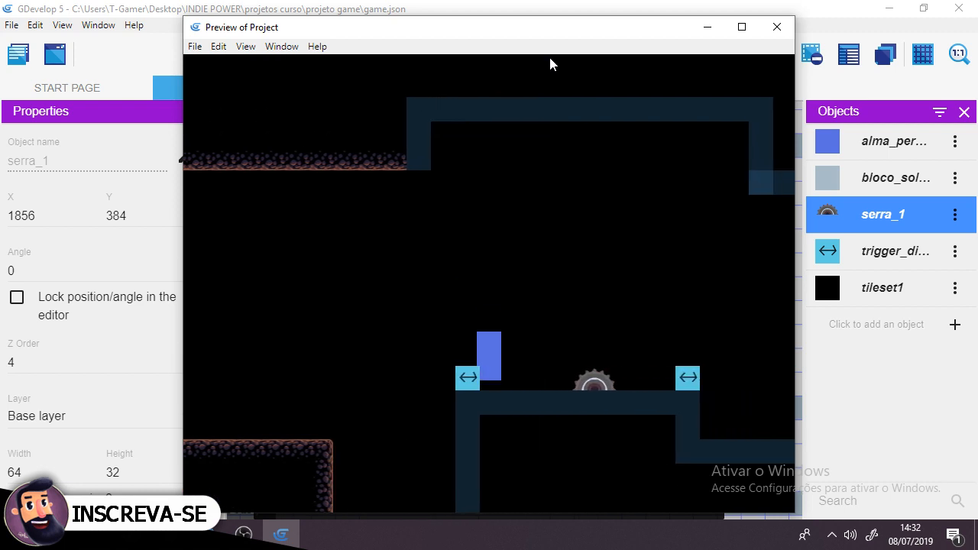
key("Right")
key("space")
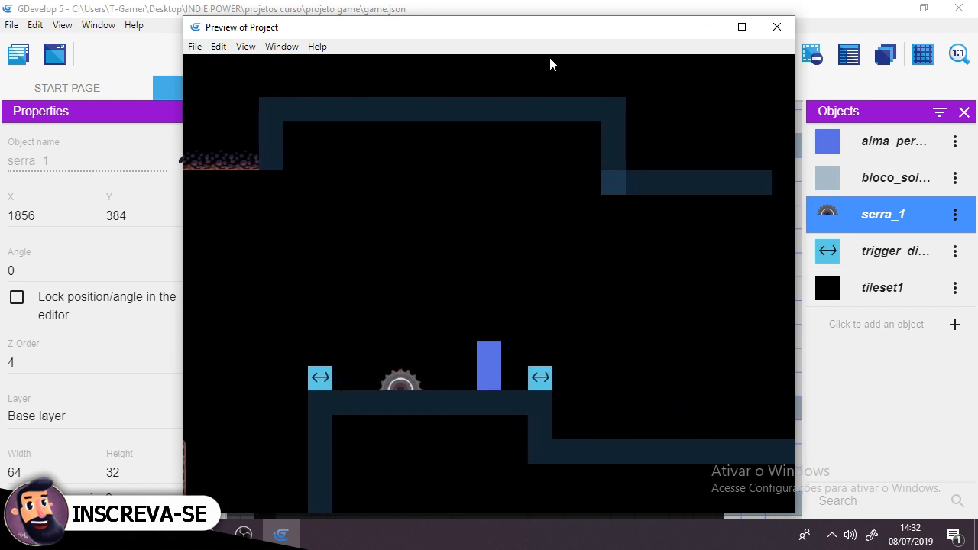
key("space")
key("space")
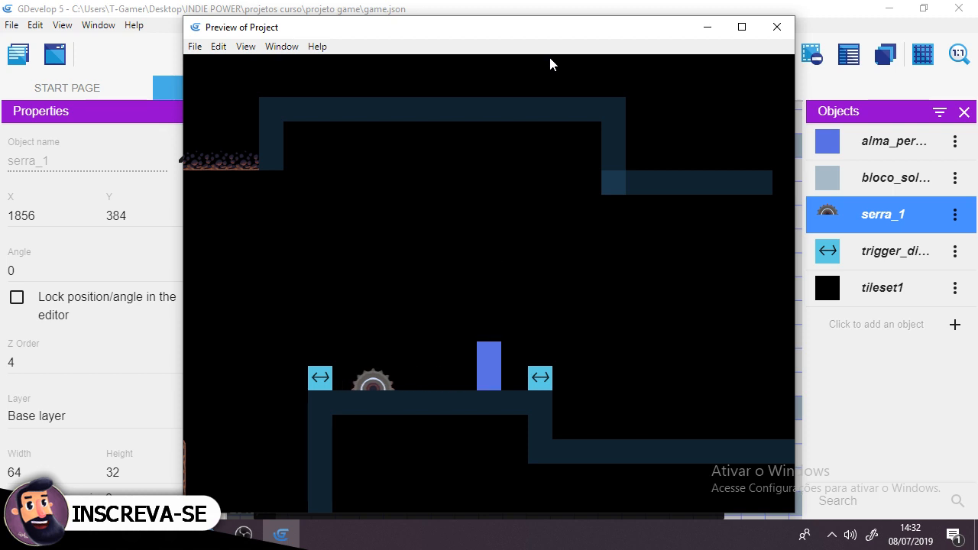
key("space")
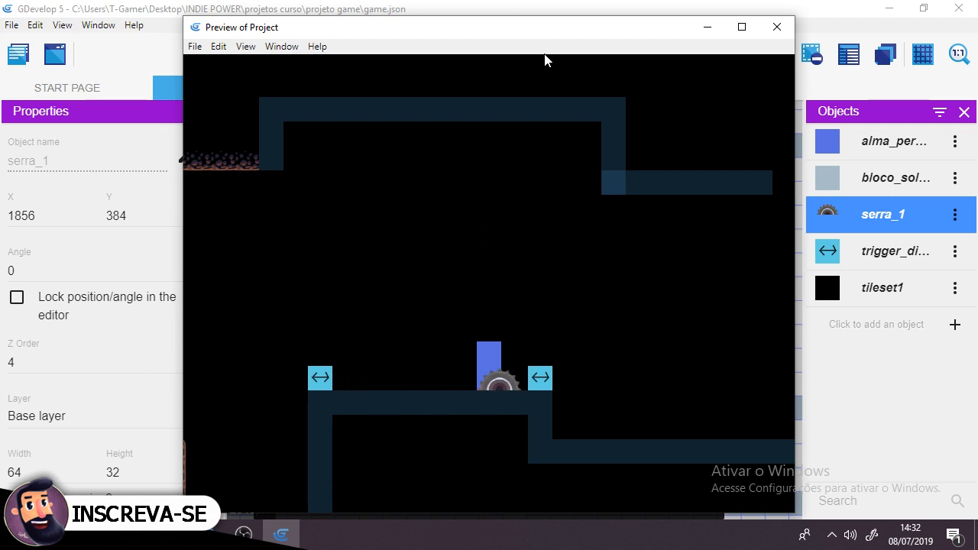
left_click(777, 28)
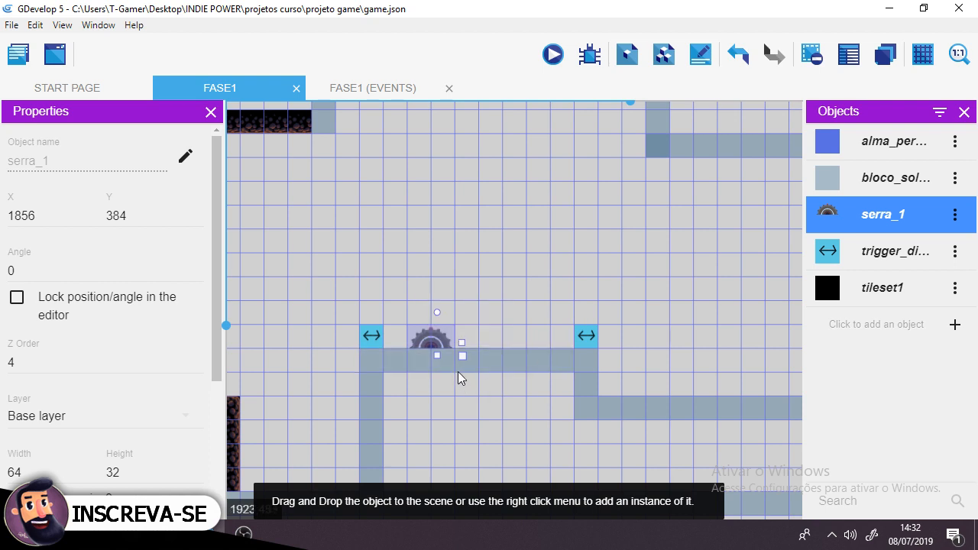
- Enlarge the saw instance to 128 × 64 and raise it to Y 352 so it sits on the platform
left_click_drag(462, 356, 503, 395)
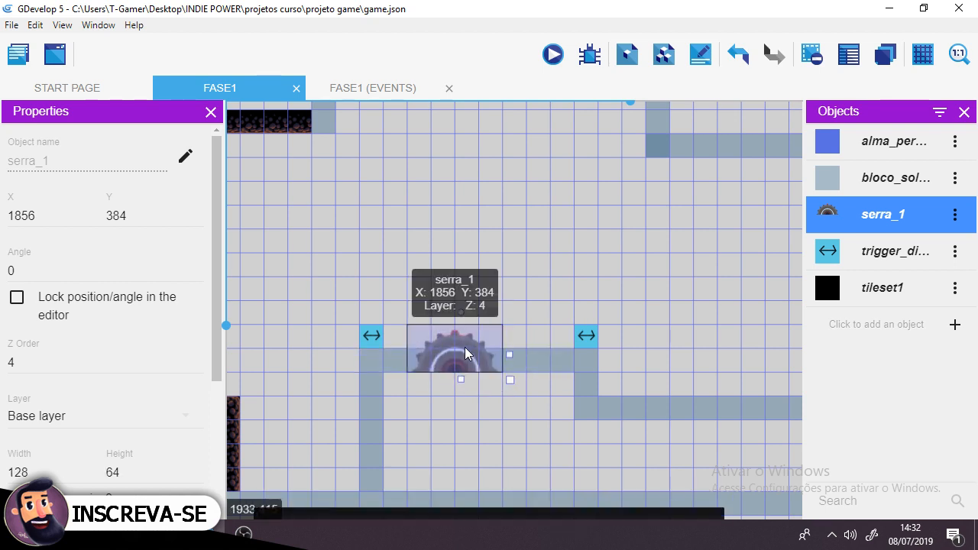
left_click_drag(467, 350, 468, 325)
left_click(564, 235)
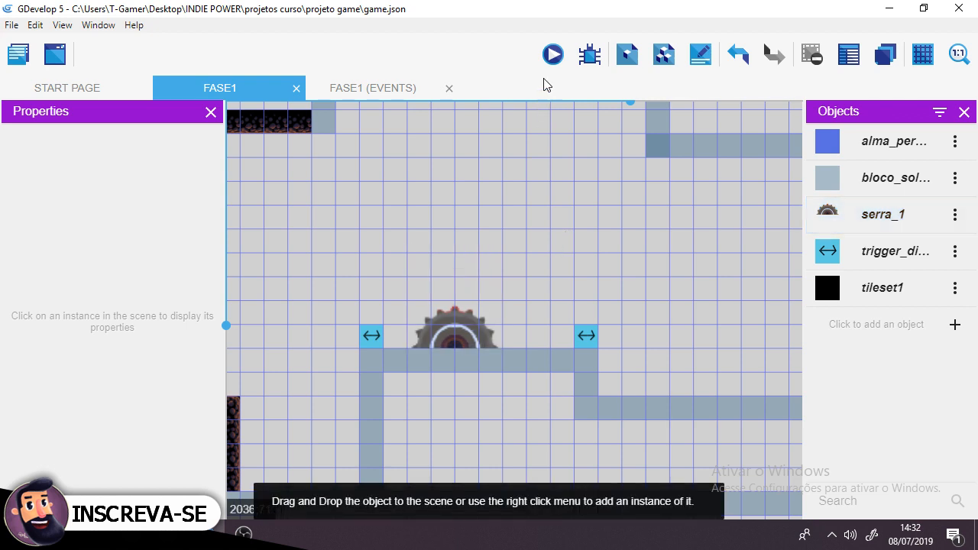
- Play-test the level up to the platform again to check how the enlarged saw looks and moves
left_click(545, 58)
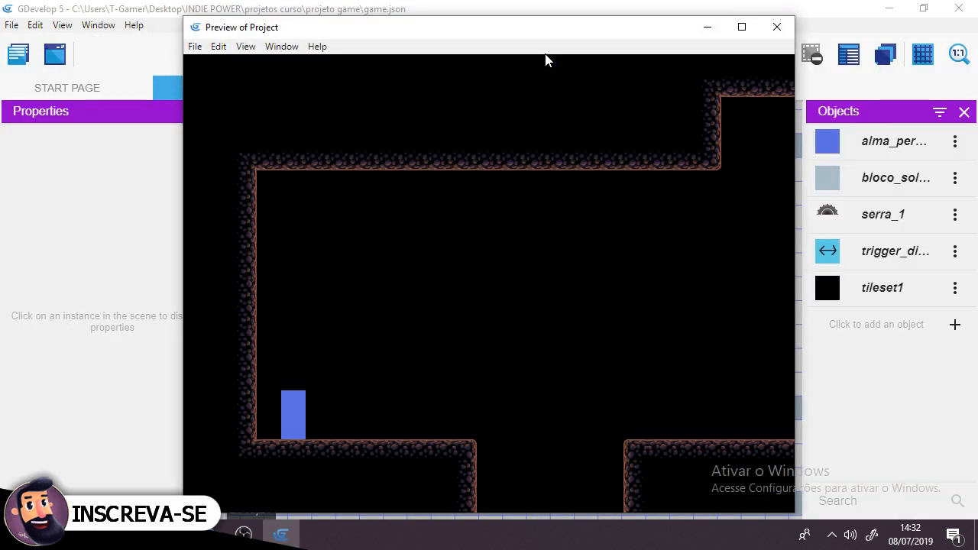
key("Right")
key("space")
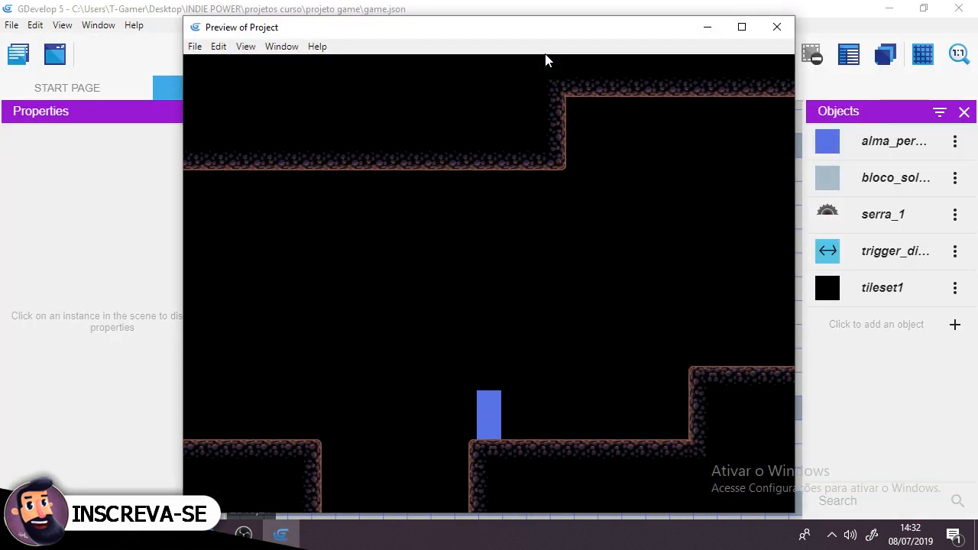
key("Right")
key("space")
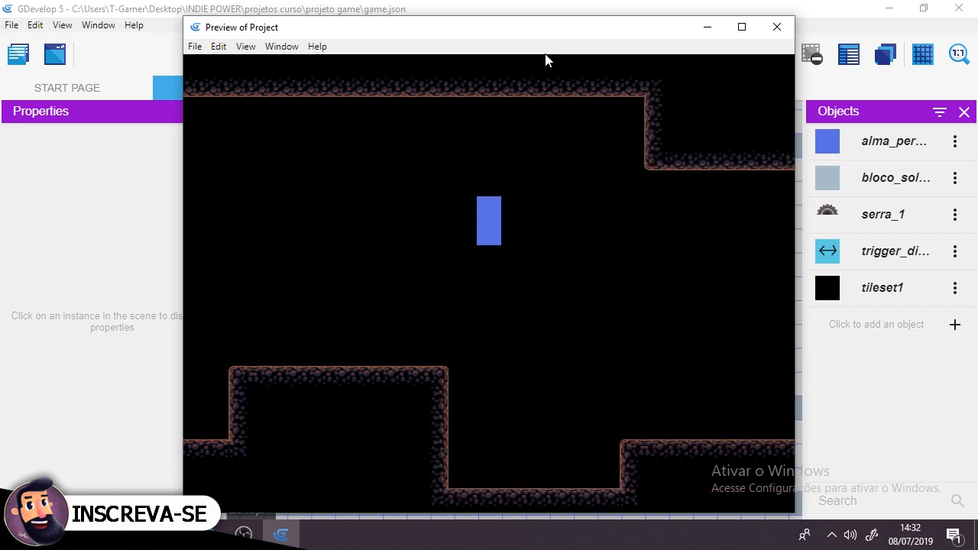
key("Right")
key("space")
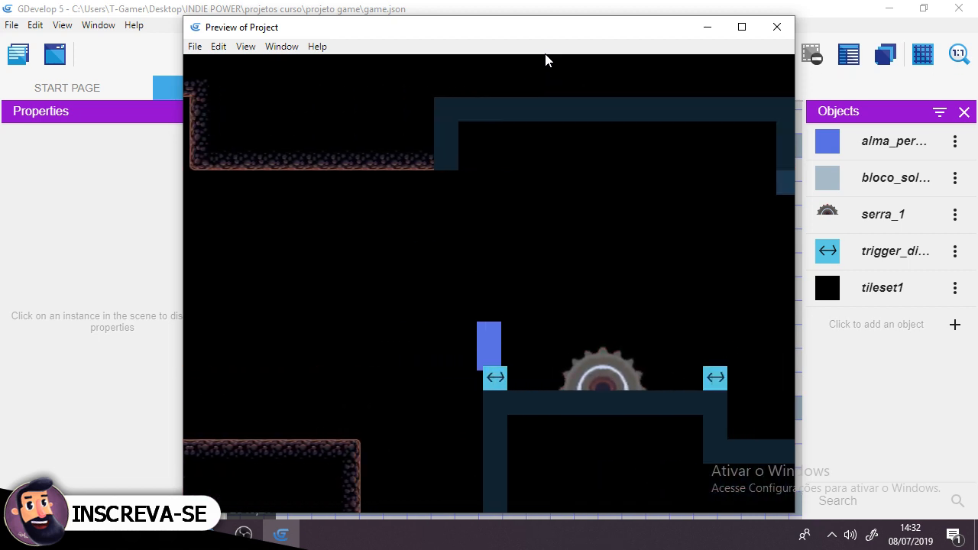
key("Right")
key("space")
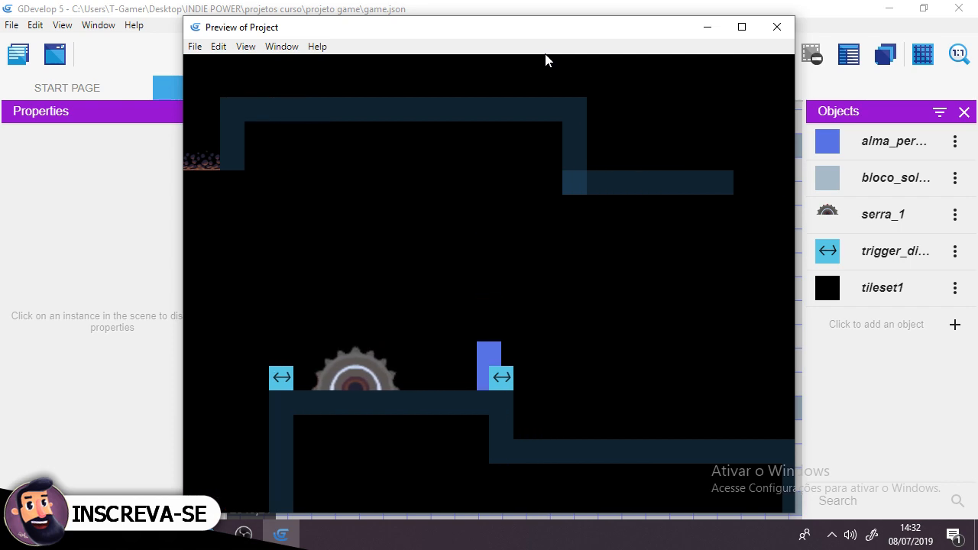
key("space")
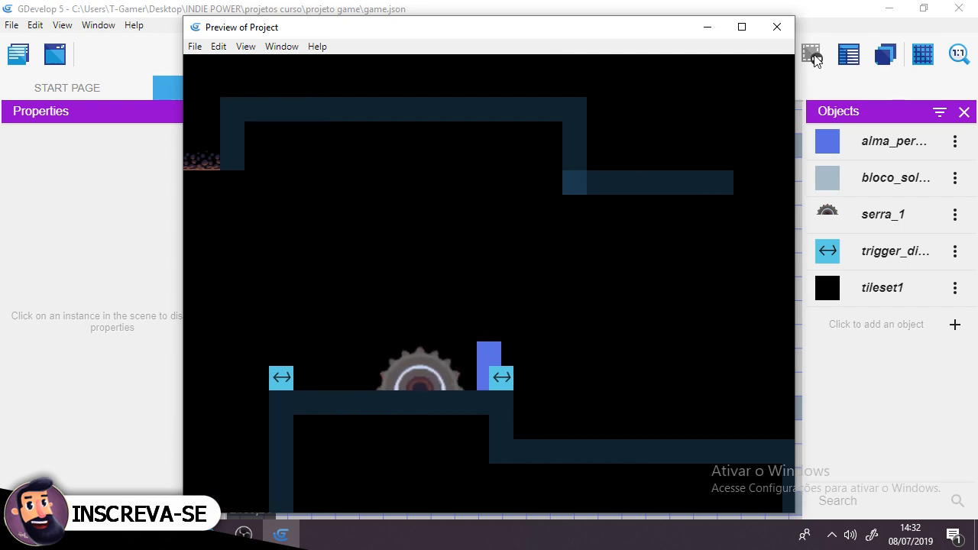
left_click(777, 27)
- Return the enlarged saw to 64 × 32 on the platform between the two triggers
left_click(473, 339)
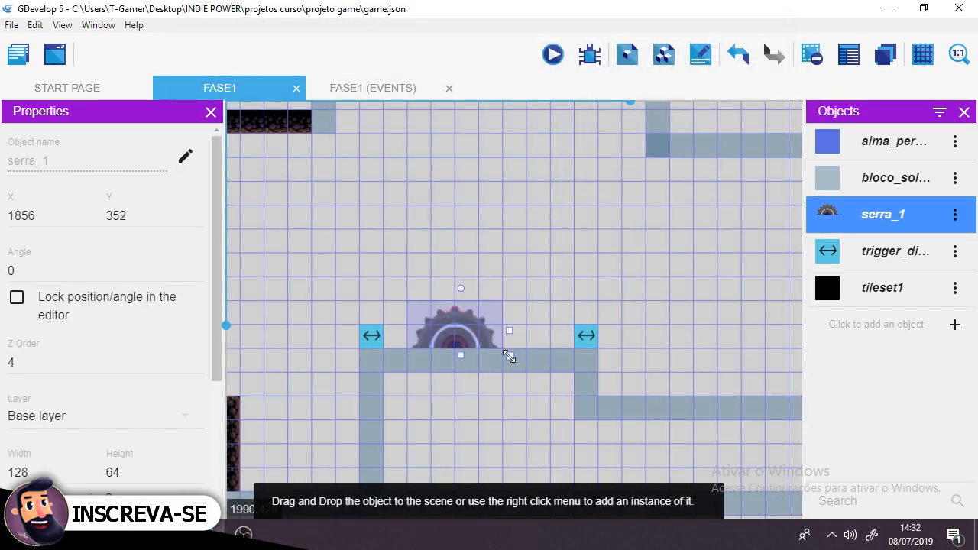
left_click_drag(484, 332, 434, 333)
left_click(329, 283)
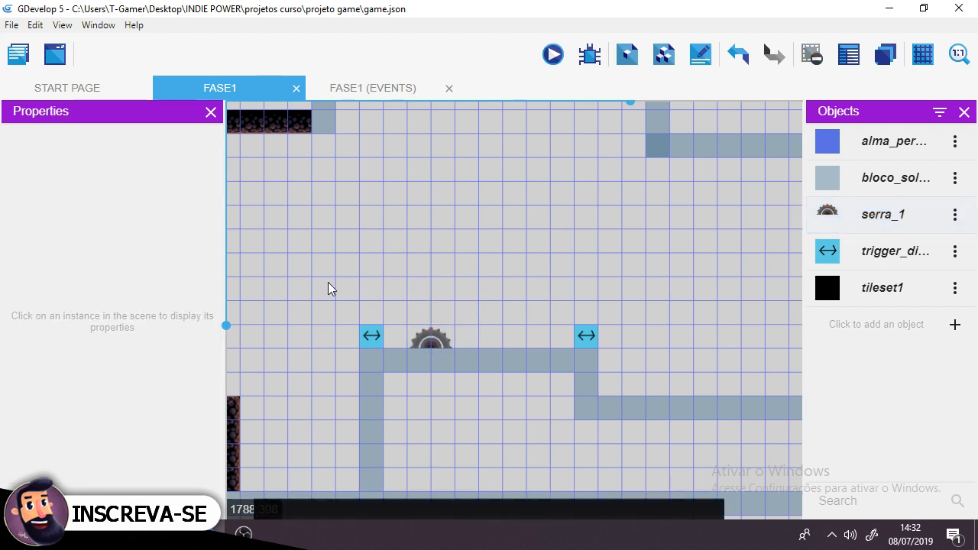
- Shrink the alma_personagem player block to 32 × 32 with its upper edge lowered to Y 448, keeping it on the floor
middle_click_drag(331, 283, 874, 260)
middle_click_drag(413, 229, 699, 323)
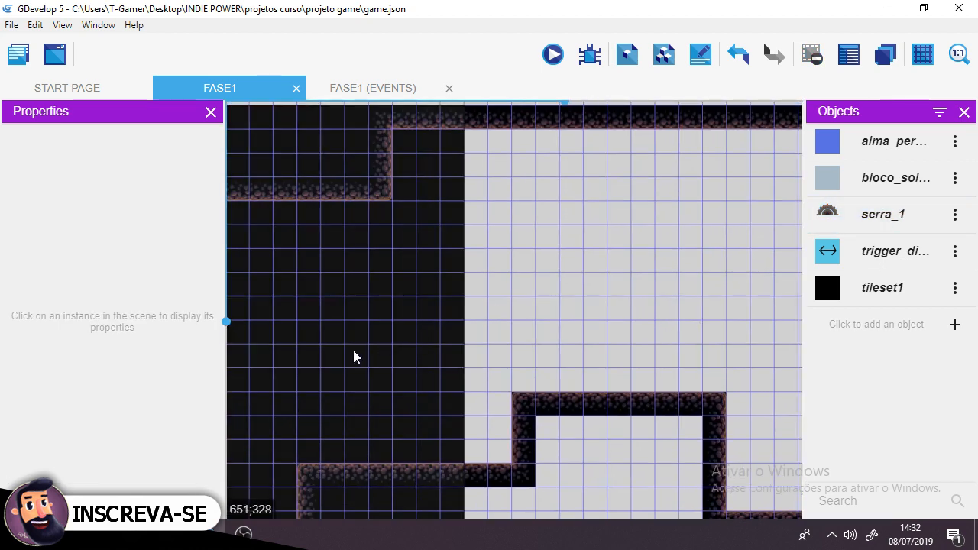
middle_click_drag(356, 346, 717, 285)
left_click(329, 368)
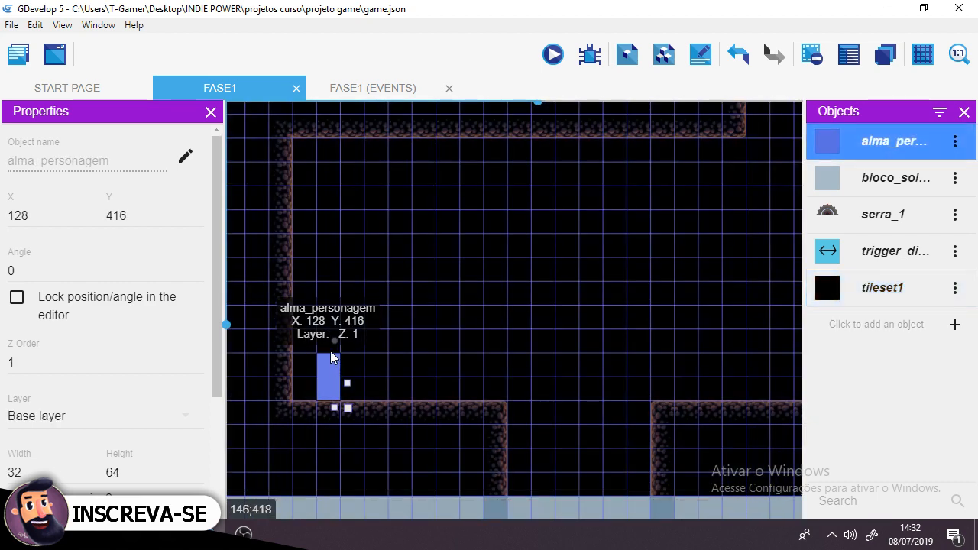
left_click_drag(335, 407, 330, 384)
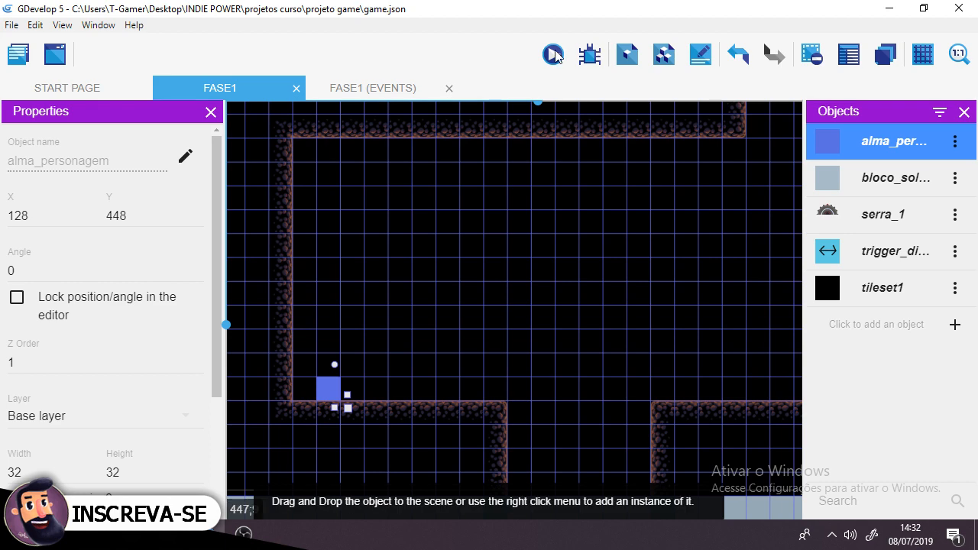
- Play-test the level with the smaller player, jumping over the obstacles and past the moving saw to the lower ledge
left_click(553, 54)
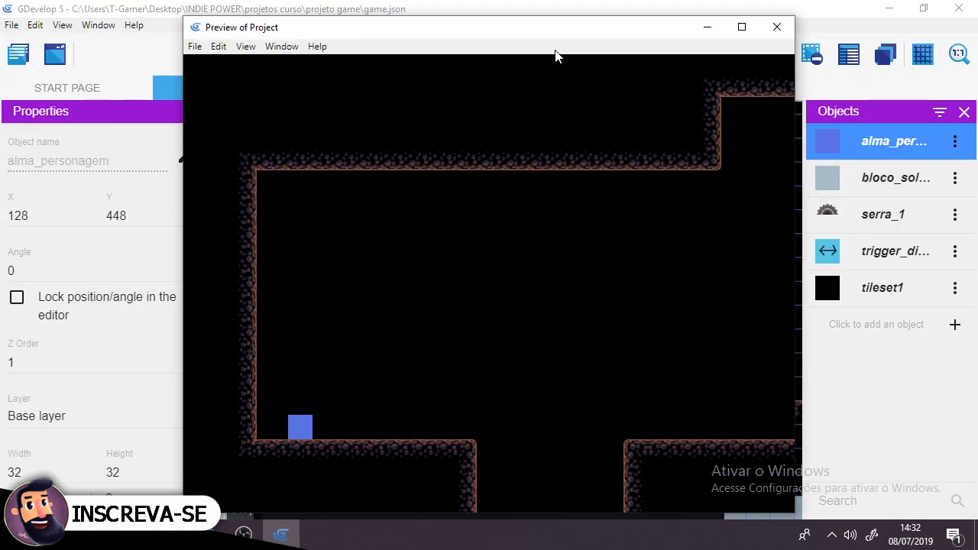
key("Right")
key("space")
key("space")
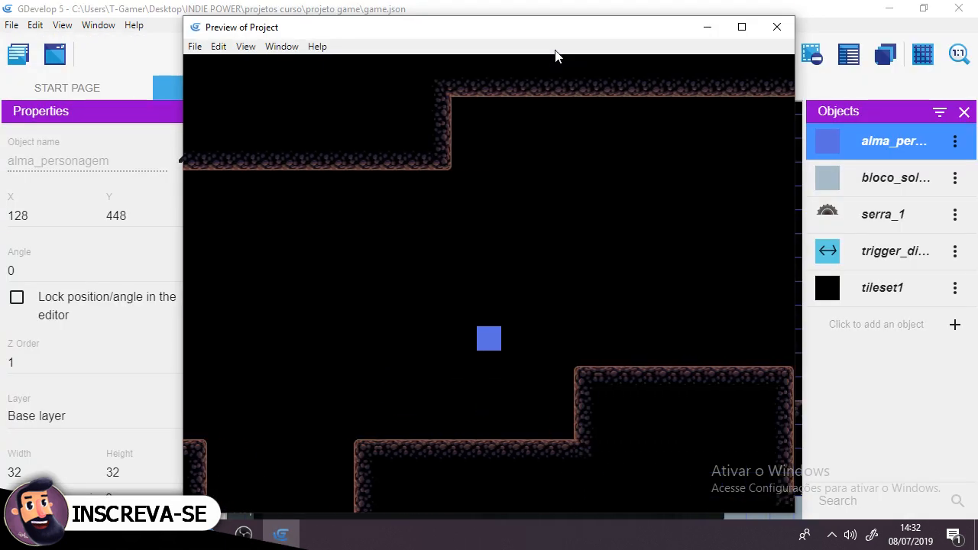
key("Right")
key("space")
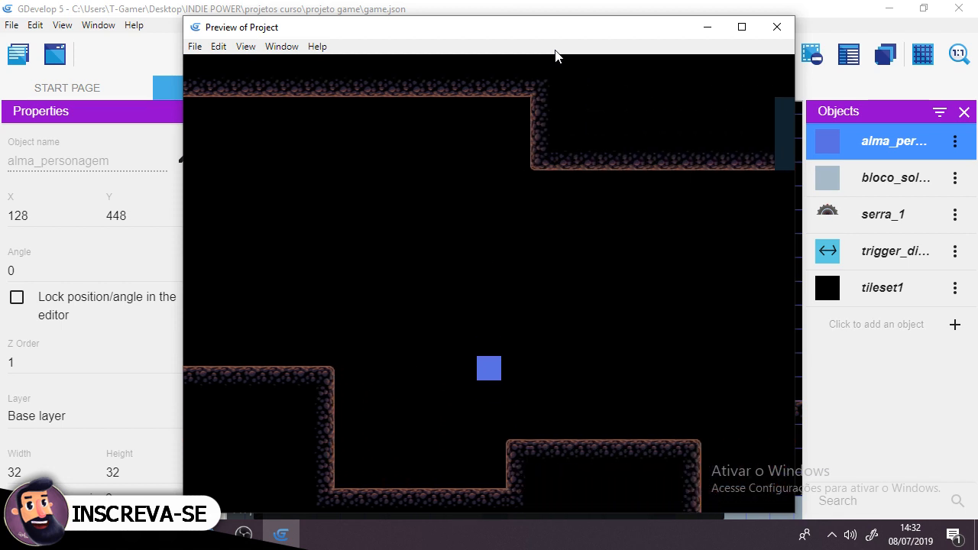
key("Right")
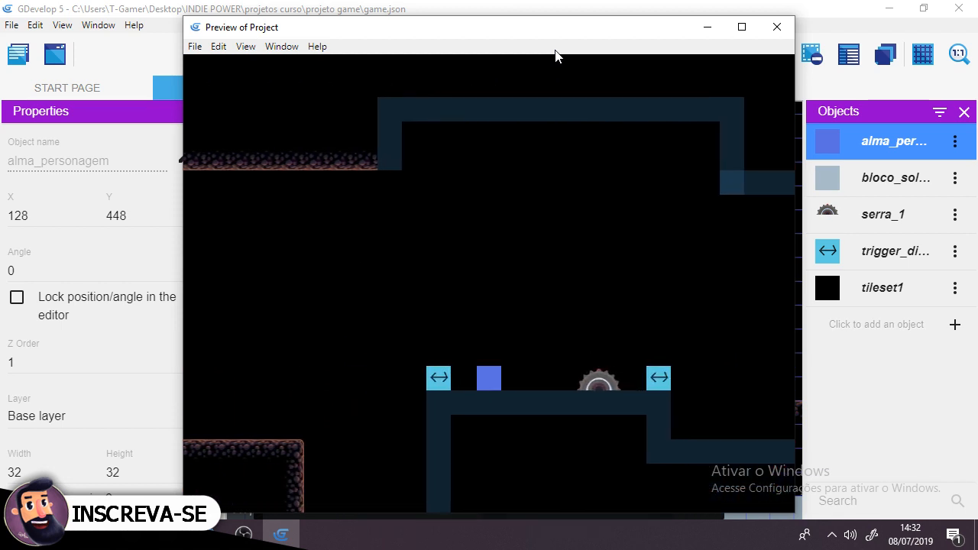
key("space")
key("Right")
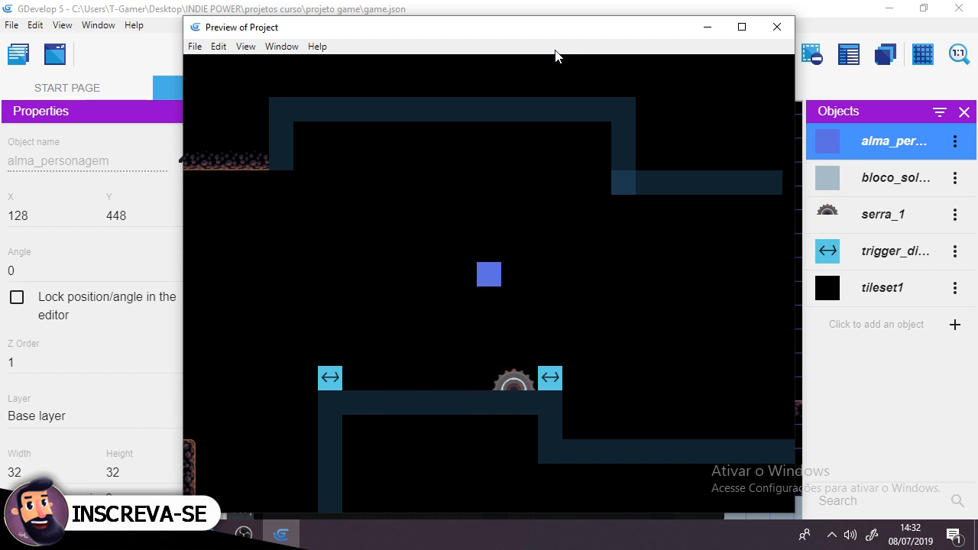
key("Right")
key("Right")
key("space")
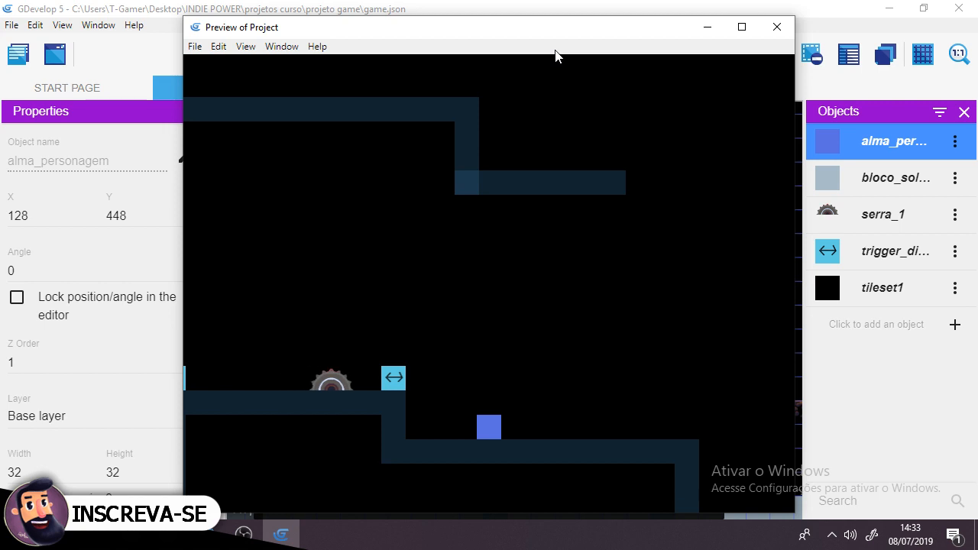
- Restart the level in the preview, play up to the saw platform again, and close the preview
key("r")
key("Right")
key("space")
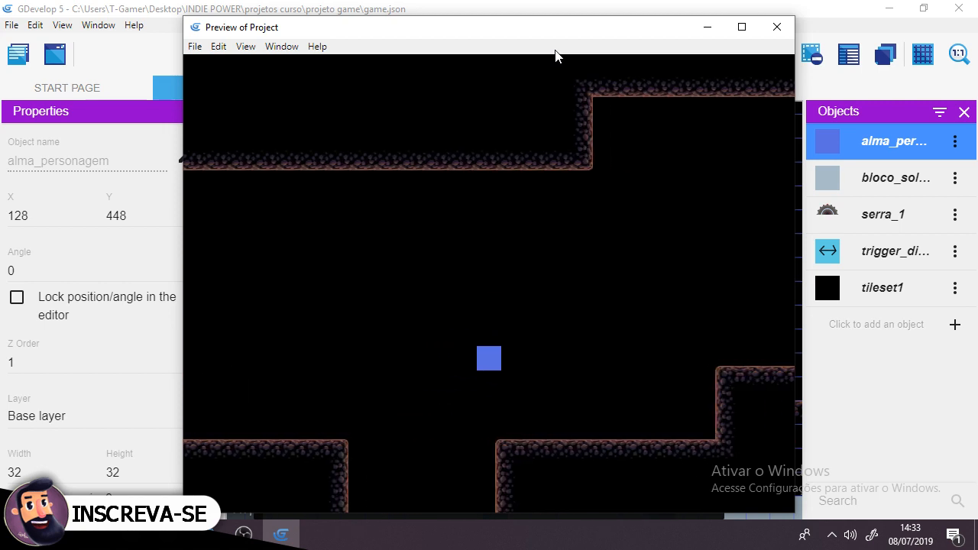
key("space")
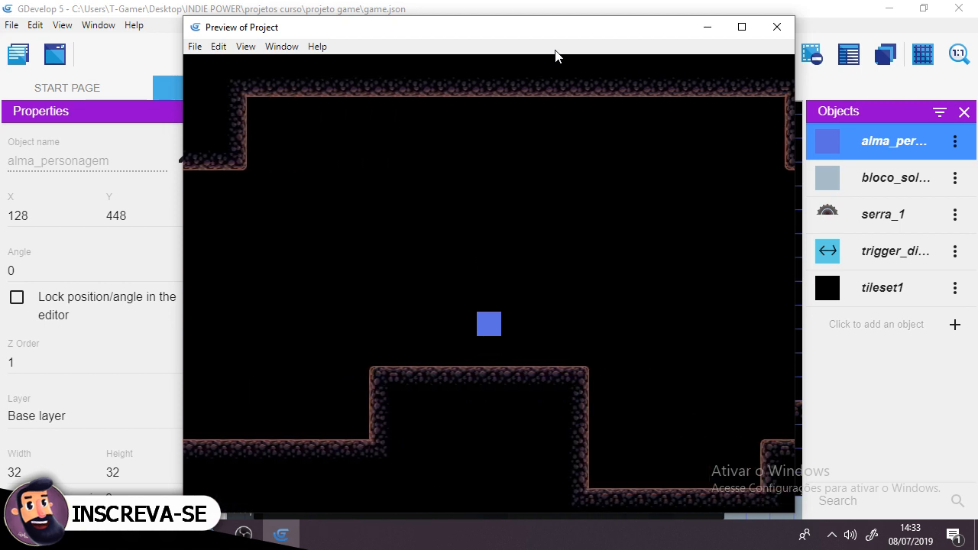
key("space")
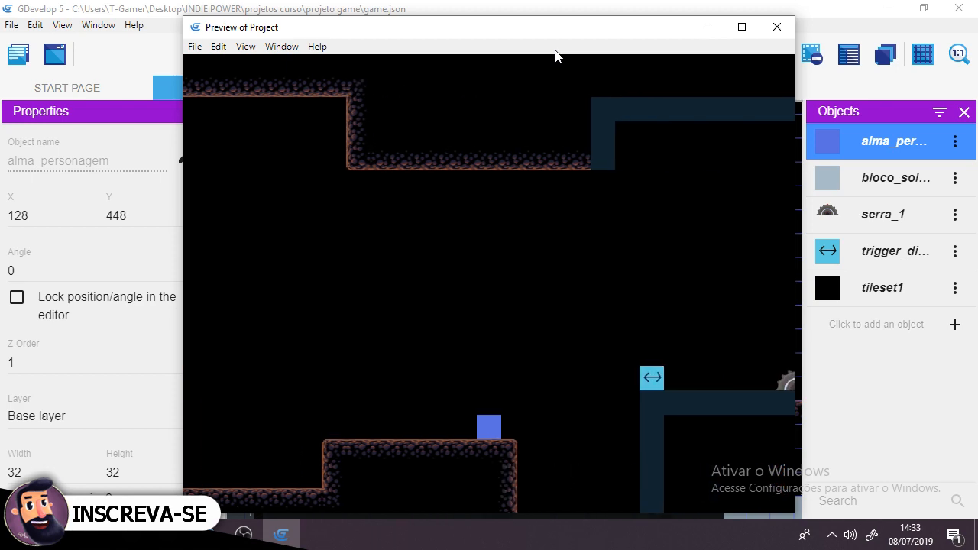
key("space")
key("space")
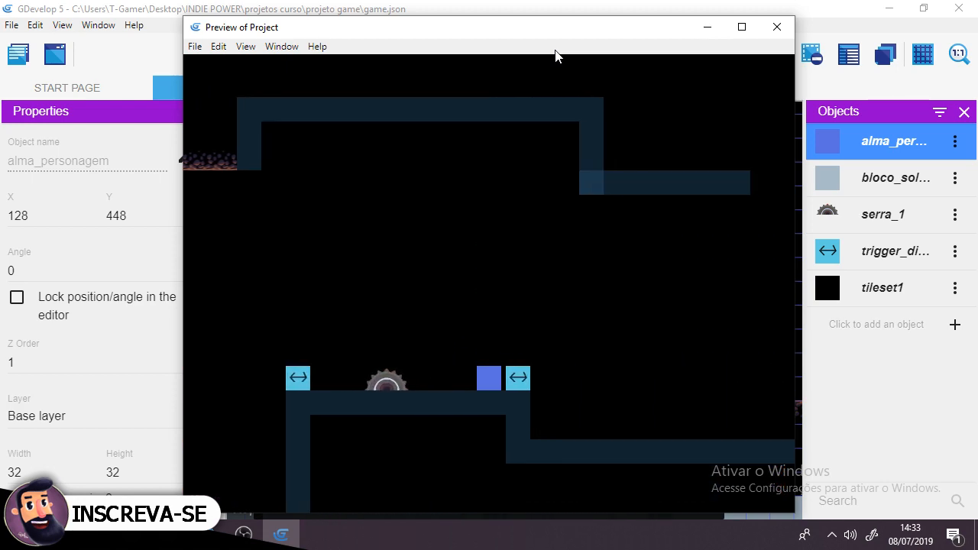
left_click(777, 28)
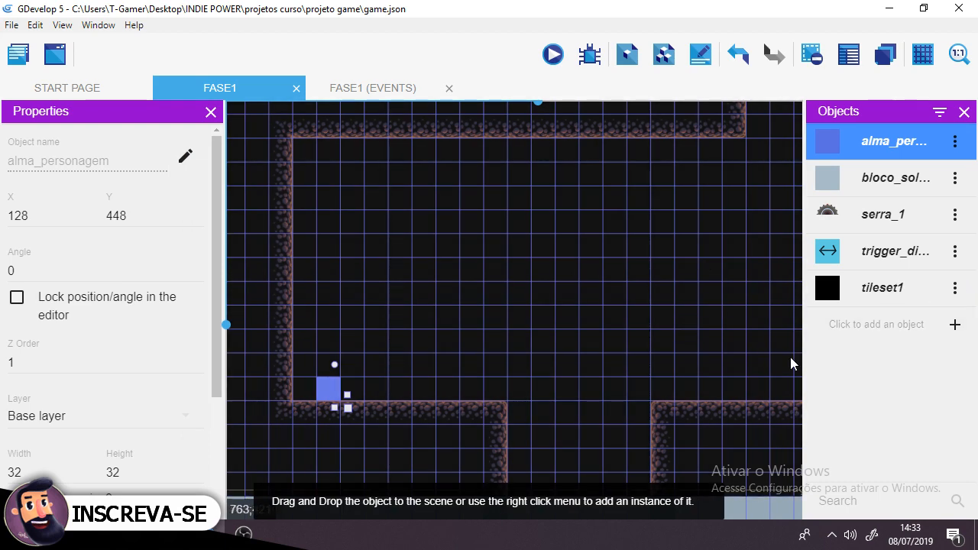
- Examine the two direction triggers beside the saw and the instance properties of the one at the platform's far end
scroll(790, 357, "down", 4)
scroll(790, 357, "down", 5)
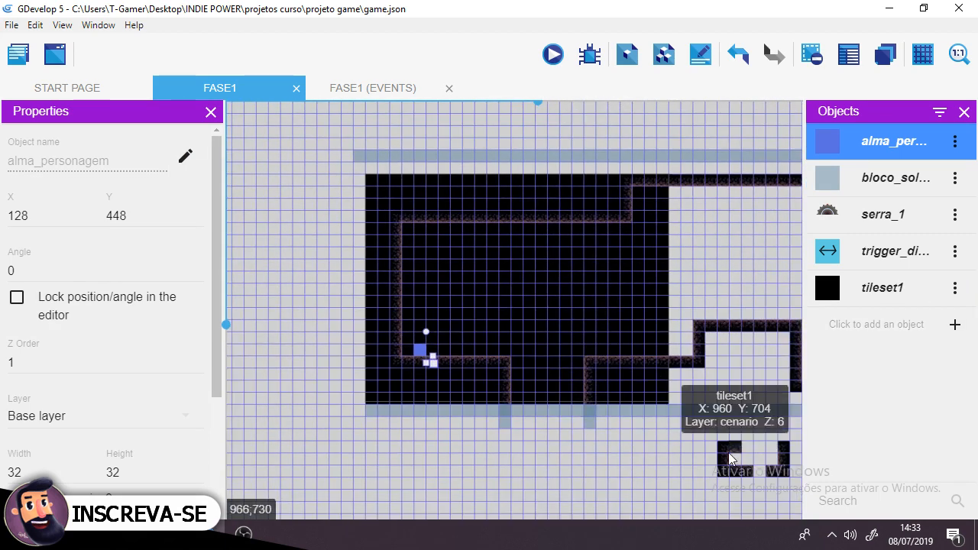
middle_click_drag(676, 451, 364, 417)
middle_click_drag(620, 450, 404, 476)
left_click(625, 305)
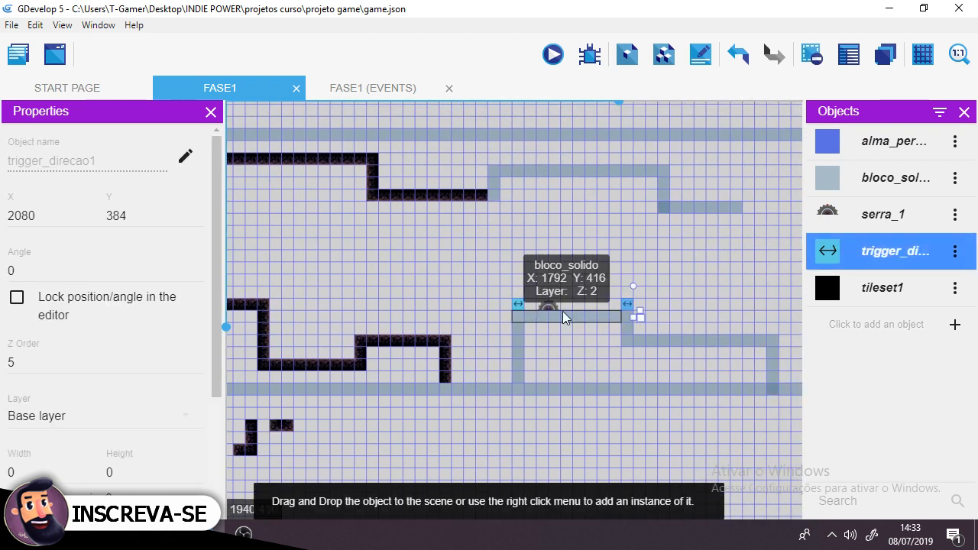
left_click(518, 304, "shift")
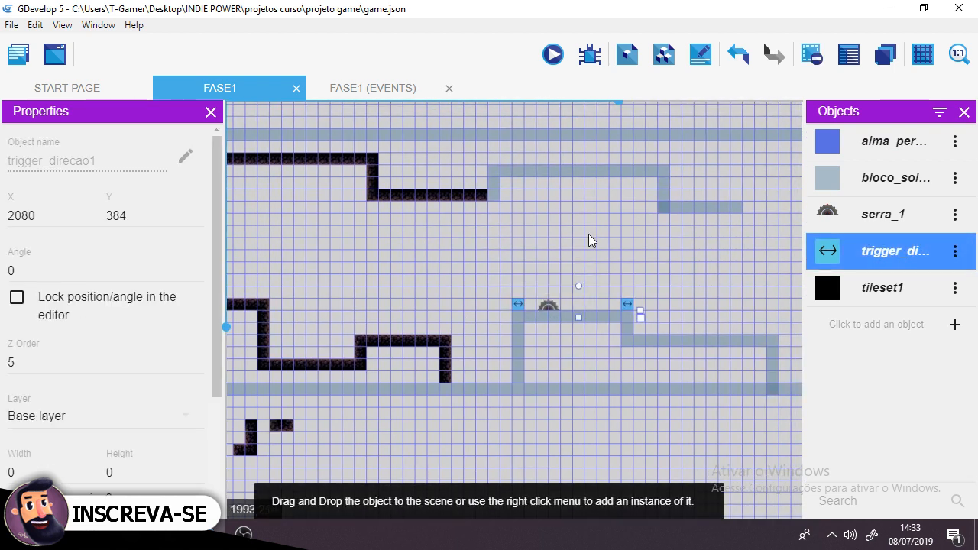
left_click(664, 282)
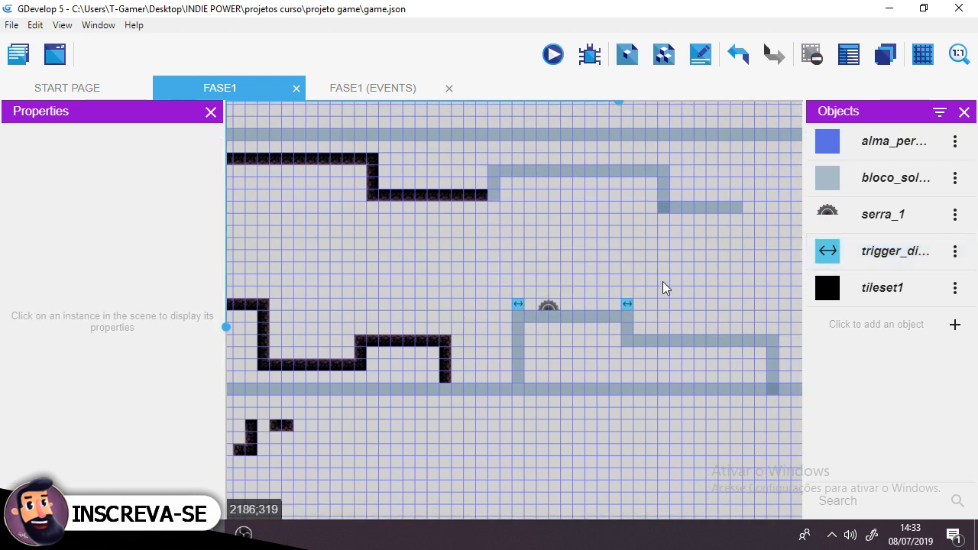
left_click(623, 305)
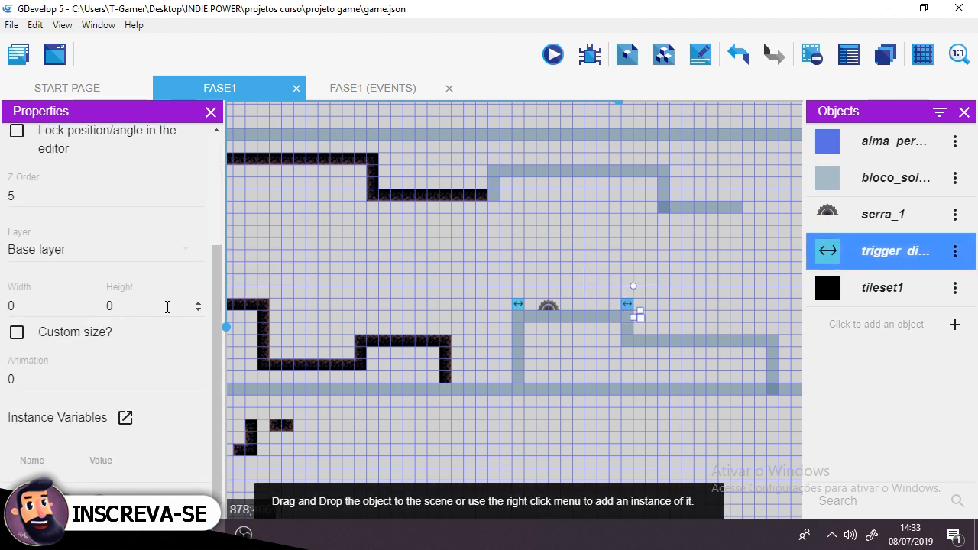
left_click(577, 237)
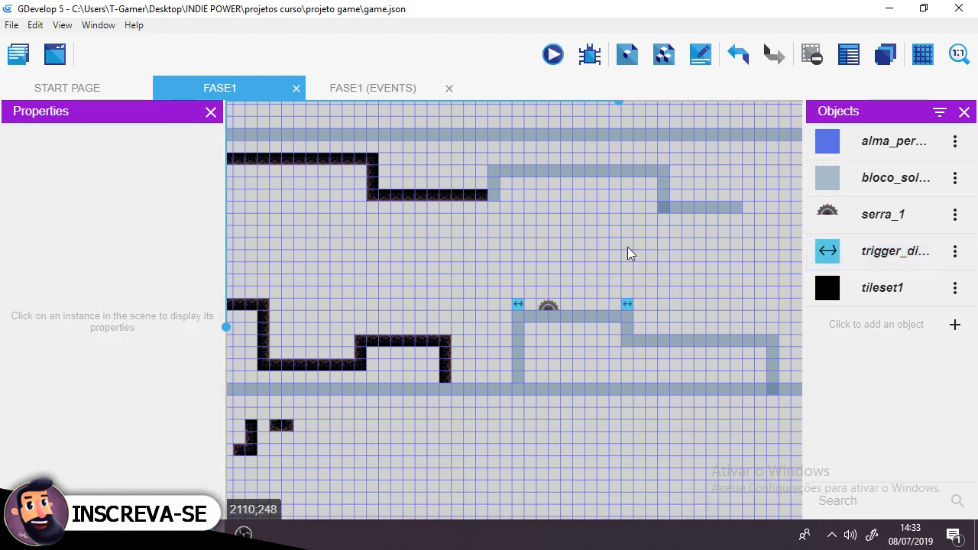
middle_click_drag(629, 253, 487, 295)
left_click(500, 353)
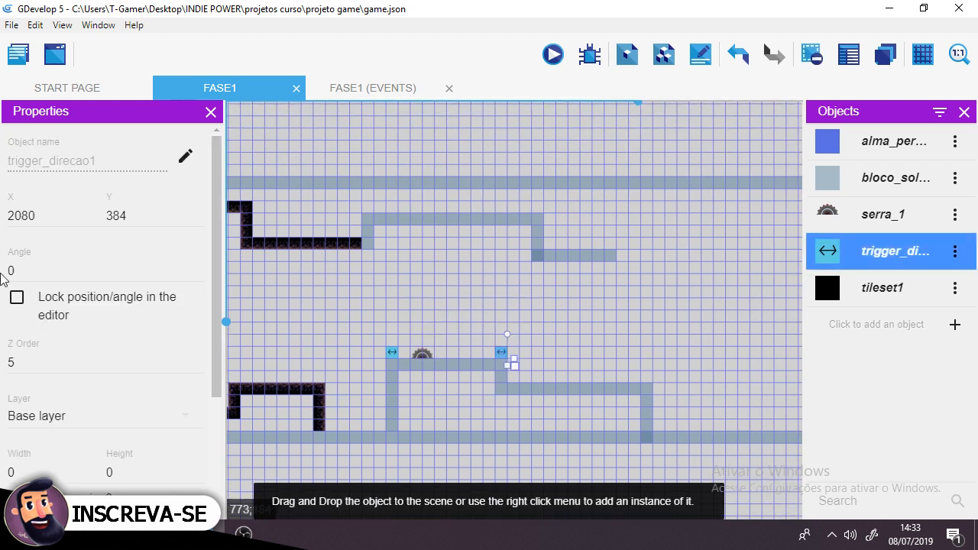
left_click(467, 293)
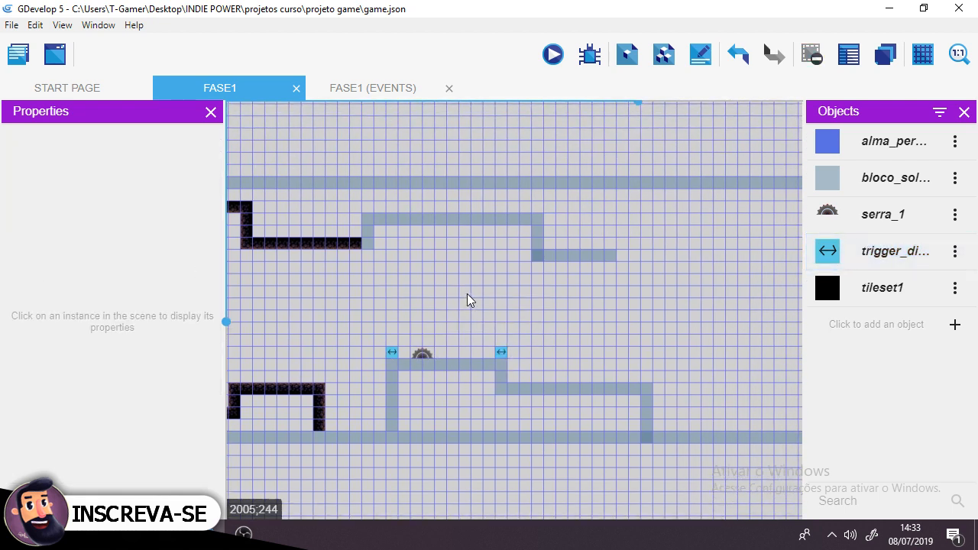
- Add a comment reading "objetos invisívies" below the camera movement event in the FASE1 events
left_click(373, 91)
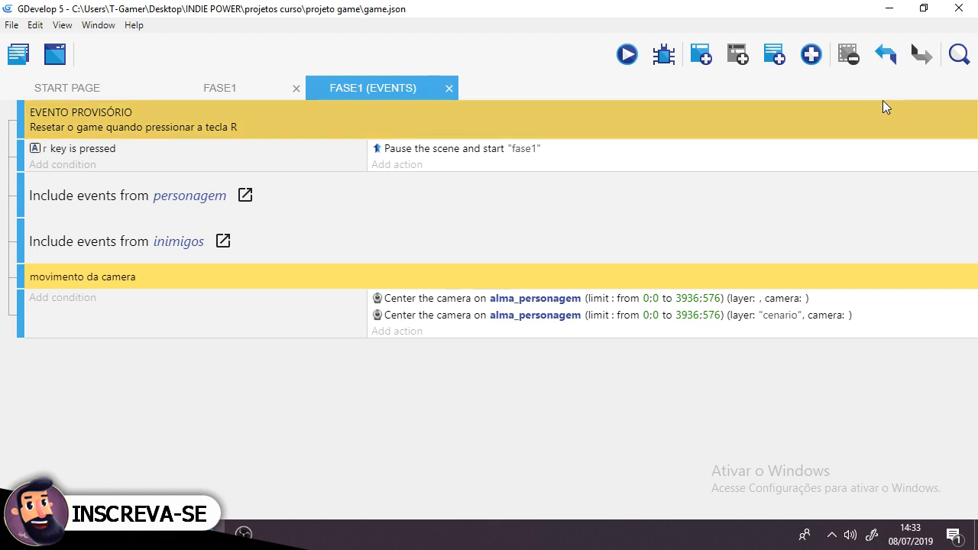
left_click(774, 54)
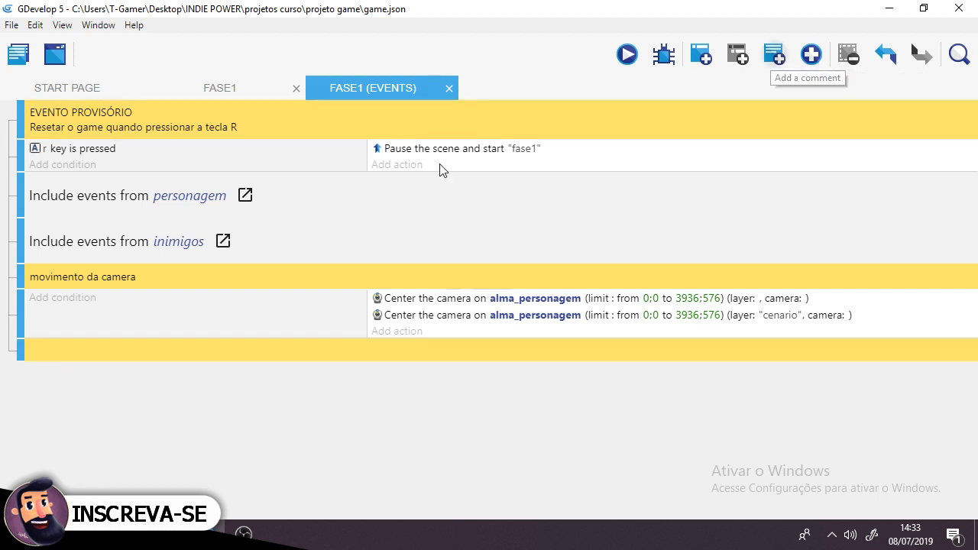
left_click(134, 348)
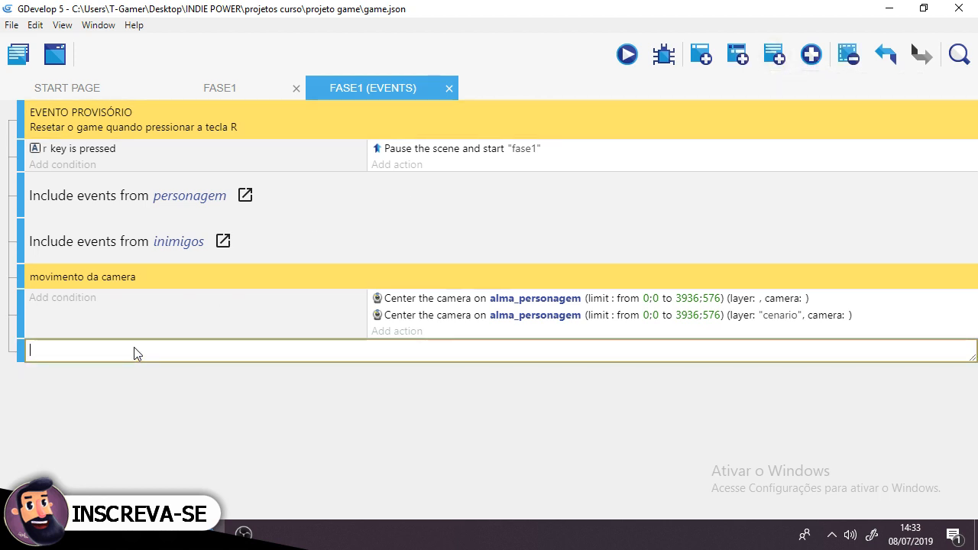
type("objetos invisivies")
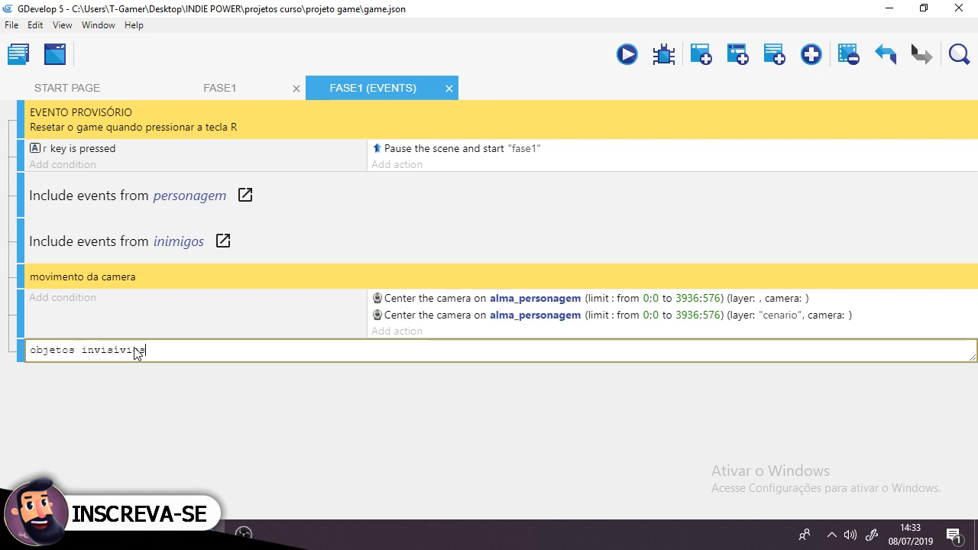
left_click(220, 450)
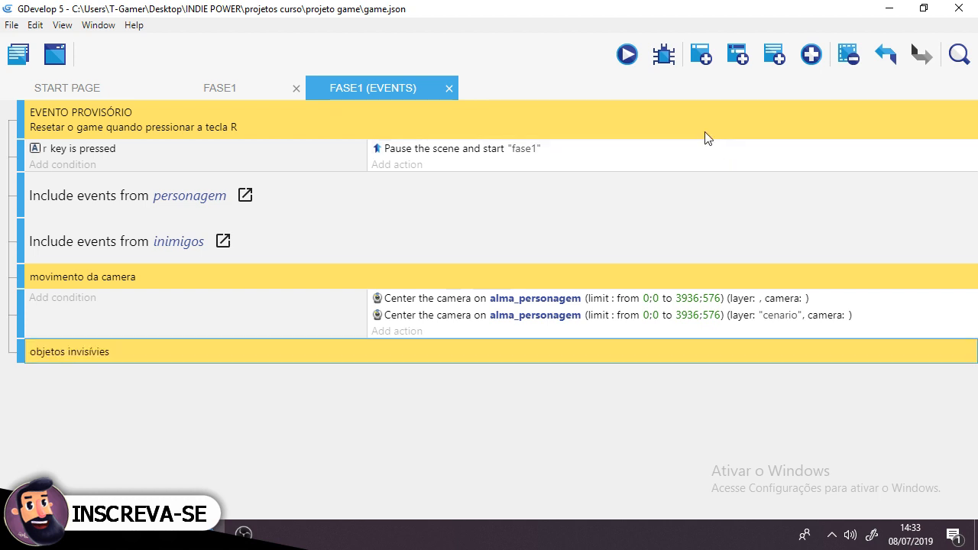
- Add an empty event under the new comment and start a Change Sprite opacity action in it
left_click(703, 56)
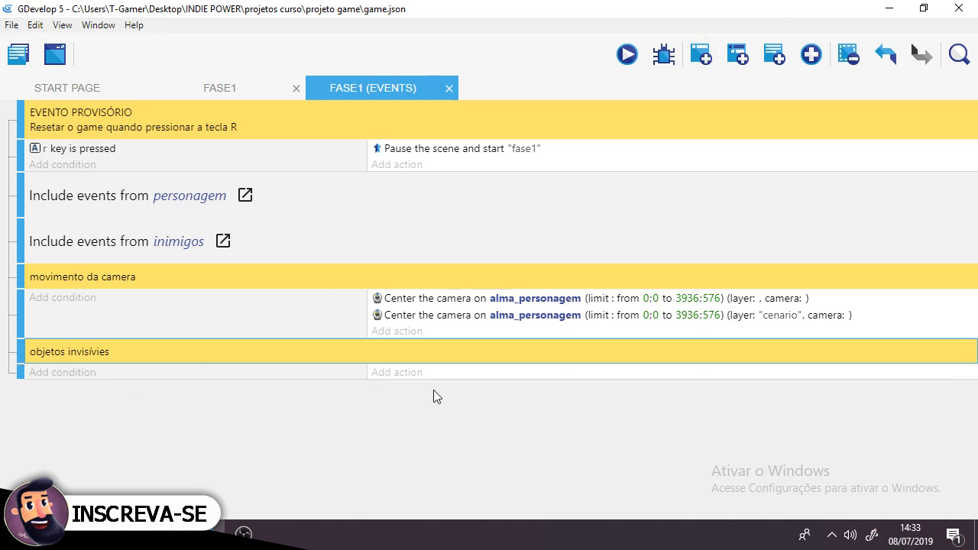
left_click(396, 375)
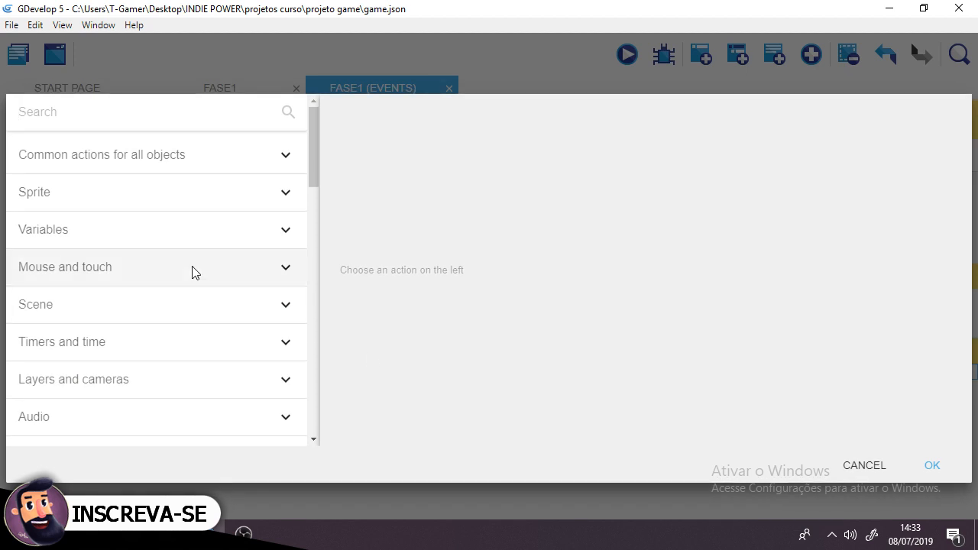
left_click(102, 165)
left_click(104, 157)
left_click(106, 194)
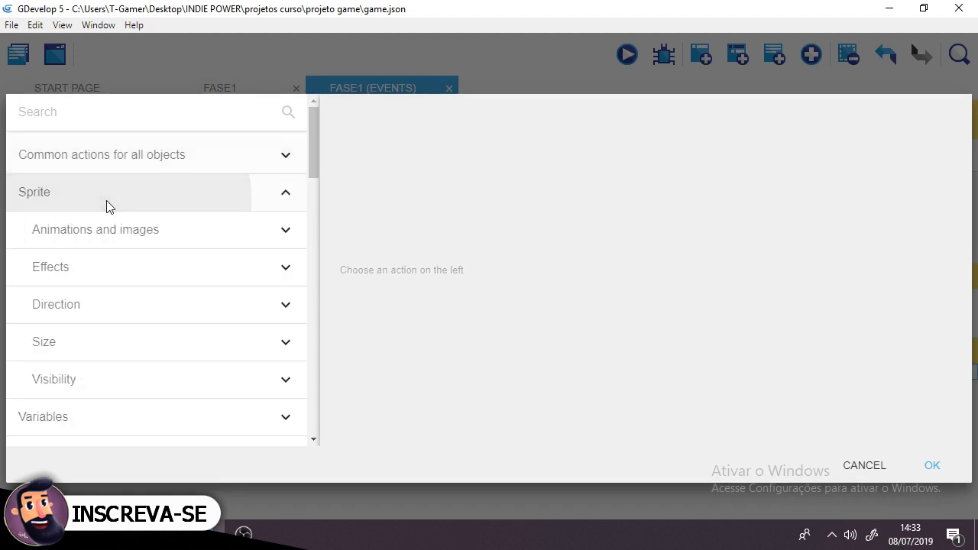
left_click(130, 378)
scroll(128, 374, "down", 2)
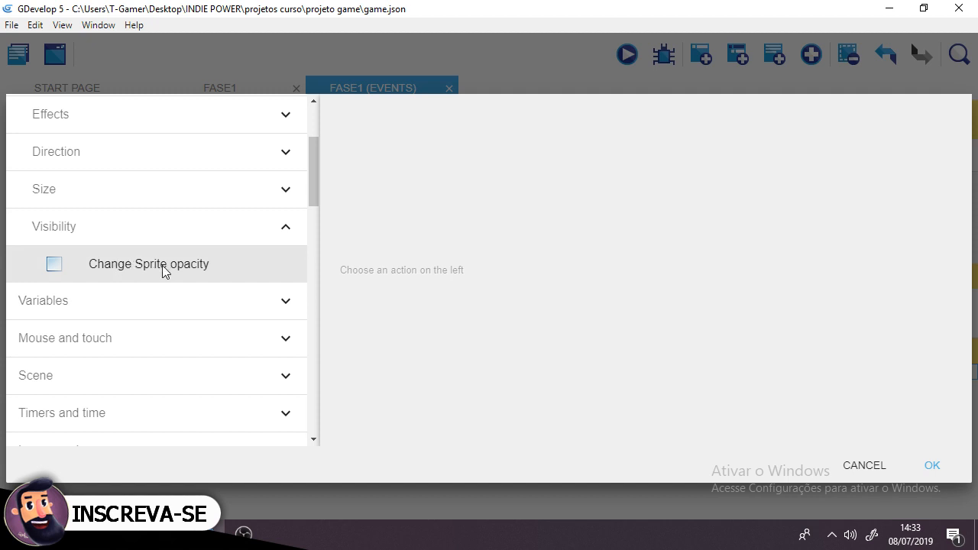
left_click(163, 267)
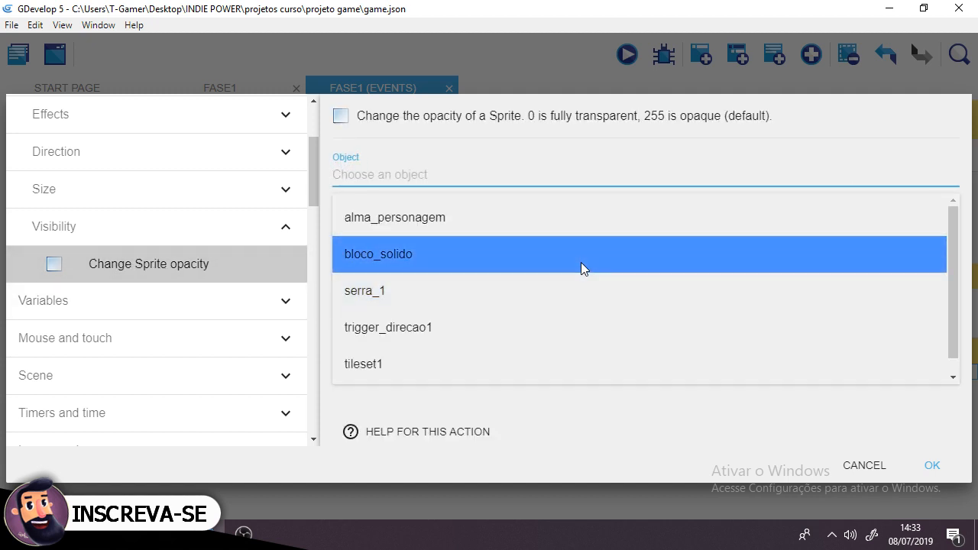
- Set the opacity of trigger_direcao1 to 0 with the = (set to) sign and confirm the action
scroll(581, 262, "down", 1)
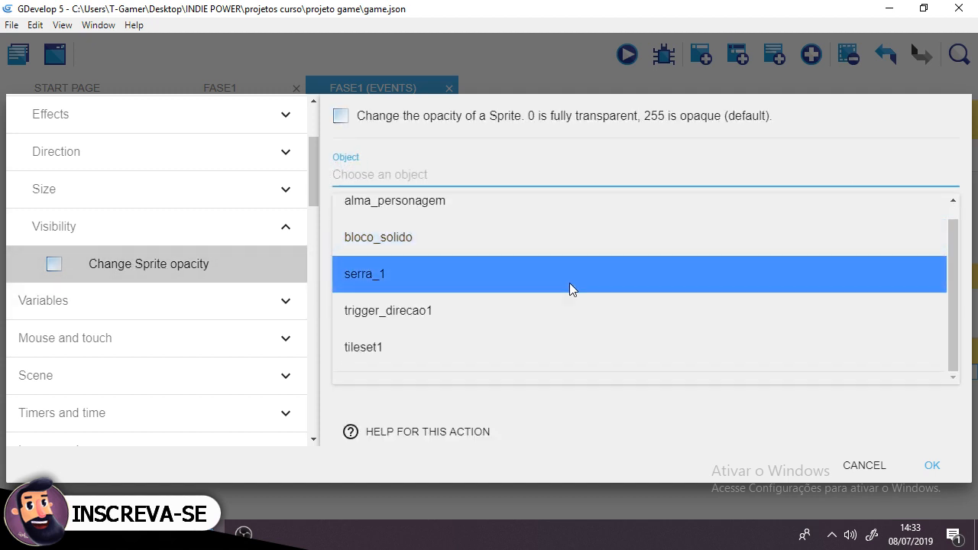
left_click(546, 318)
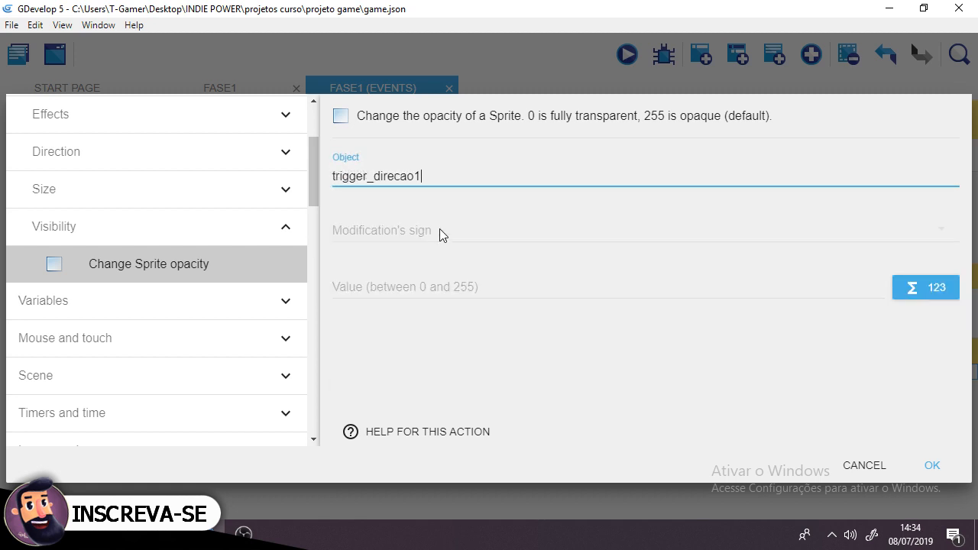
left_click(439, 228)
left_click(406, 229)
left_click(396, 286)
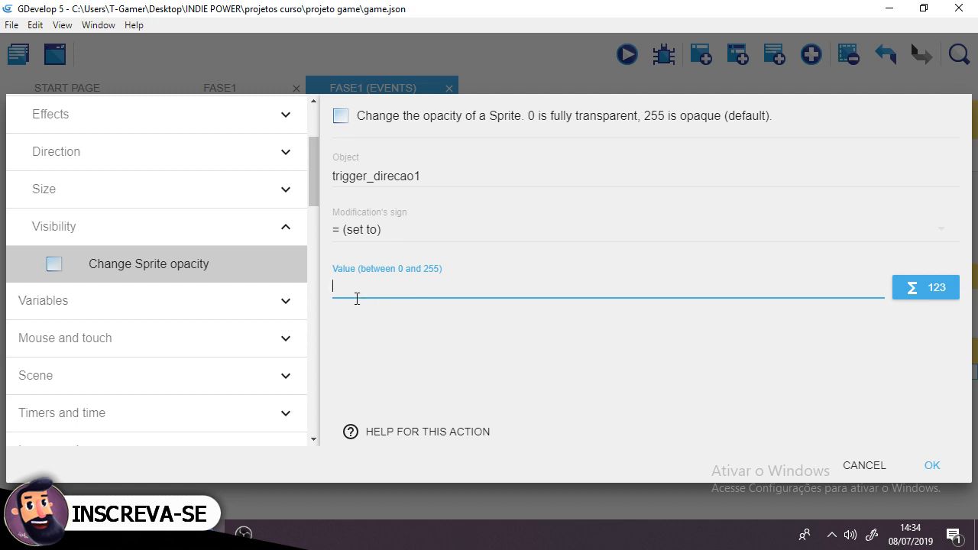
type("0")
left_click(934, 466)
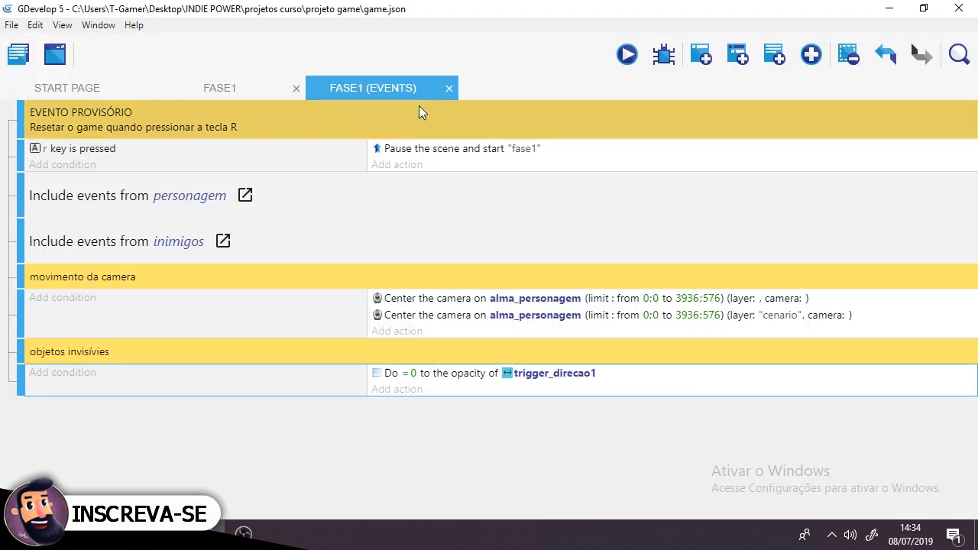
- Preview the FASE1 scene, play past the saw platform to check the direction triggers' visibility, and close the preview
left_click(250, 93)
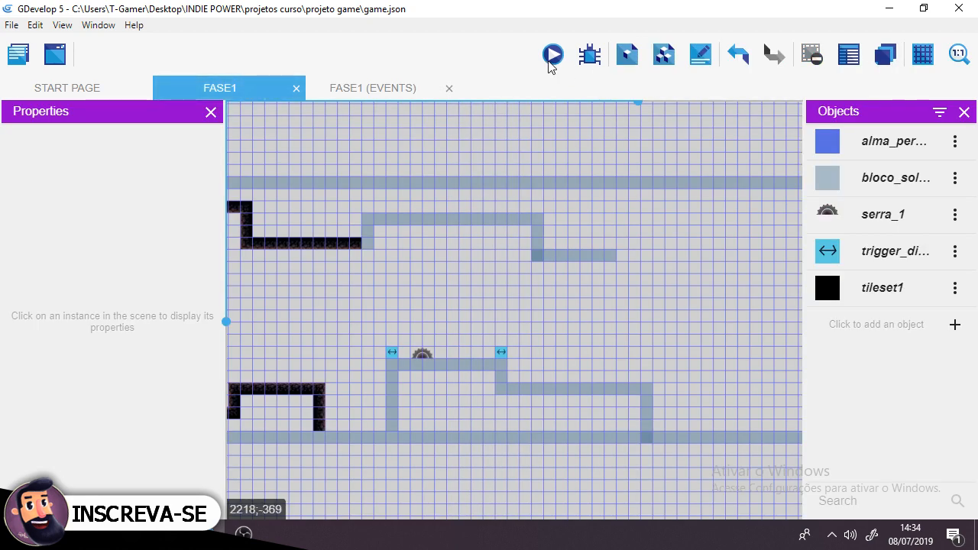
left_click(551, 55)
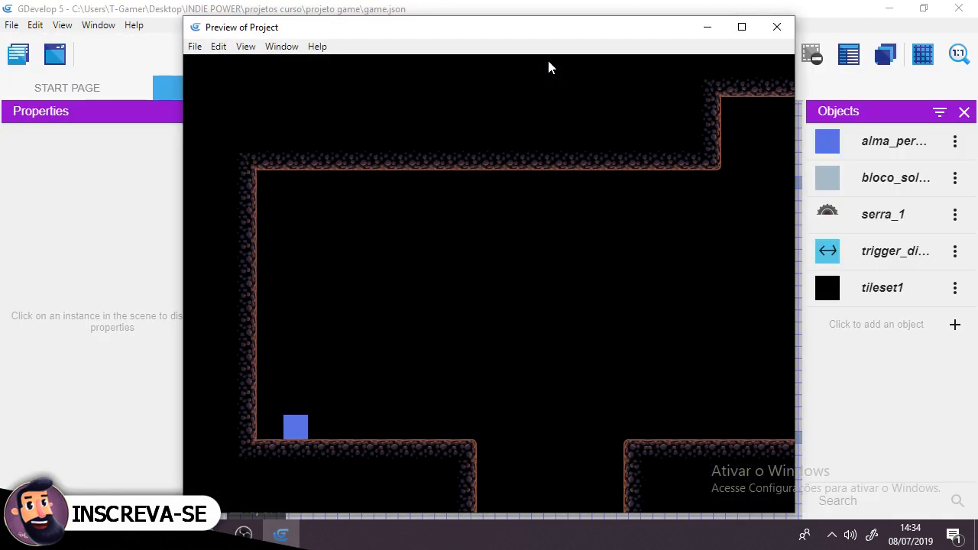
key("Right")
key("space")
key("space")
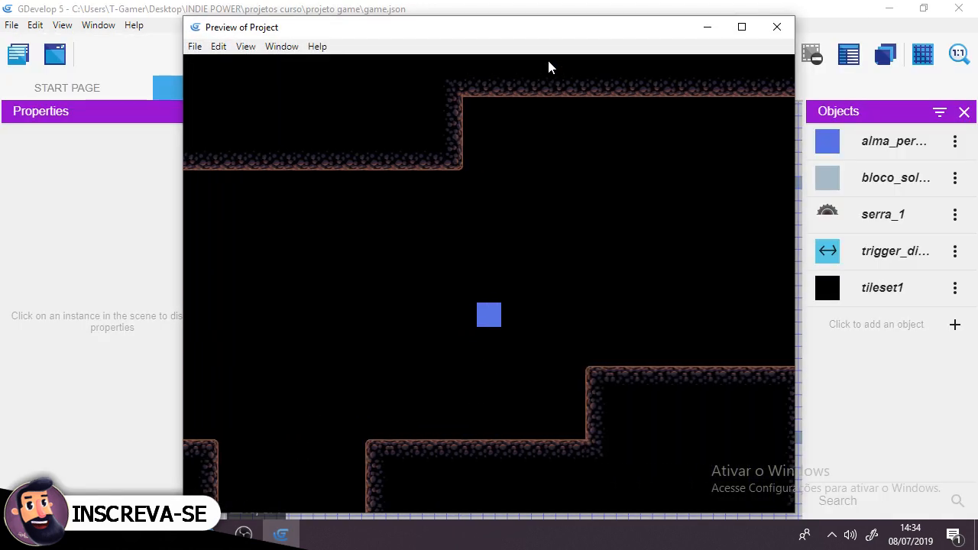
key("space")
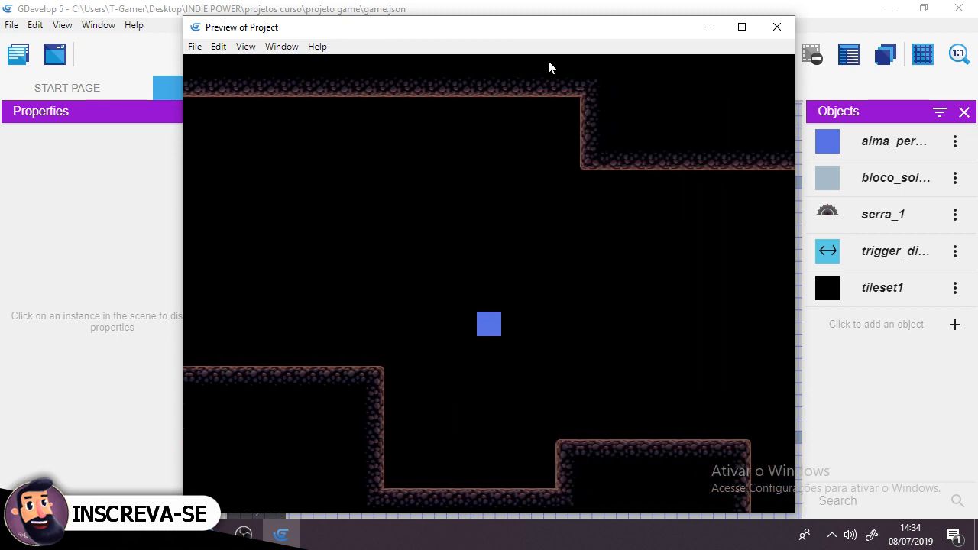
key("space")
key("space")
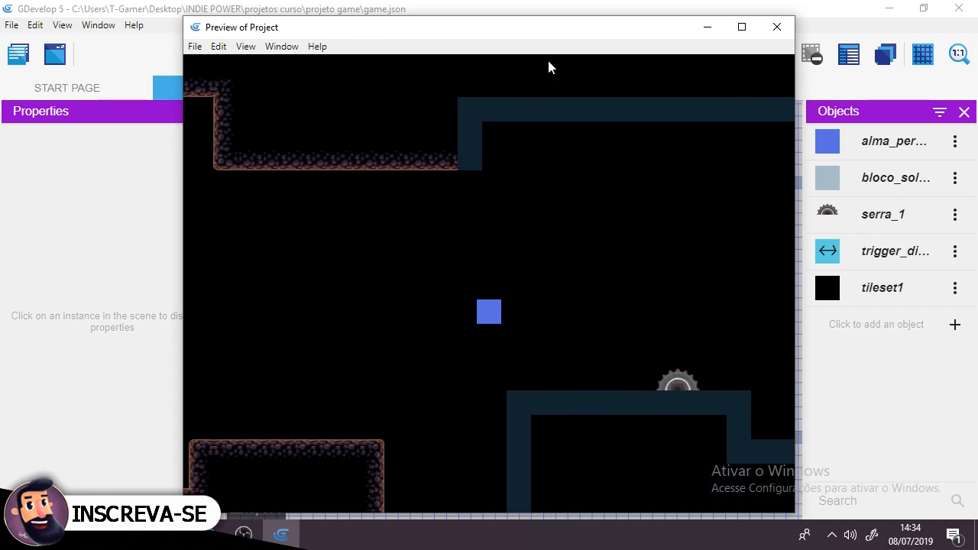
key("space")
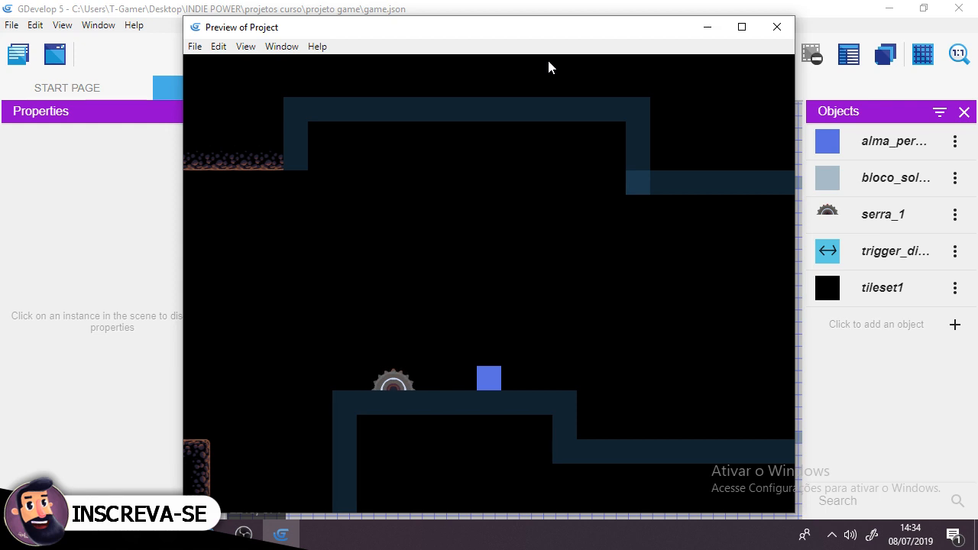
key("space")
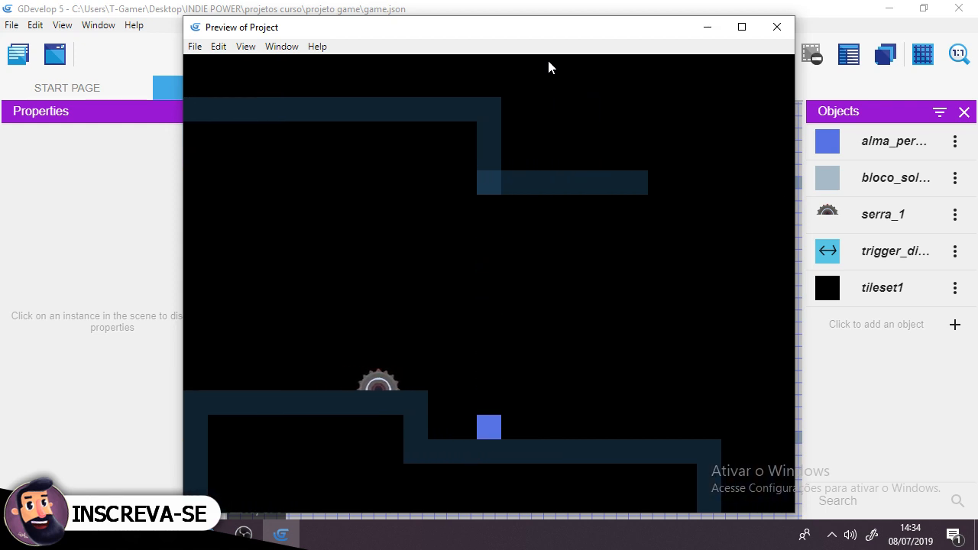
key("space")
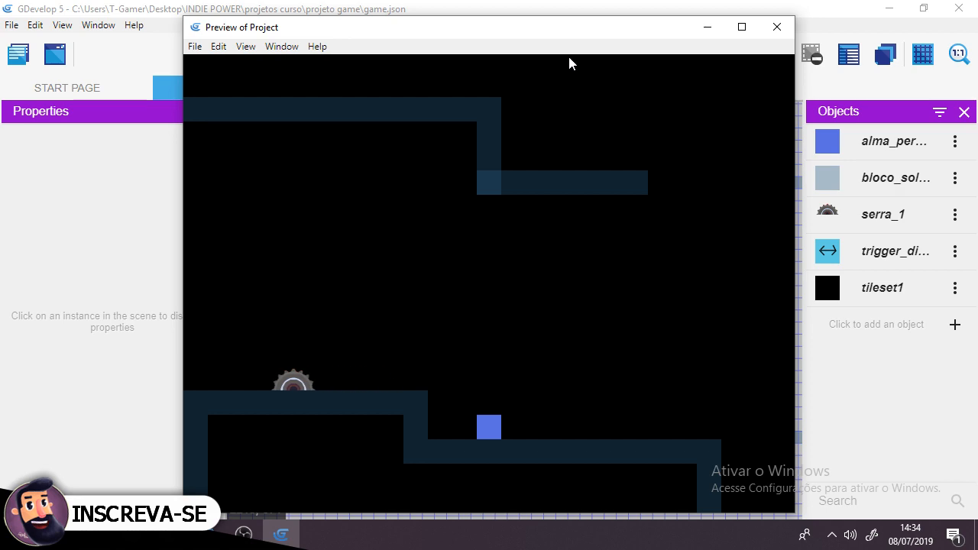
left_click(791, 29)
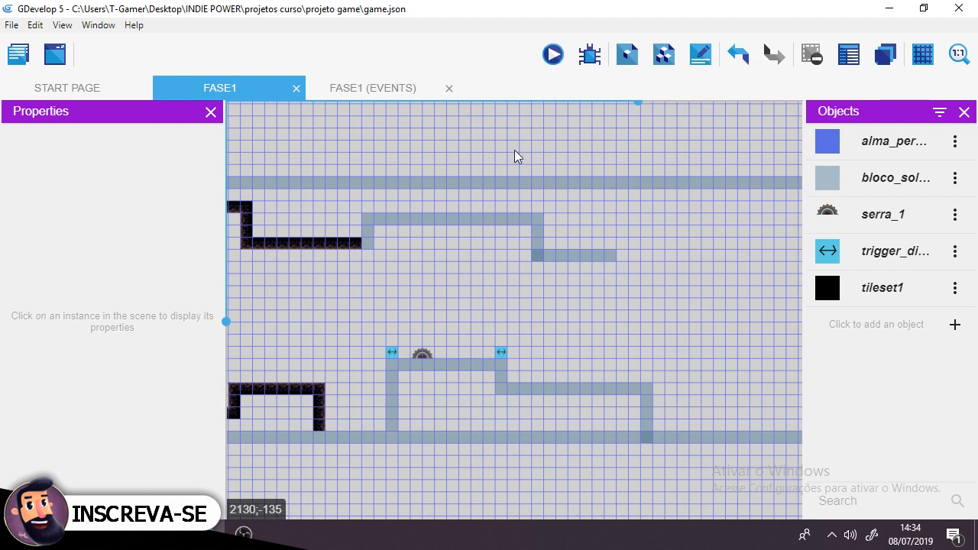
- Edit the value of the valocidade object variable of serra_1 and apply it
middle_click_drag(400, 159, 614, 200)
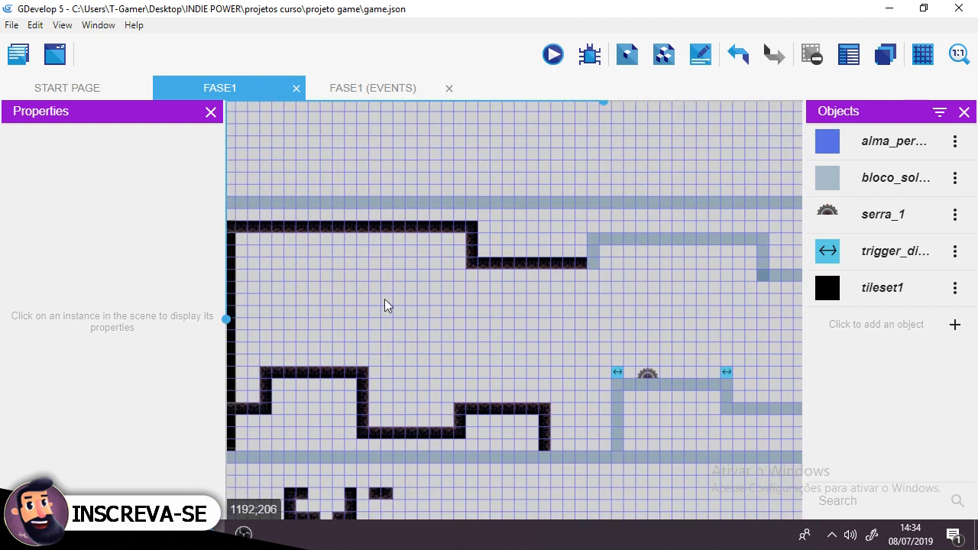
middle_click_drag(384, 300, 616, 252)
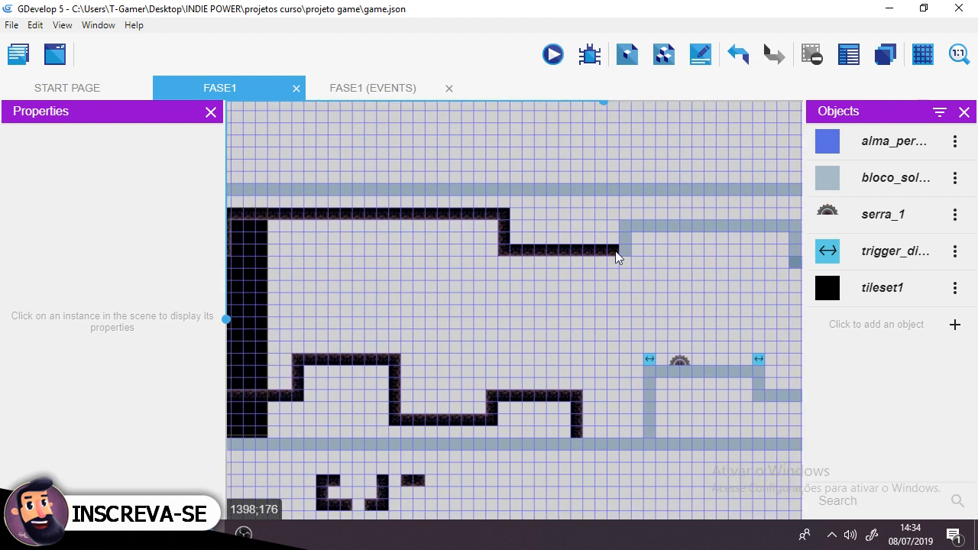
left_click(955, 215)
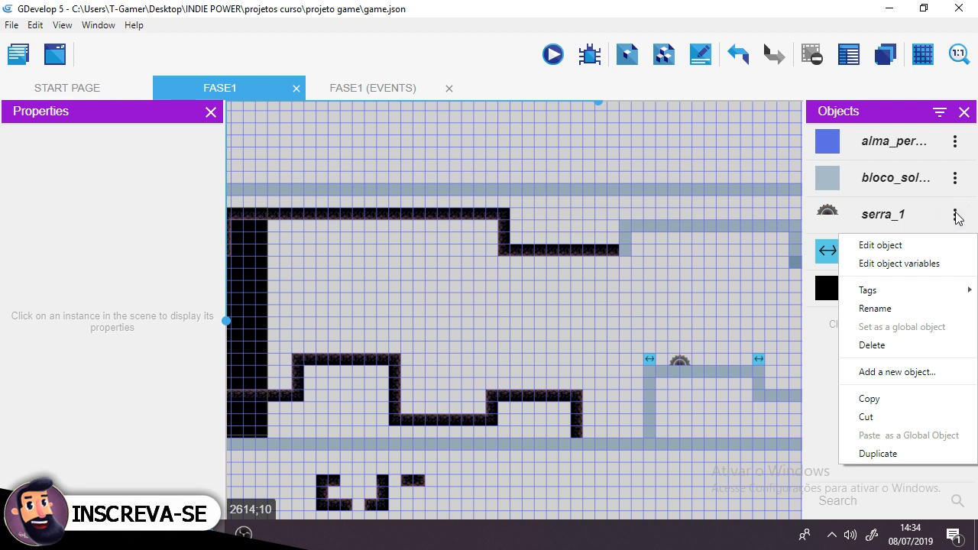
left_click(916, 264)
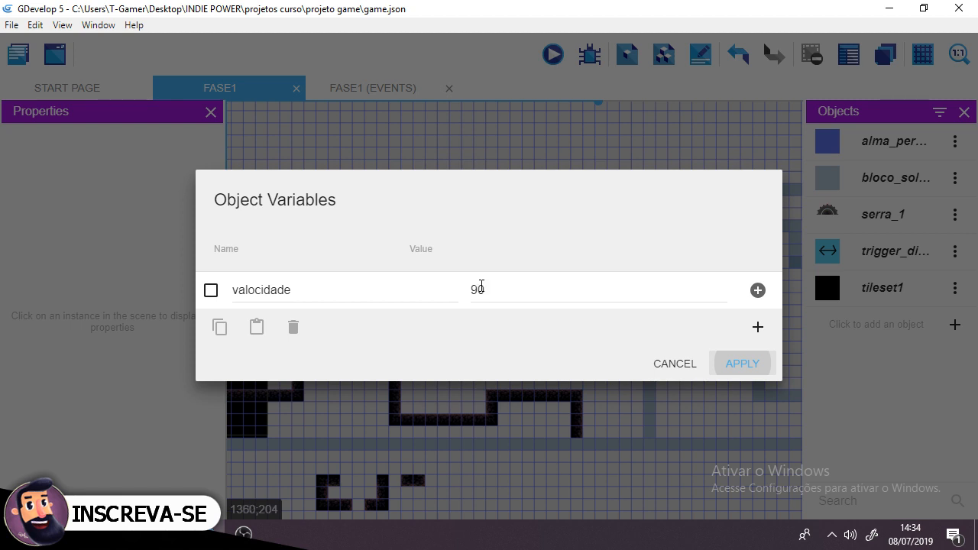
left_click(479, 287)
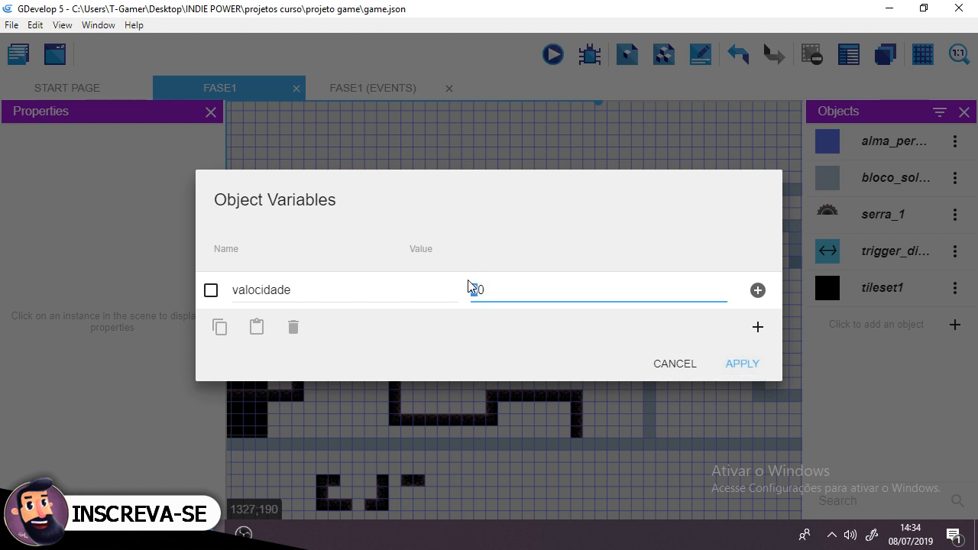
left_click(743, 365)
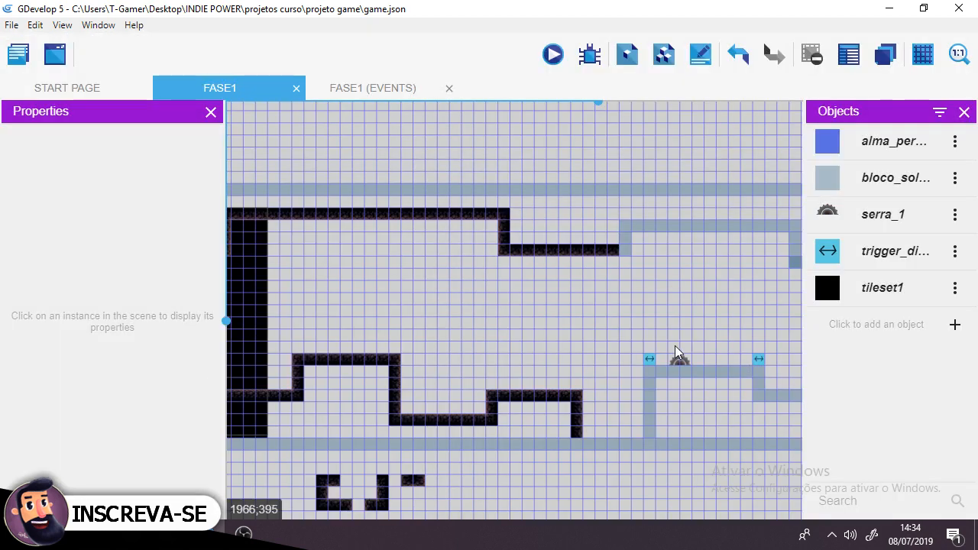
- Preview the level again, play up to the saw platform to check the saw's speed, and close the preview
left_click(555, 55)
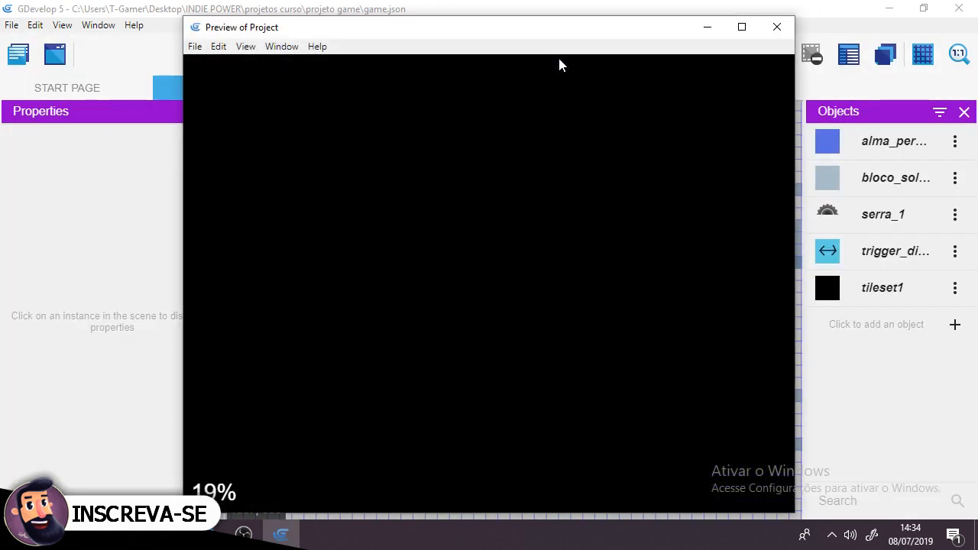
key("Right")
key("space")
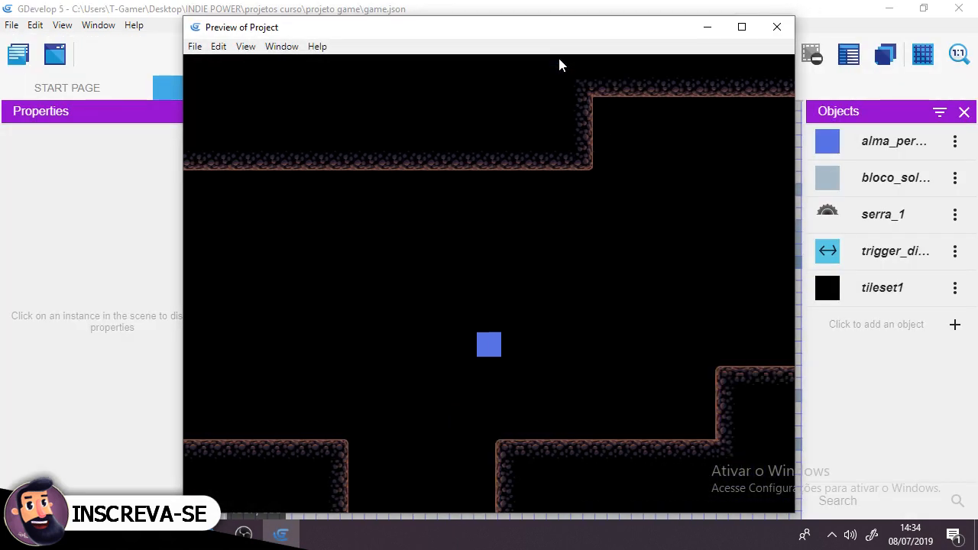
key("space")
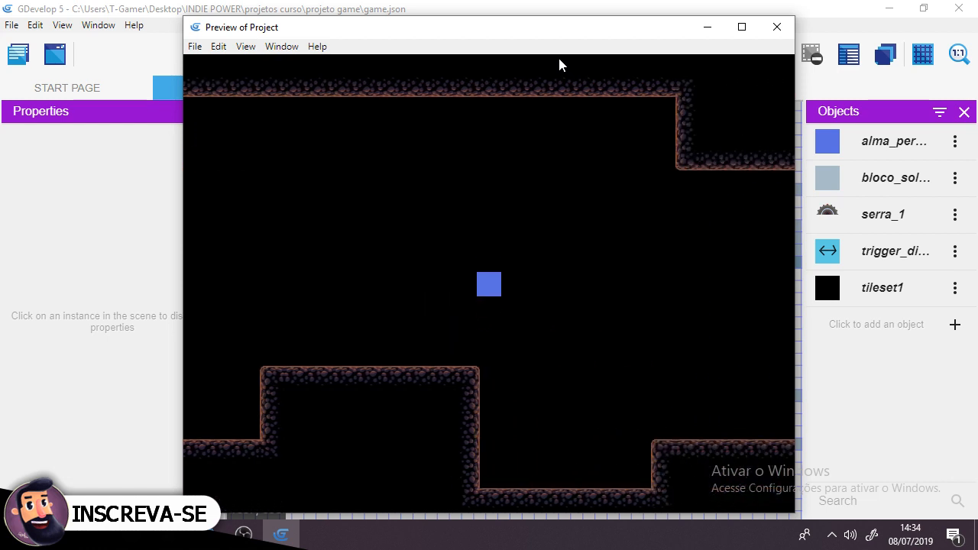
key("space")
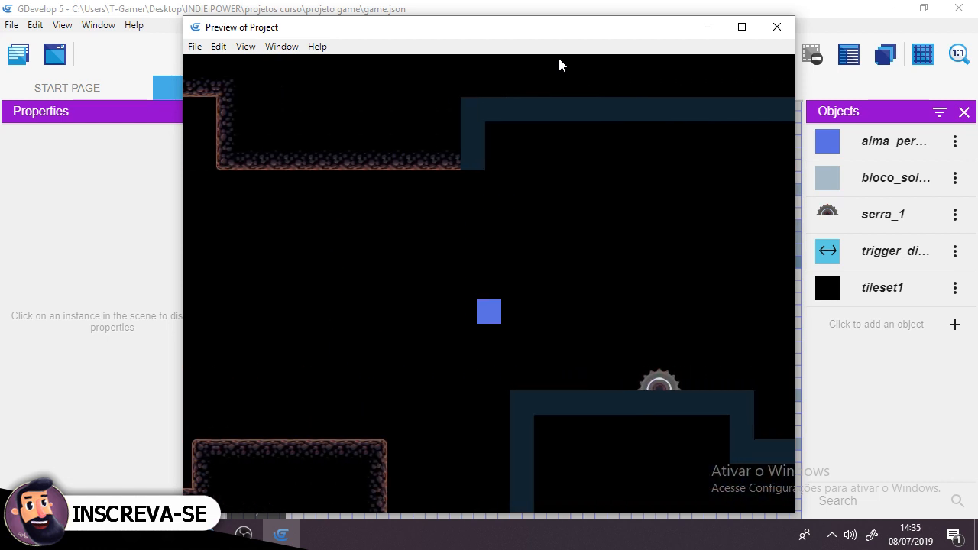
key("space")
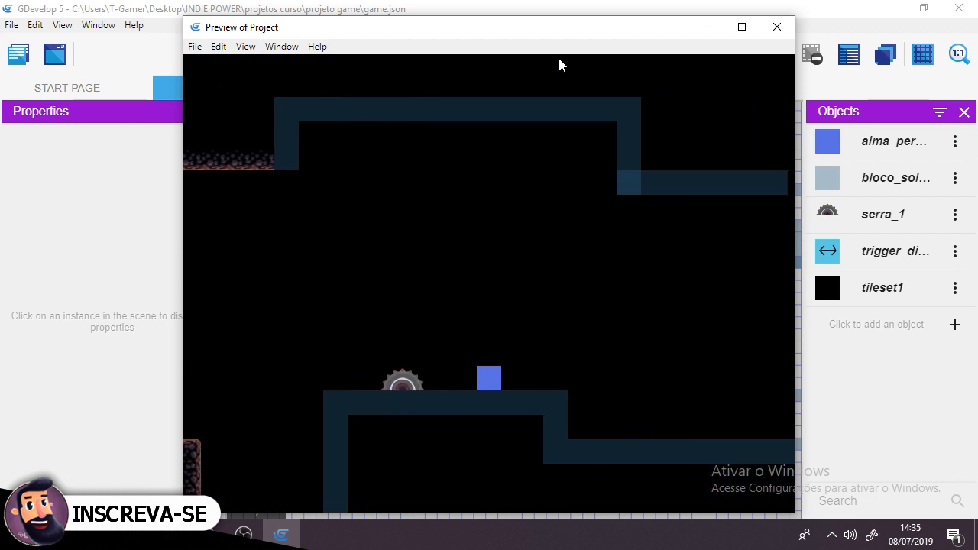
key("space")
key("space")
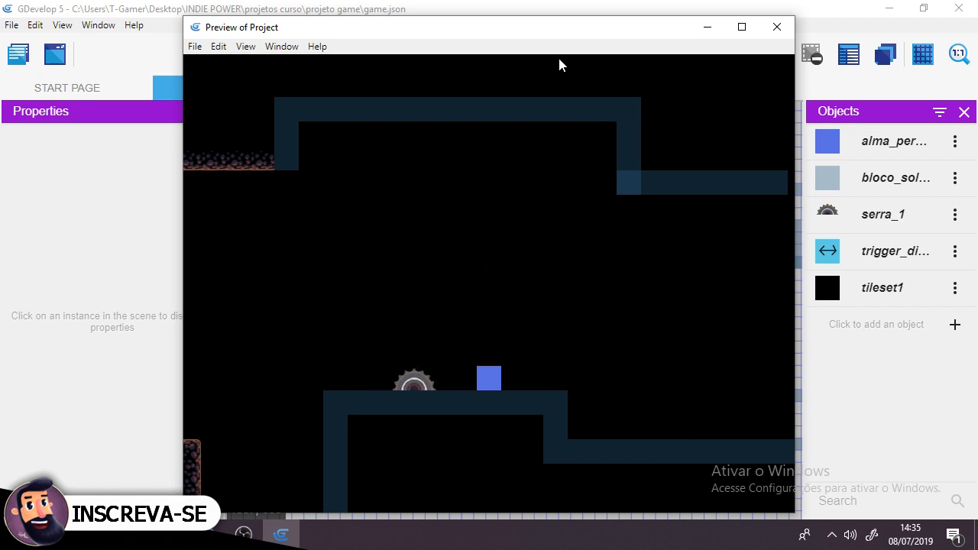
key("Right")
key("space")
key("space")
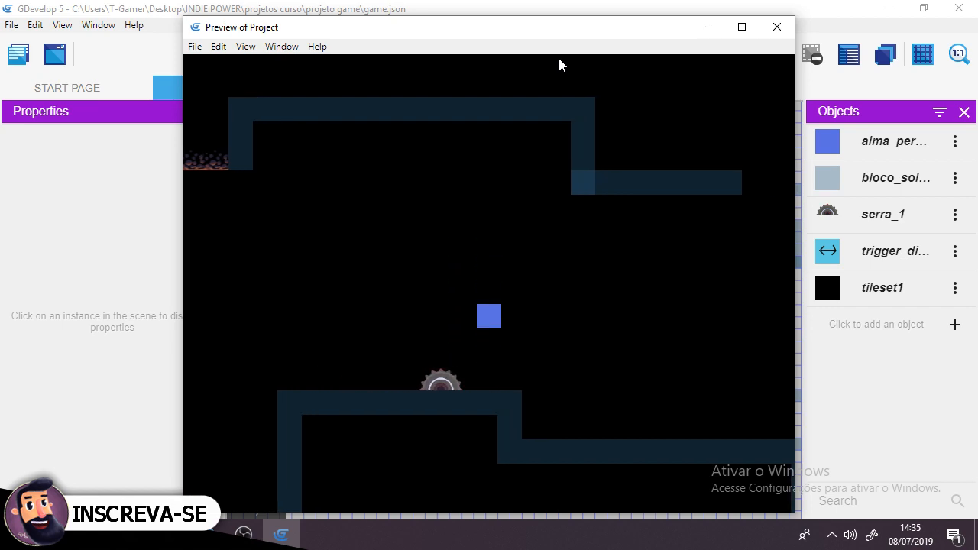
left_click(777, 28)
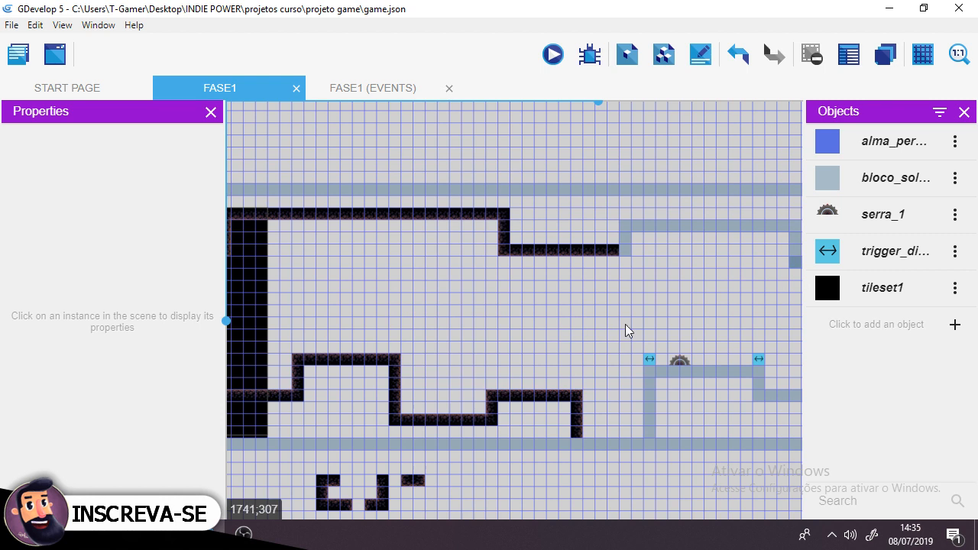
middle_click_drag(625, 324, 570, 319)
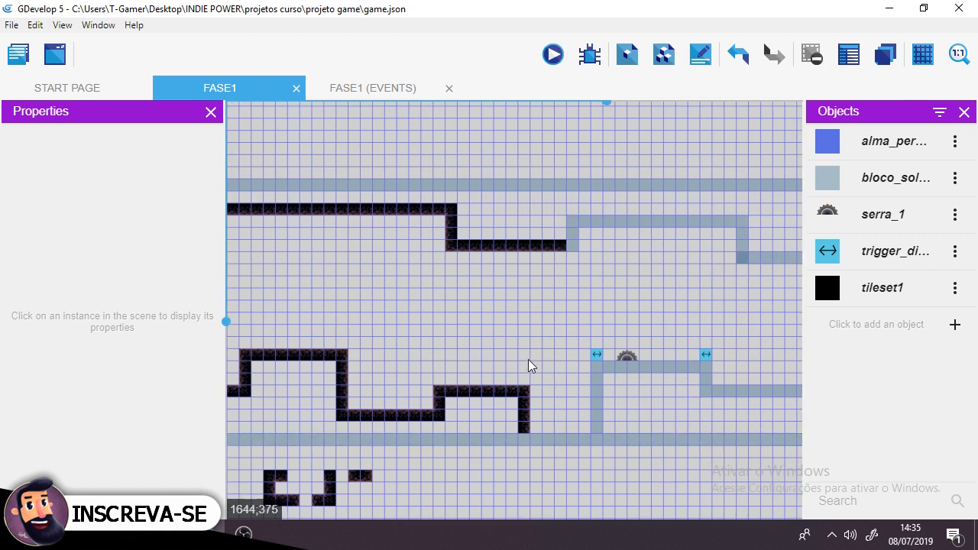
middle_click_drag(433, 316, 549, 316)
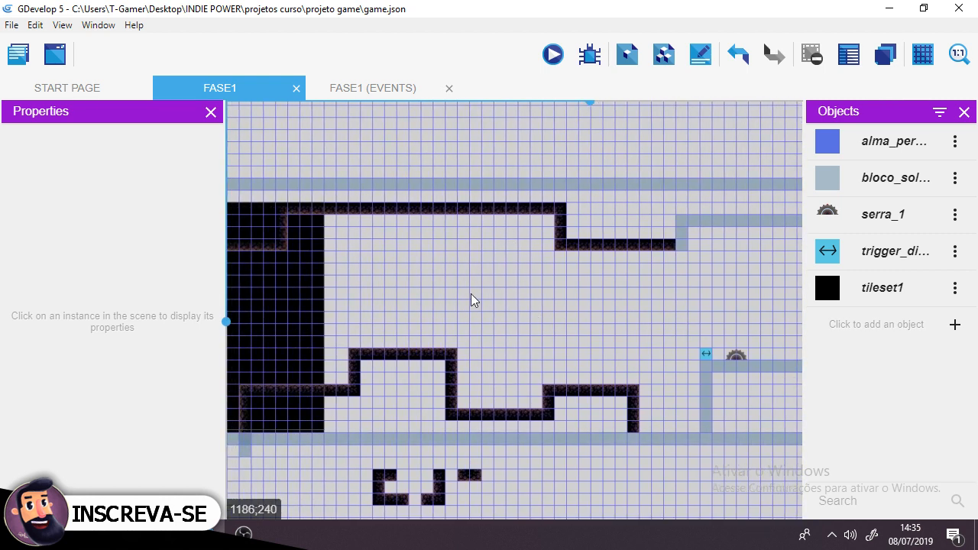
middle_click_drag(472, 294, 591, 326)
middle_click_drag(500, 368, 546, 299)
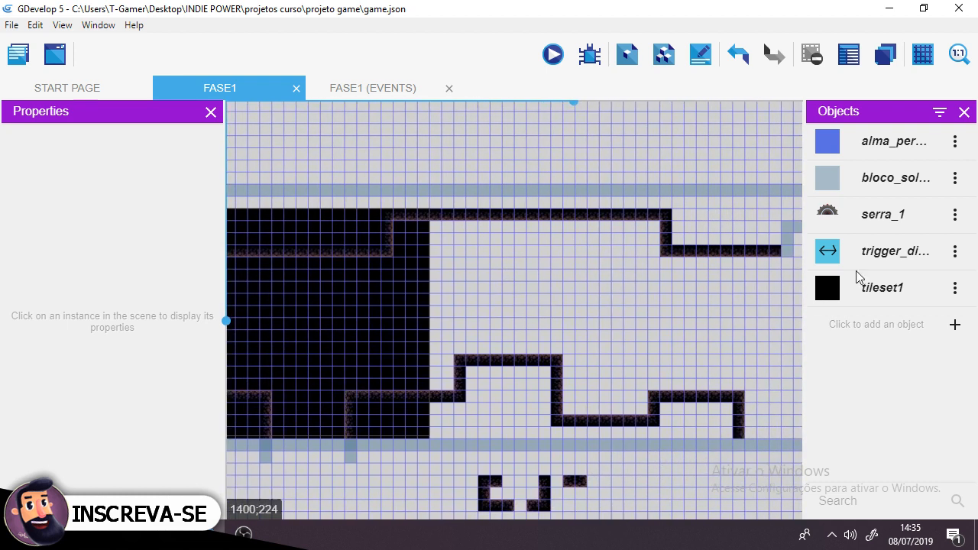
- Create a new Sprite object and name it trigger_vertical
left_click(924, 332)
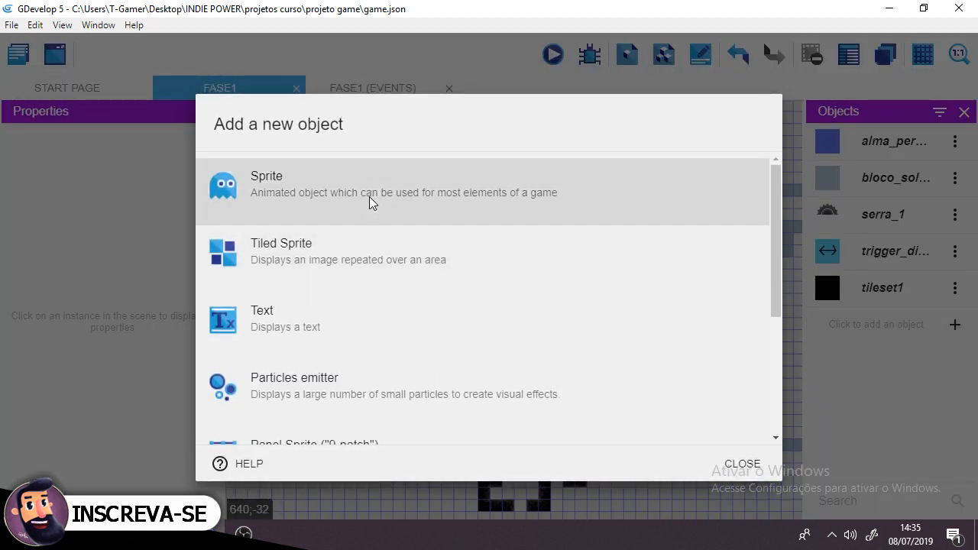
left_click(366, 195)
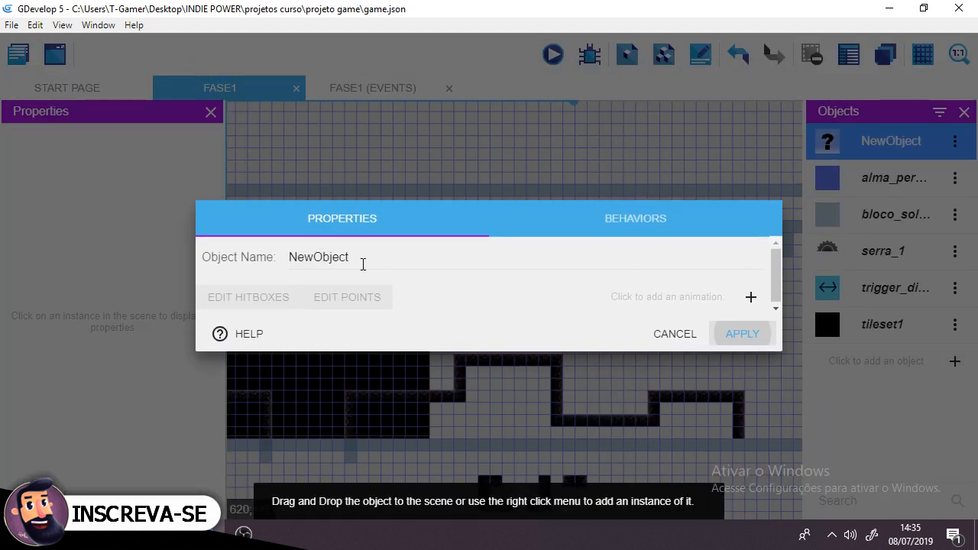
left_click_drag(397, 259, 262, 258)
type("trigger_vertical")
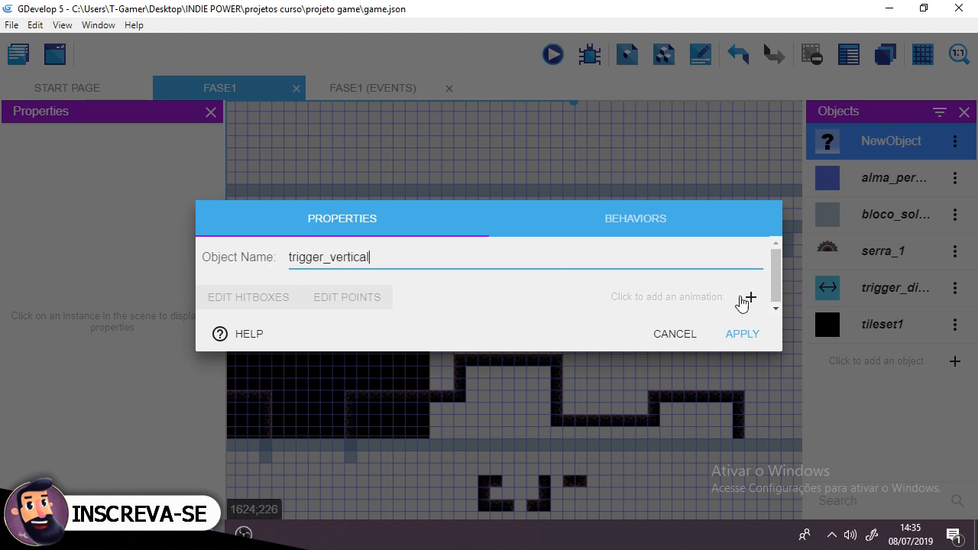
- Add an animation to trigger_vertical using the setatrigger2 image from the graficos folder and apply the object
left_click(742, 298)
left_click(235, 306)
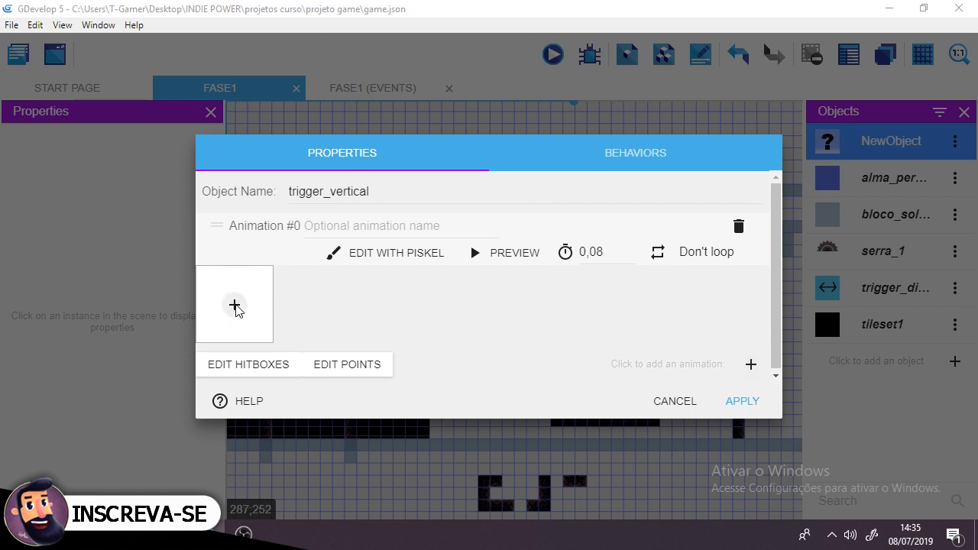
double_click(535, 205)
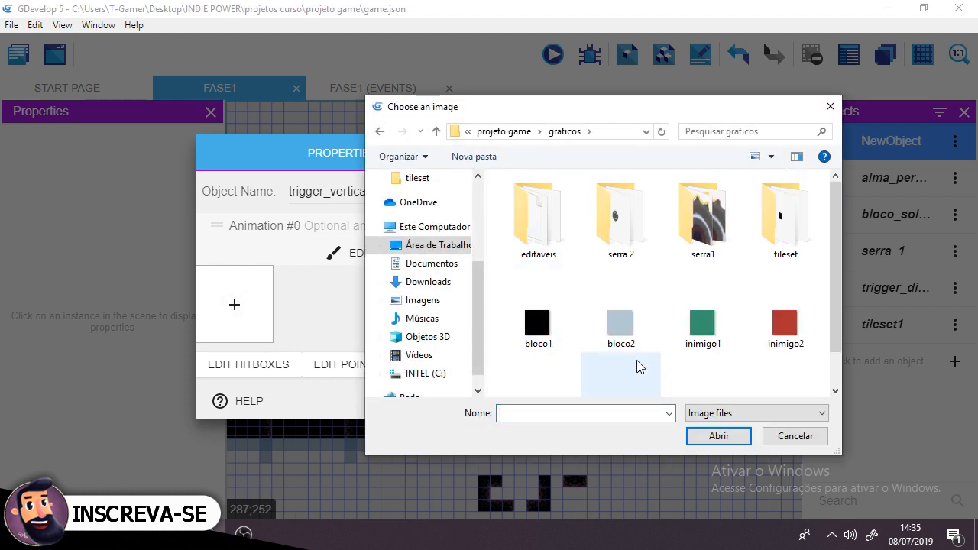
scroll(650, 360, "down", 1)
left_click(690, 354)
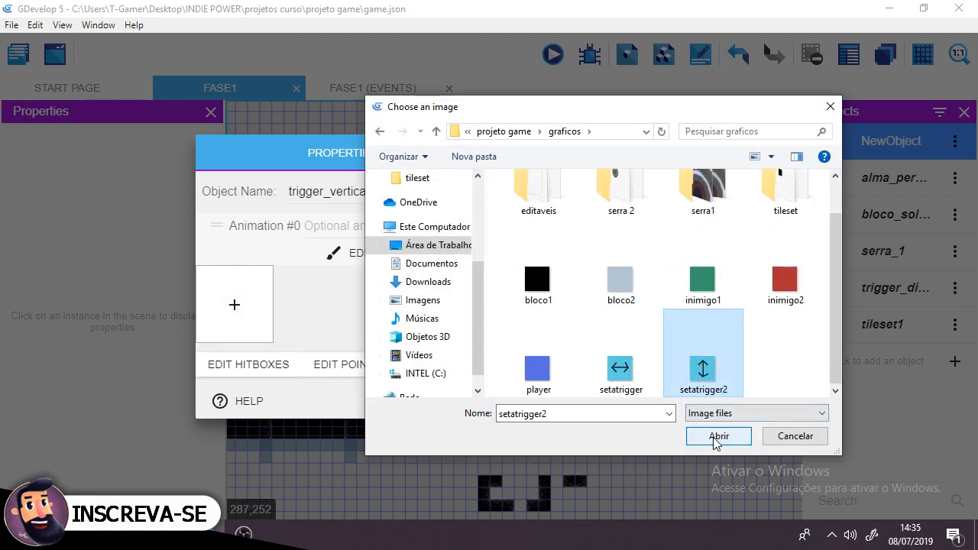
left_click(719, 436)
left_click(742, 401)
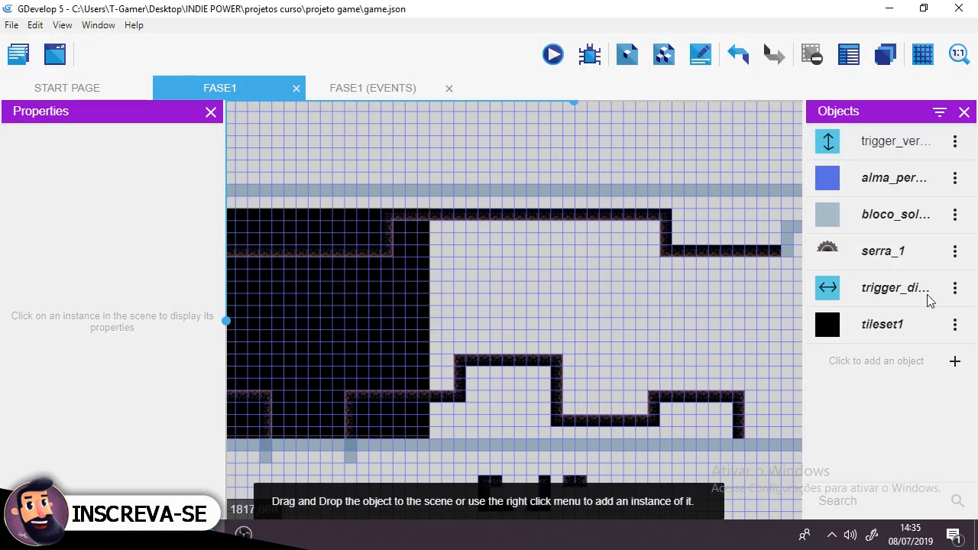
- Make trigger_vertical a global object
right_click(885, 151)
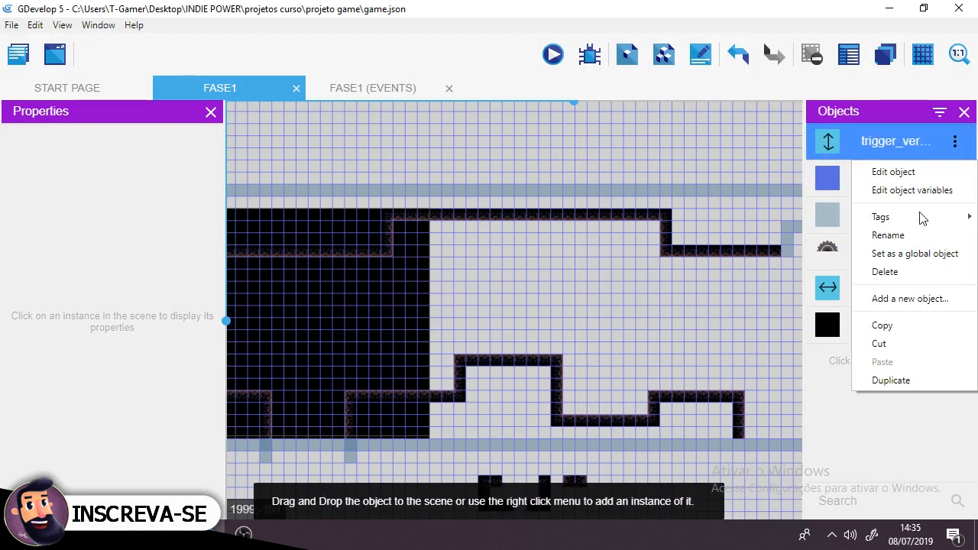
left_click(951, 256)
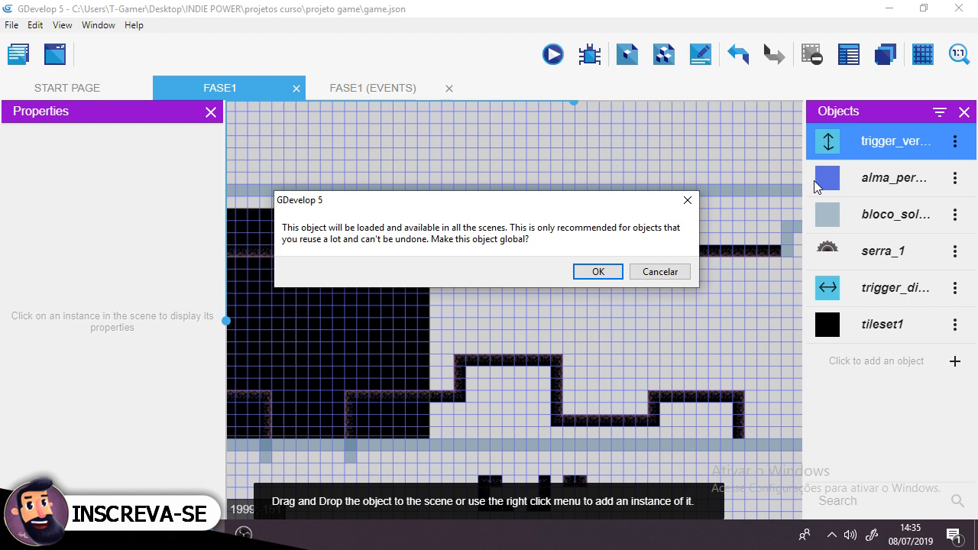
left_click(598, 273)
- Place two trigger_vertical instances at X 992, one under the ceiling at Y 32 and a copy above the raised platform at Y 352
left_click_drag(839, 339, 524, 242)
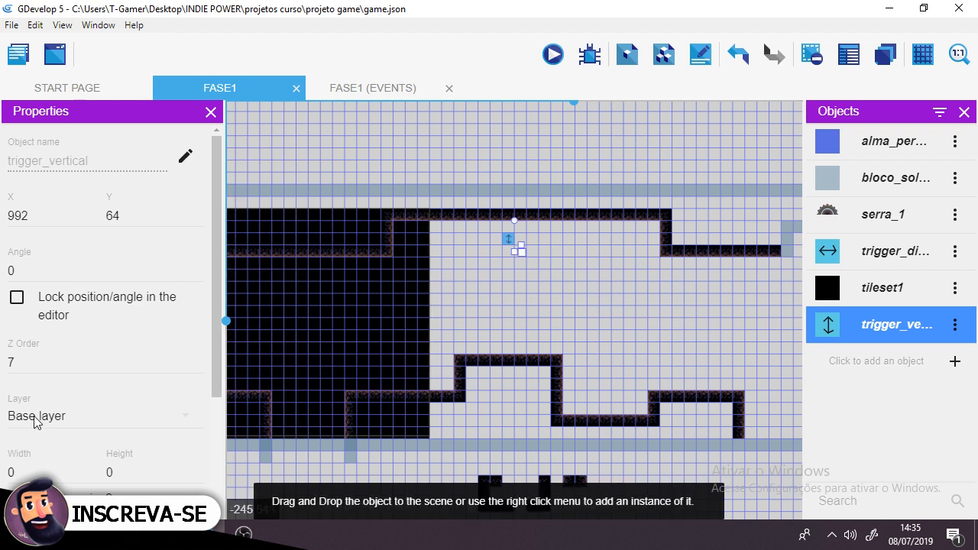
left_click(674, 319)
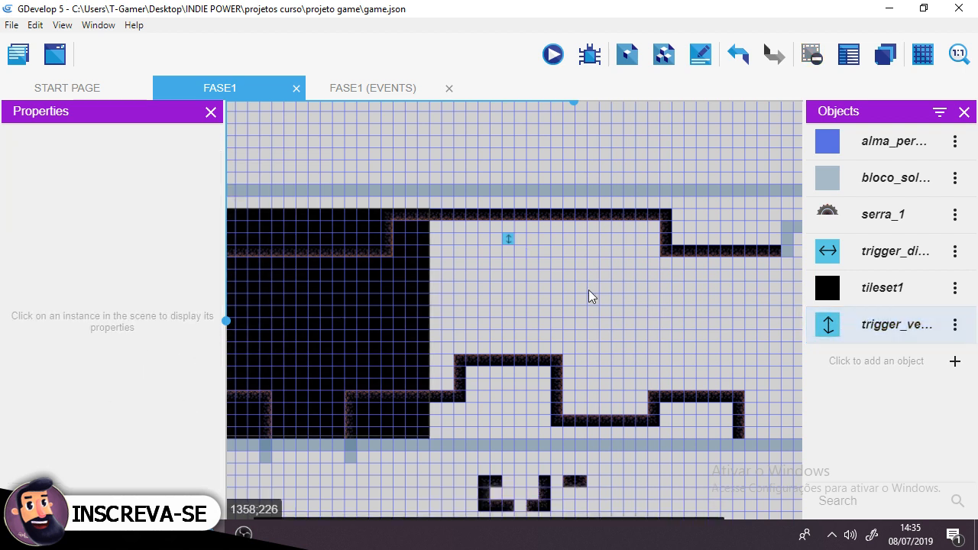
left_click(512, 240)
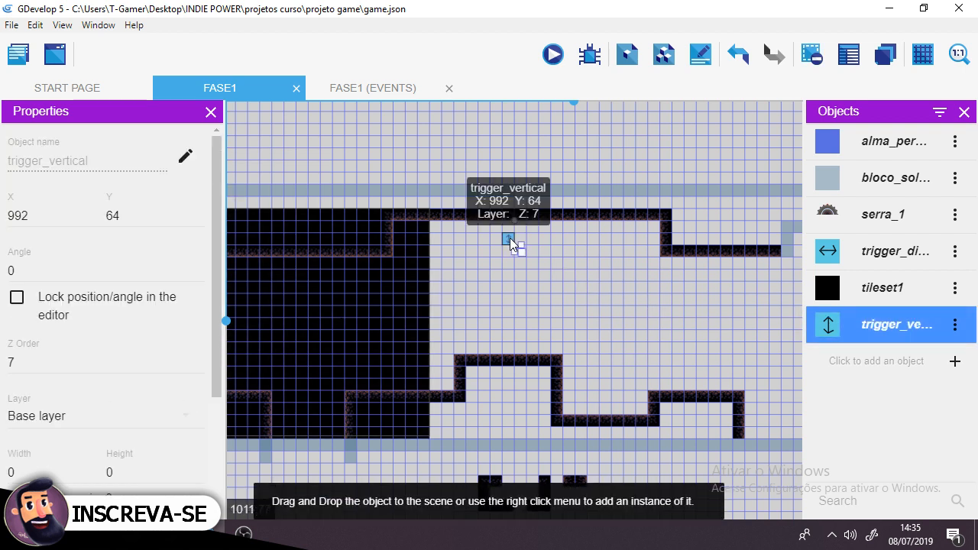
left_click_drag(509, 238, 513, 346, "ctrl")
left_click_drag(507, 242, 509, 237)
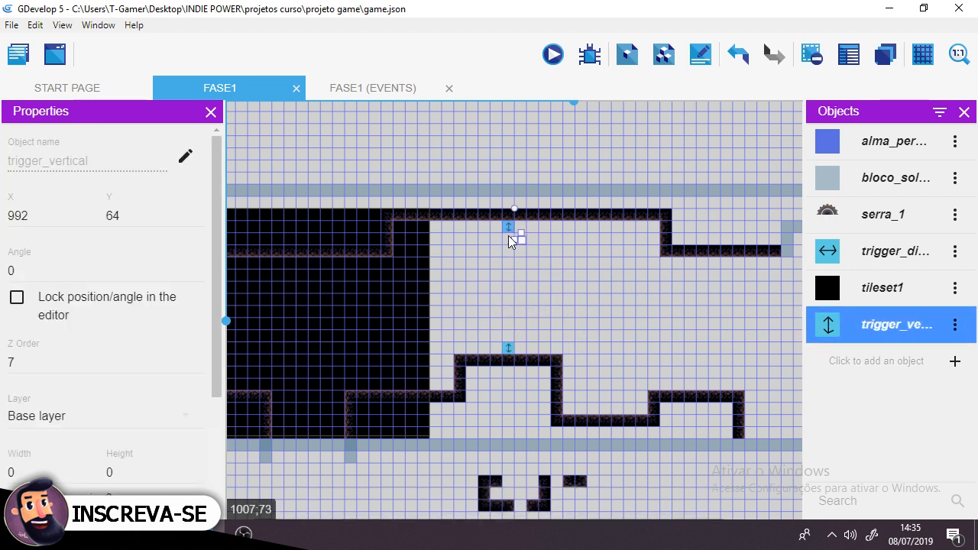
left_click(558, 308)
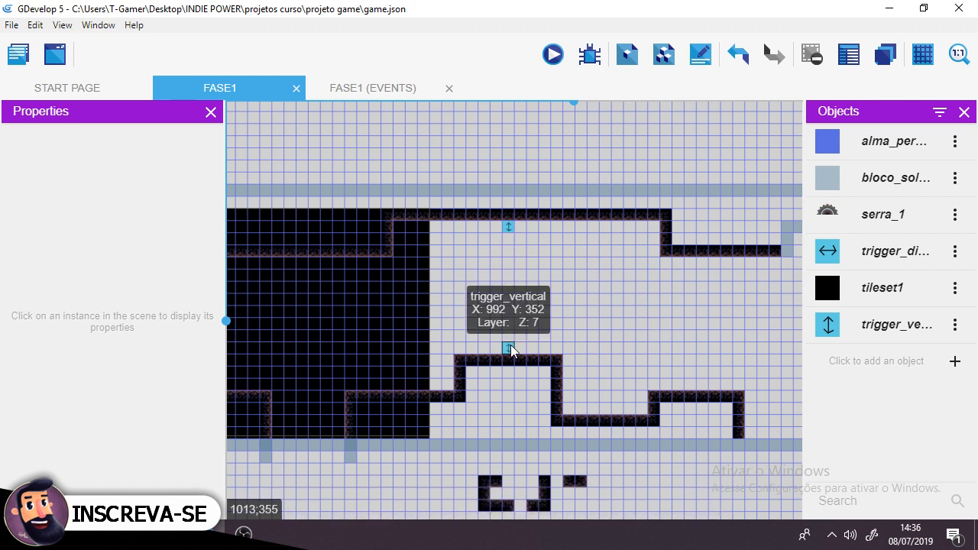
- Shift both trigger_vertical instances horizontally to X 896, keeping them aligned above each other
left_click_drag(509, 347, 477, 351)
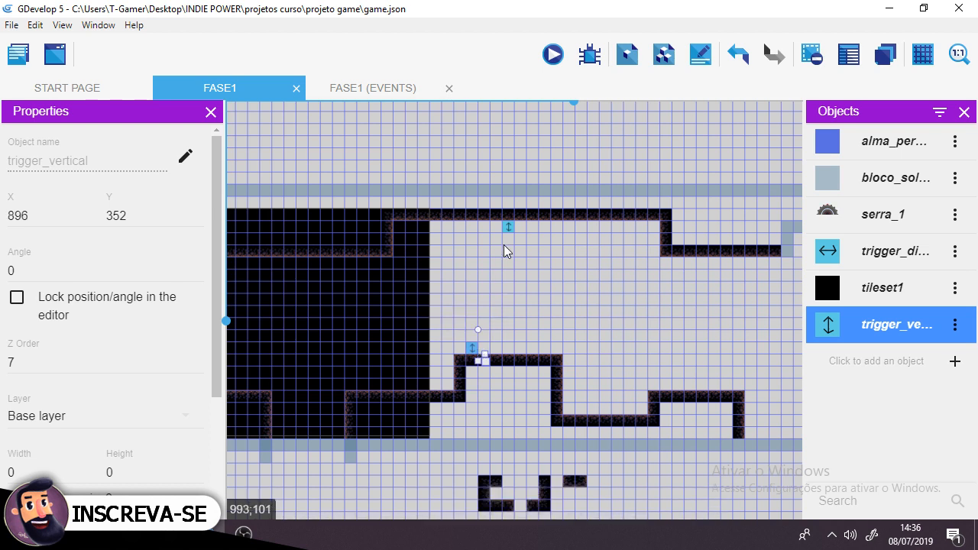
left_click_drag(508, 227, 477, 231)
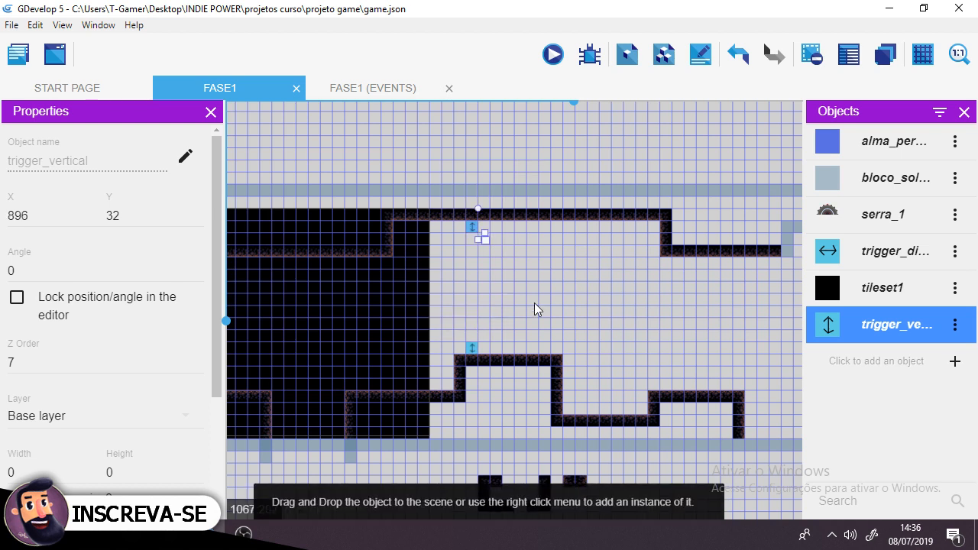
left_click(483, 287)
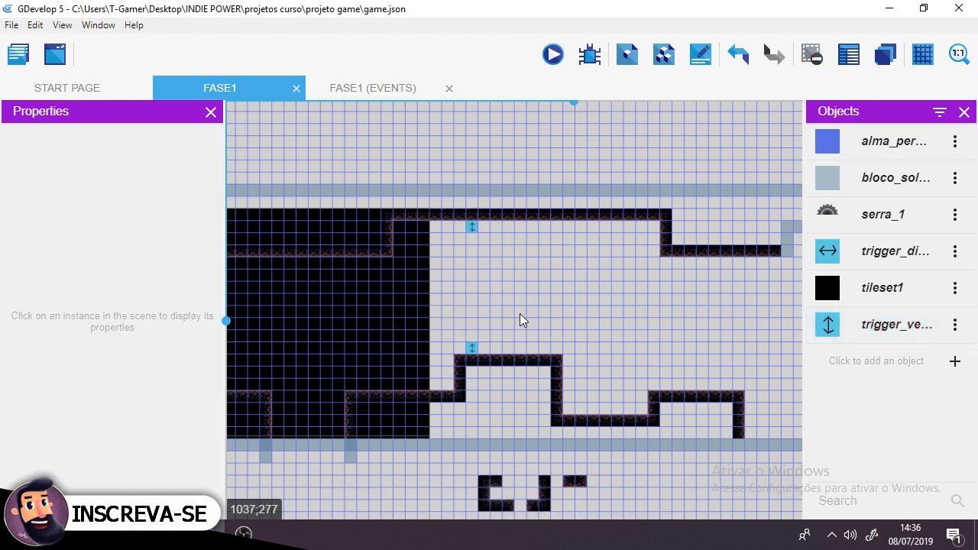
- Move the alma_personagem instance to X 736, Y 448, just before the raised platform with the vertical triggers
middle_click_drag(519, 314, 633, 312)
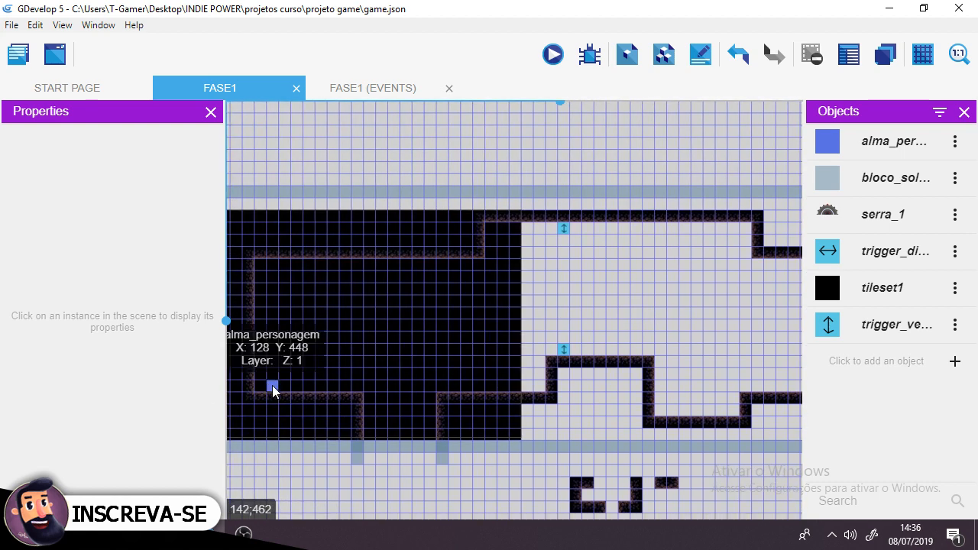
left_click_drag(272, 385, 374, 317)
left_click_drag(455, 358, 511, 393)
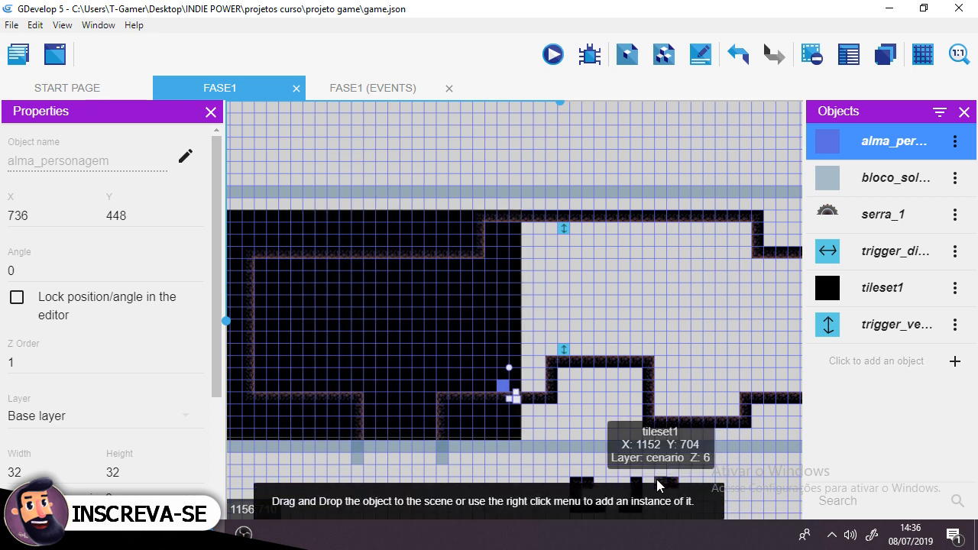
- Create a new Sprite object and name it serra_2
left_click(910, 368)
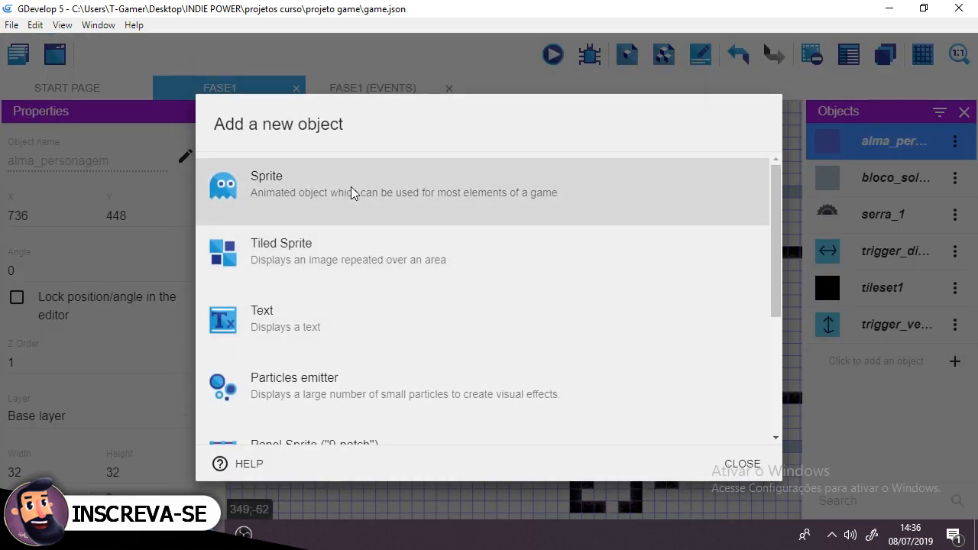
left_click(351, 188)
double_click(290, 258)
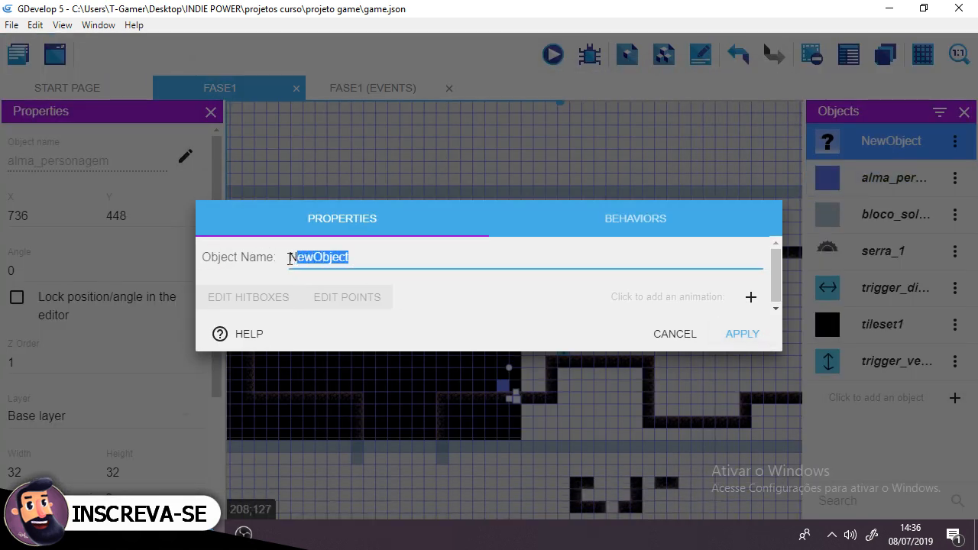
type("serra_2")
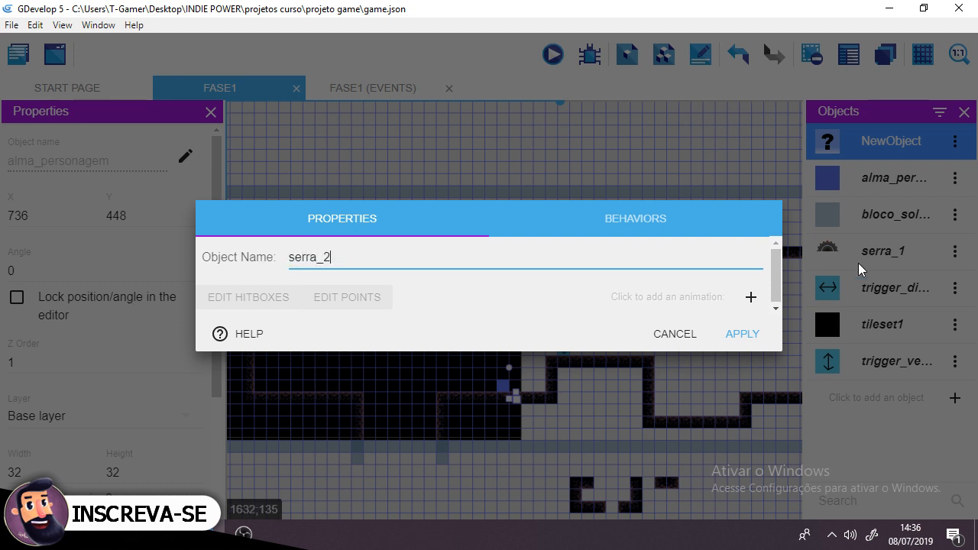
- Add an animation to serra_2 with the frames serra2-0000 to serra2-0003 from the serra 2 folder
left_click(751, 297)
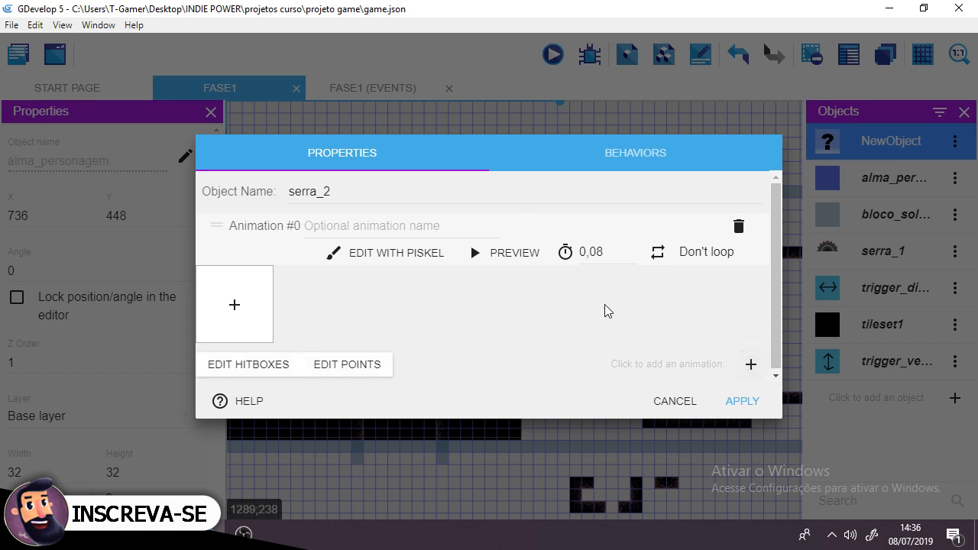
left_click(234, 306)
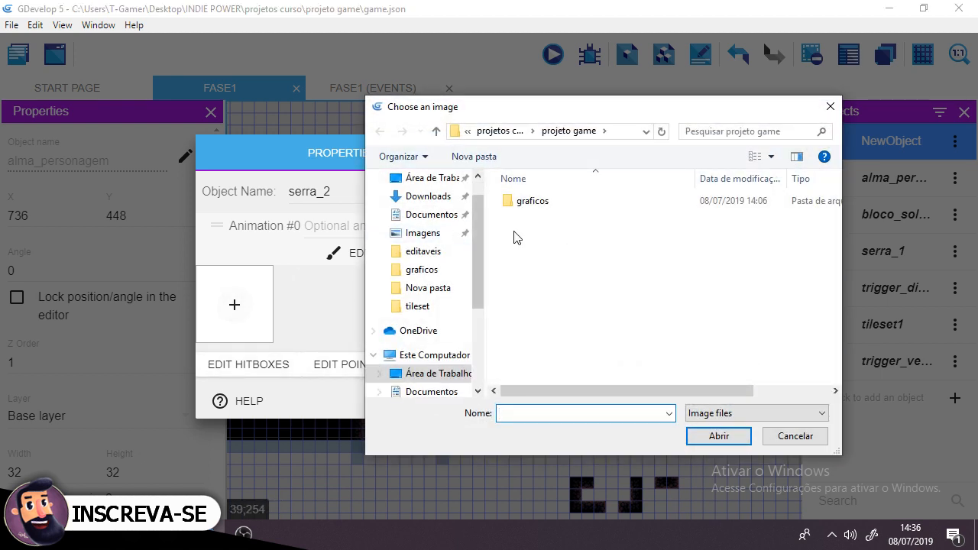
double_click(535, 209)
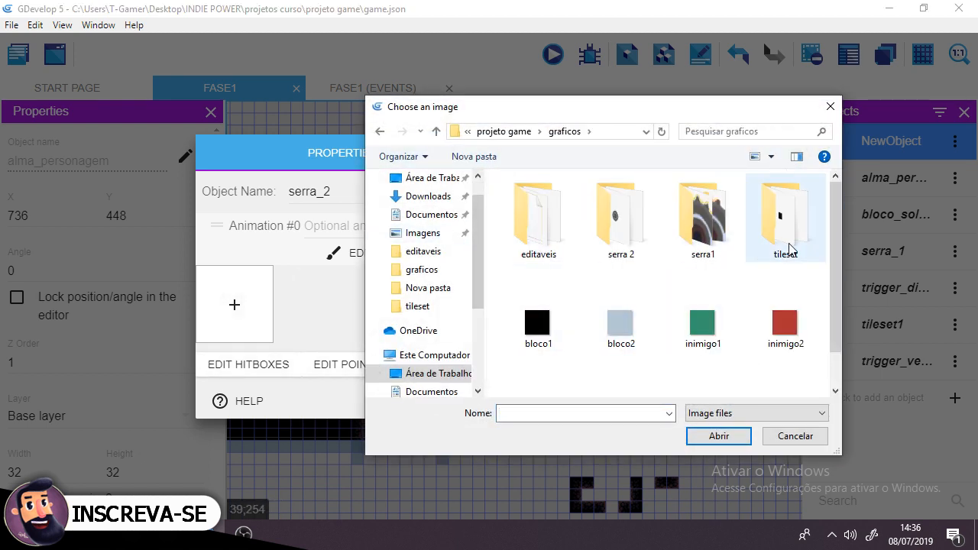
left_click(653, 222)
double_click(653, 222)
left_click(538, 202)
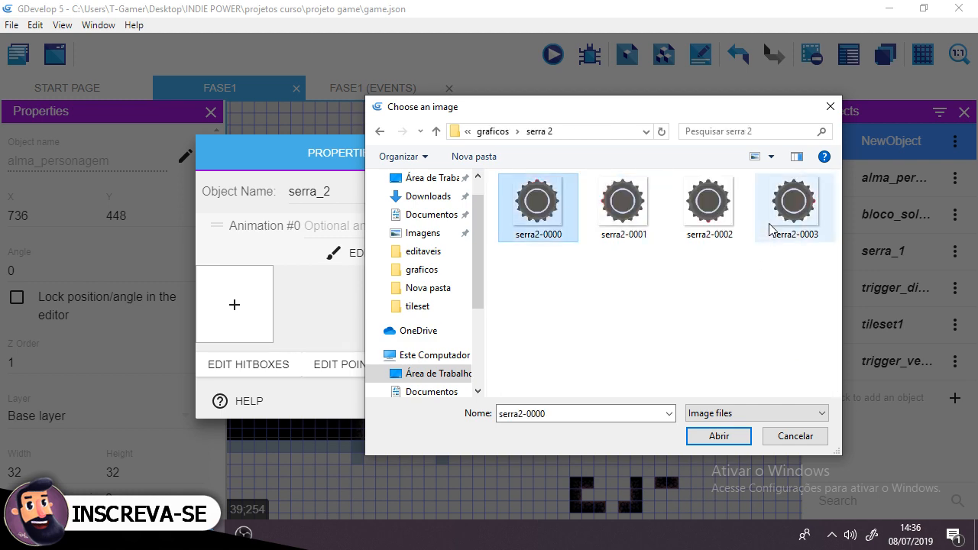
left_click(788, 205, "shift")
left_click(721, 443)
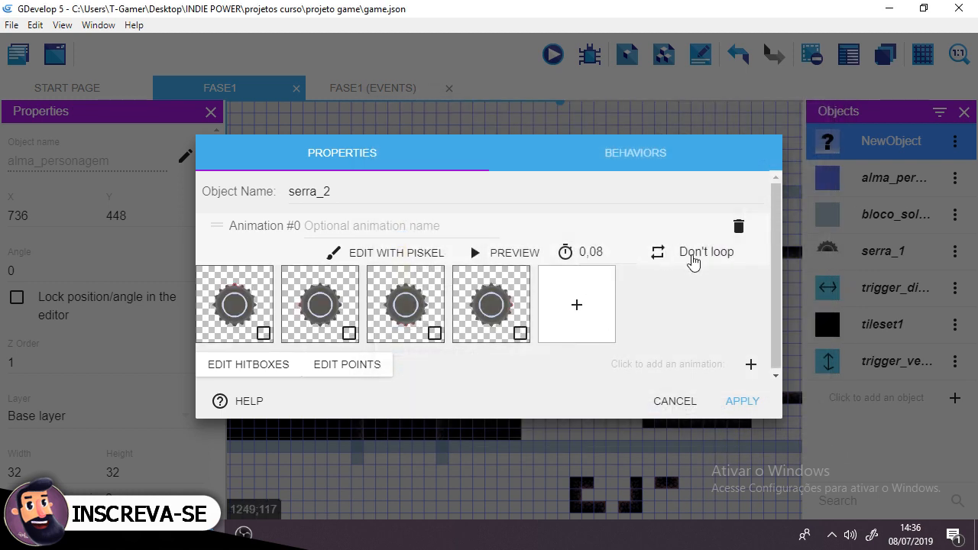
- Set the serra_2 animation to loop at 12 FPS and apply the object
left_click(691, 256)
left_click(506, 253)
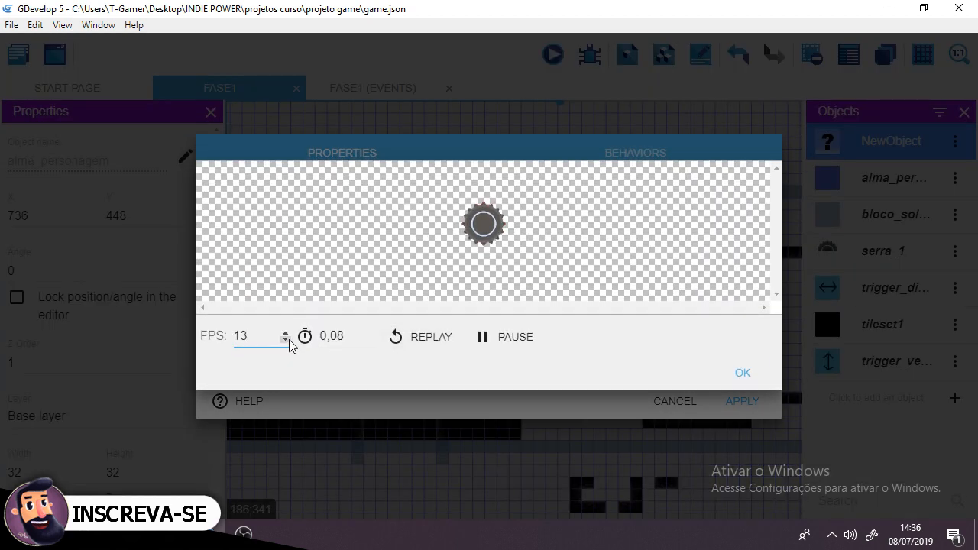
left_click(287, 340)
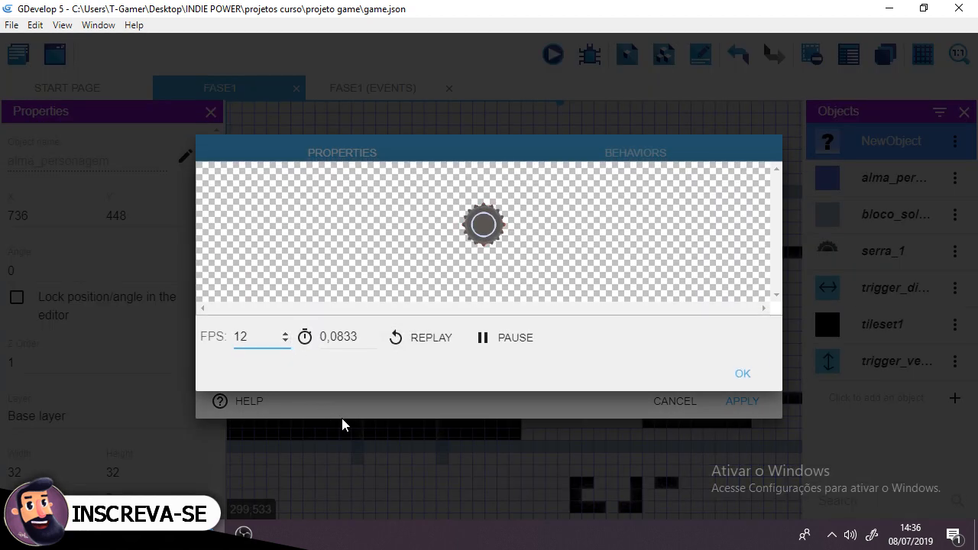
left_click(743, 374)
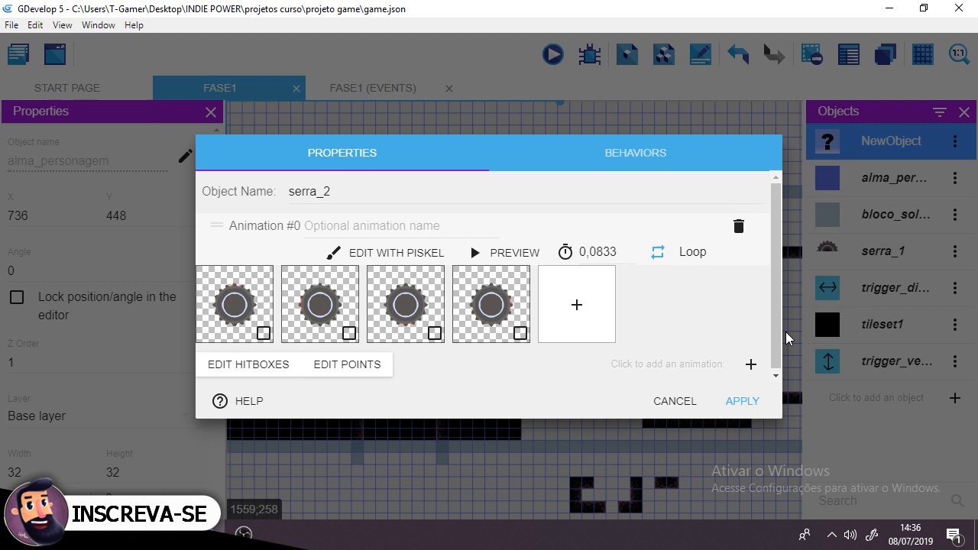
left_click(742, 401)
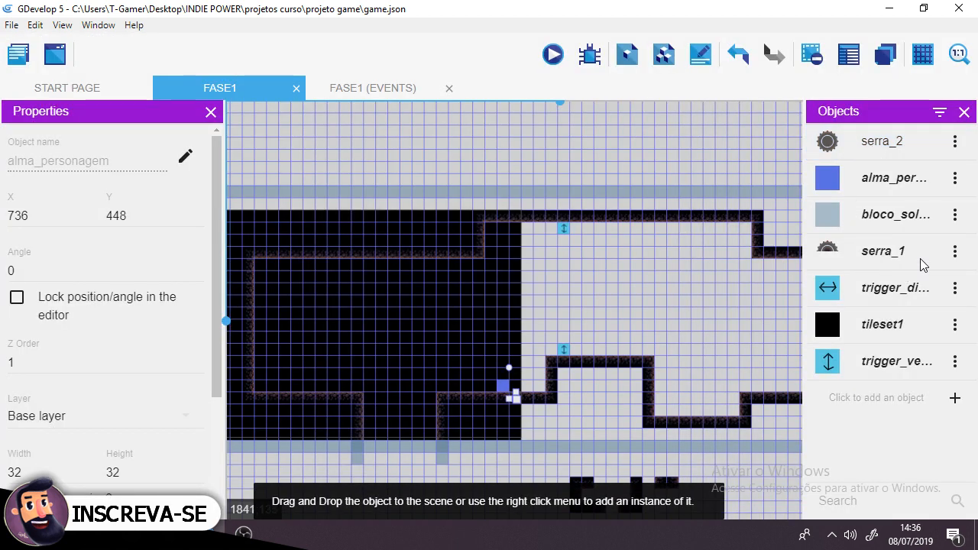
- Make serra_2 a global object
right_click(866, 146)
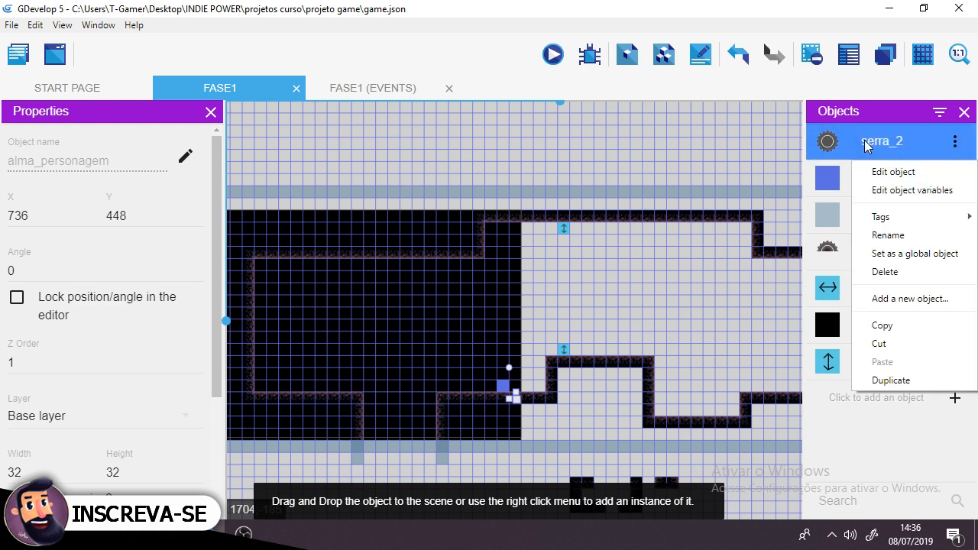
left_click(903, 253)
left_click(597, 272)
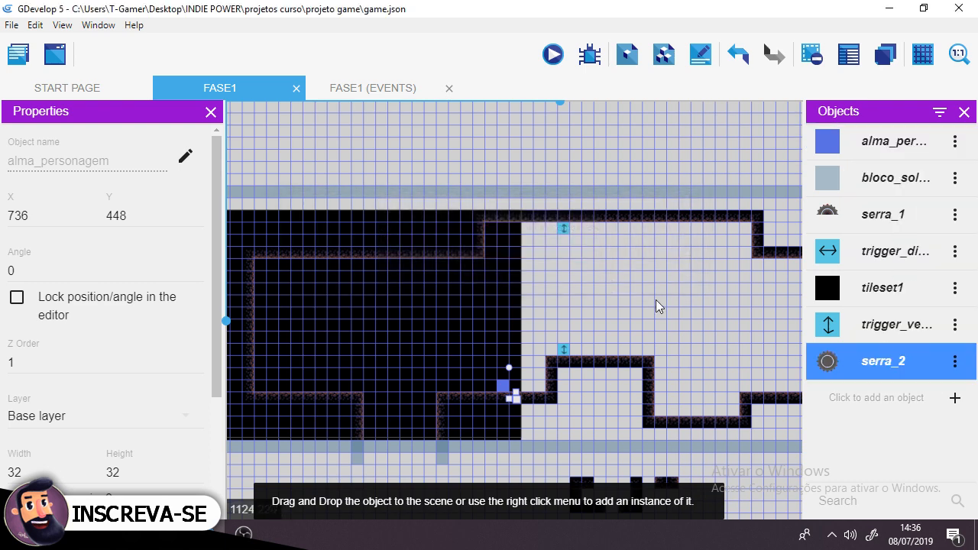
- Check the name and value of the object variable of serra_1 and close its variables
left_click(902, 216)
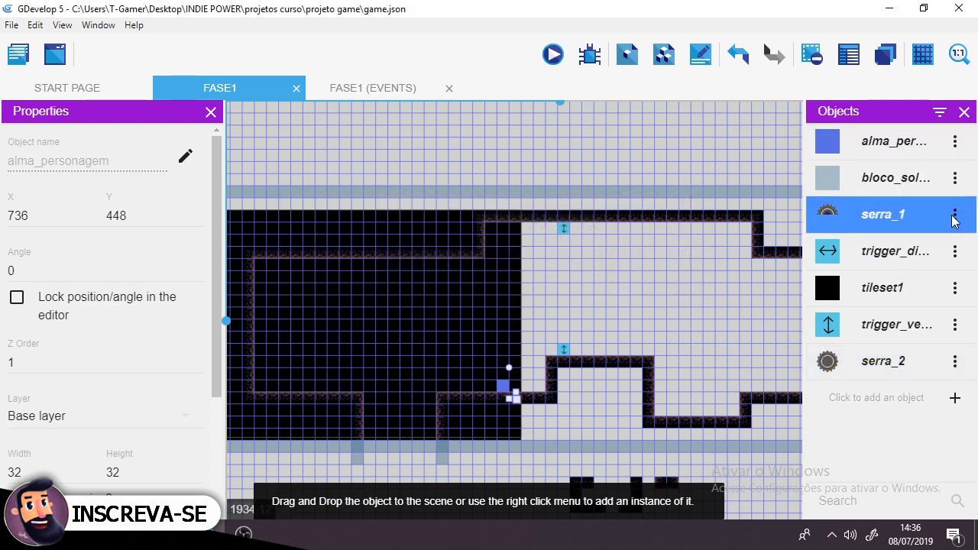
left_click(956, 217)
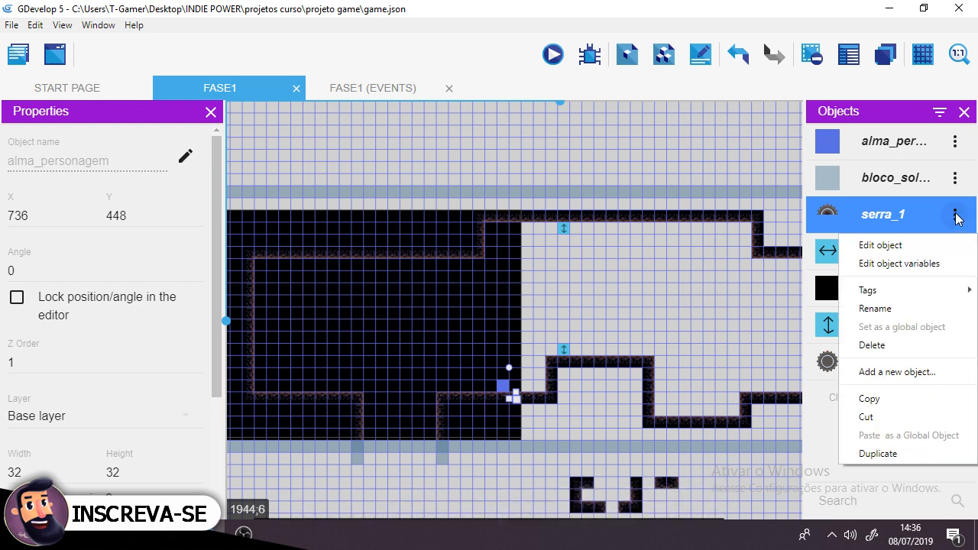
left_click(912, 265)
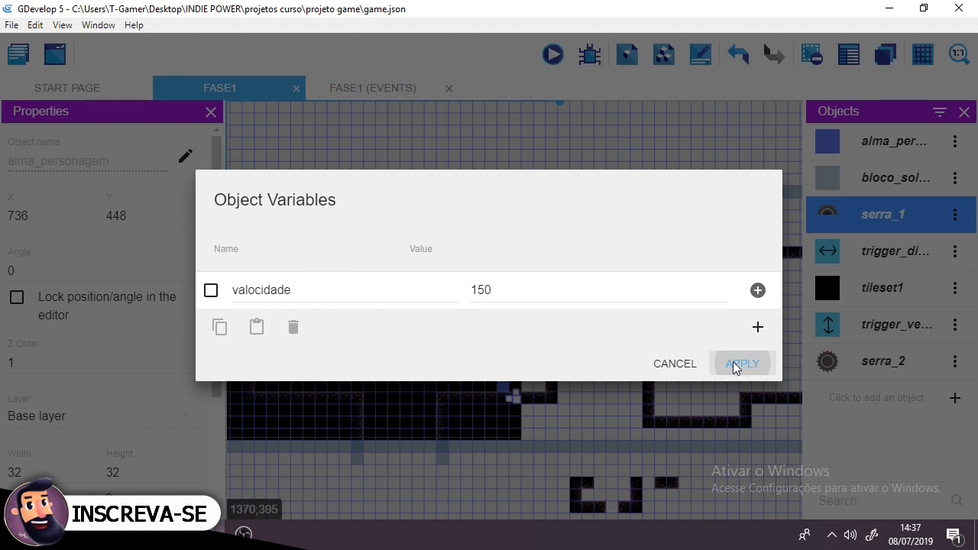
left_click(753, 374)
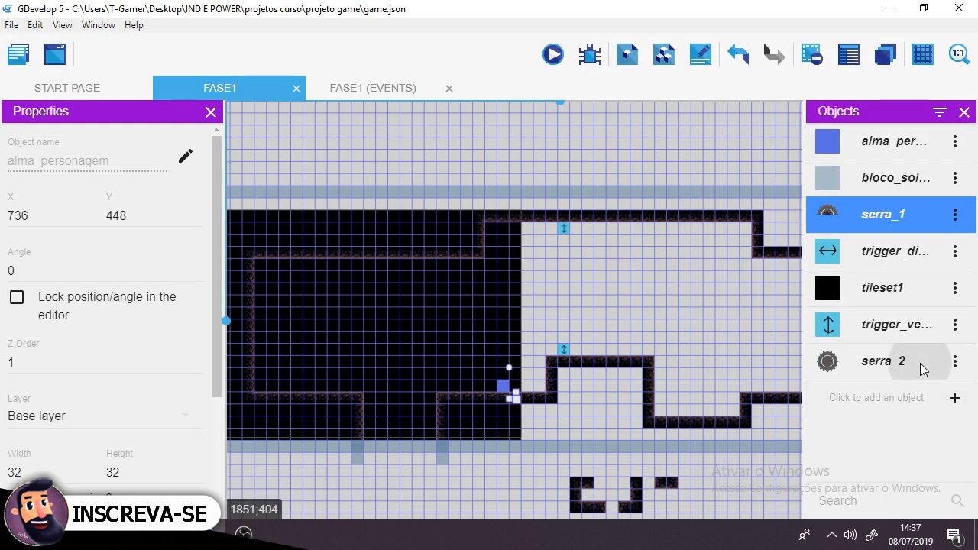
- Add an object variable named velocidade with the value 150 to serra_2 and apply it
left_click(940, 367)
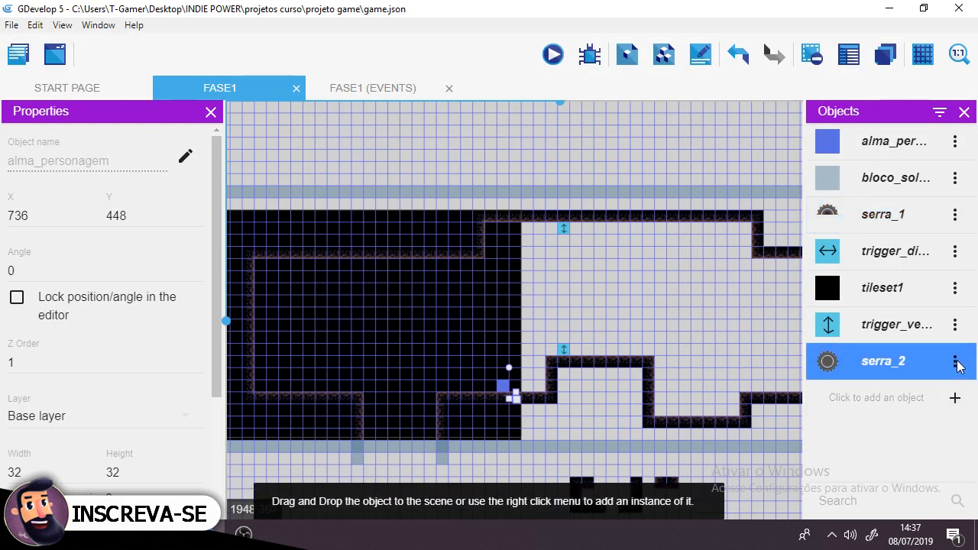
left_click(955, 364)
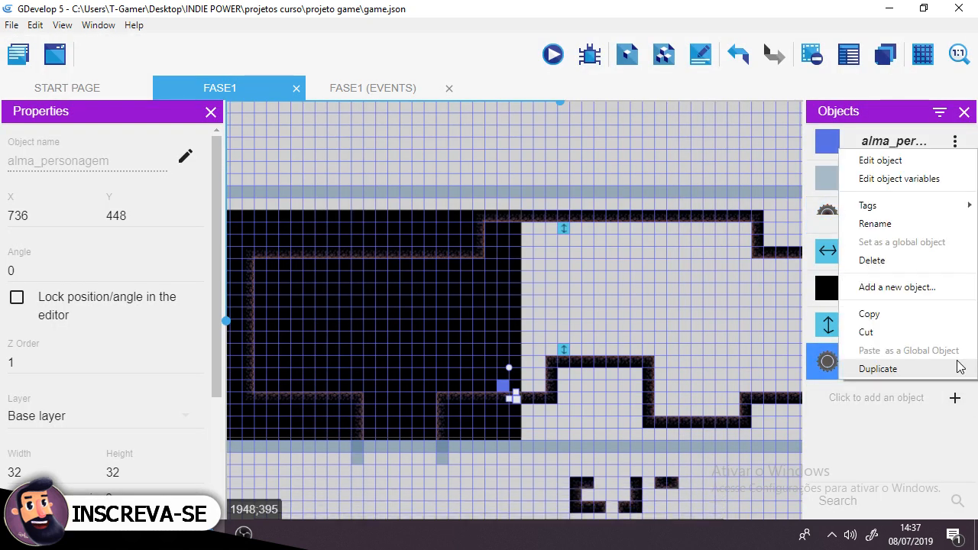
left_click(923, 189)
left_click(758, 341)
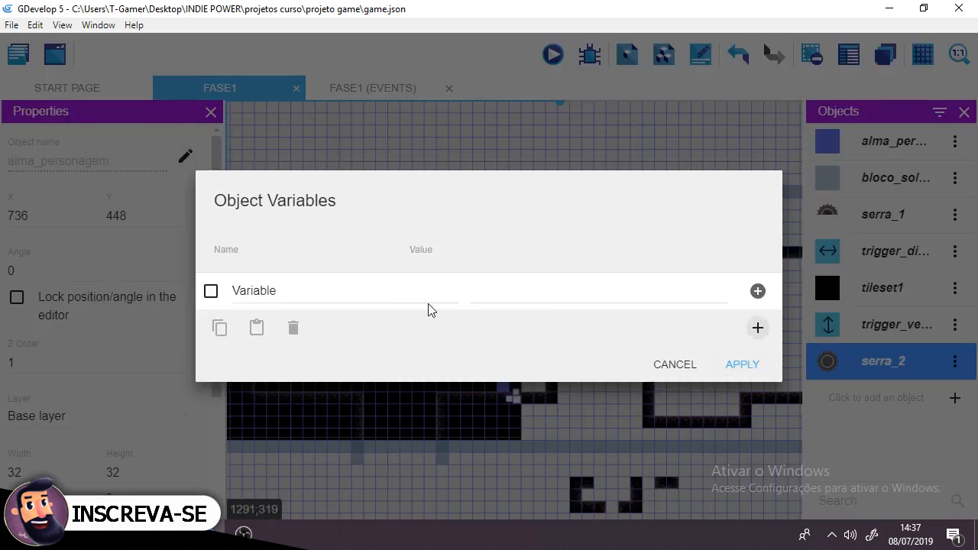
double_click(329, 291)
type("velo")
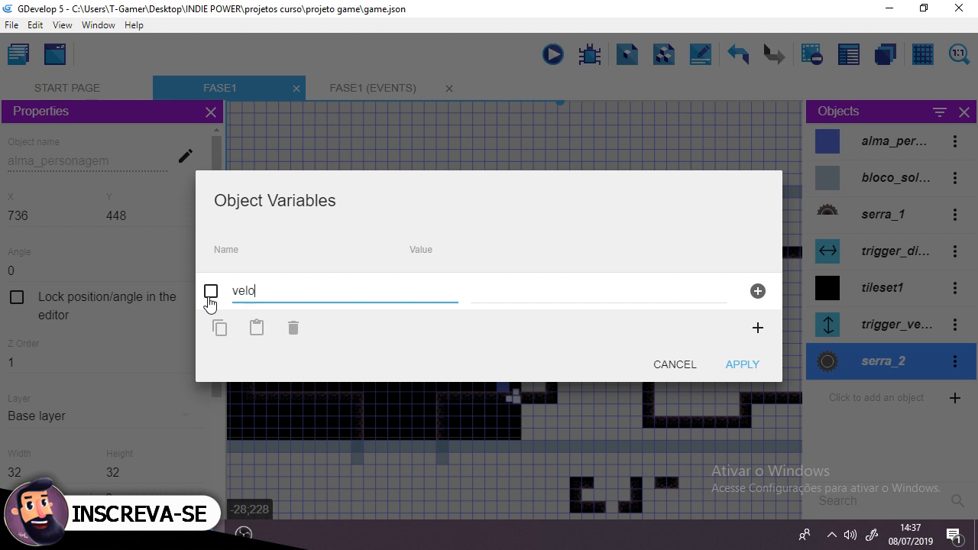
type("cidade")
left_click(588, 298)
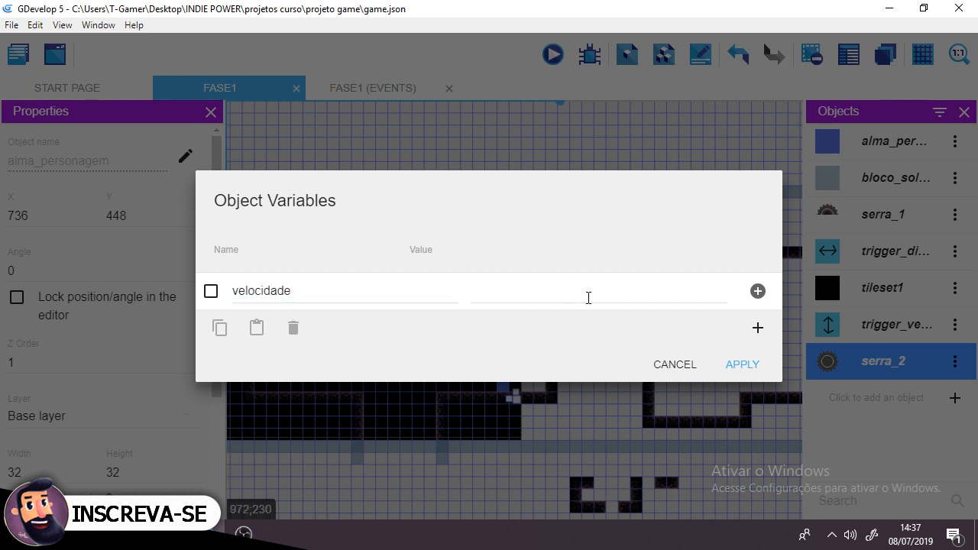
left_click(588, 298)
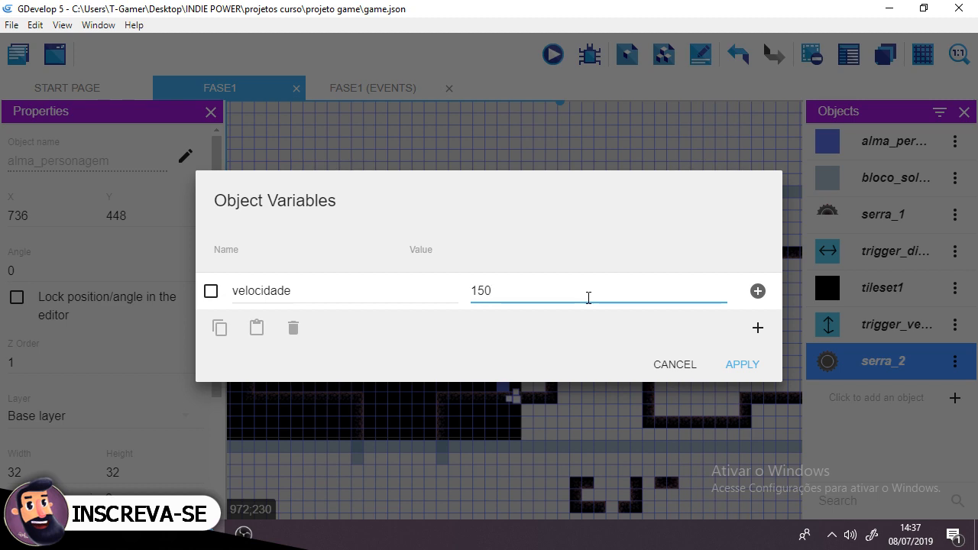
left_click(735, 366)
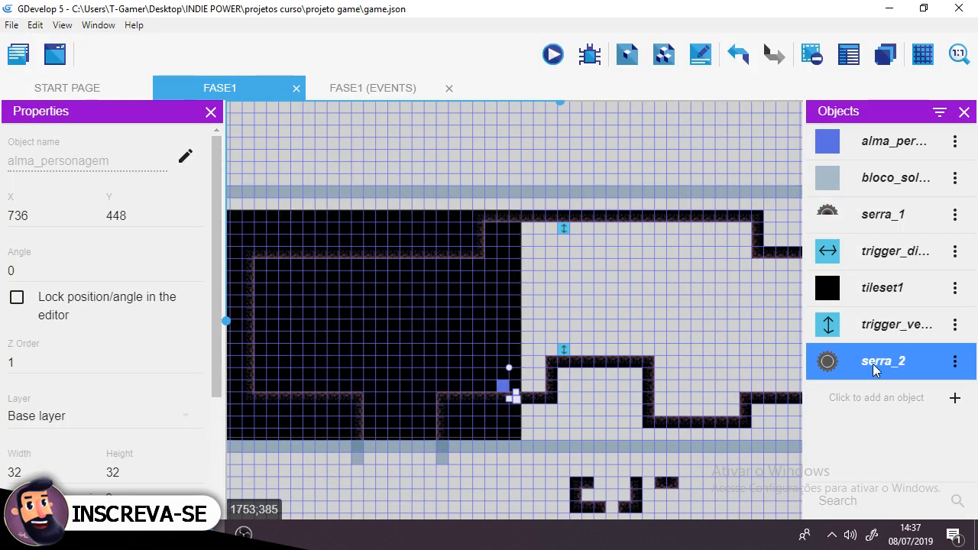
- Place serra_2 in the scene just above the lower trigger_vertical and align it with the trigger at X 881, Y 288
left_click_drag(872, 364, 560, 332)
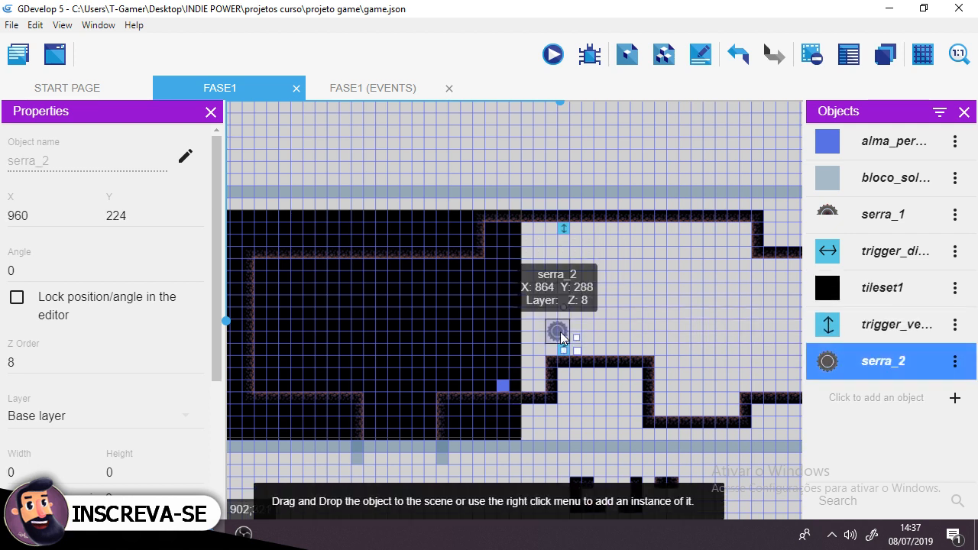
key("Right")
key("Right")
key("Right")
key("Right")
key("Right")
key("Right")
key("Right")
key("Right")
key("Right")
key("Right")
key("Right")
key("Right")
key("Right")
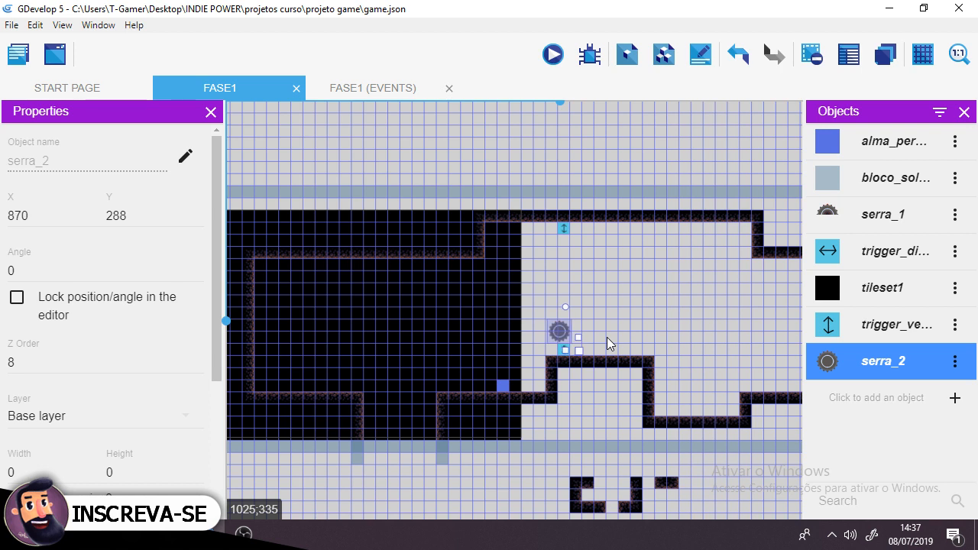
key("Right")
key("Right")
key("Right")
key("Right")
key("Right")
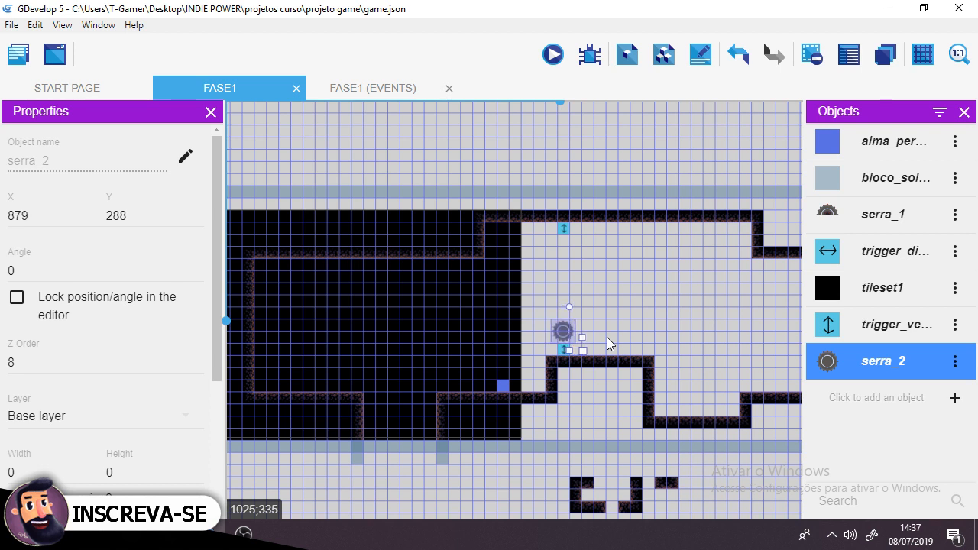
key("Left")
- Preview the scene to check the placement of serra_2 between the vertical triggers, and close the preview
left_click(551, 55)
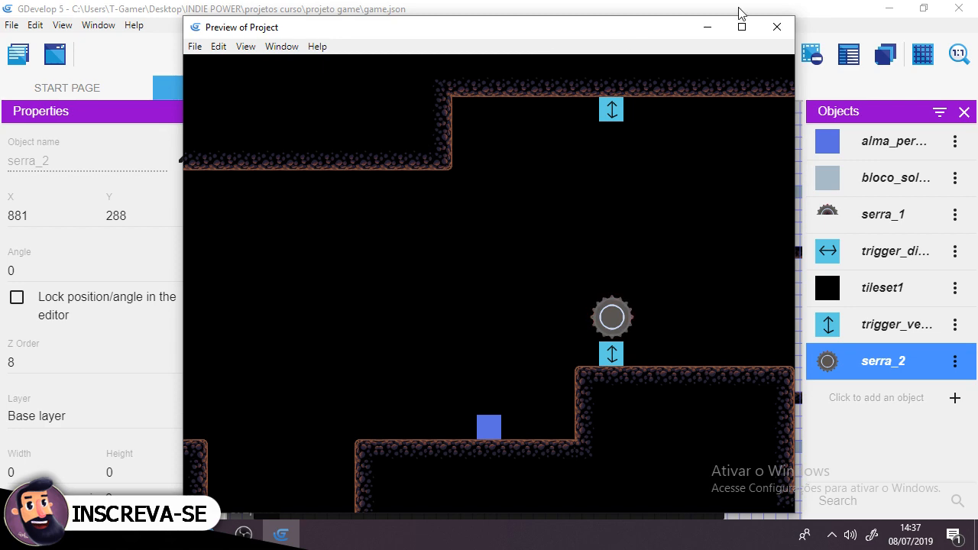
left_click(776, 28)
left_click(645, 287)
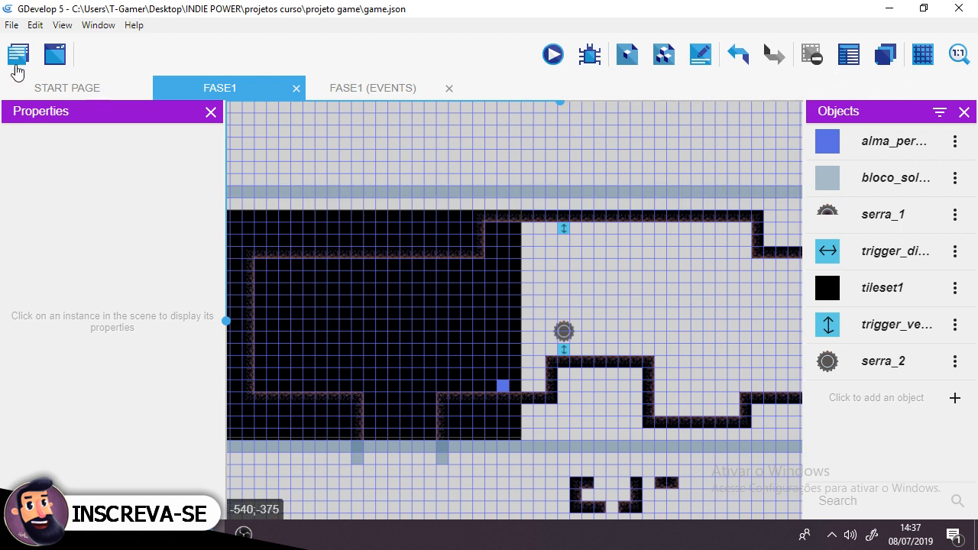
- Open the inimigos external events from the project
left_click(17, 53)
left_click(147, 269)
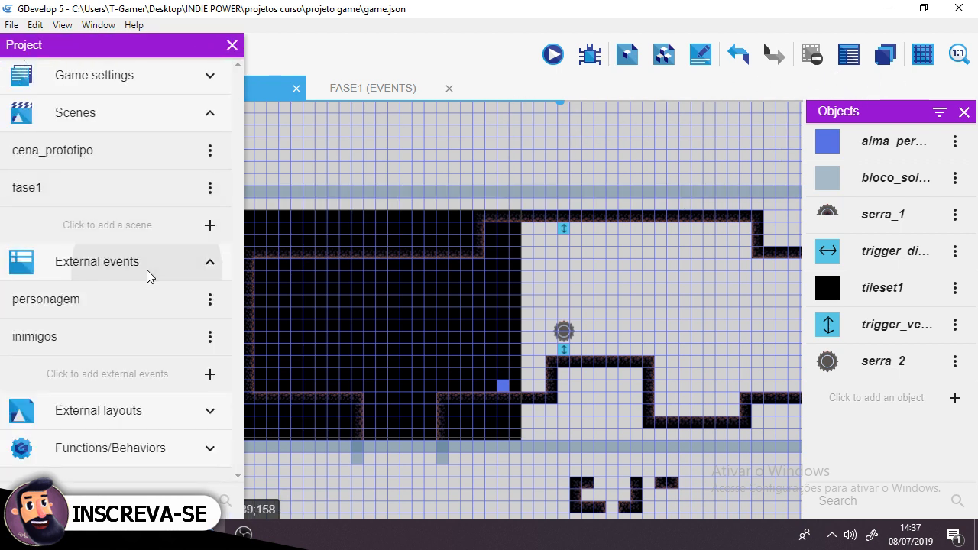
left_click(64, 340)
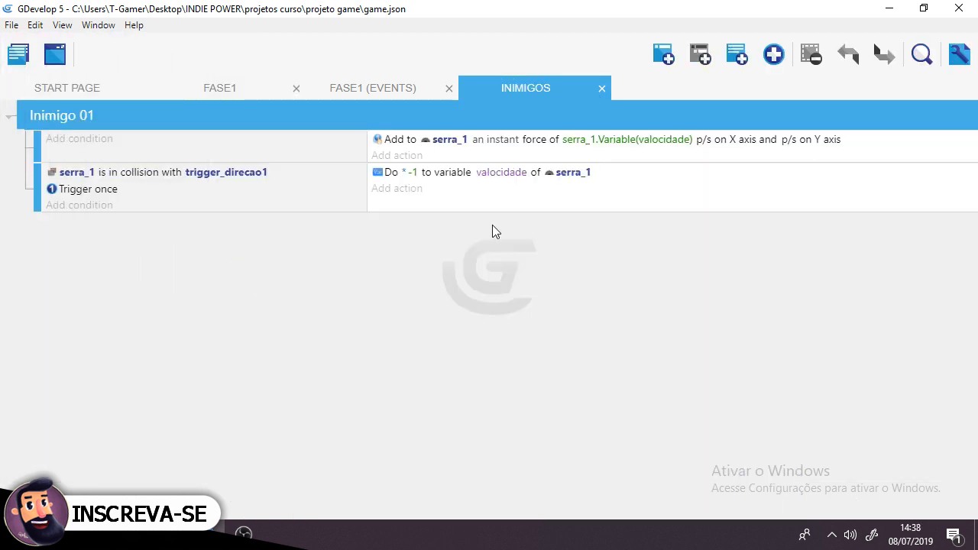
- Add an event group below the Inimigo 01 group at the same level and name it serra 2
left_click(773, 55)
left_click(207, 203)
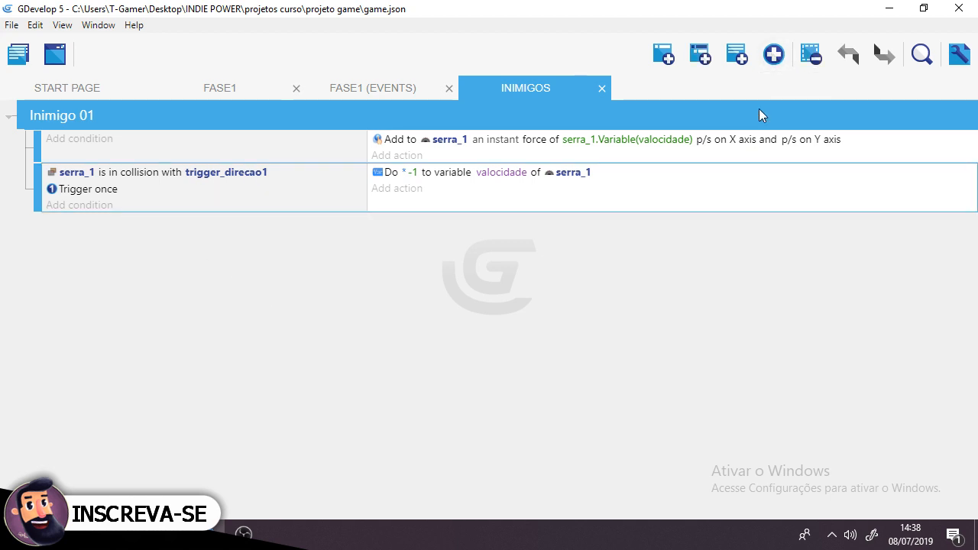
left_click(774, 55)
left_click(789, 121)
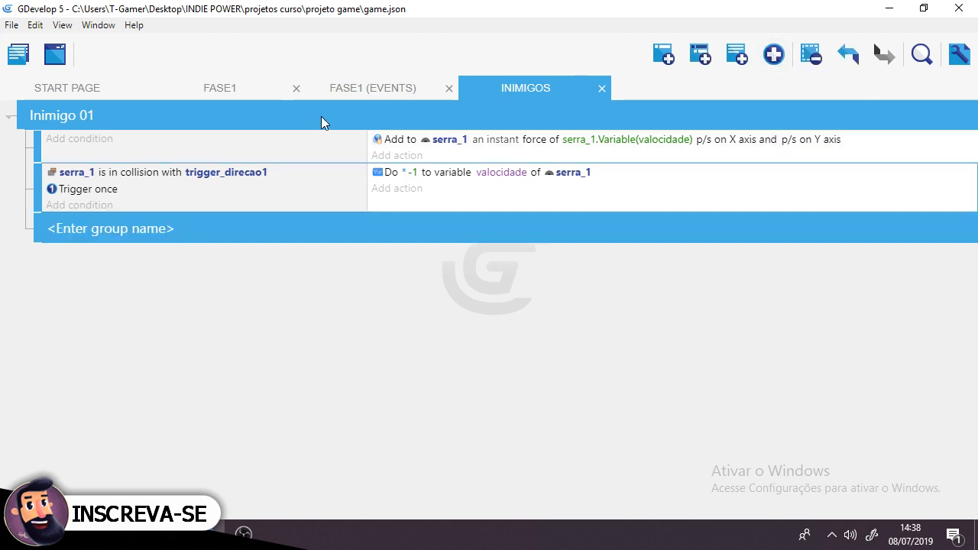
left_click_drag(38, 223, 17, 238)
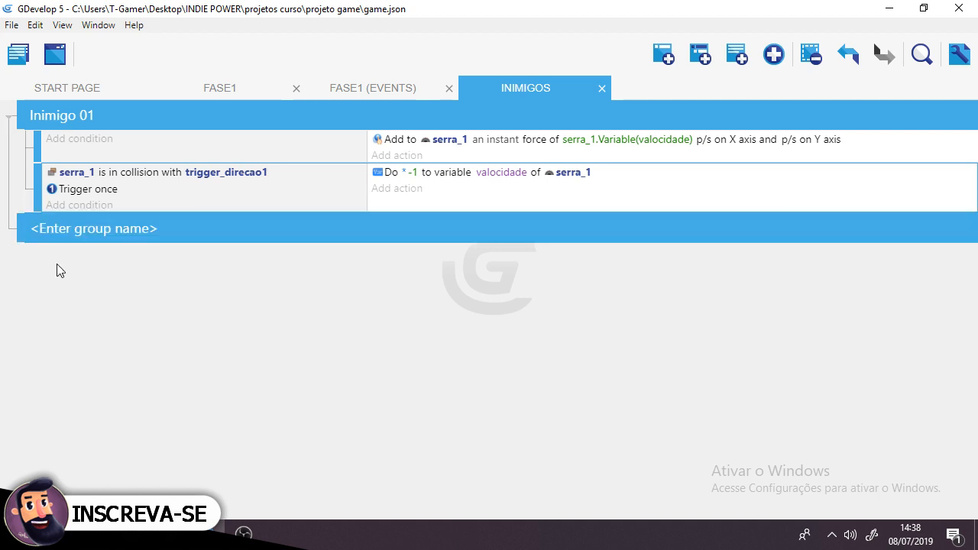
left_click(91, 231)
type("serra 2")
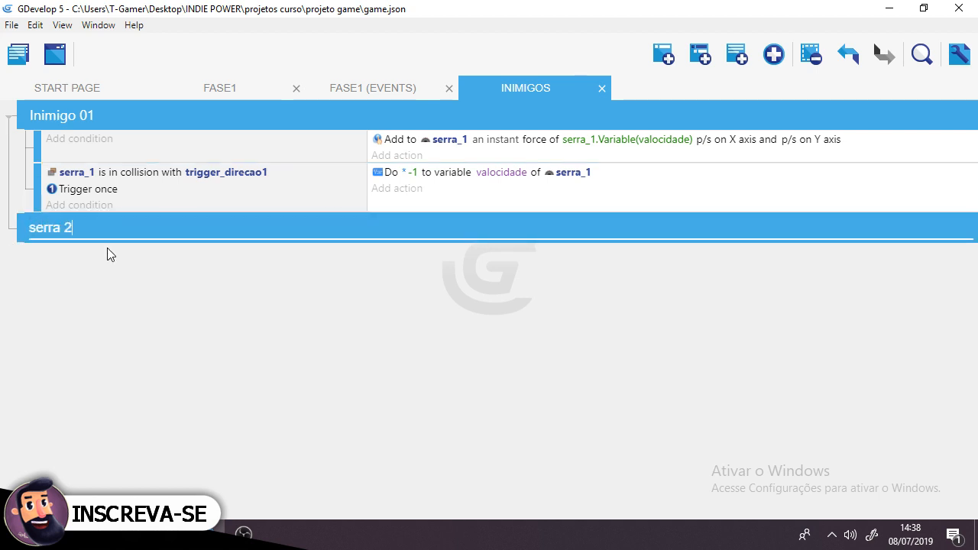
left_click(161, 302)
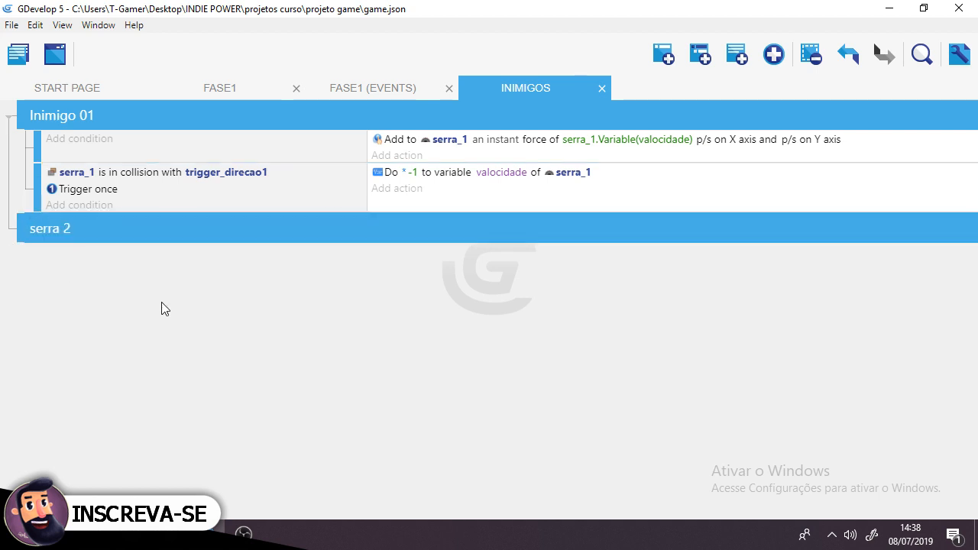
- Rename the Inimigo 01 event group as serra 1
left_click(74, 117)
left_click_drag(96, 122, 24, 122)
type("serra 1")
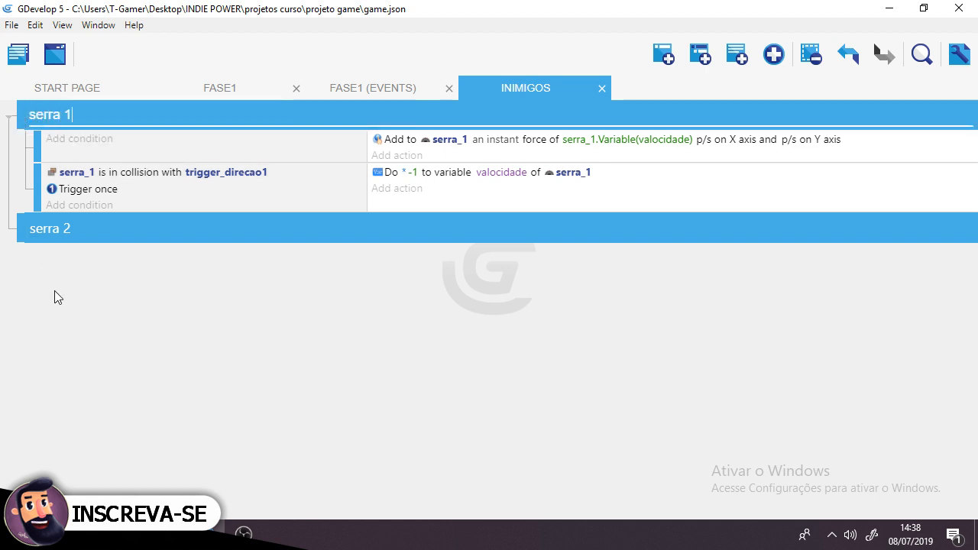
left_click(63, 294)
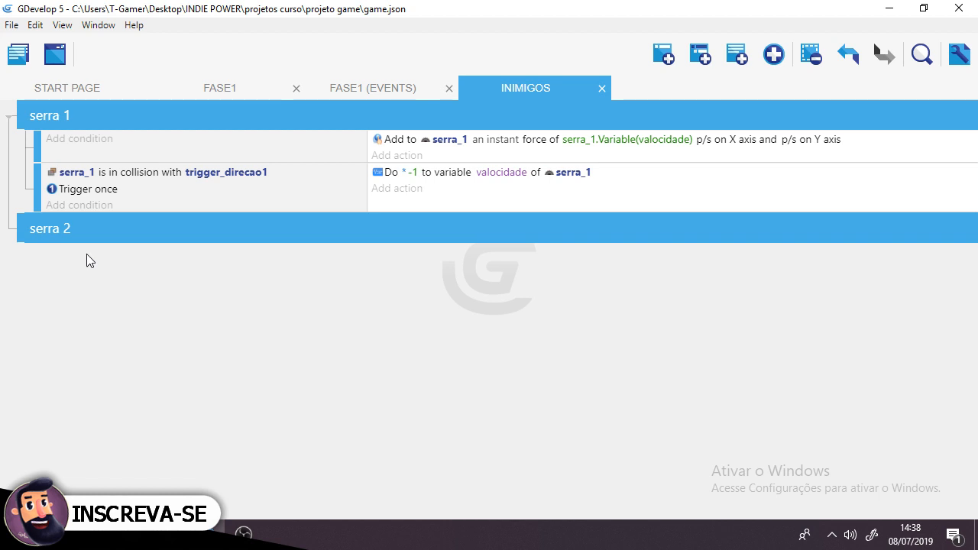
- Add an empty event and move it inside the serra 2 group
left_click(194, 157)
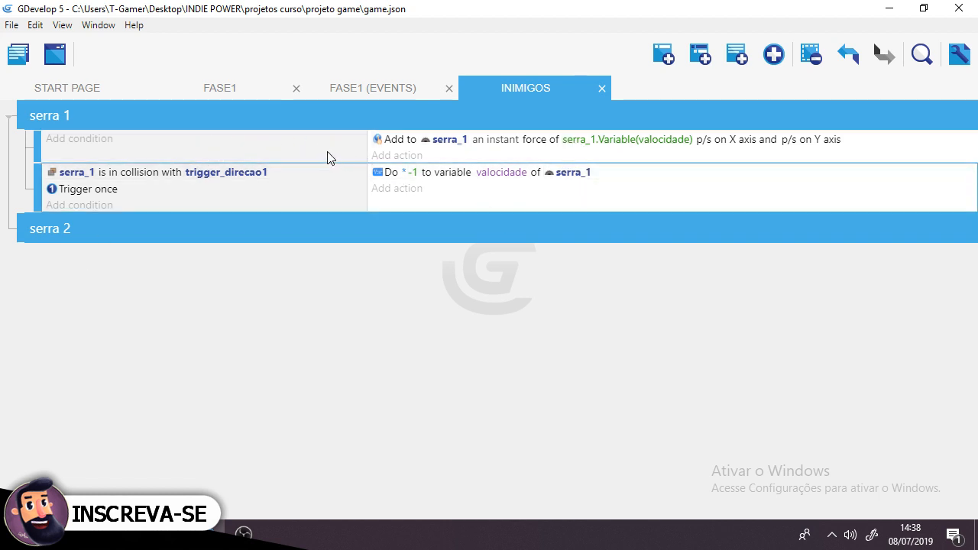
left_click(495, 207)
left_click(673, 55)
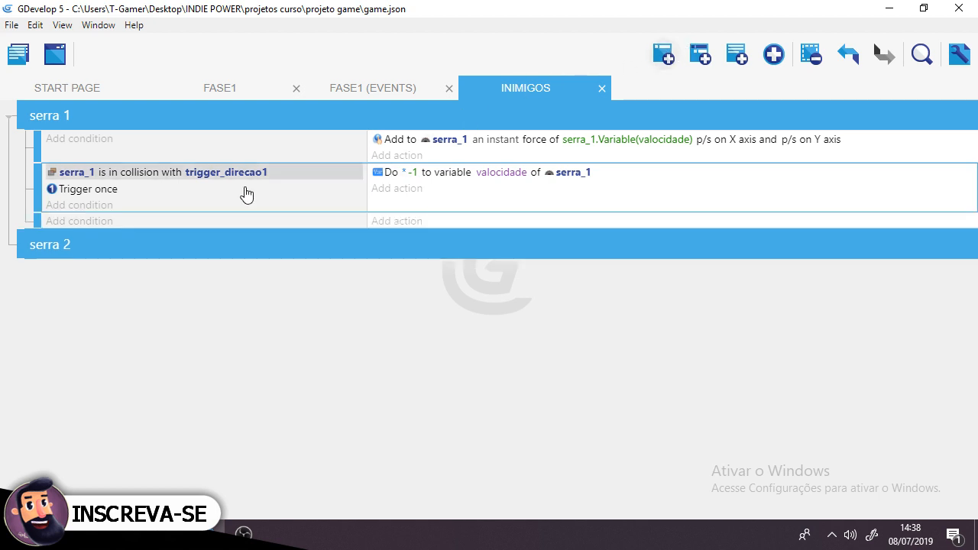
left_click_drag(36, 219, 40, 264)
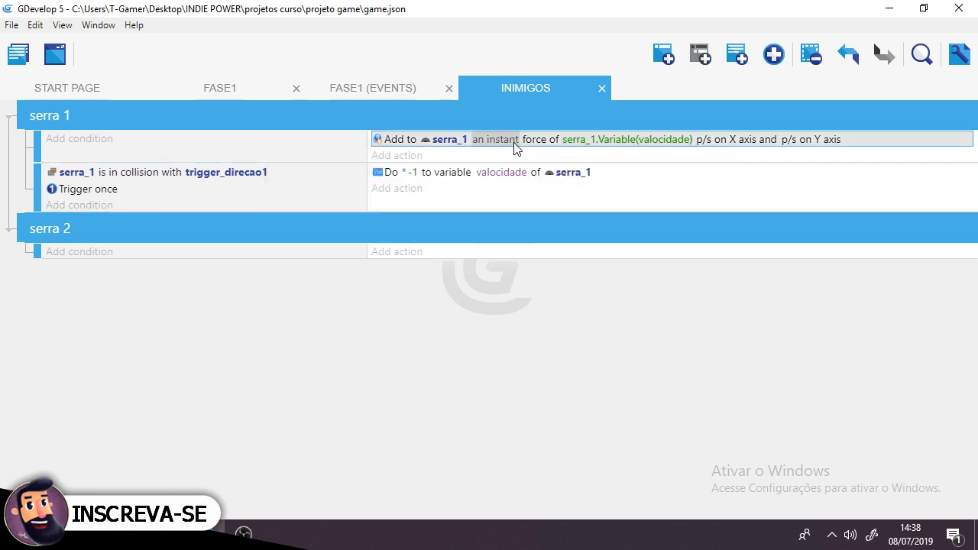
- Check the force settings of serra_1 and start an Add a force action for serra_2 in the serra 2 group's empty event
double_click(855, 145)
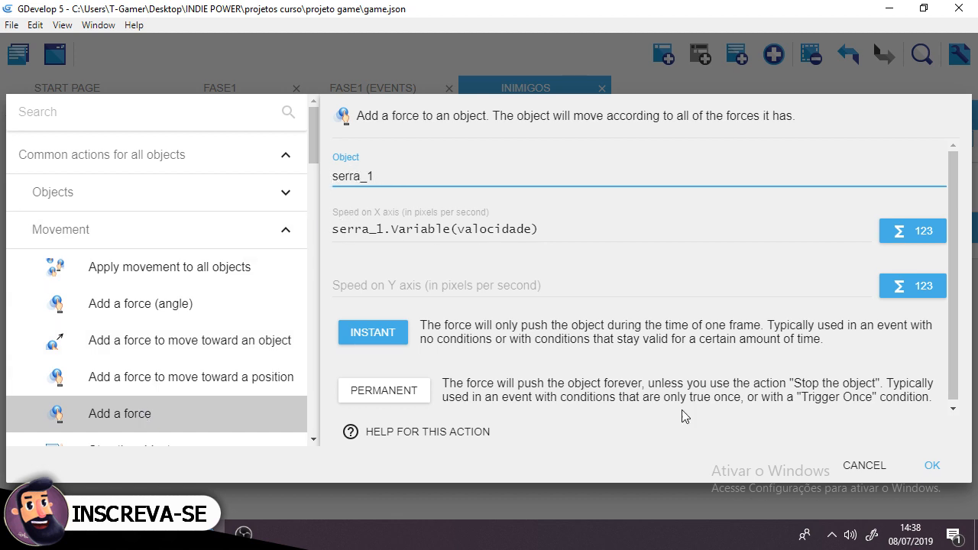
left_click(864, 465)
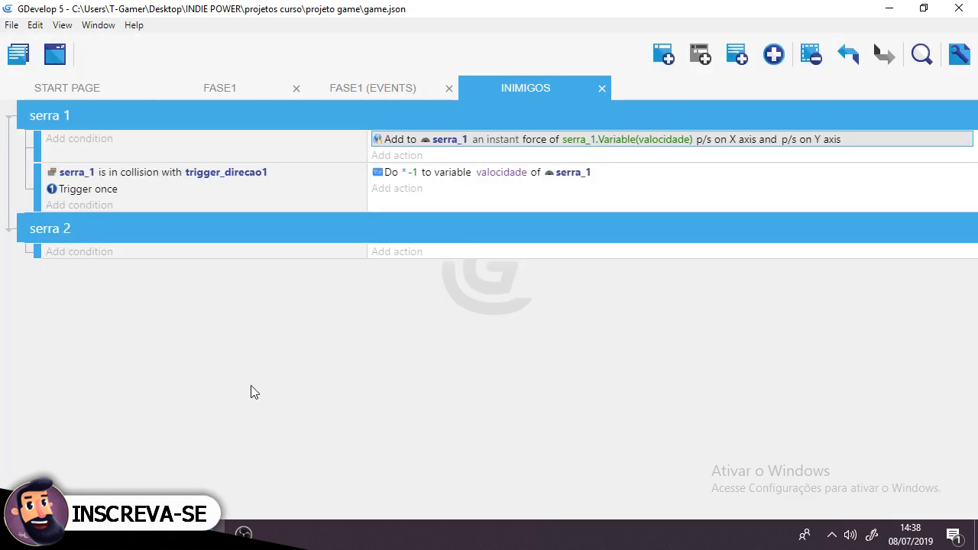
left_click(397, 252)
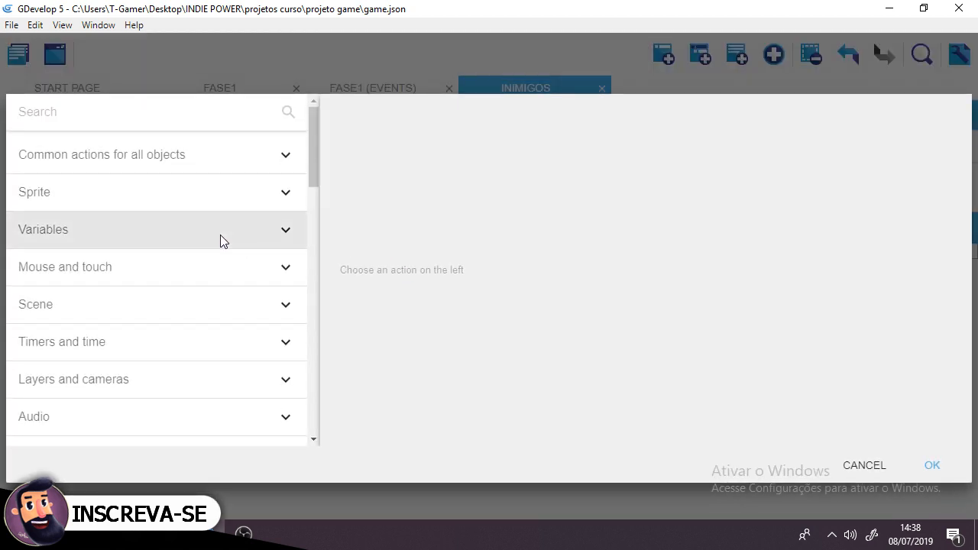
left_click(169, 161)
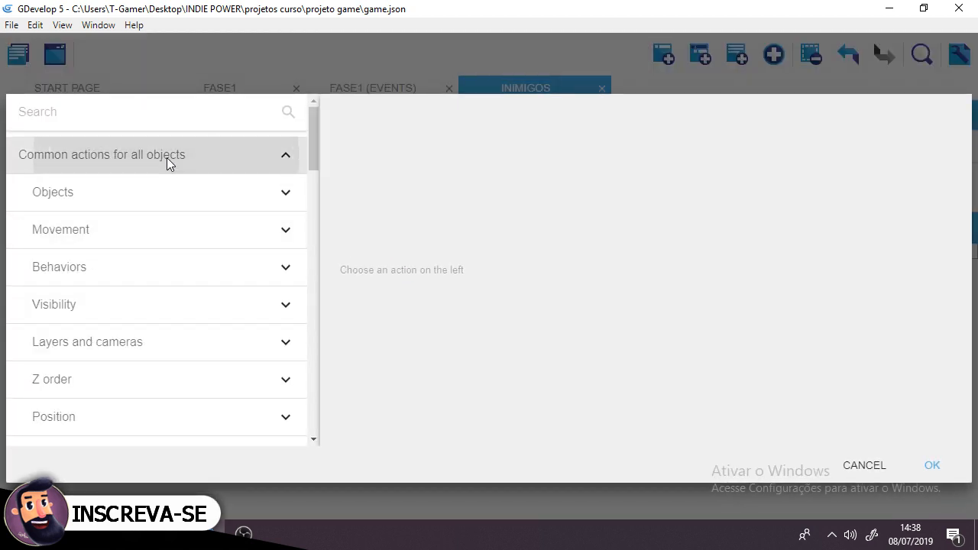
left_click(146, 234)
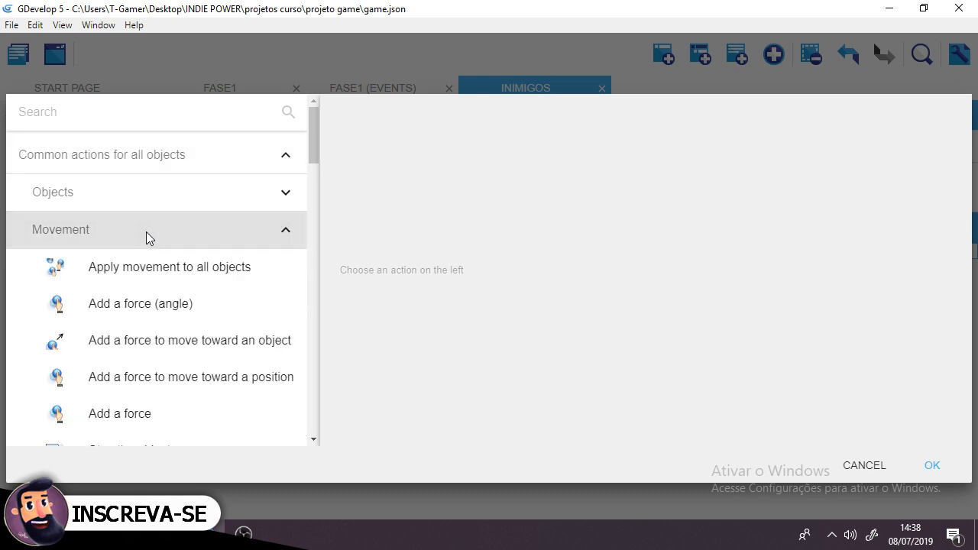
scroll(147, 252, "down", 2)
left_click(133, 262)
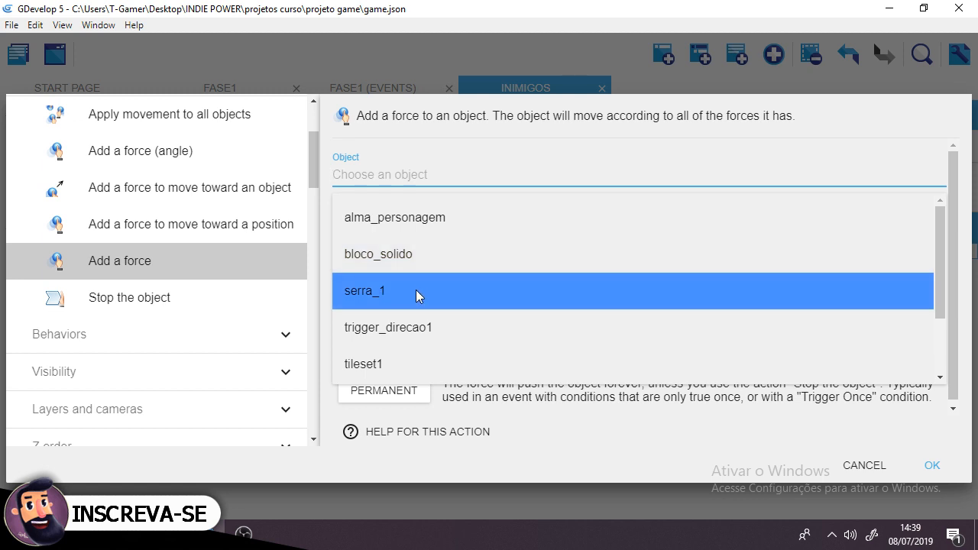
scroll(417, 308, "down", 1)
left_click(415, 356)
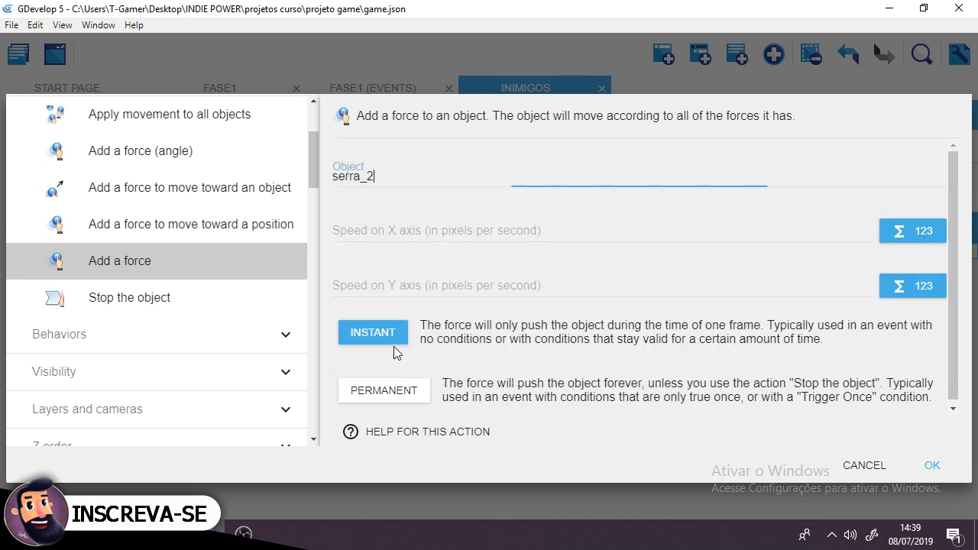
- Start an Object's variable expression for the Y axis speed of the serra_2 force
left_click(327, 285)
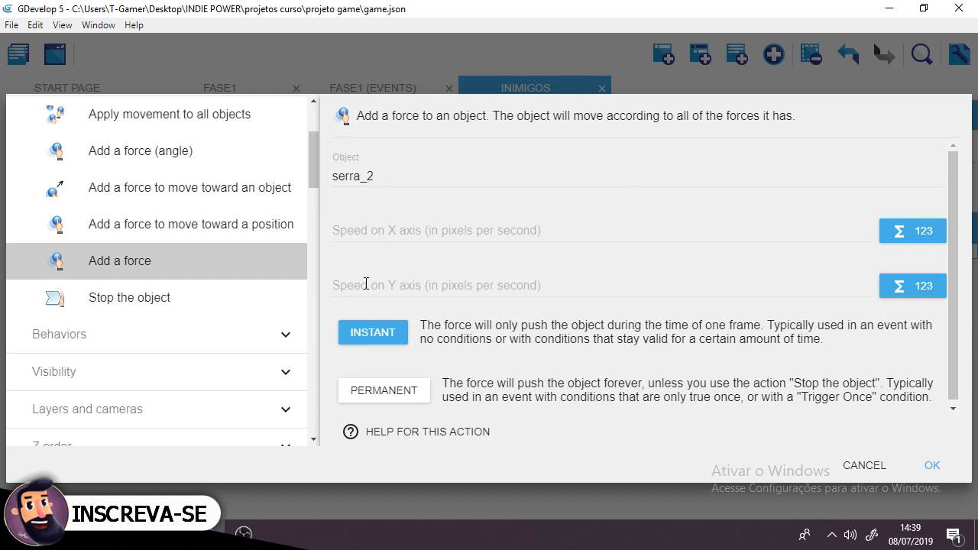
left_click(366, 285)
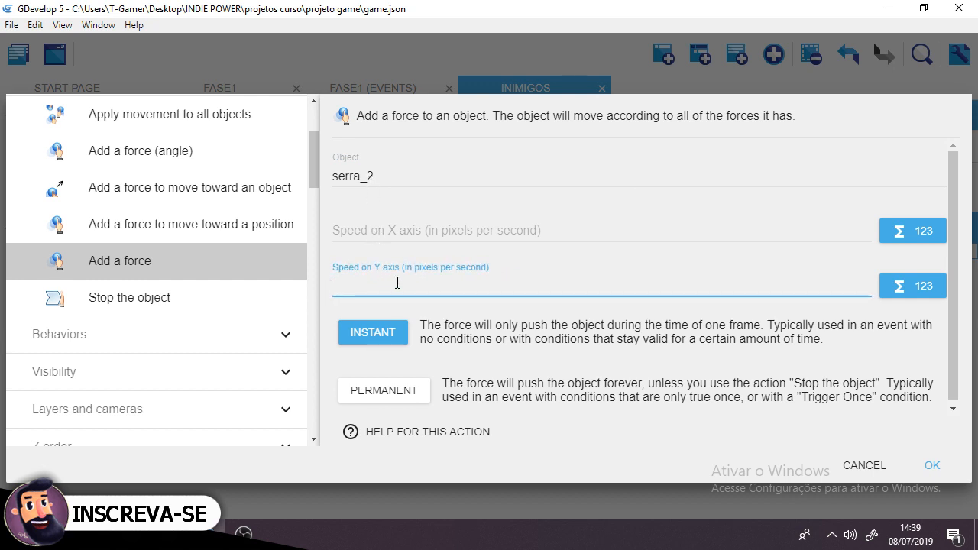
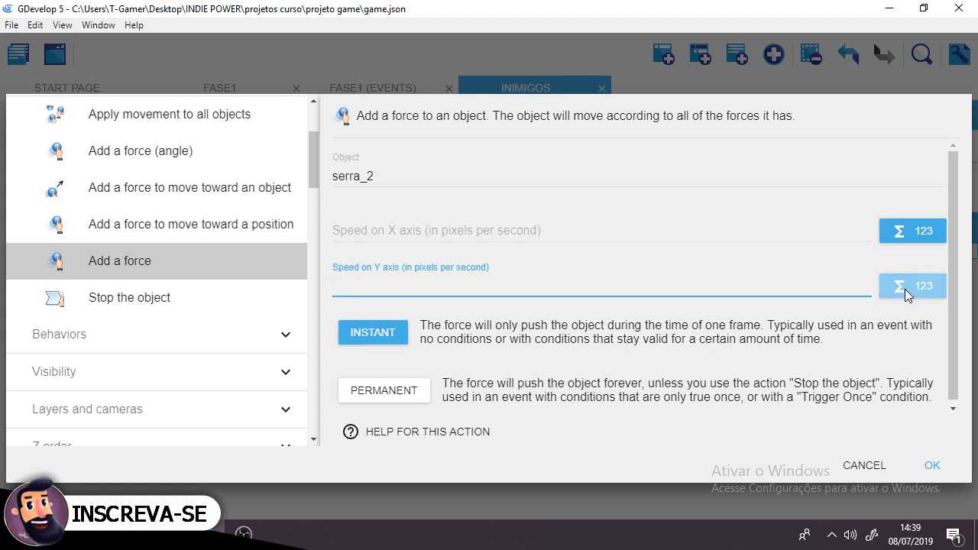
left_click(905, 295)
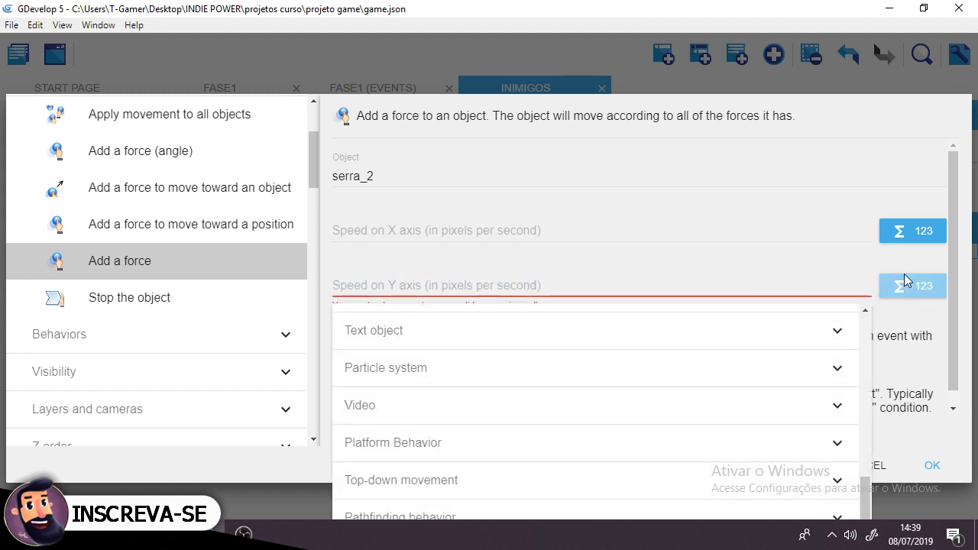
scroll(662, 387, "down", 5)
scroll(662, 387, "up", 5)
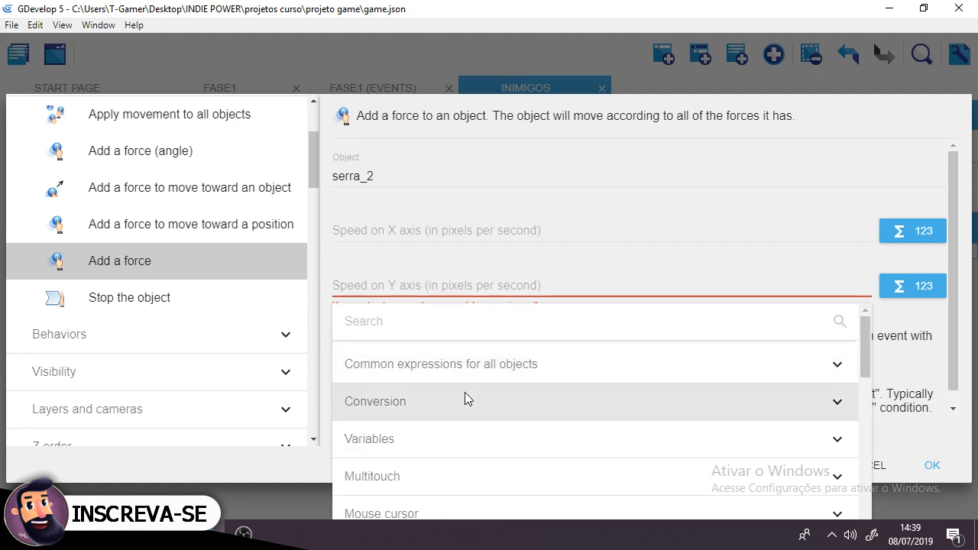
left_click(486, 365)
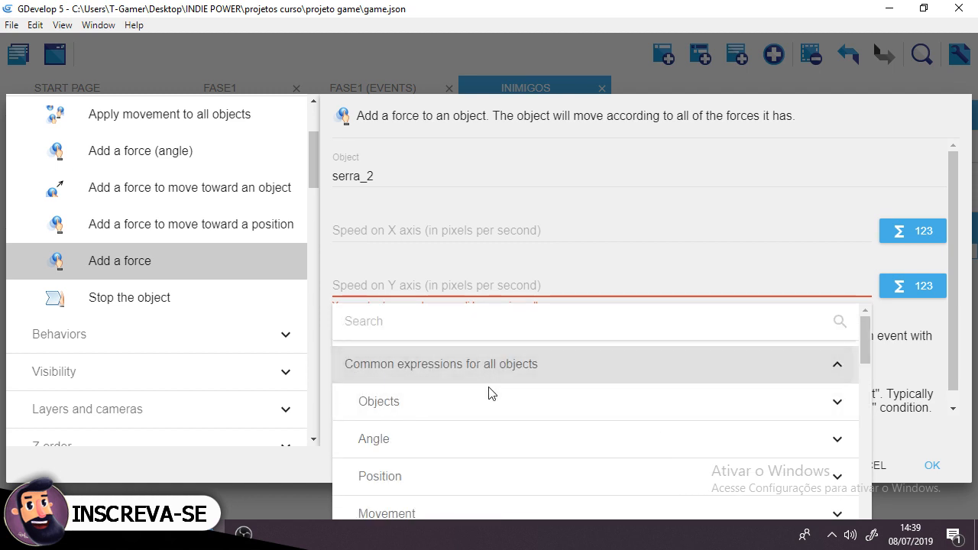
scroll(495, 413, "down", 1)
scroll(497, 420, "down", 5)
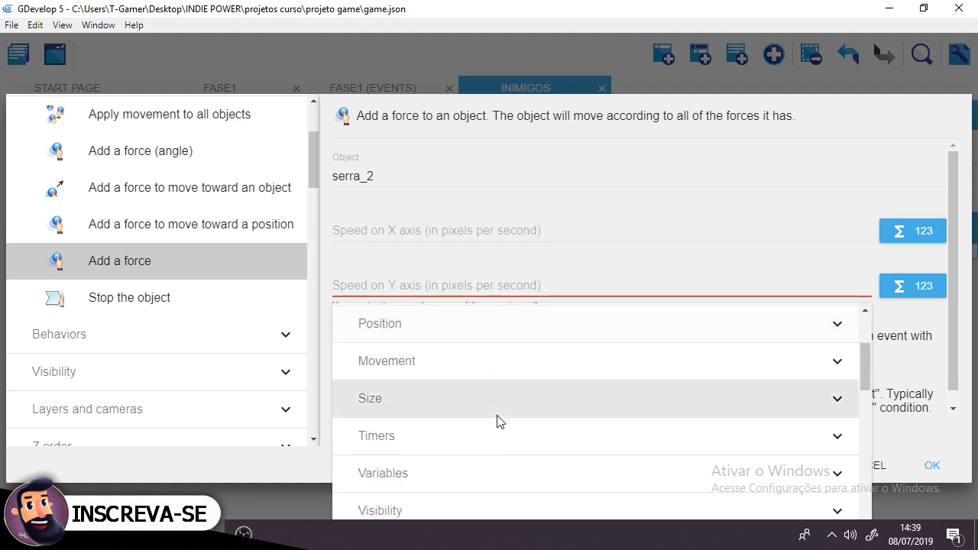
left_click(490, 412)
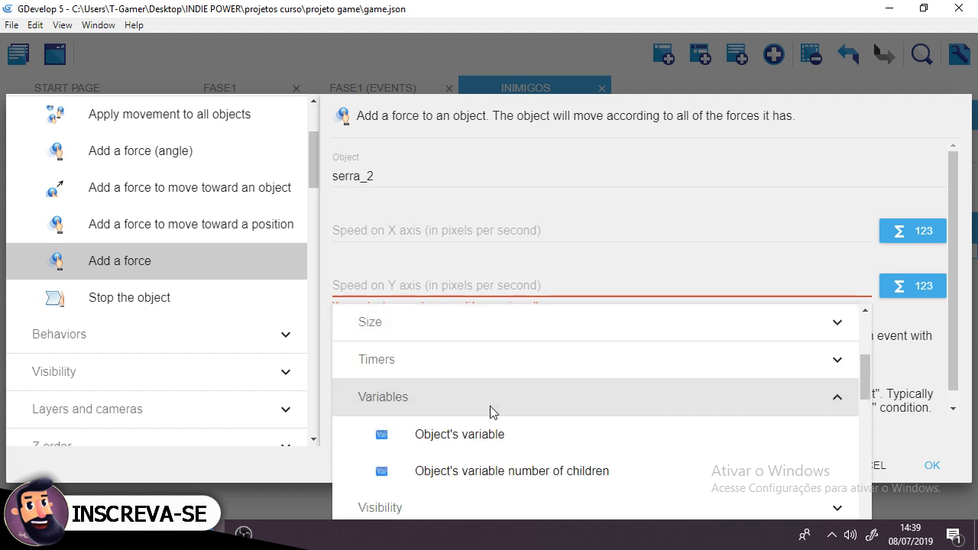
left_click(450, 446)
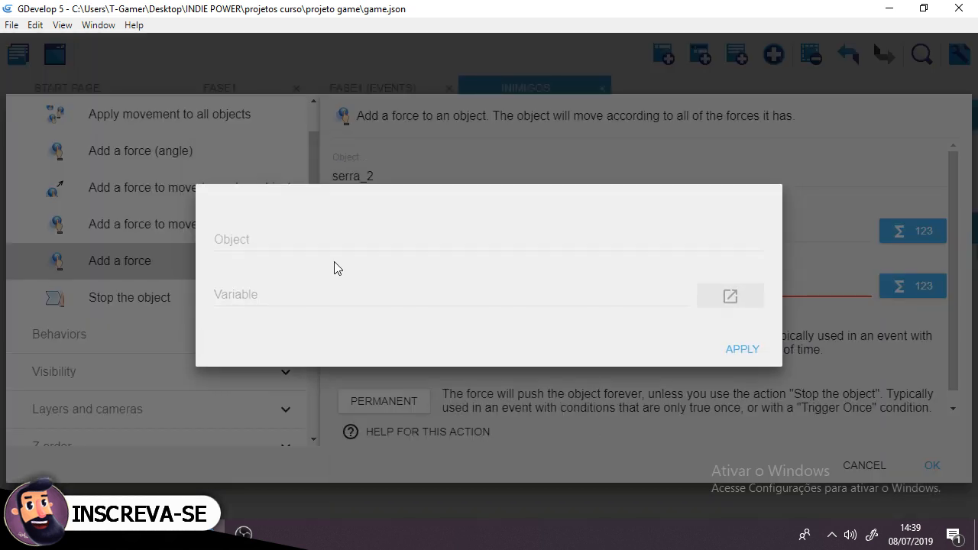
- Use serra_2's velocidade variable as the Y axis speed and confirm the instant force action
left_click(330, 239)
scroll(324, 344, "down", 2)
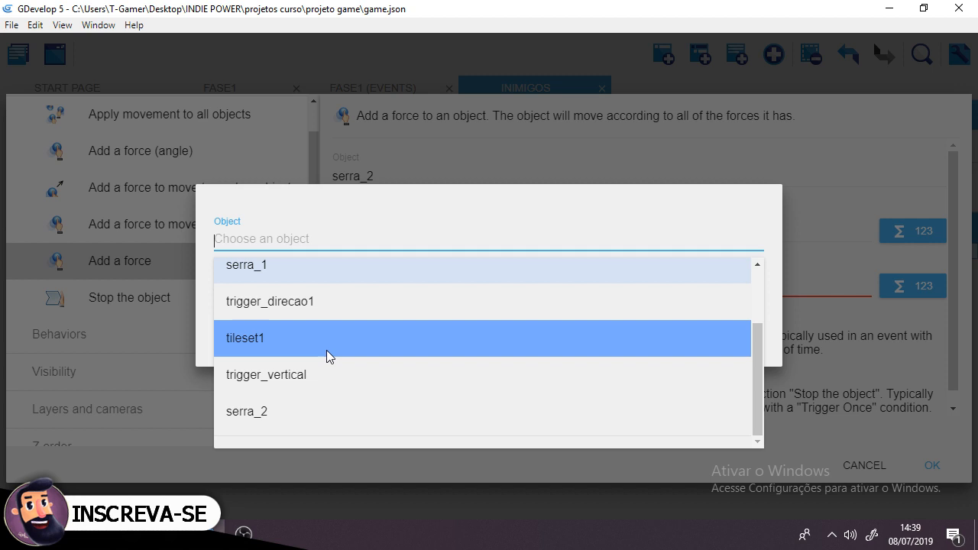
left_click(327, 413)
left_click(252, 297)
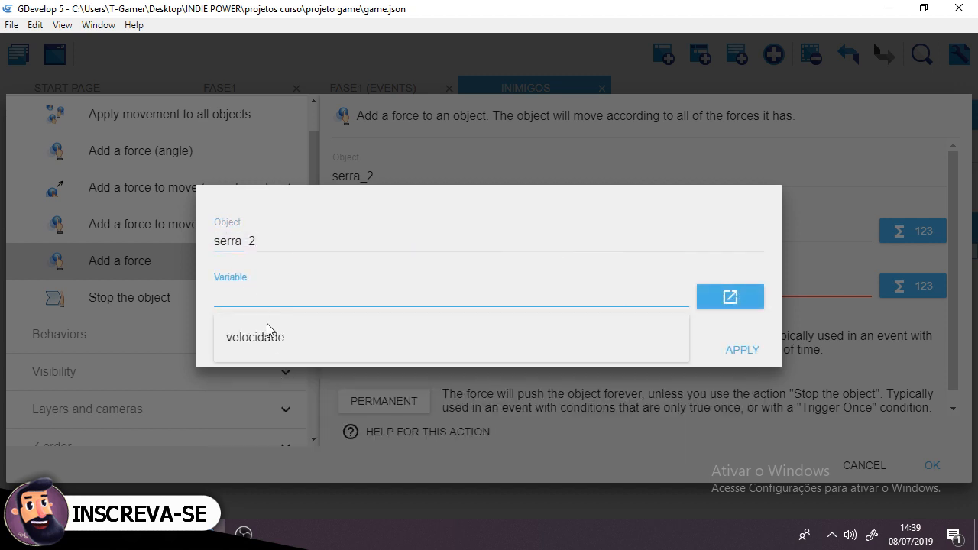
left_click(280, 348)
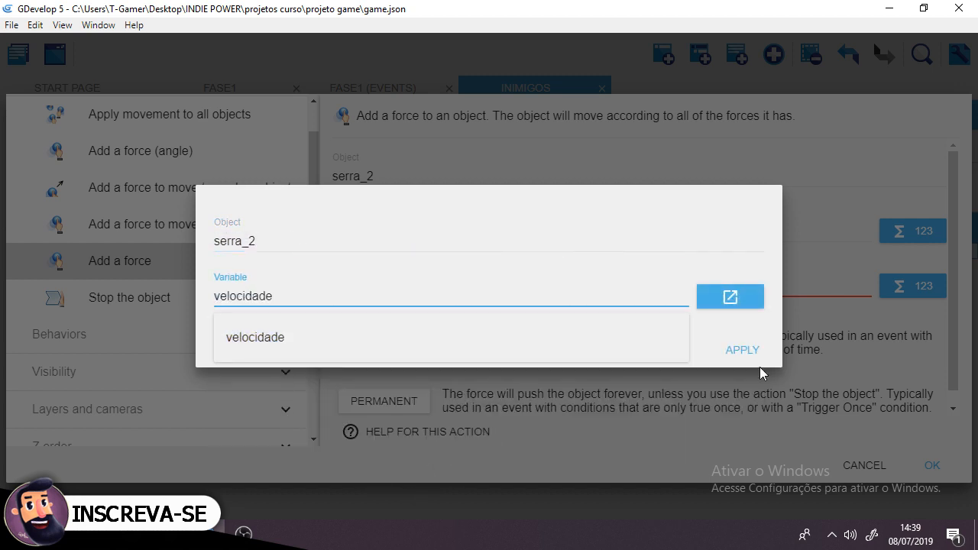
left_click(745, 351)
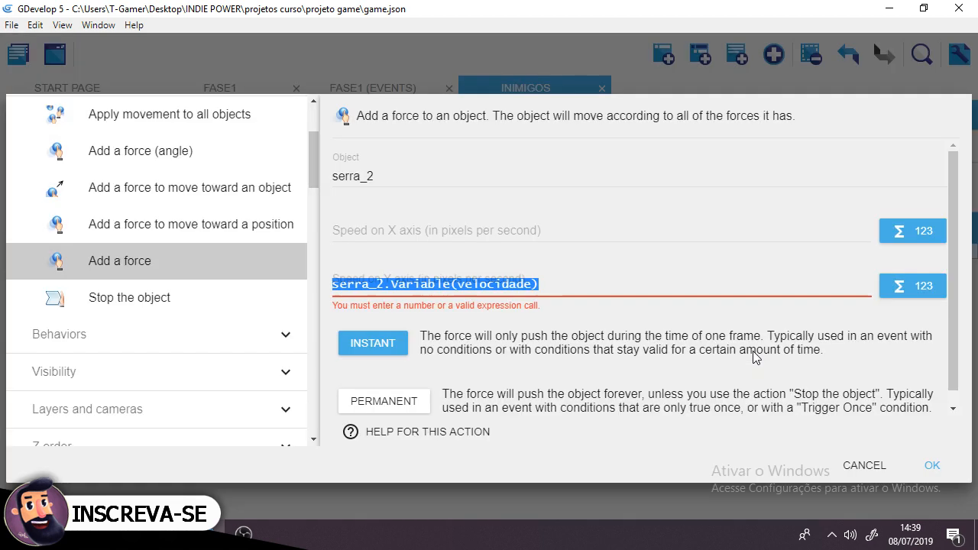
left_click(561, 283)
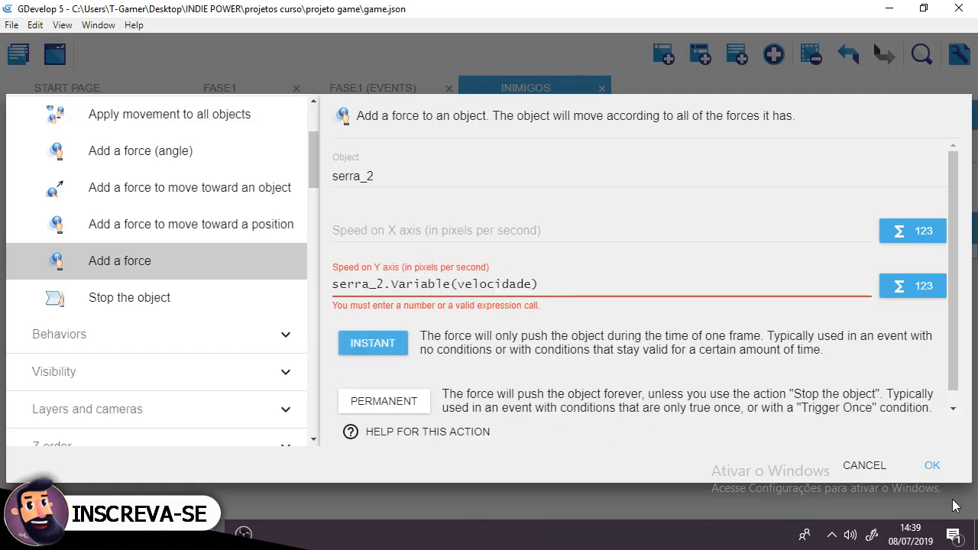
left_click(926, 475)
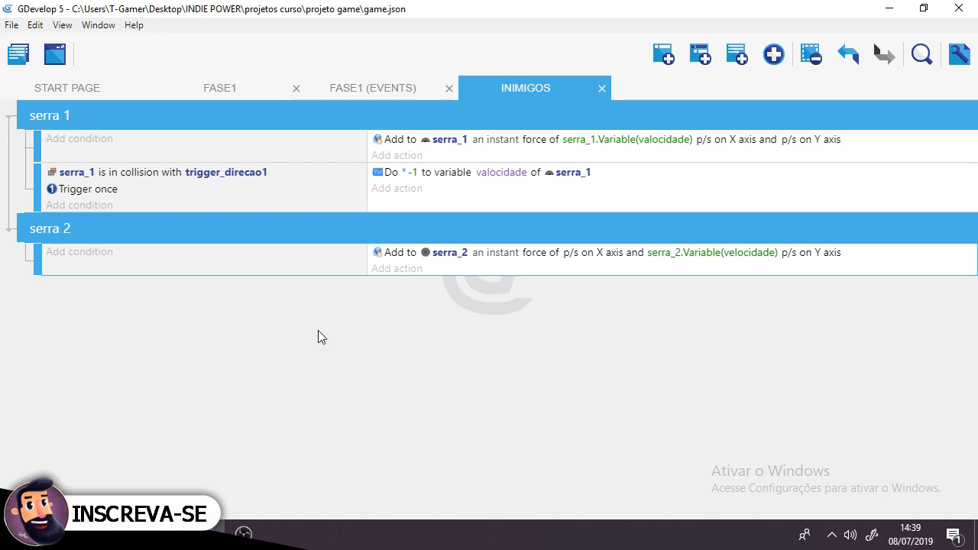
- Preview the FASE1 scene to check serra_2's vertical movement and select the lower trigger_vertical instance
left_click(241, 90)
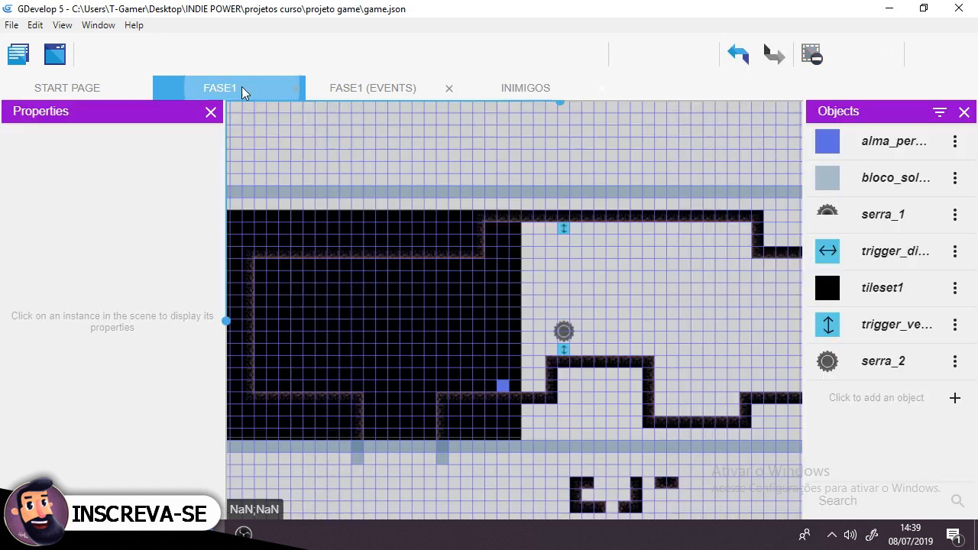
left_click(553, 55)
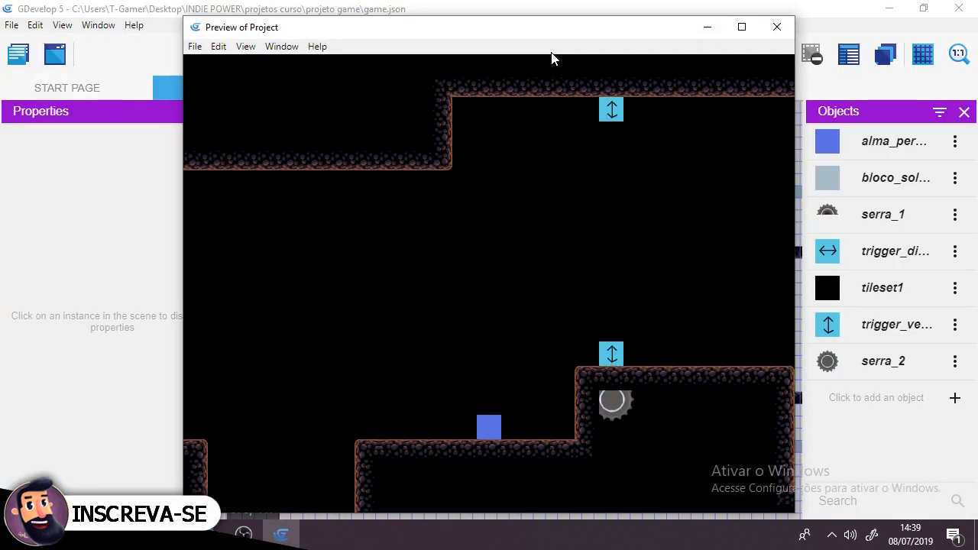
left_click(777, 31)
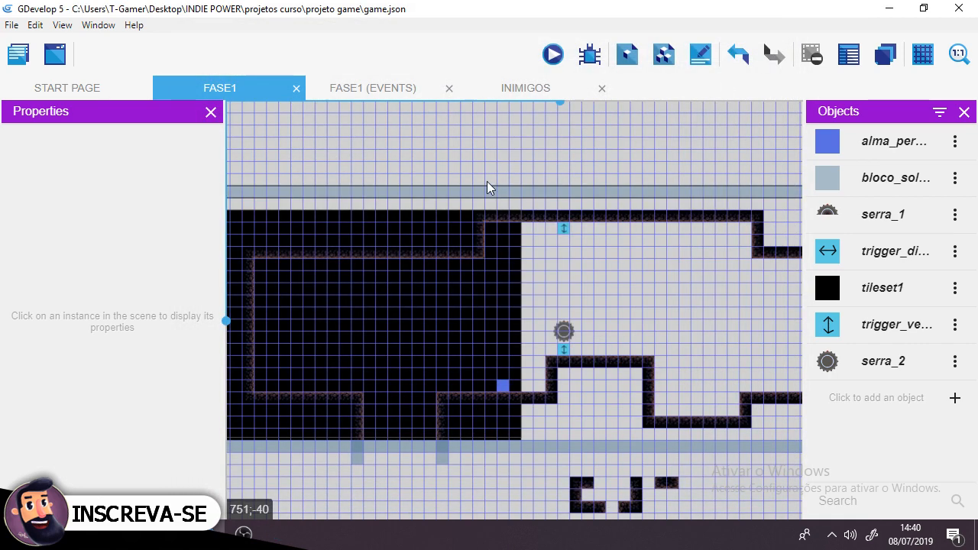
left_click(567, 351)
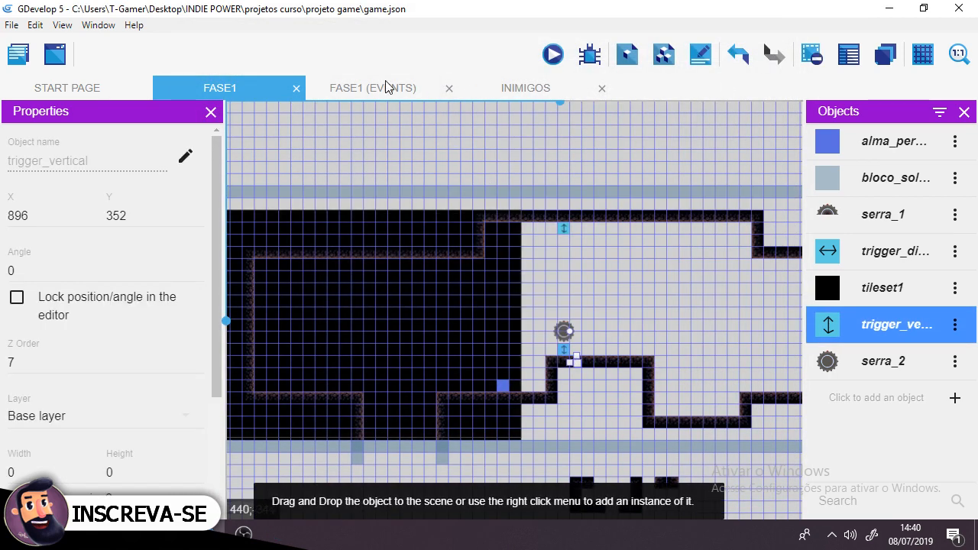
- Add a second event to the serra 2 group in INIMIGOS with a Collision condition between serra_2 and trigger_vertical
left_click(506, 87)
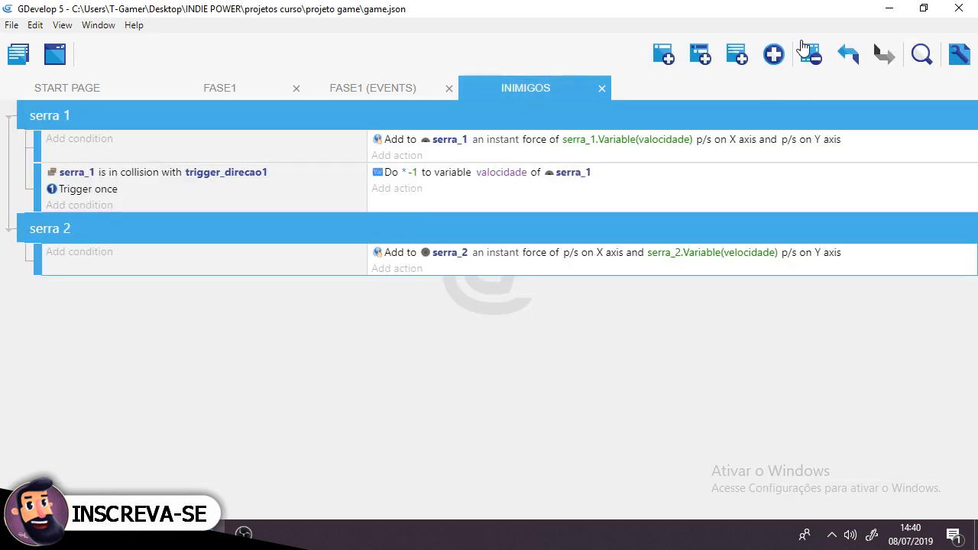
left_click(664, 54)
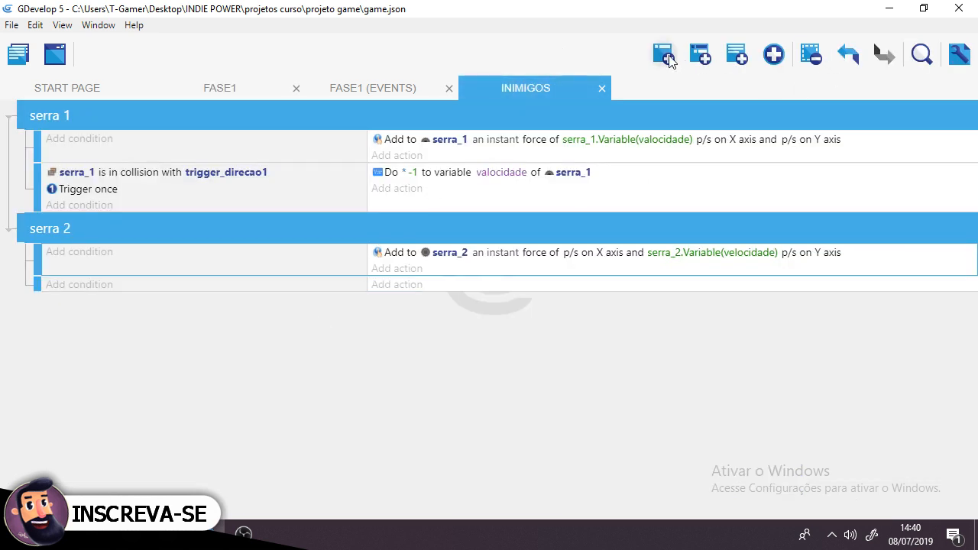
left_click(88, 287)
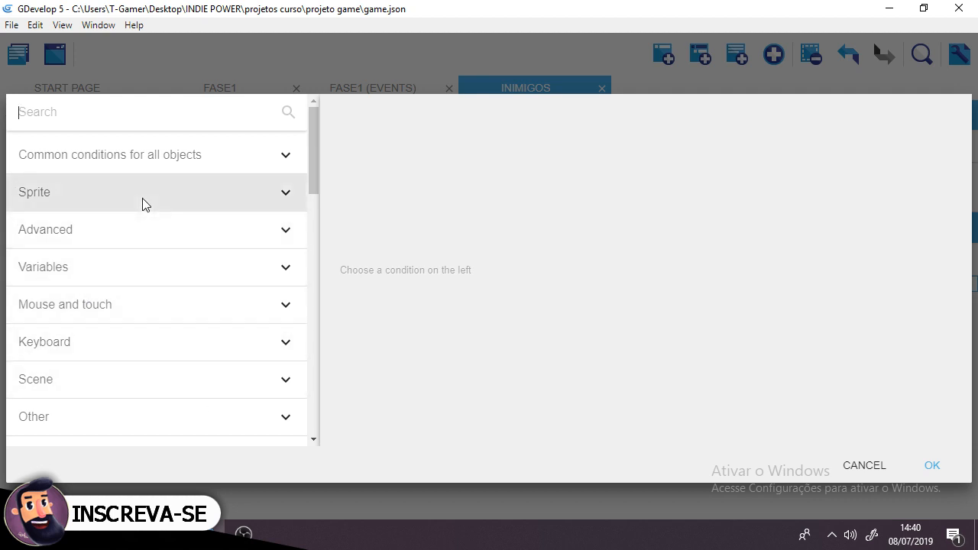
left_click(164, 157)
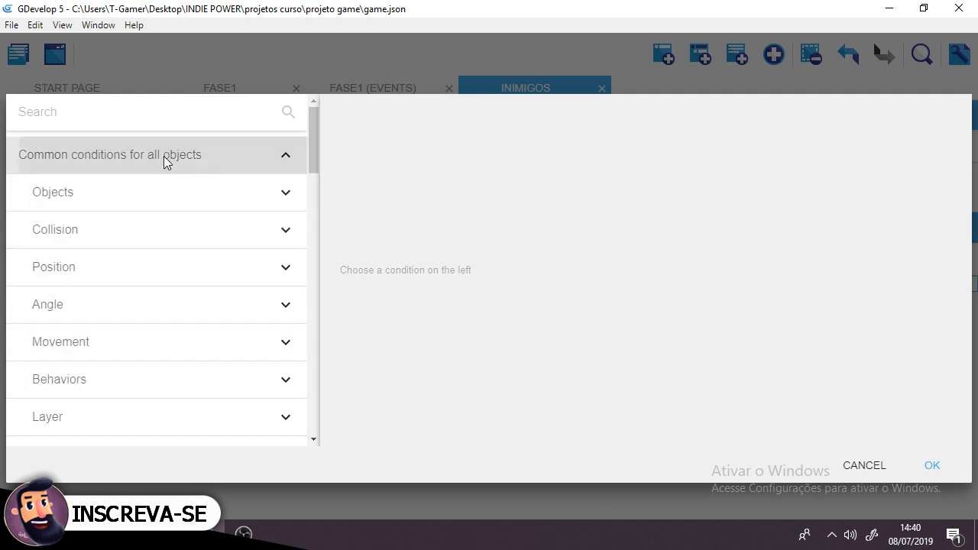
left_click(145, 232)
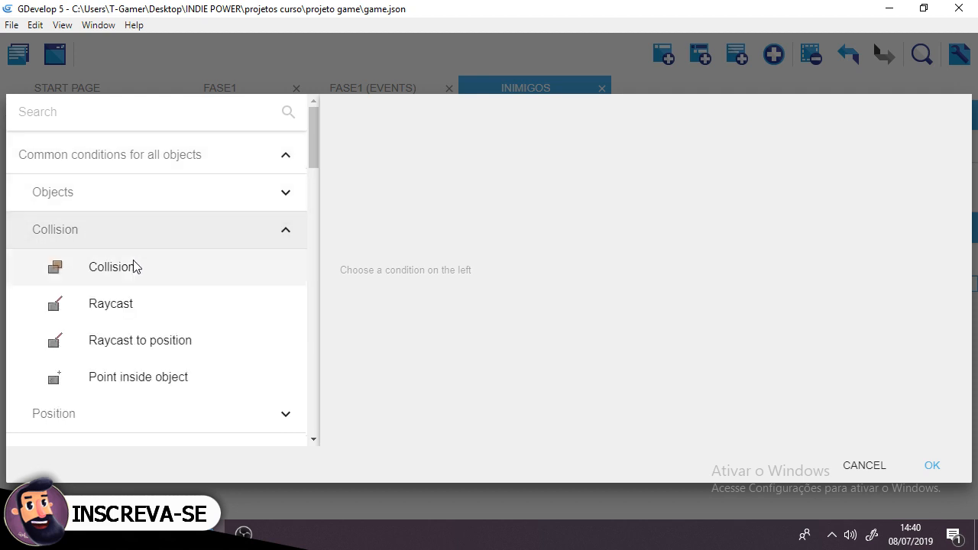
left_click(115, 279)
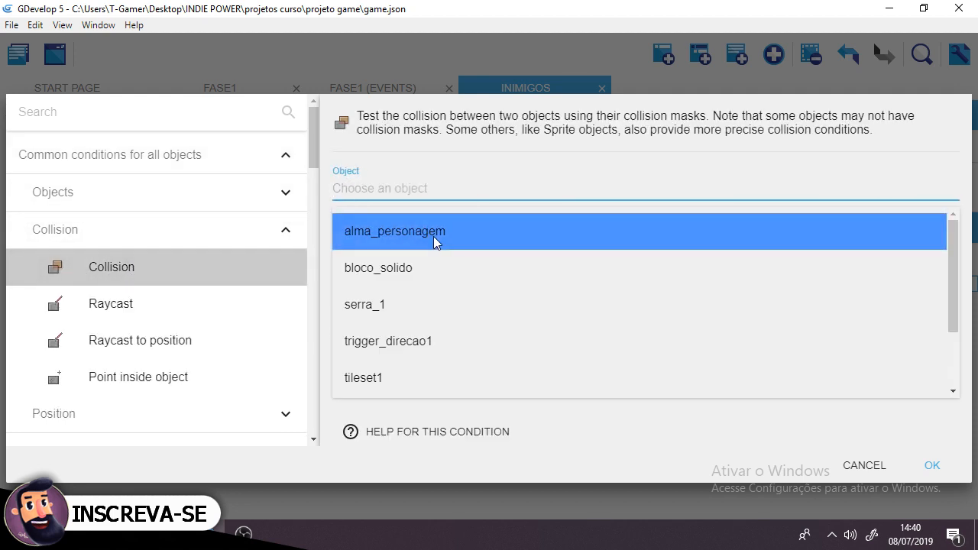
scroll(436, 243, "down", 2)
left_click(453, 364)
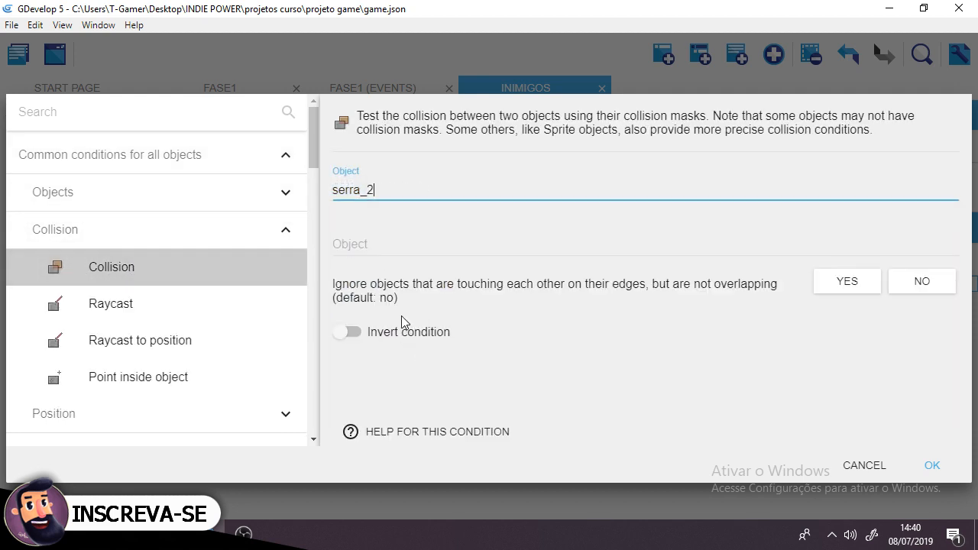
left_click(389, 242)
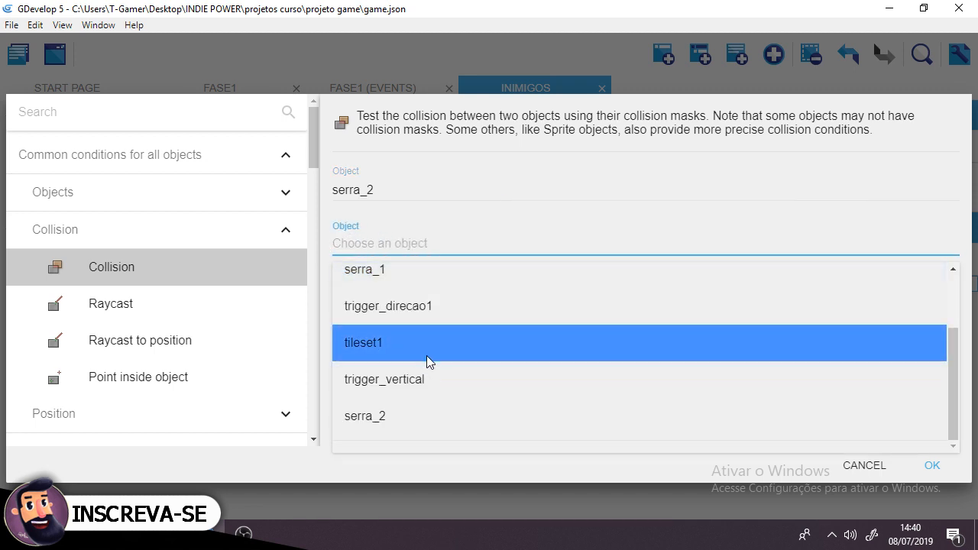
left_click(408, 384)
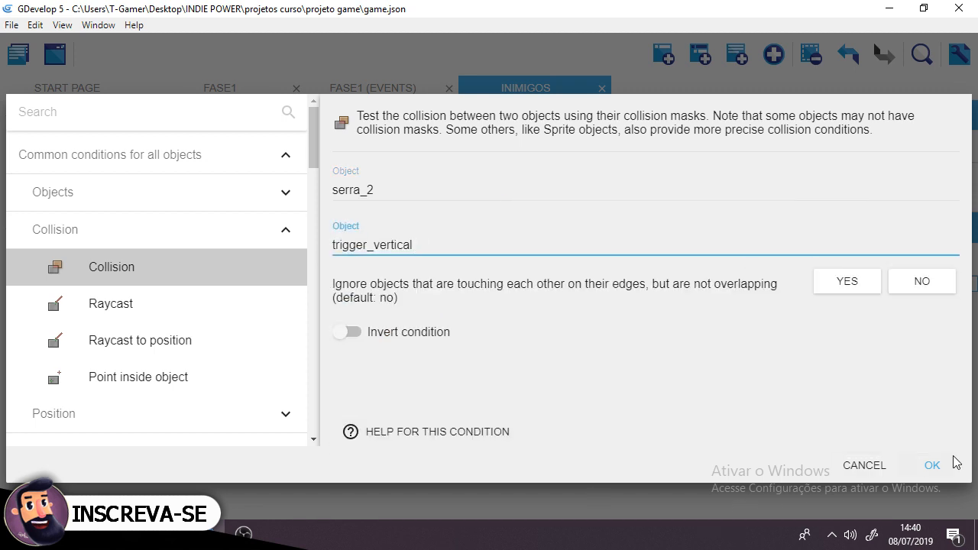
left_click(932, 466)
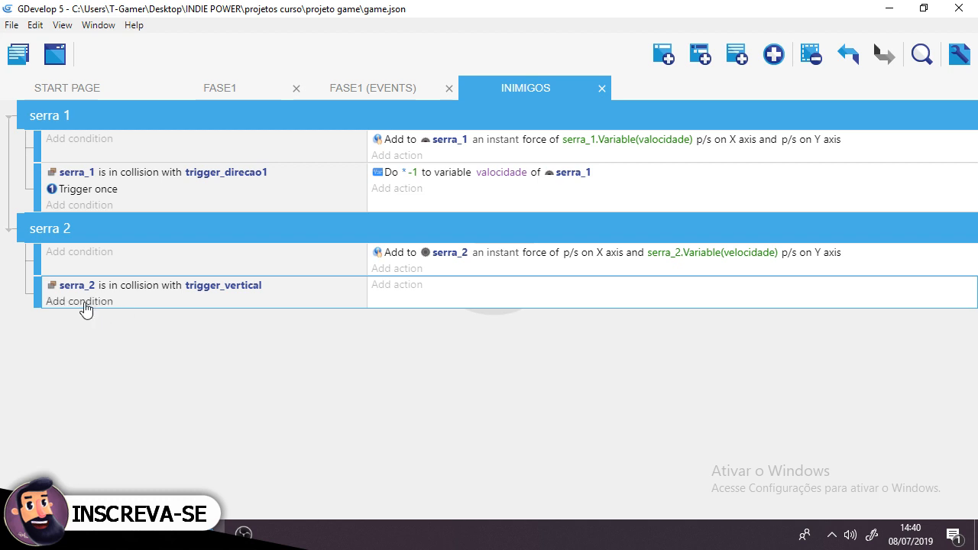
- Add a Trigger once while true condition to the serra_2 collision event
left_click(93, 306)
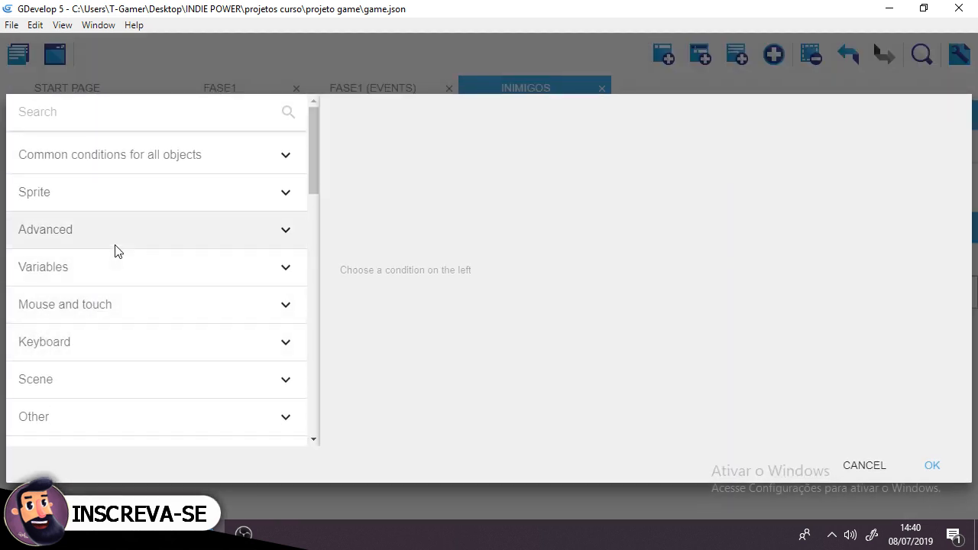
left_click(117, 284)
left_click(111, 268)
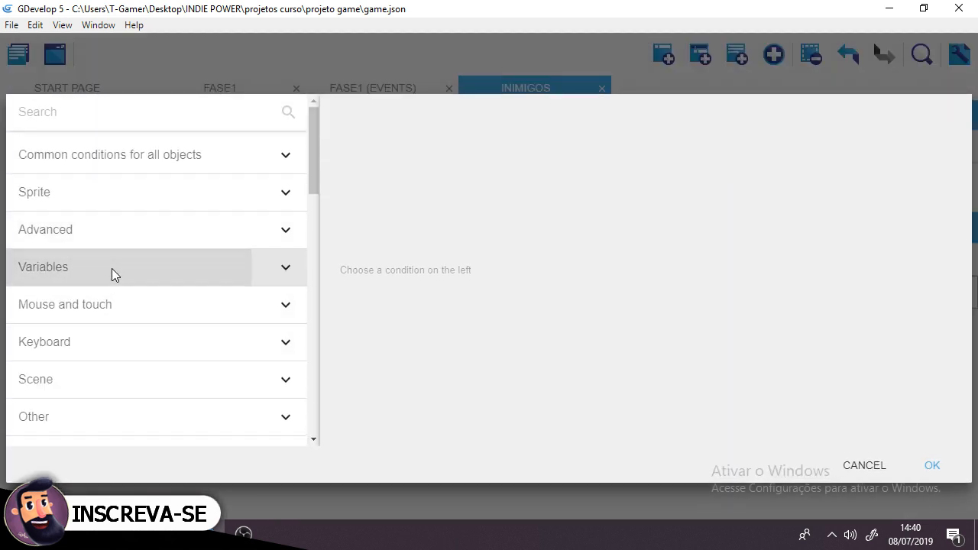
left_click(110, 247)
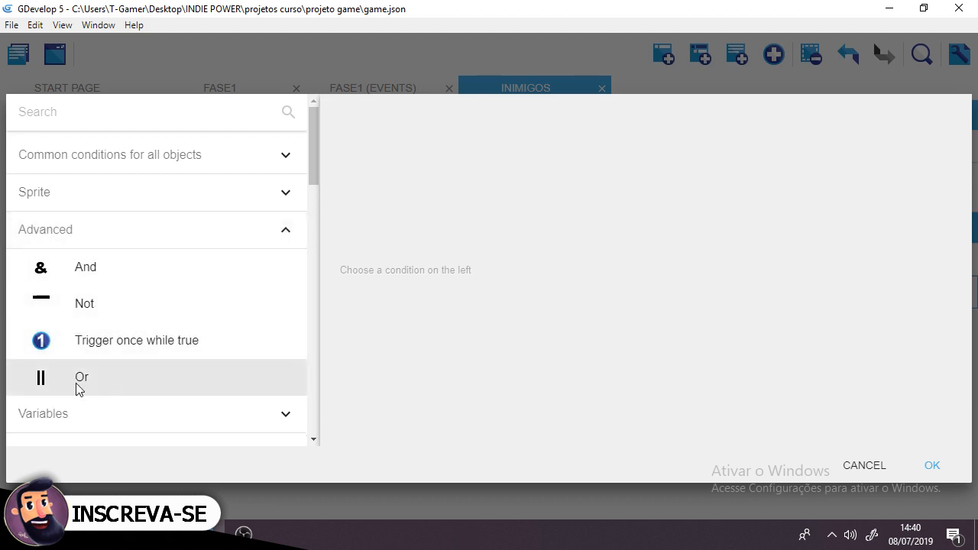
left_click(166, 343)
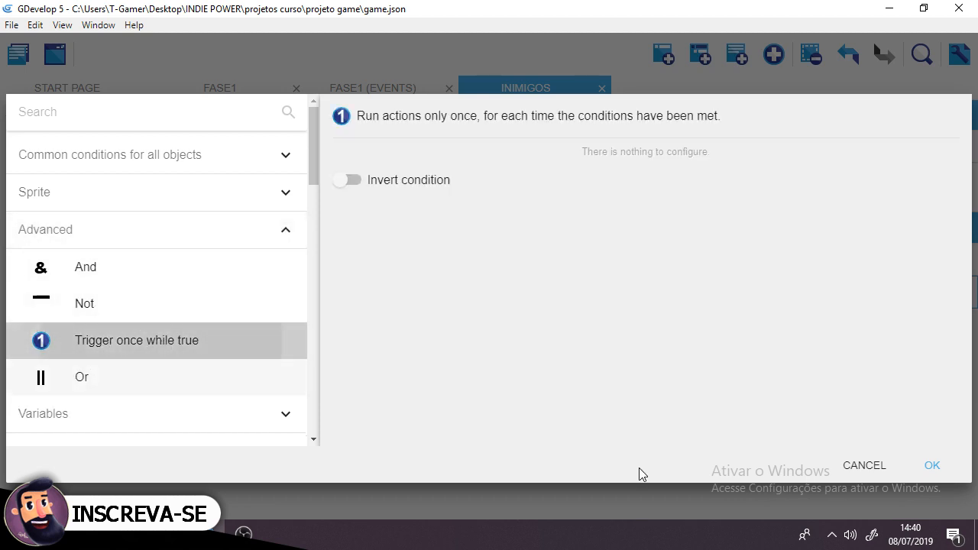
left_click(932, 465)
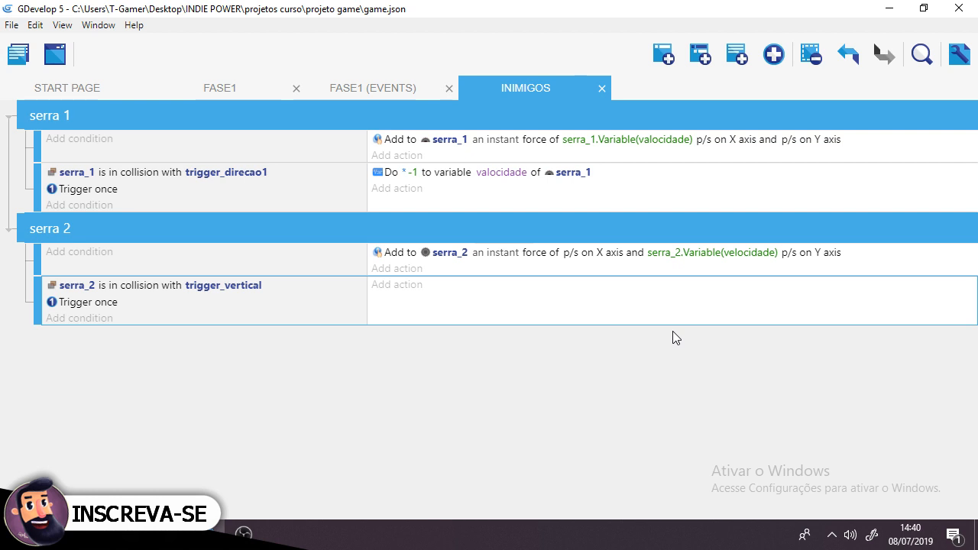
- Review serra_1's variable action, and add a Modify a variable of an object action for serra_2 to its trigger_vertical collision event
left_click(648, 174)
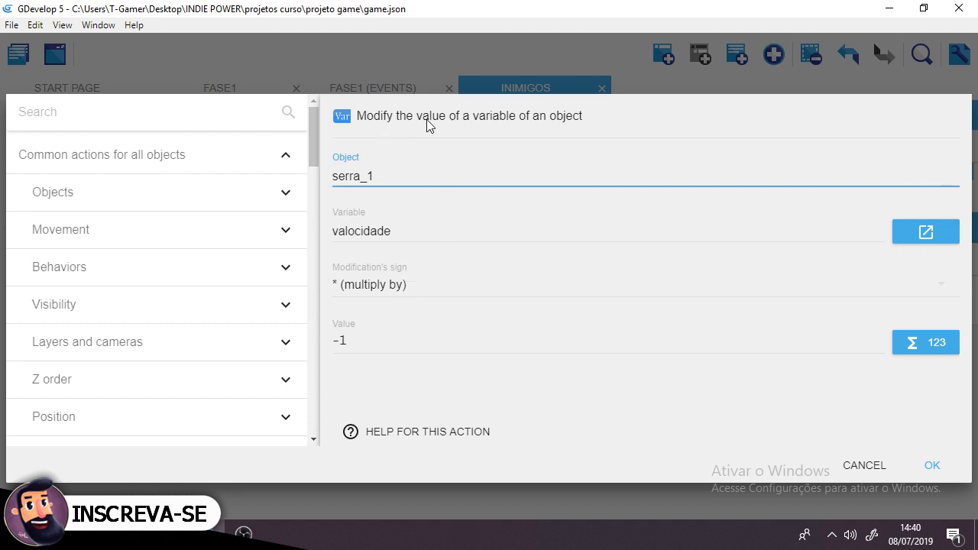
left_click(933, 466)
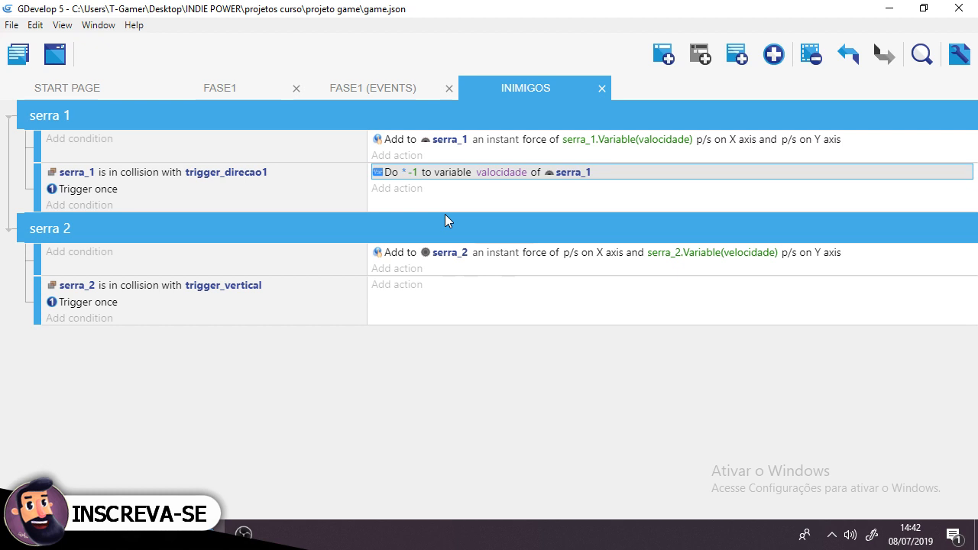
left_click(406, 287)
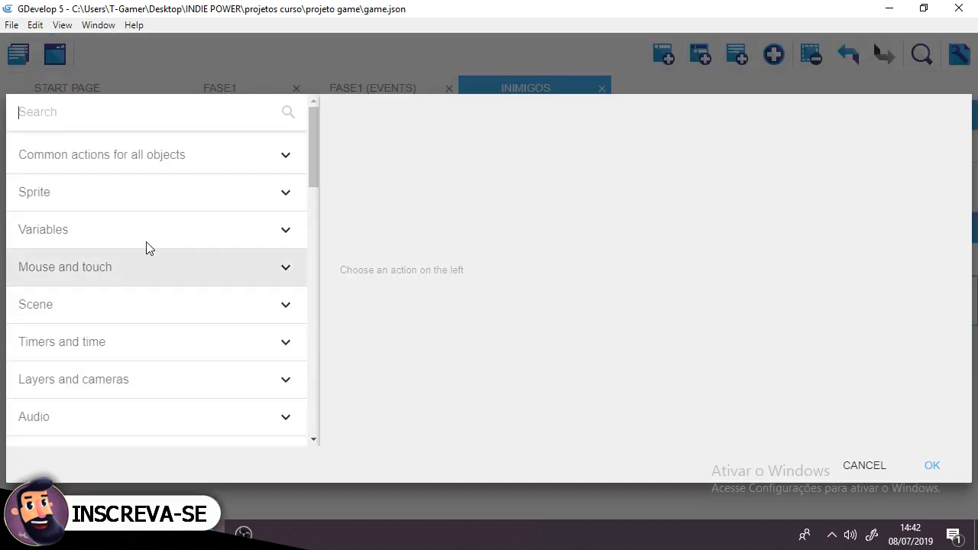
left_click(110, 161)
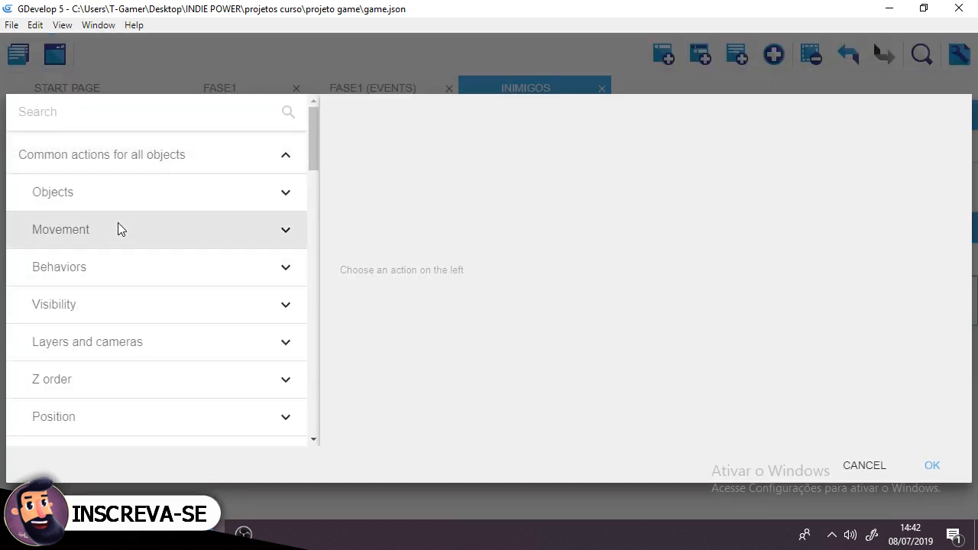
scroll(118, 237, "down", 1)
left_click(162, 373)
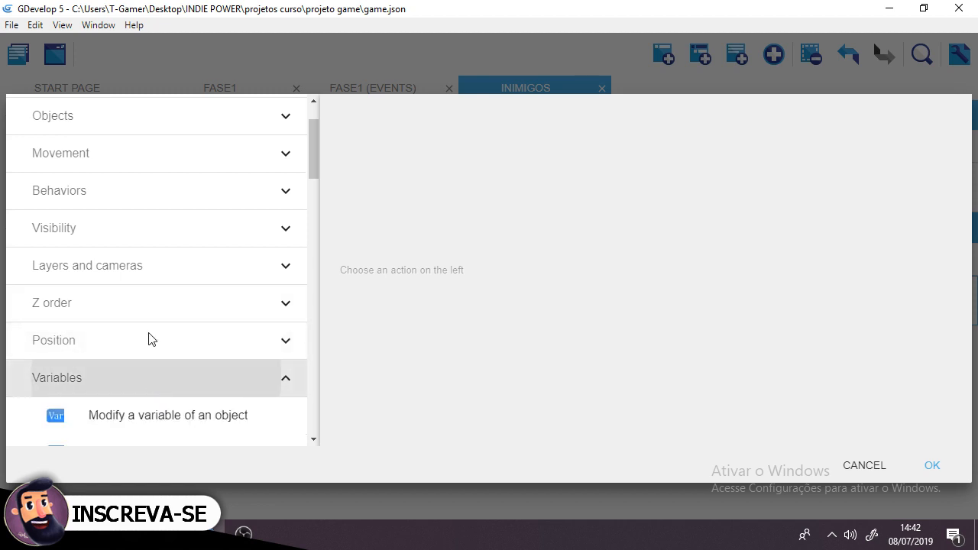
scroll(207, 351, "down", 4)
scroll(181, 291, "up", 3)
left_click(190, 354)
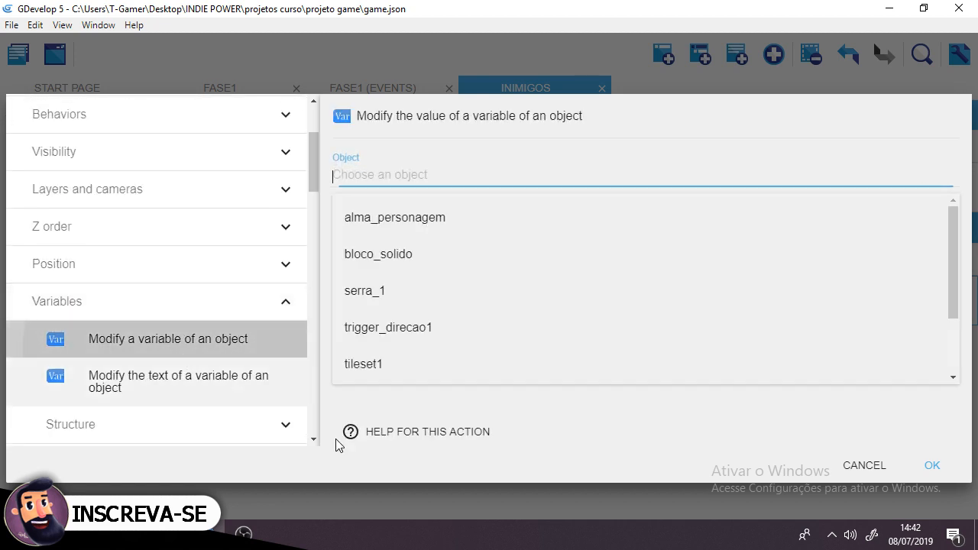
scroll(745, 282, "down", 2)
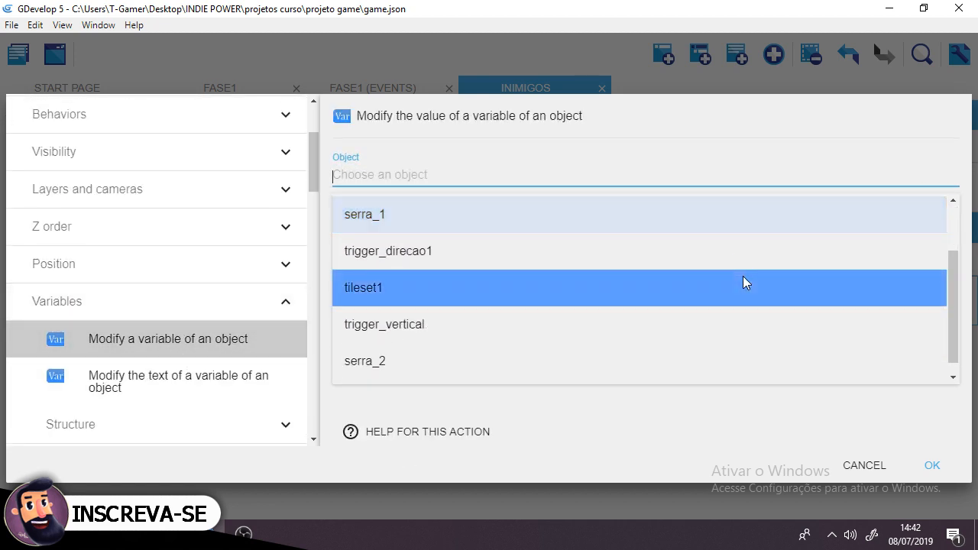
left_click(587, 350)
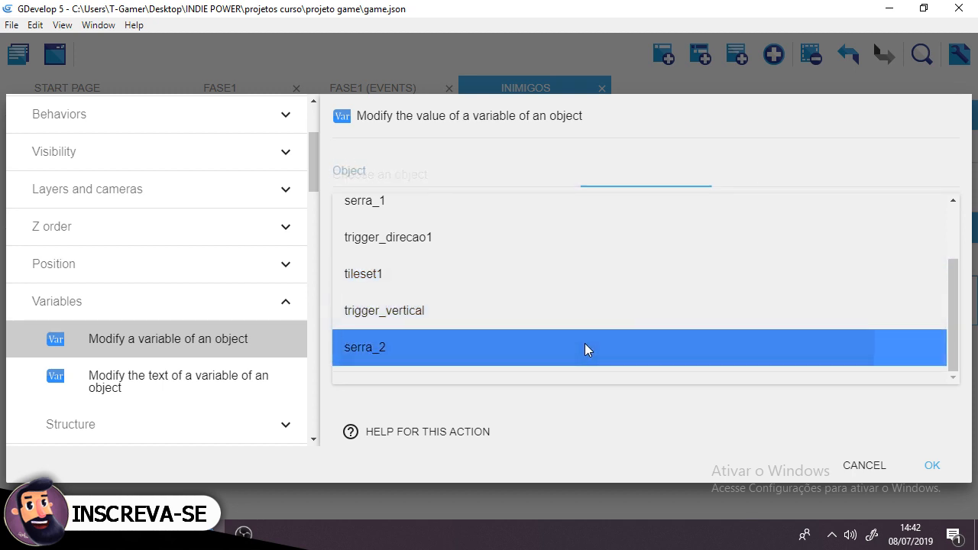
- Set the serra_2 action to multiply the velocidade variable by -1 and confirm it
left_click(374, 234)
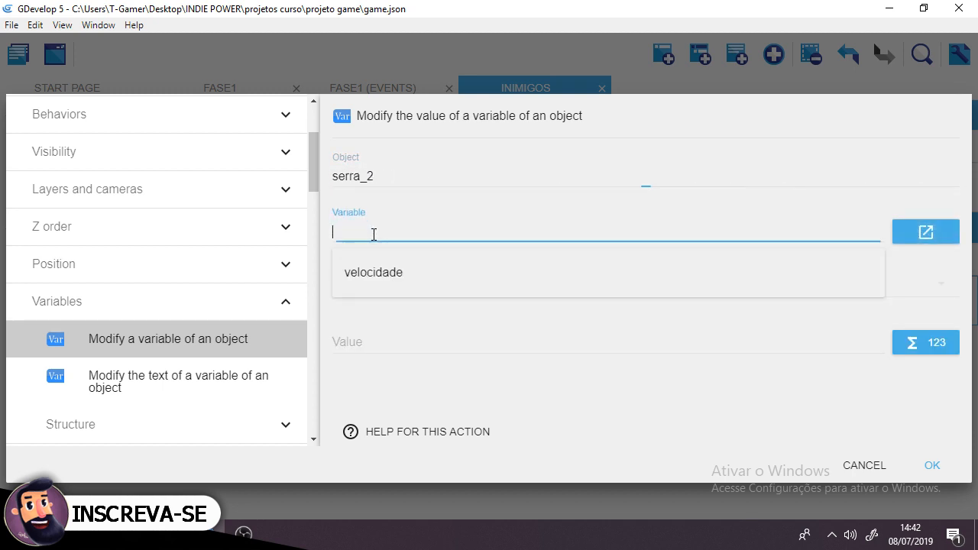
left_click(400, 272)
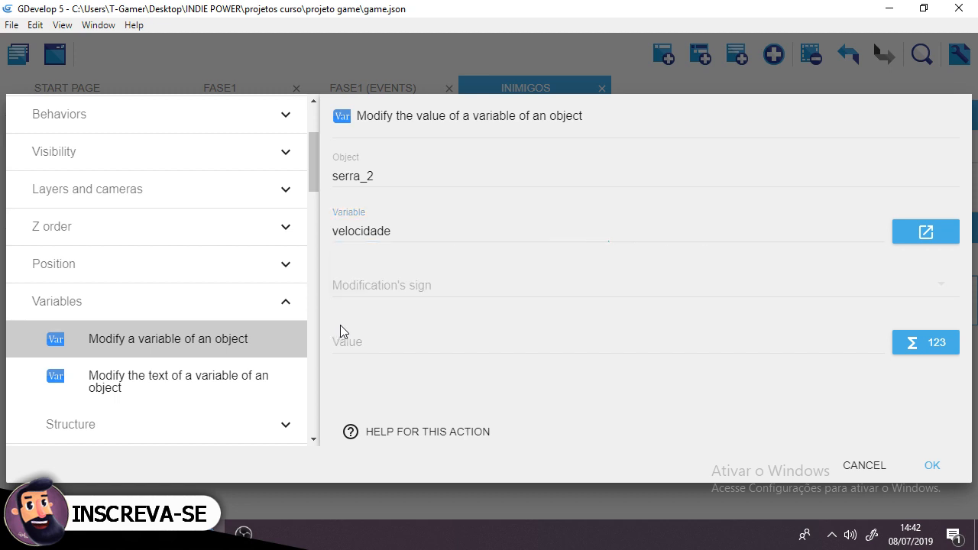
left_click(494, 291)
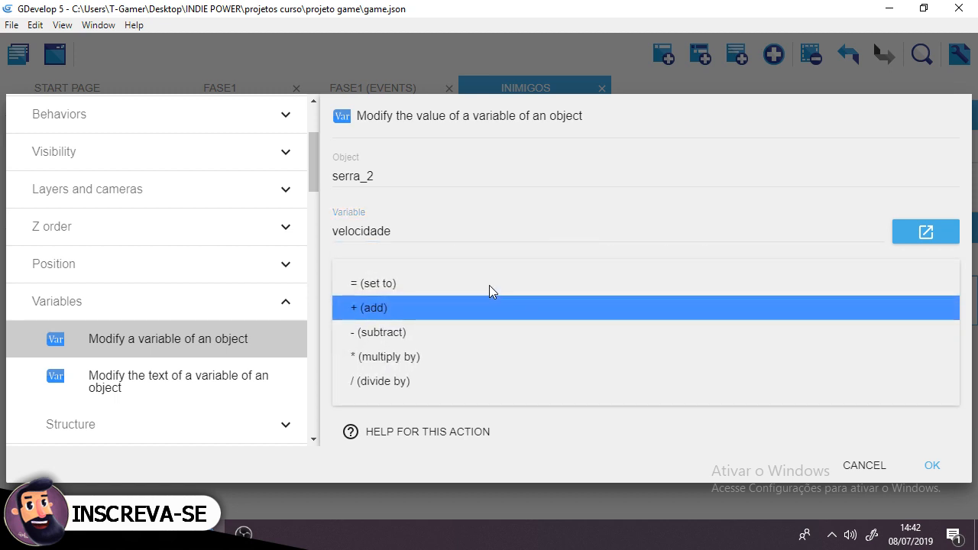
left_click(419, 357)
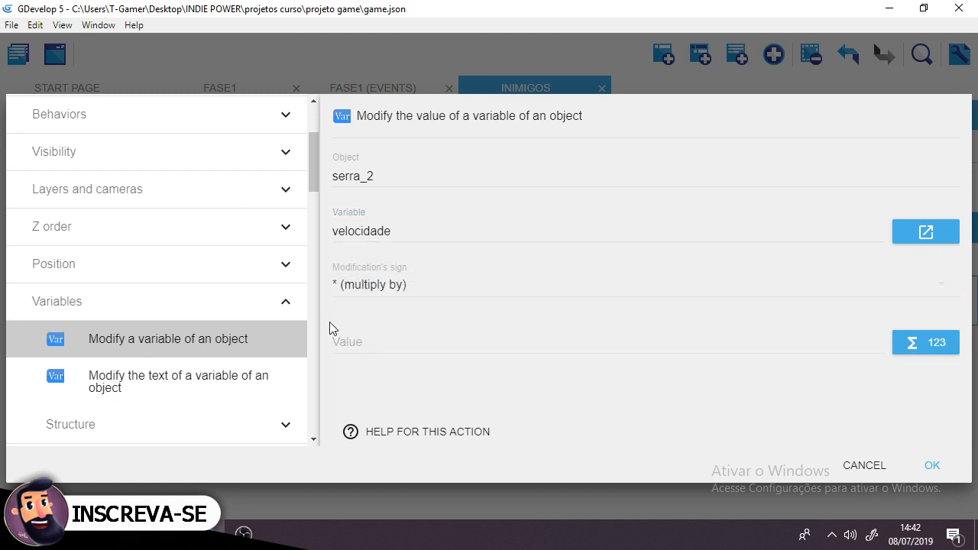
left_click(356, 341)
type("-")
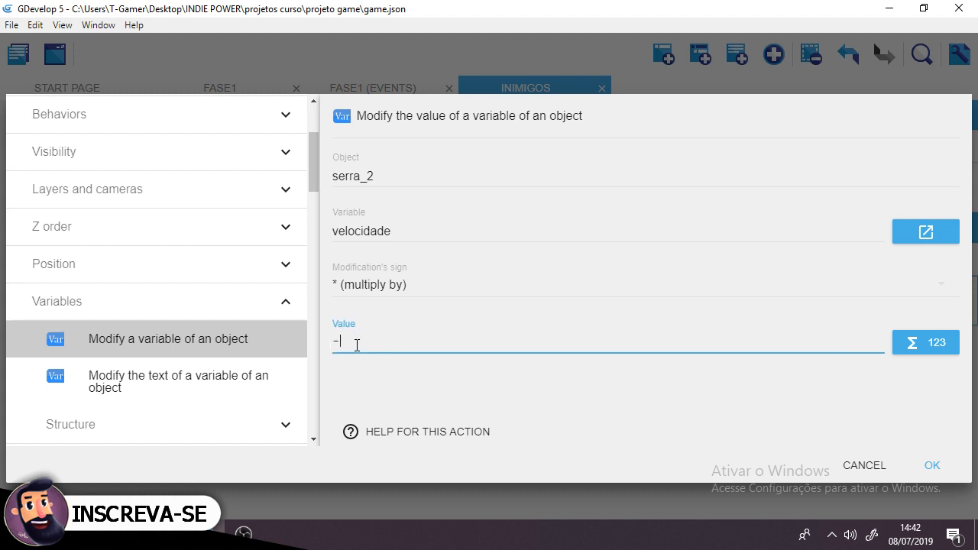
type("1")
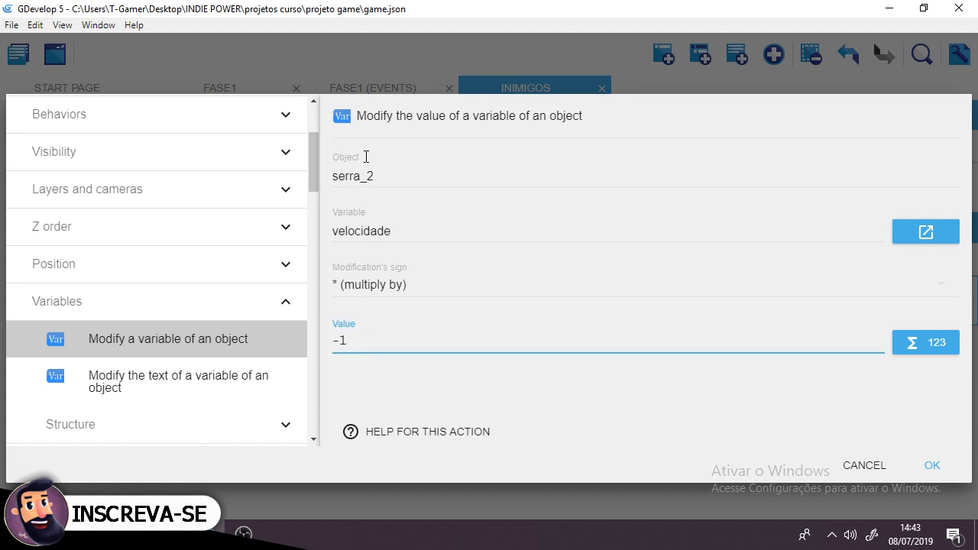
left_click(937, 473)
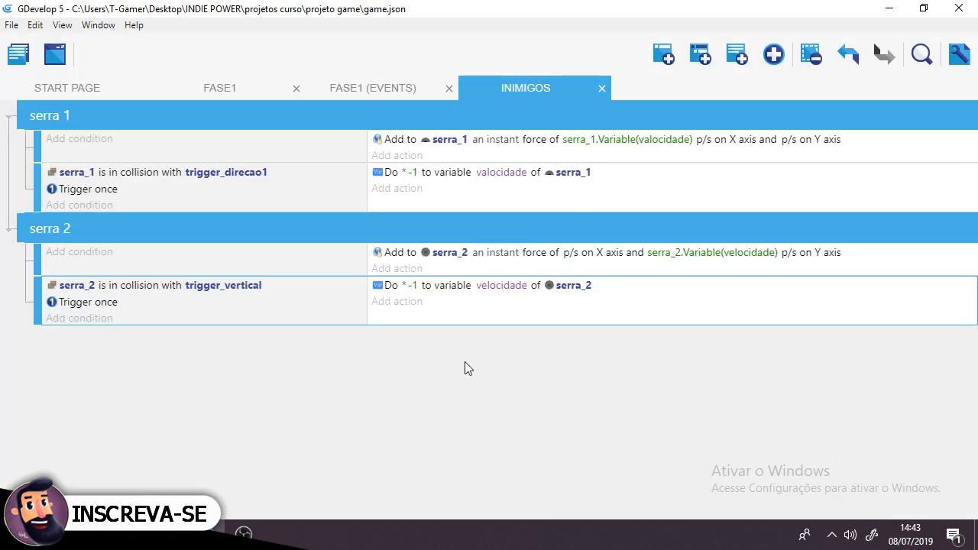
- Preview the FASE1 scene, moving the character past serra_2 to check its vertical reversal, and close the preview
left_click(386, 89)
left_click(500, 86)
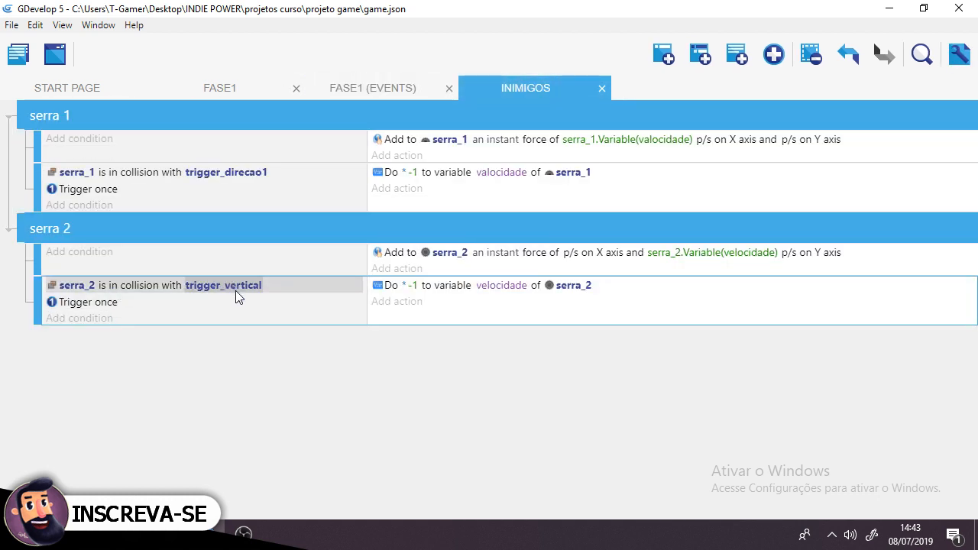
left_click(245, 87)
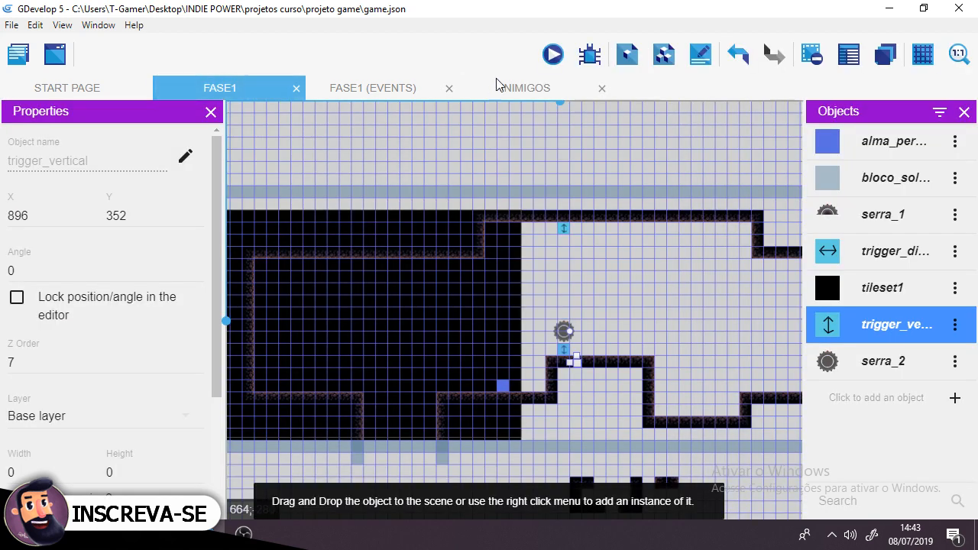
left_click(553, 54)
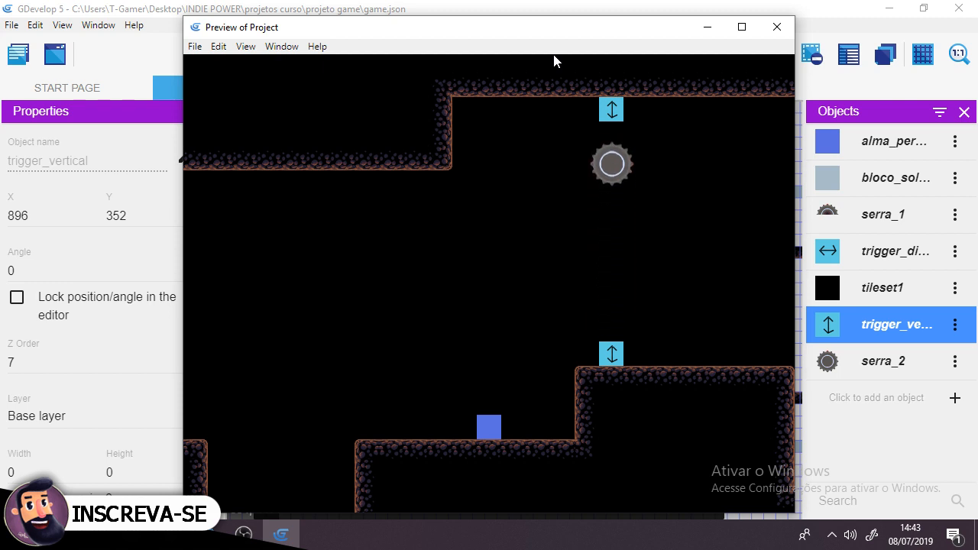
key("space")
key("Right")
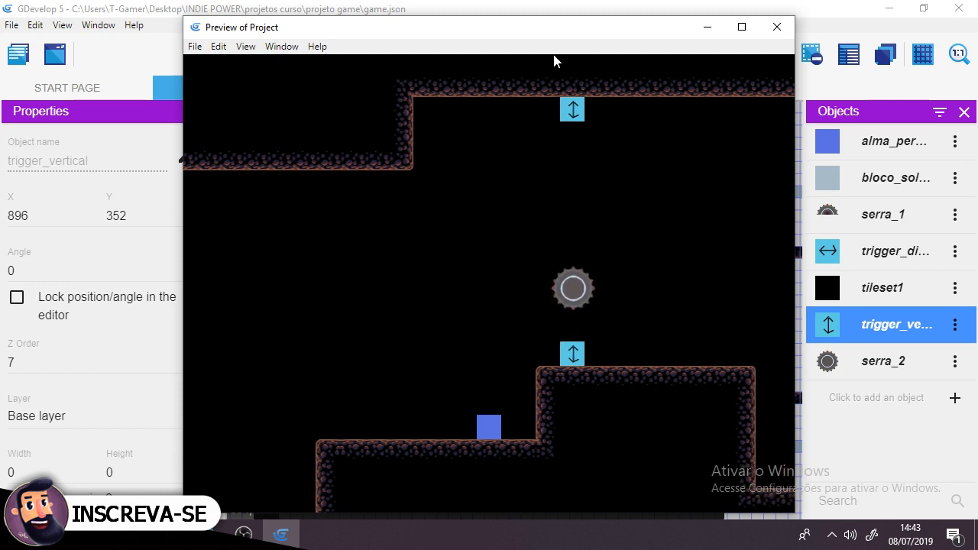
key("space")
key("Right")
key("Right")
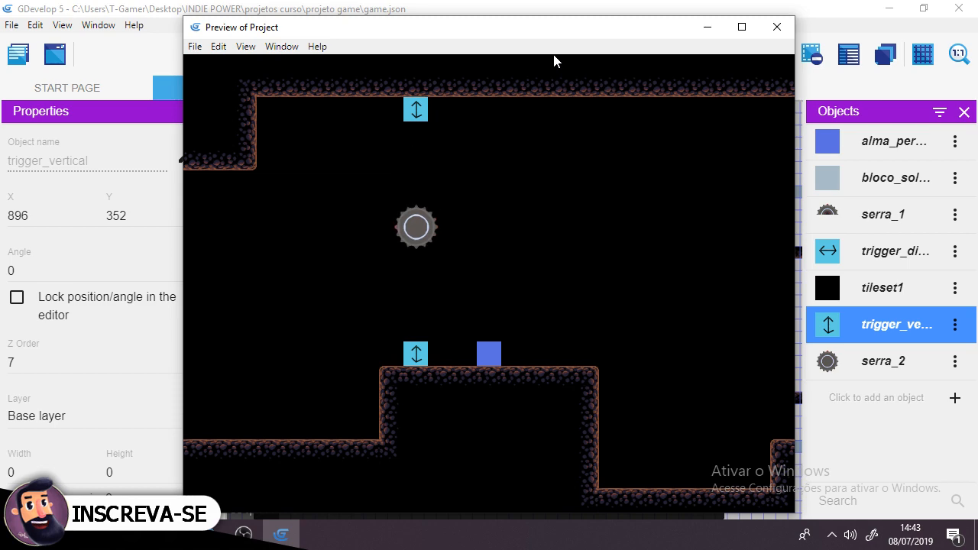
left_click(787, 31)
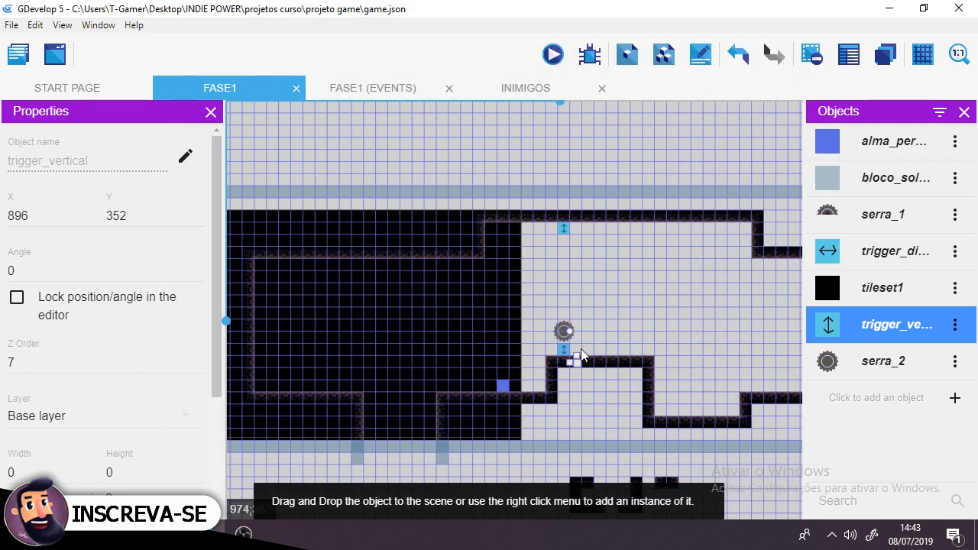
- Duplicate the upper and lower trigger_vertical instances to form two more vertical pairs at X 992 and X 1088
left_click_drag(566, 355, 640, 354)
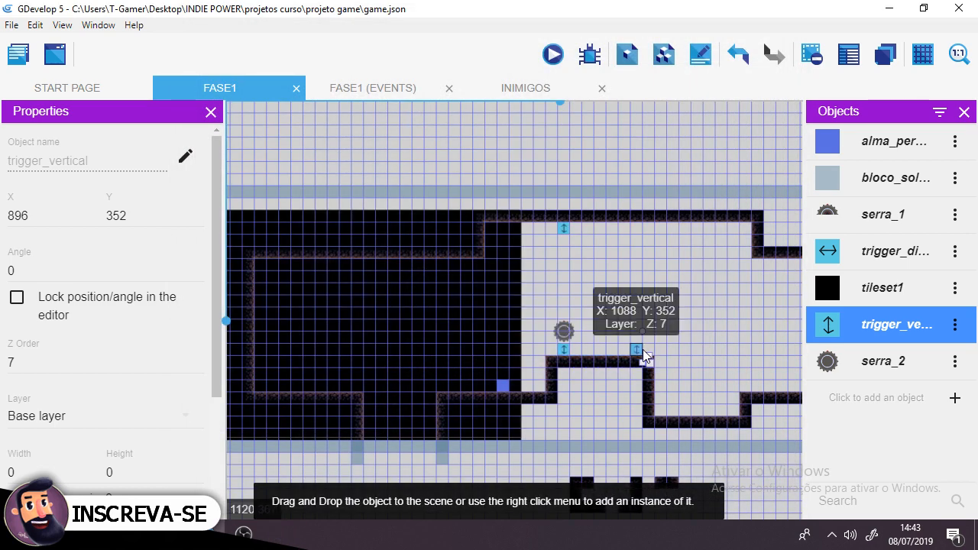
left_click_drag(567, 226, 610, 238, "ctrl")
left_click_drag(637, 350, 602, 348)
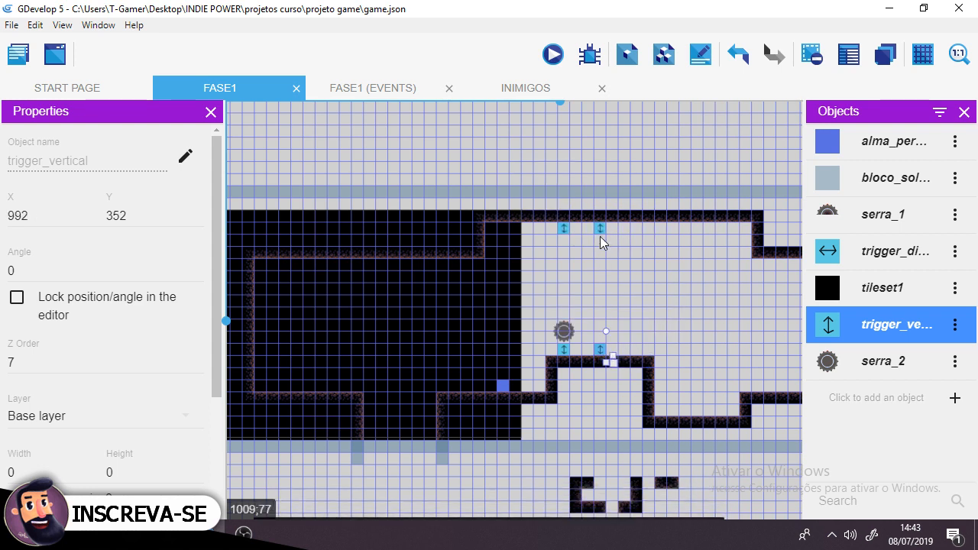
left_click(599, 228, "shift")
left_click_drag(599, 226, 643, 227, "ctrl")
- Place two copies of serra_2 between the added trigger pairs and nudge the farthest copy to X 1075, Y 72
left_click(567, 330)
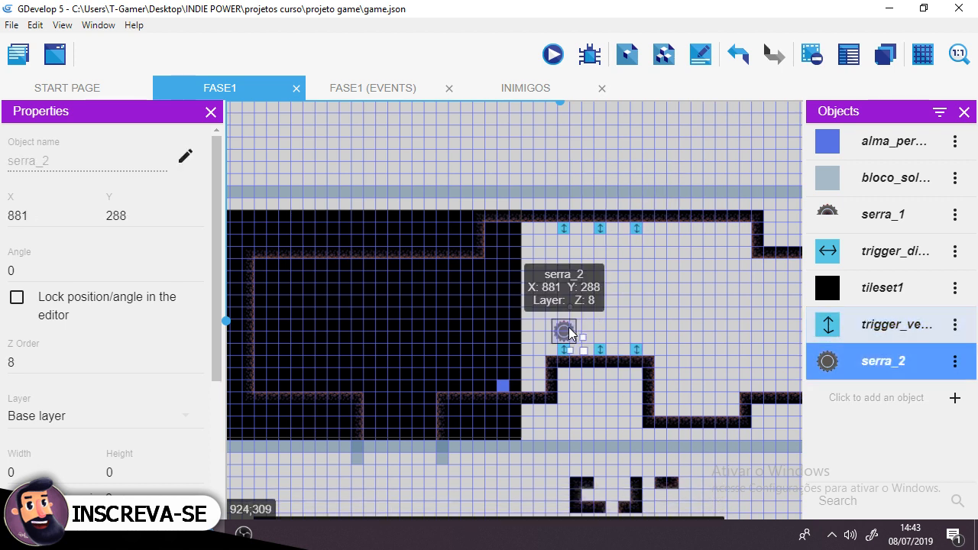
left_click_drag(568, 328, 647, 260, "ctrl")
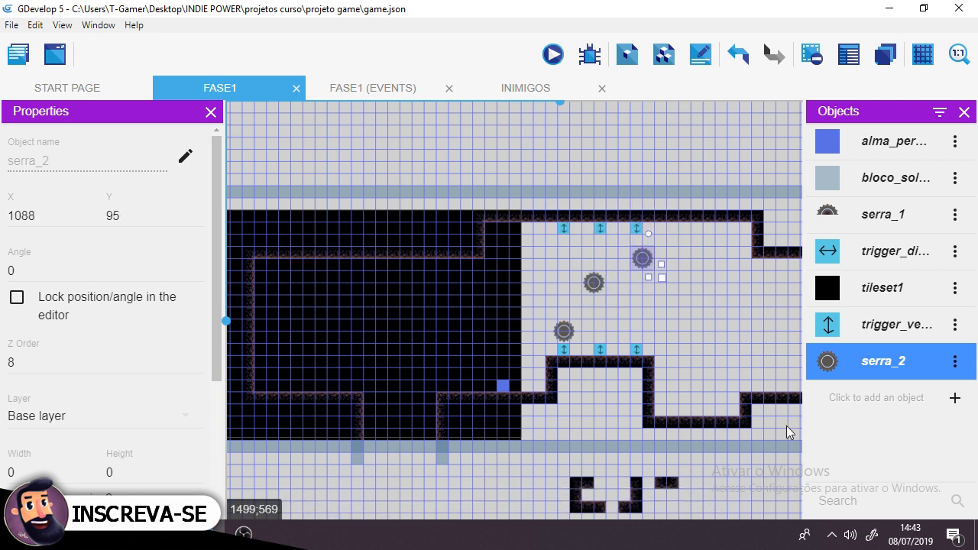
key("Up")
key("Up")
key("Up")
key("Up")
key("Up")
key("Up")
key("Up")
key("Up")
key("Up")
key("Up")
key("Up")
key("Up")
key("Up")
key("Up")
key("Up")
key("Up")
key("Up")
key("Up")
key("Up")
key("Up")
key("Left")
key("Left")
key("Left")
key("Left")
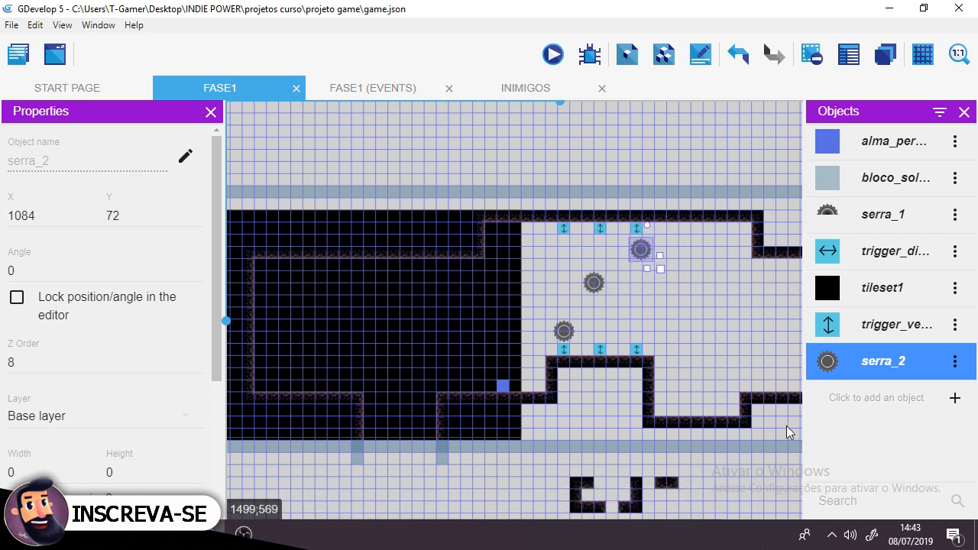
key("Left")
key("Left")
key("Left")
key("Left")
key("Left")
key("Left")
key("Left")
key("Left")
key("Right")
key("Left")
key("Left")
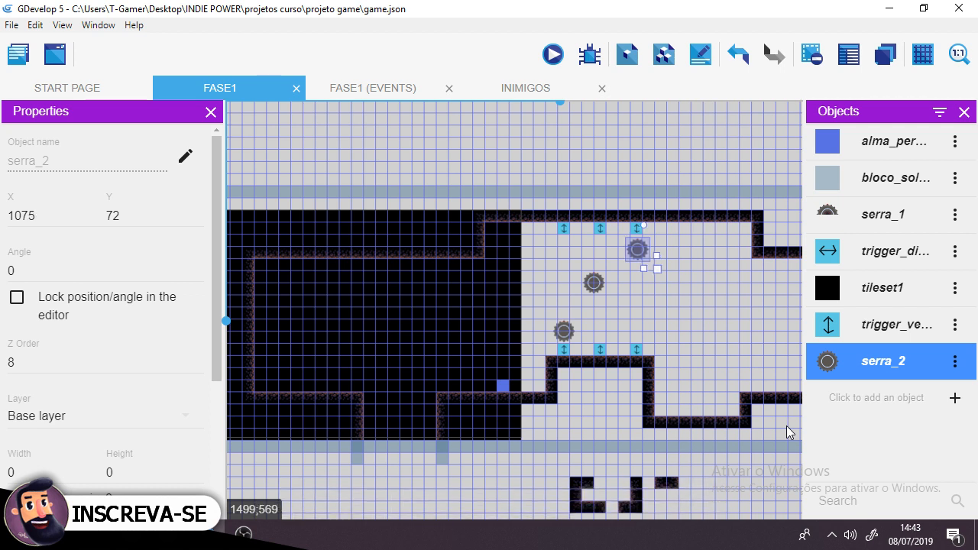
- Nudge the middle serra_2 copy to X 978, Y 160, in line with the middle trigger_vertical pair
left_click(593, 285)
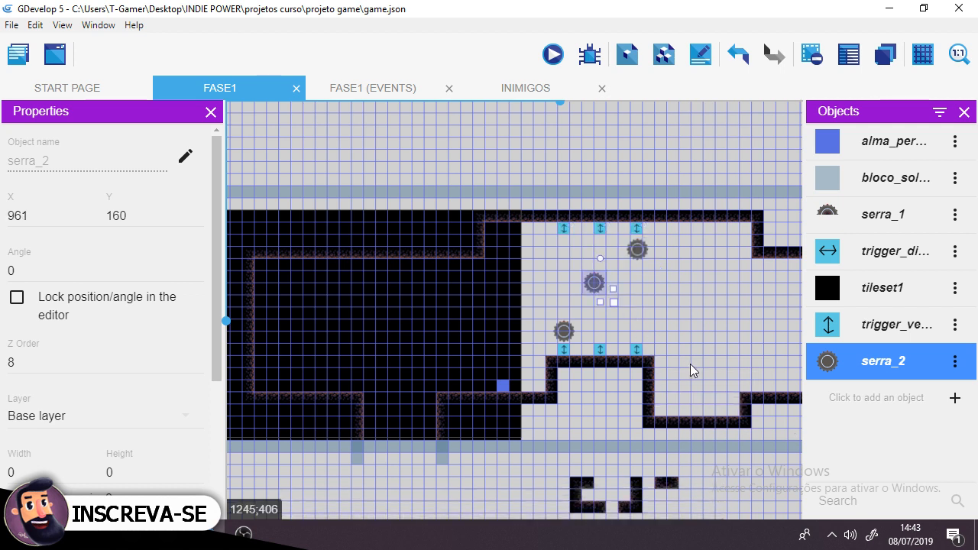
key("Right")
key("Right")
key("Right")
key("Right")
key("Right")
key("Right")
key("Right")
key("Right")
key("Right")
key("Right")
key("Right")
key("Right")
key("Right")
key("Right")
key("Right")
key("Right")
key("Right")
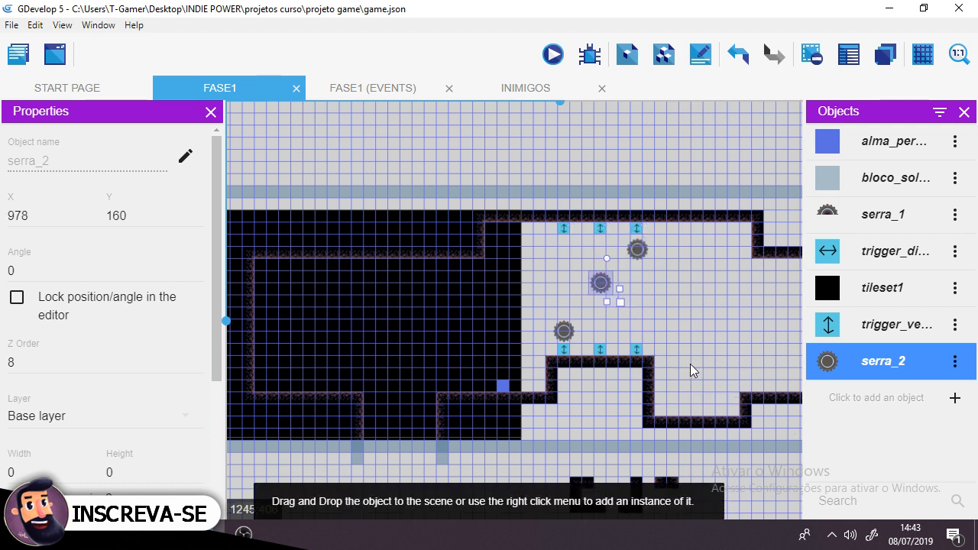
key("Left")
key("Right")
left_click(637, 249)
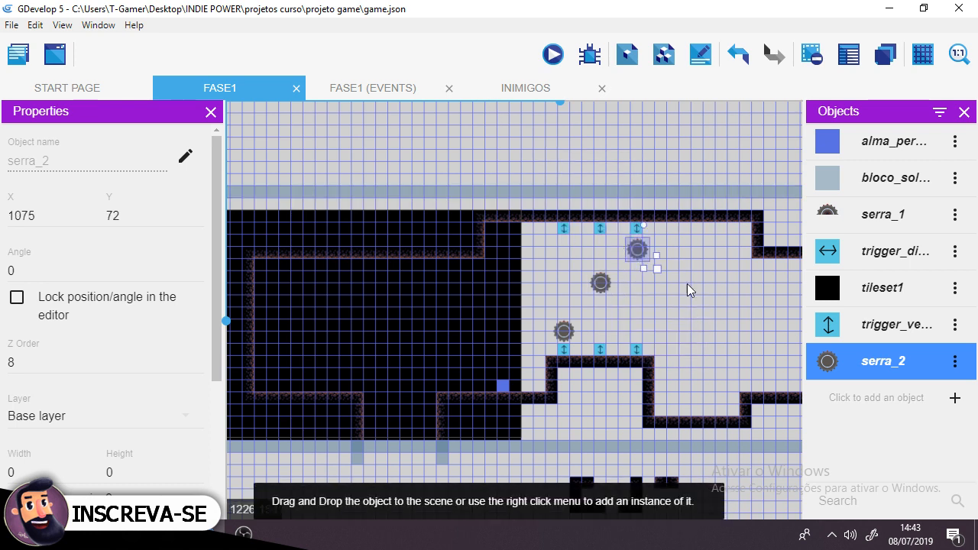
- Review the trigger_direcao1 opacity event in the FASE1 events and the serra 2 events in INIMIGOS
left_click(400, 90)
left_click(518, 90)
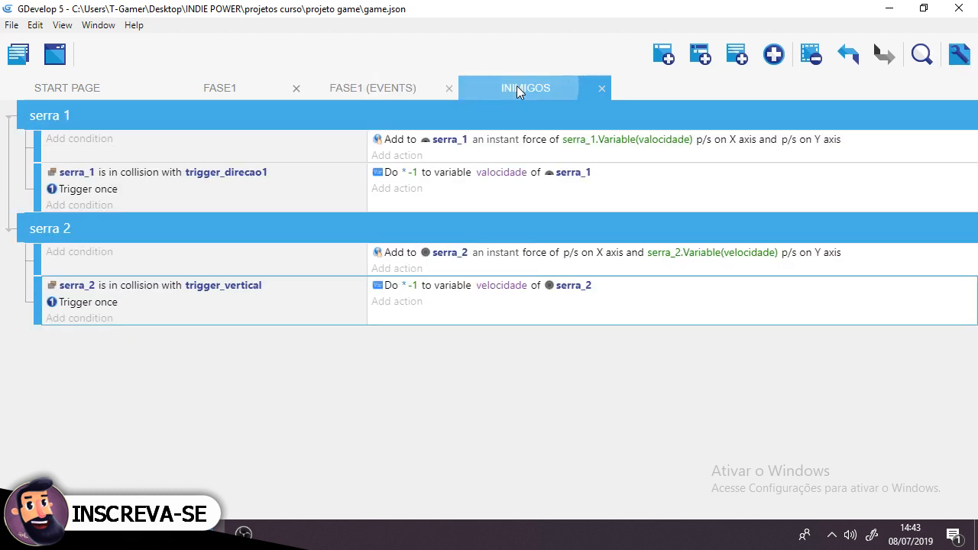
left_click(379, 89)
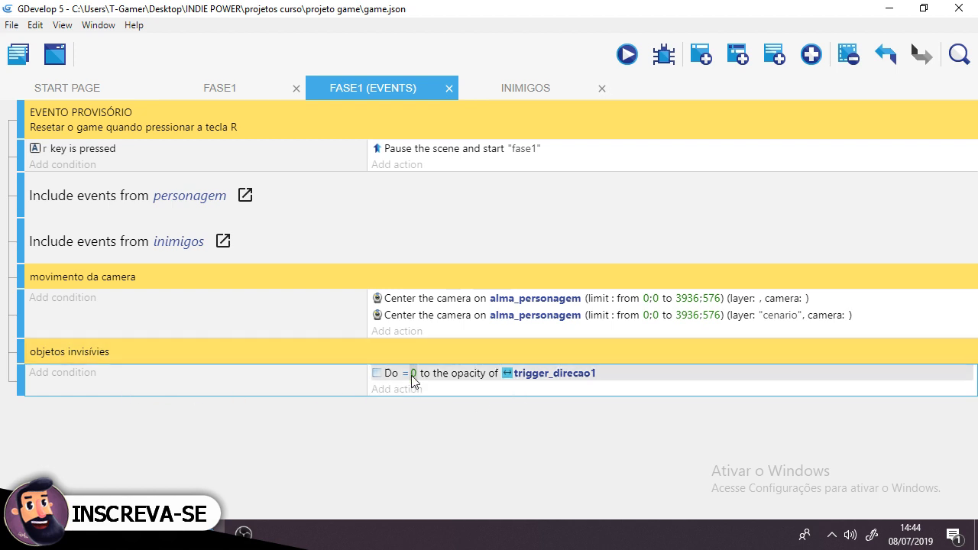
left_click(498, 88)
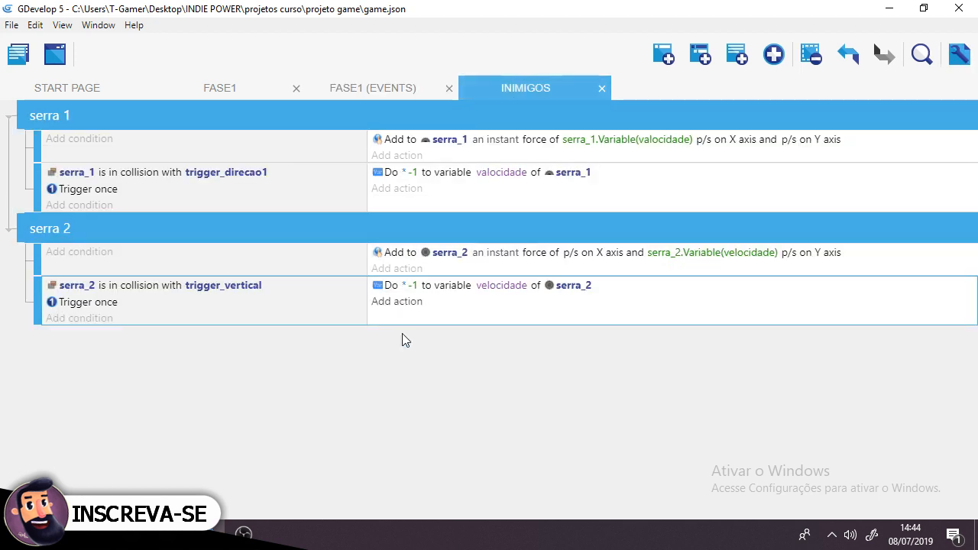
left_click(393, 89)
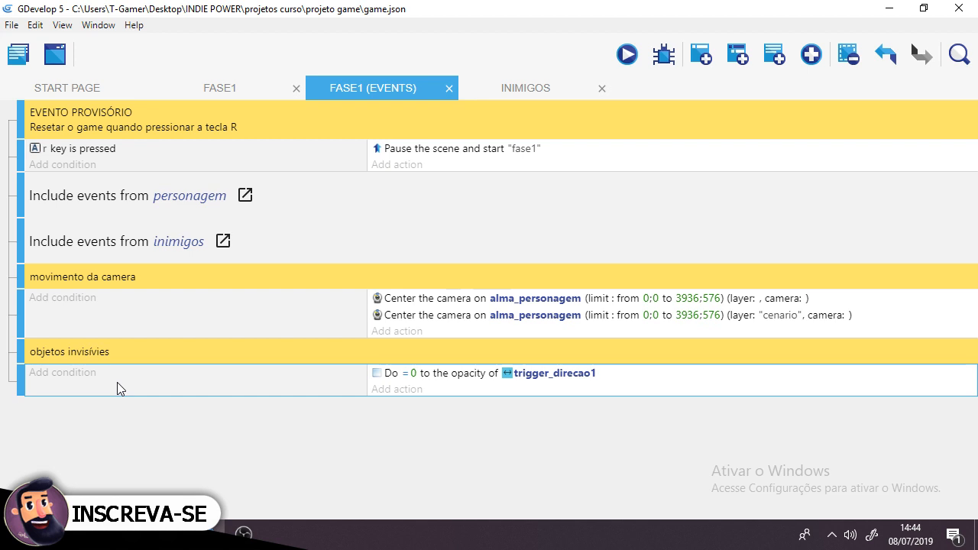
left_click(527, 94)
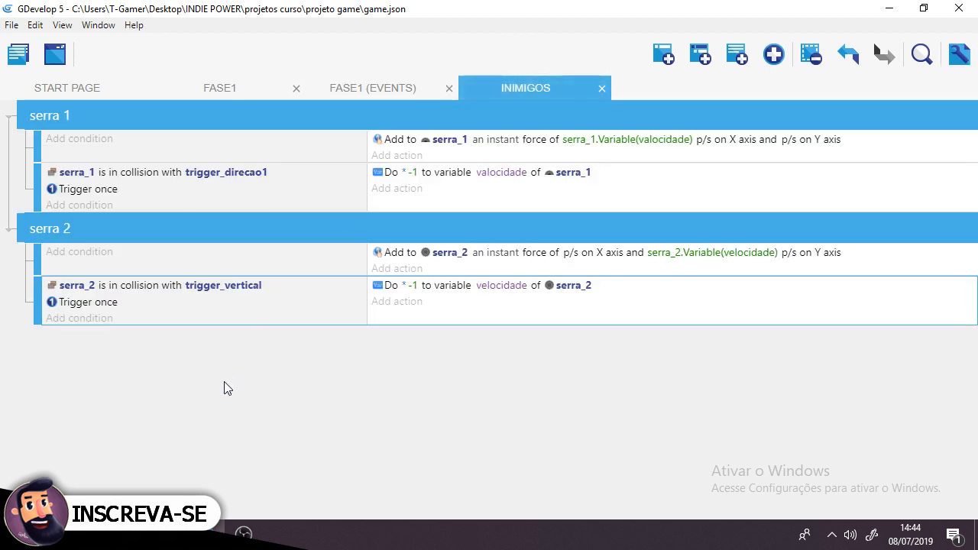
- Add an event group named "sistema" below the serra 2 group in INIMIGOS
left_click(773, 54)
left_click(772, 120)
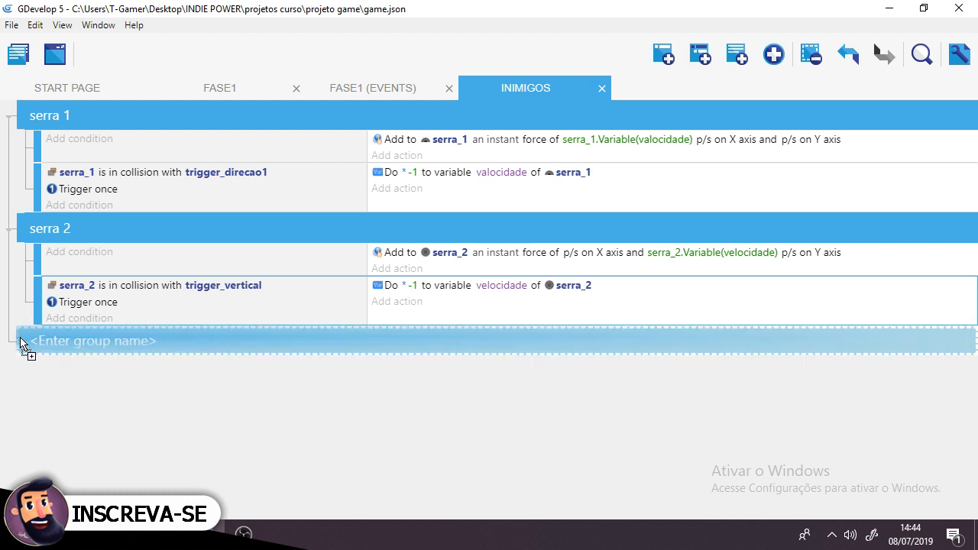
left_click(82, 342)
type("sistema")
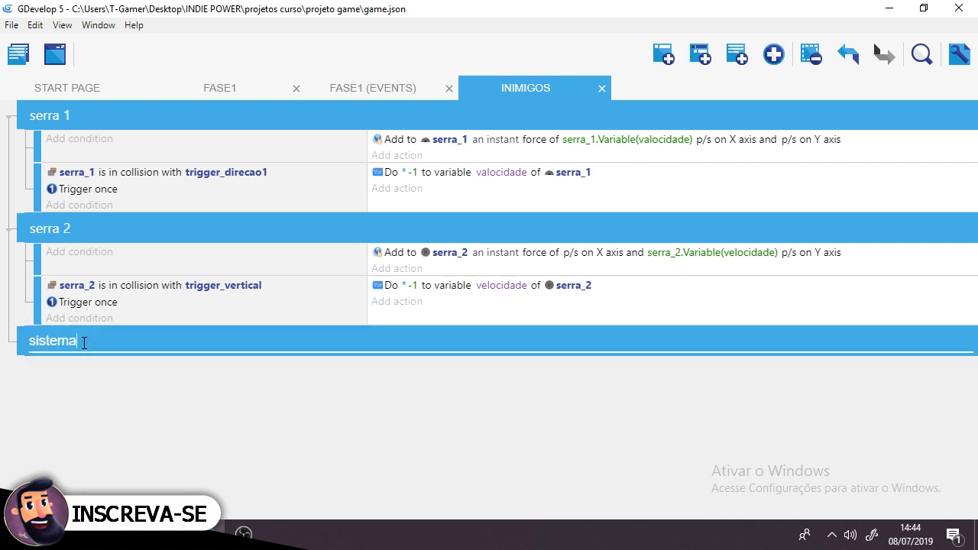
key("Return")
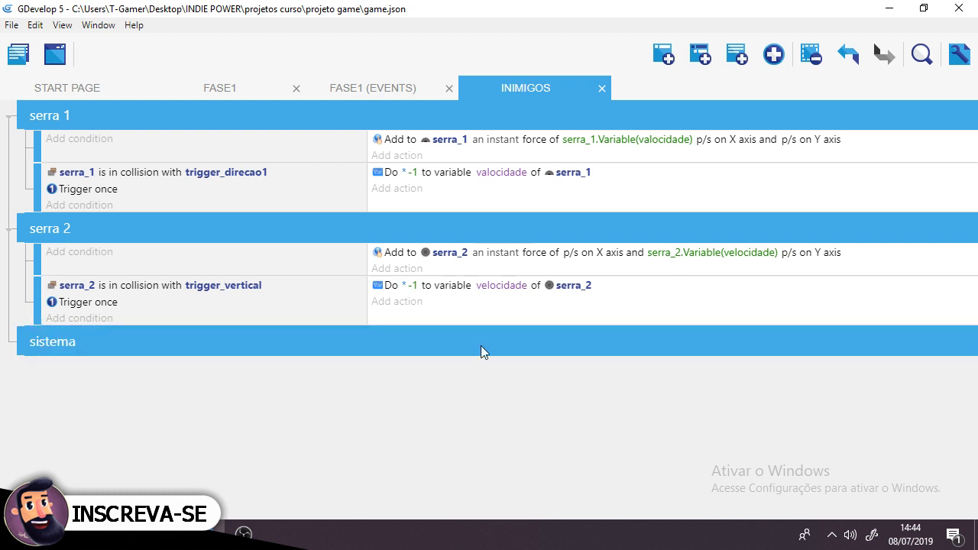
- Add the comment "triggers invisiveis" inside the sistema group
left_click(737, 54)
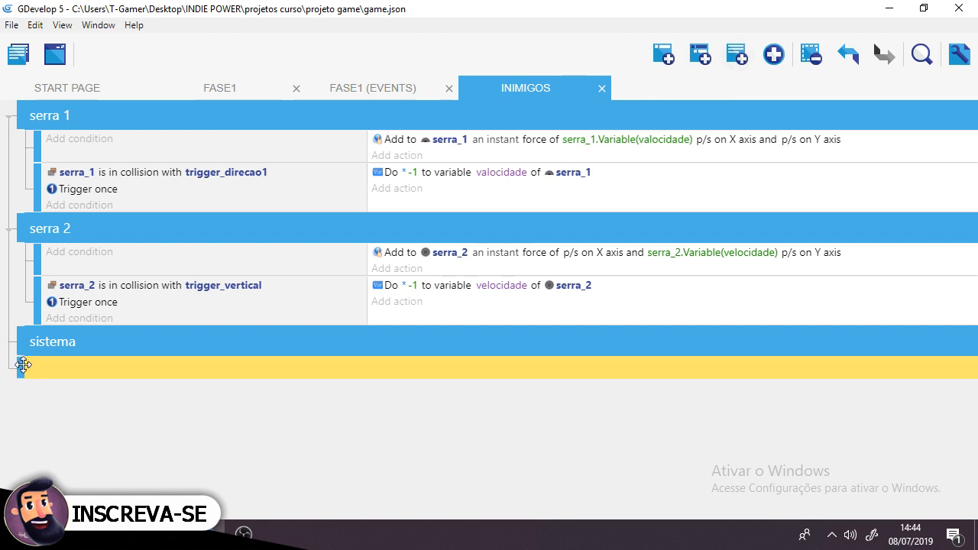
left_click(34, 365)
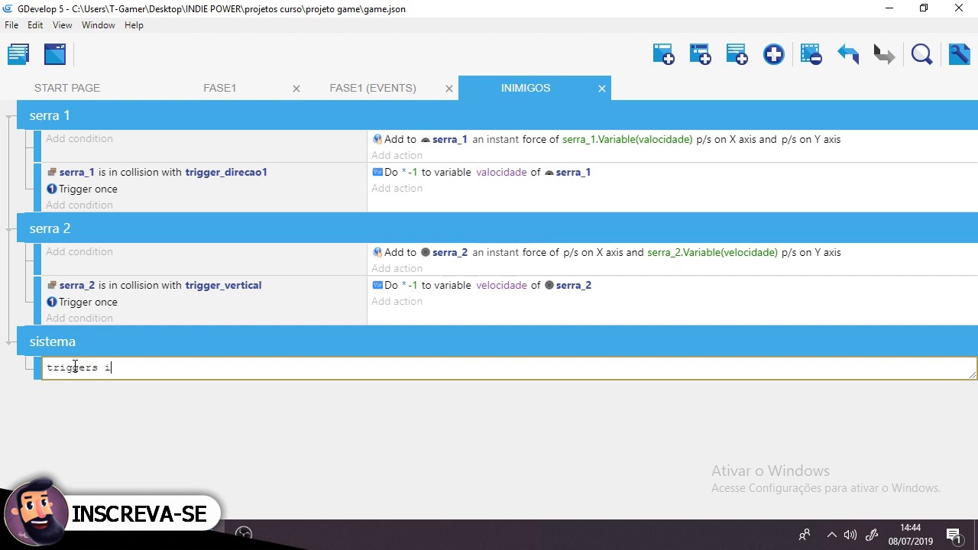
left_click(126, 412)
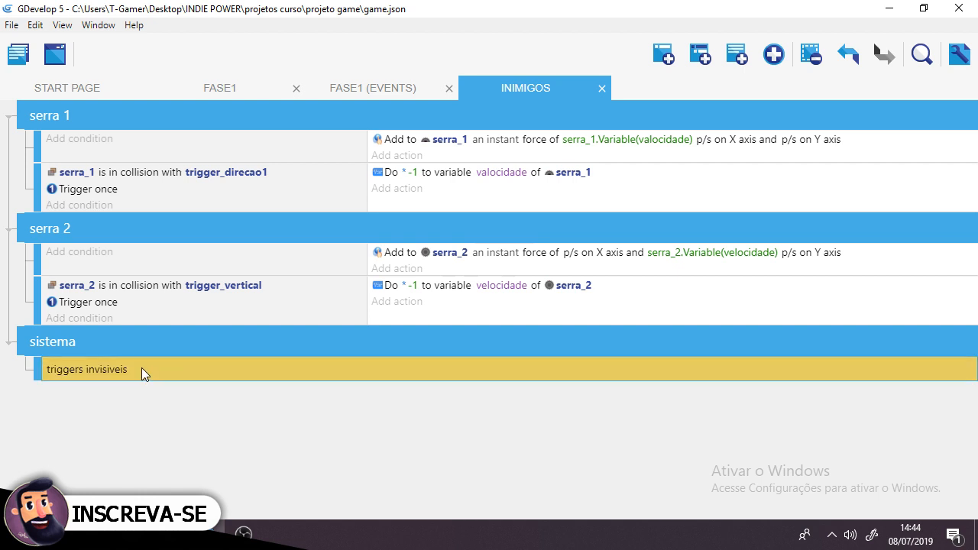
- Copy the trigger_direcao1 opacity event from the FASE1 events into the sistema group, below the triggers invisiveis comment
left_click(395, 88)
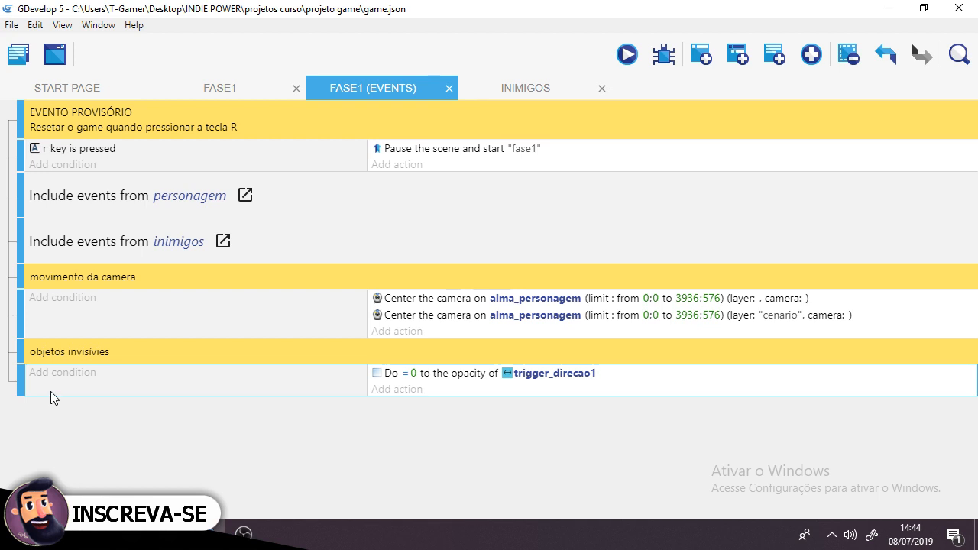
left_click(535, 98)
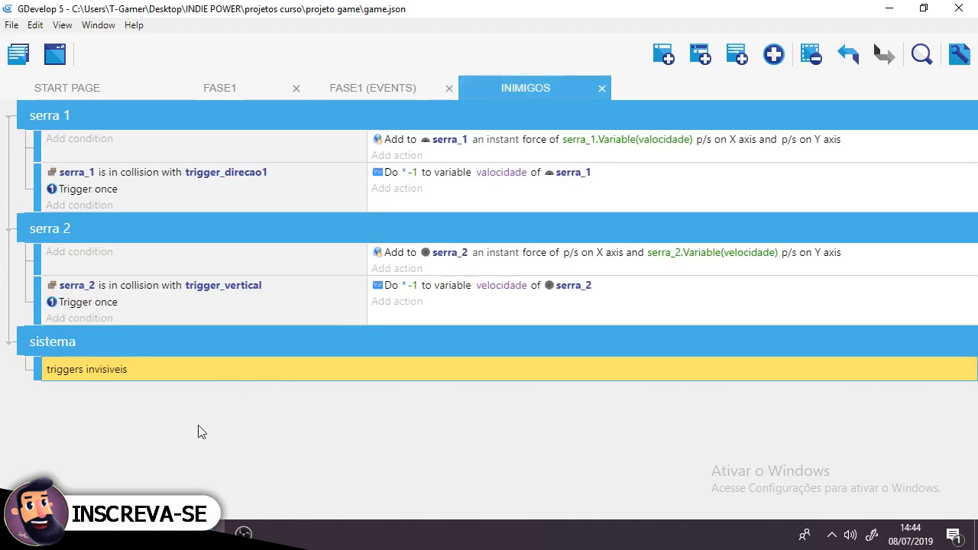
left_click(148, 369)
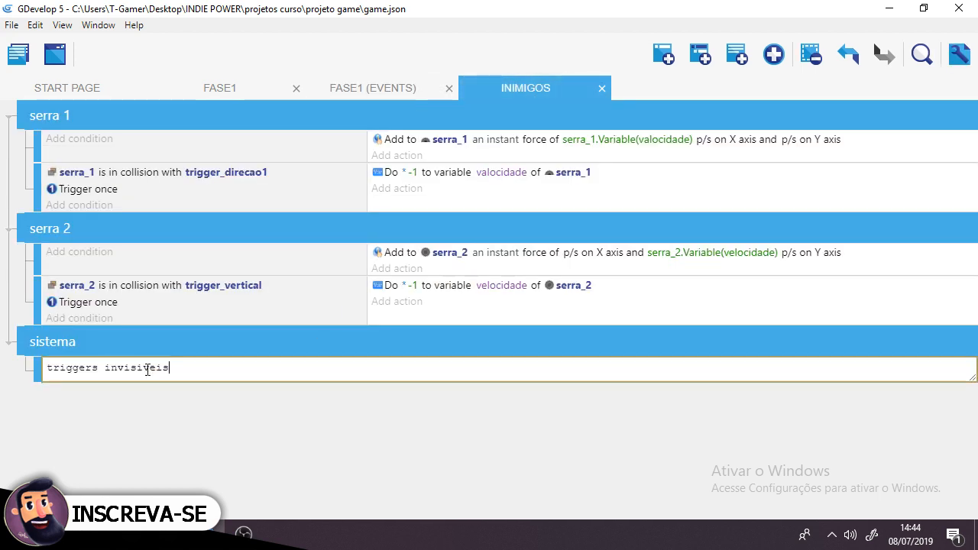
left_click(184, 428)
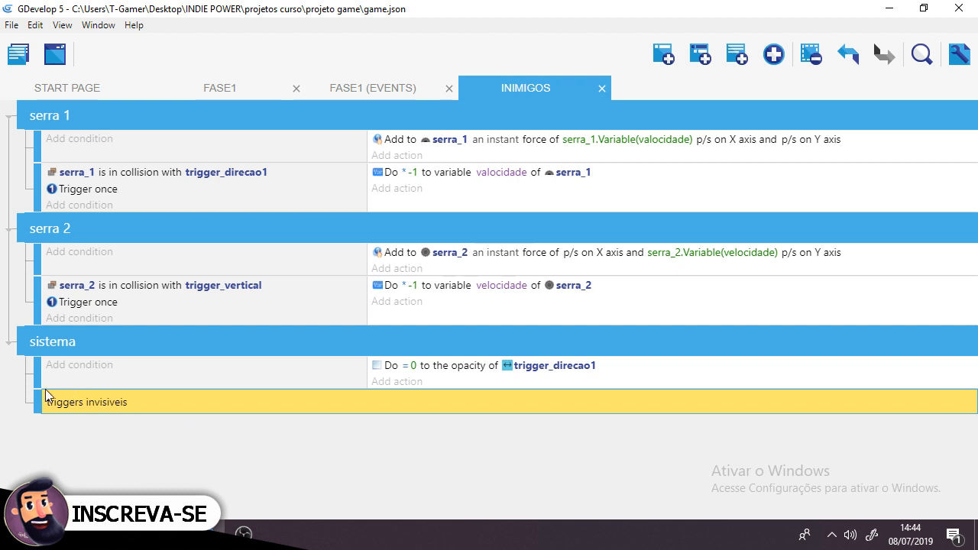
left_click_drag(35, 373, 35, 402)
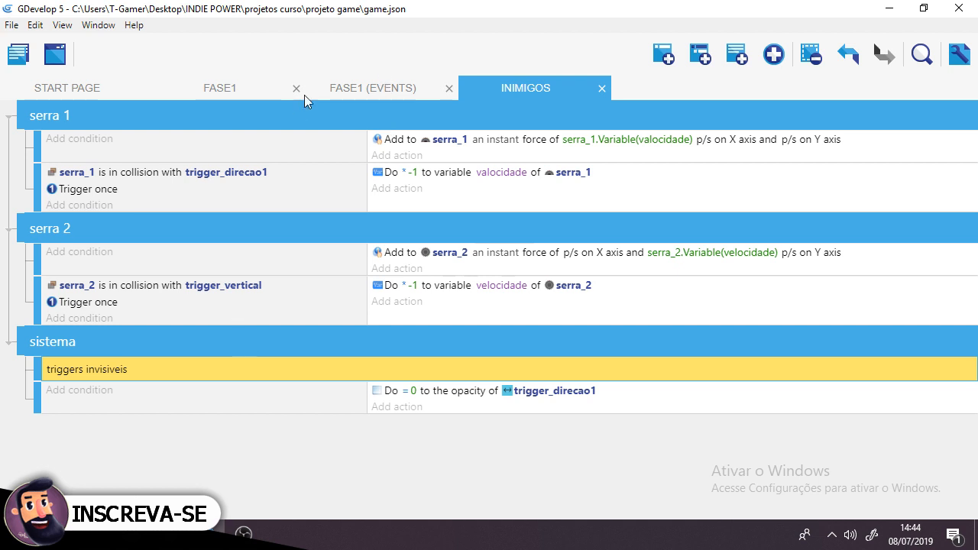
- Duplicate the trigger_direcao1 opacity action in the sistema group and set the copy's object to trigger_vertical
left_click(399, 390)
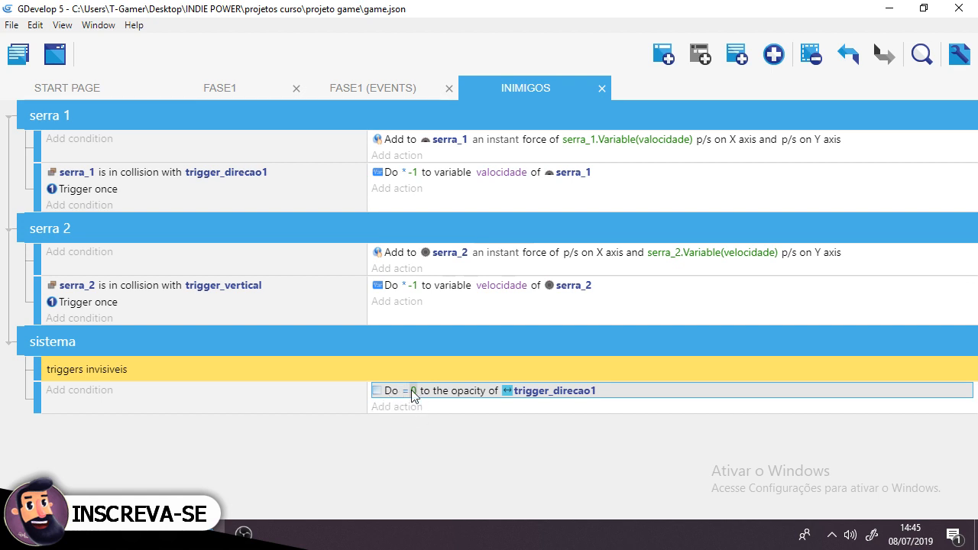
key("ctrl+c")
key("ctrl+v")
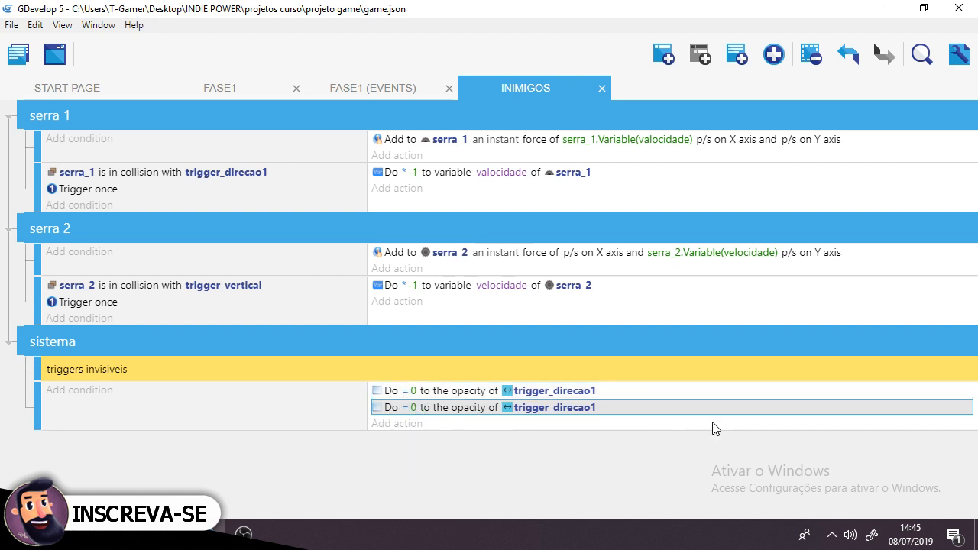
double_click(633, 416)
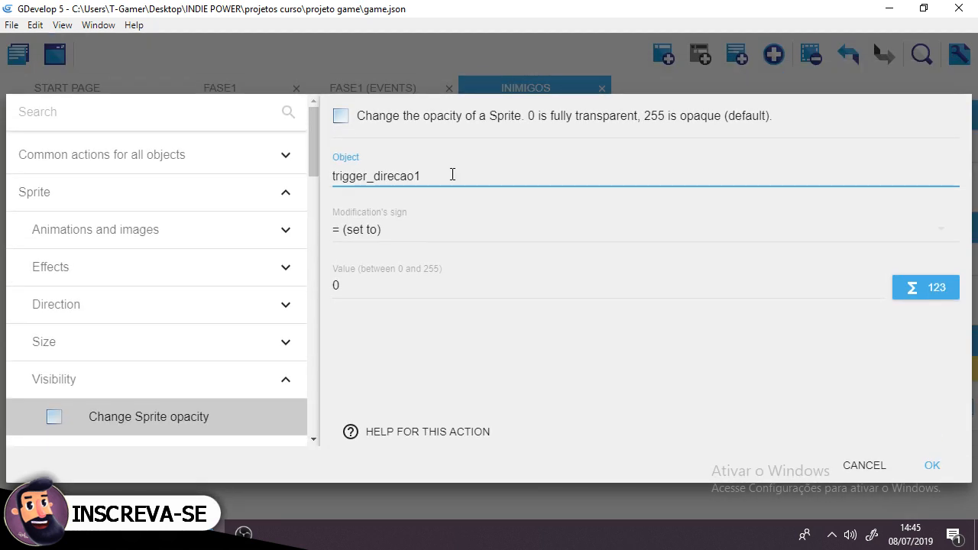
left_click_drag(452, 174, 319, 175)
key("BackSpace")
scroll(546, 328, "down", 2)
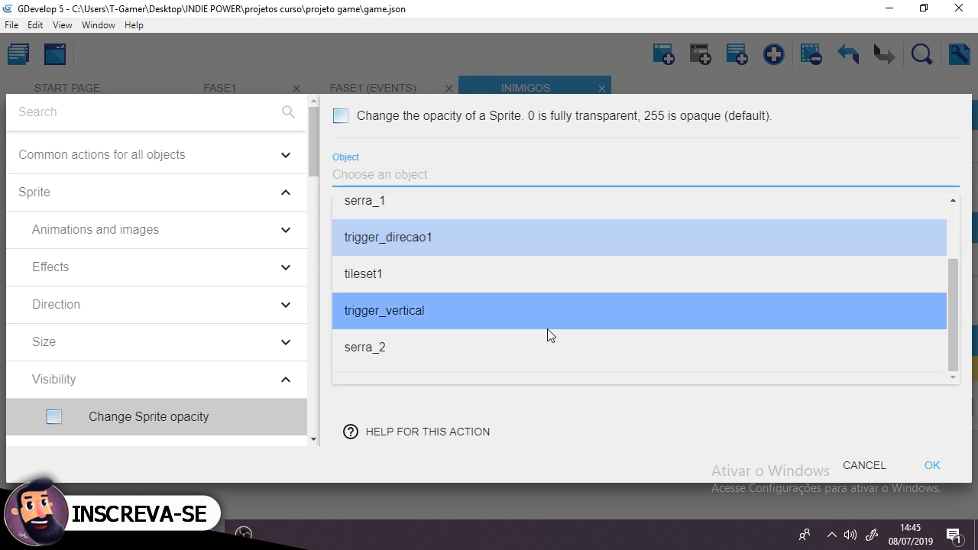
left_click(503, 312)
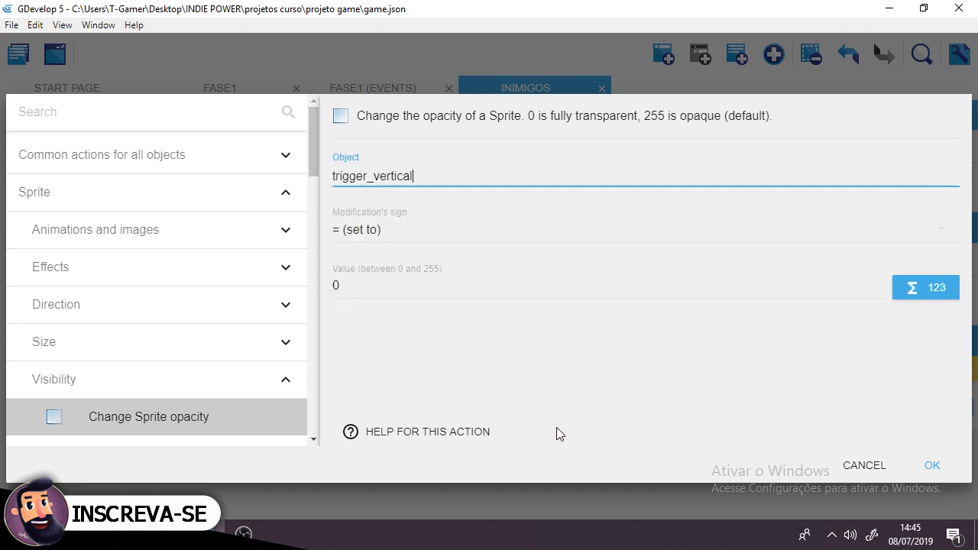
left_click(932, 466)
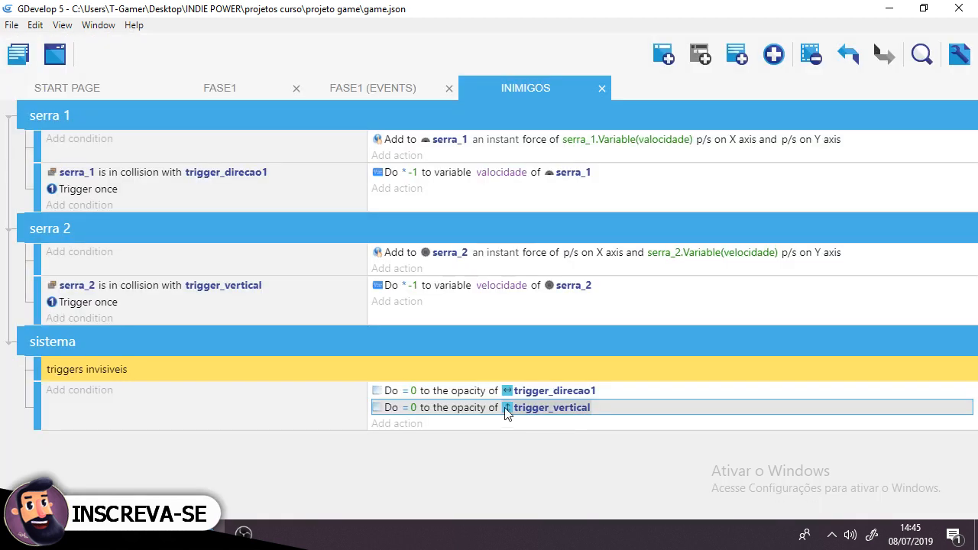
- Delete the trigger_direcao1 opacity event and its "objetos invisívies" comment from the FASE1 events
left_click(362, 90)
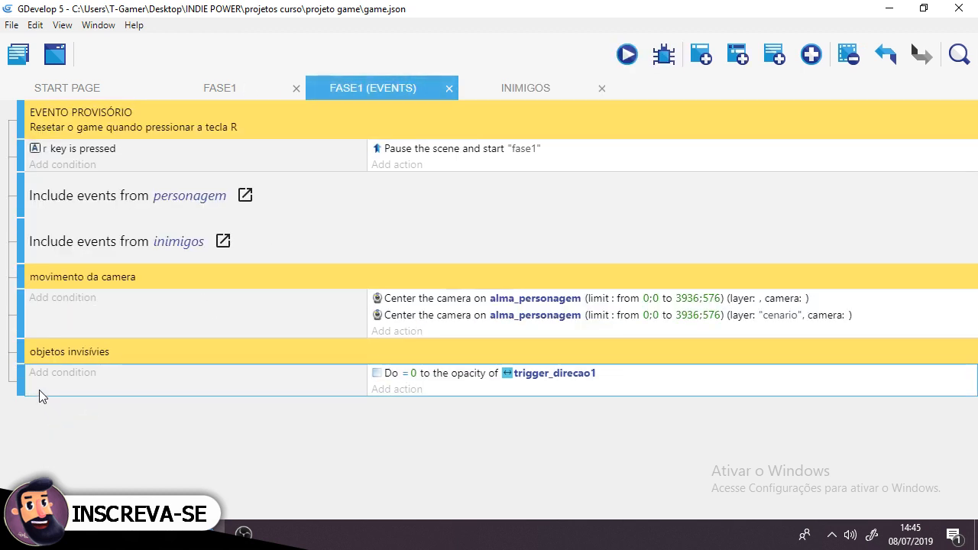
key("Delete")
left_click(33, 355)
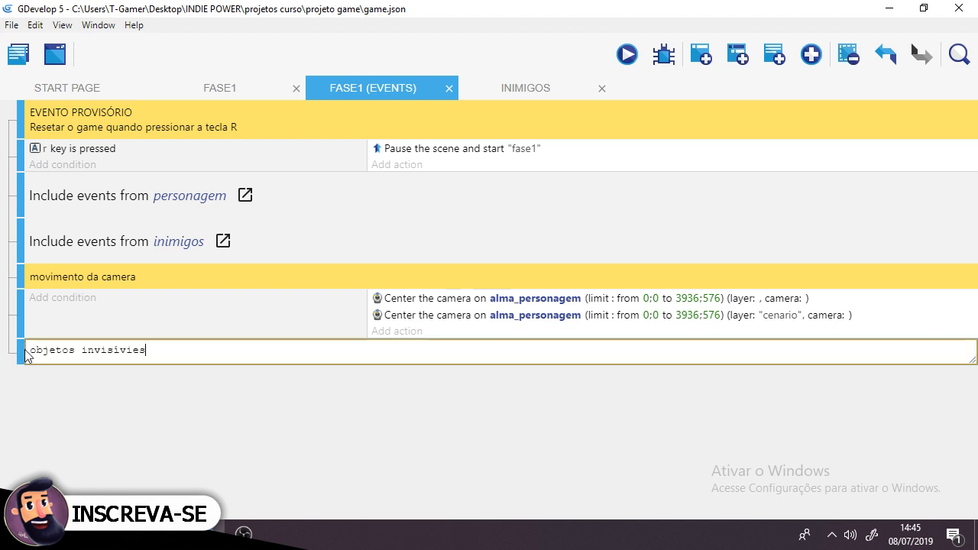
left_click(21, 348)
key("Delete")
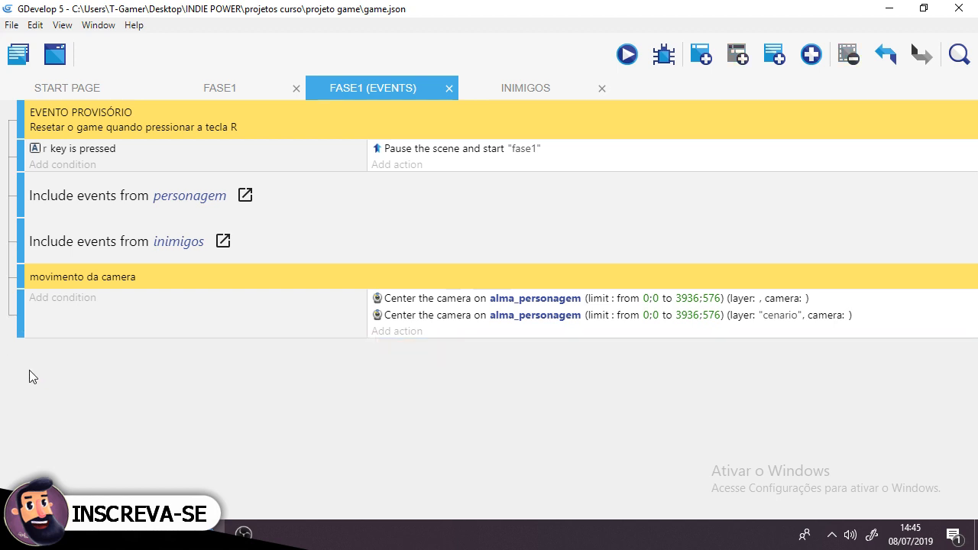
- Preview the FASE1 scene and walk the character beneath the three vertical saws to check the hidden triggers
left_click(267, 86)
left_click(601, 176)
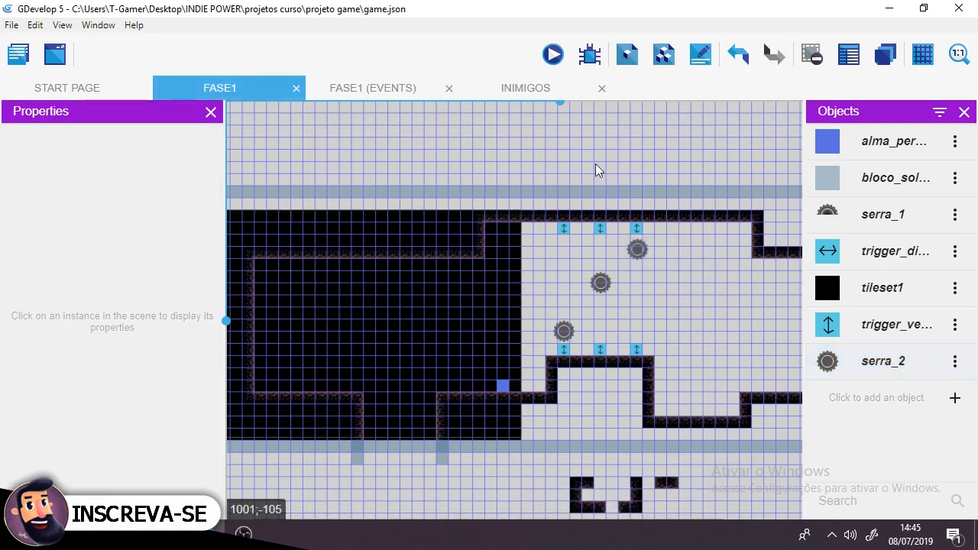
left_click(533, 90)
left_click(247, 87)
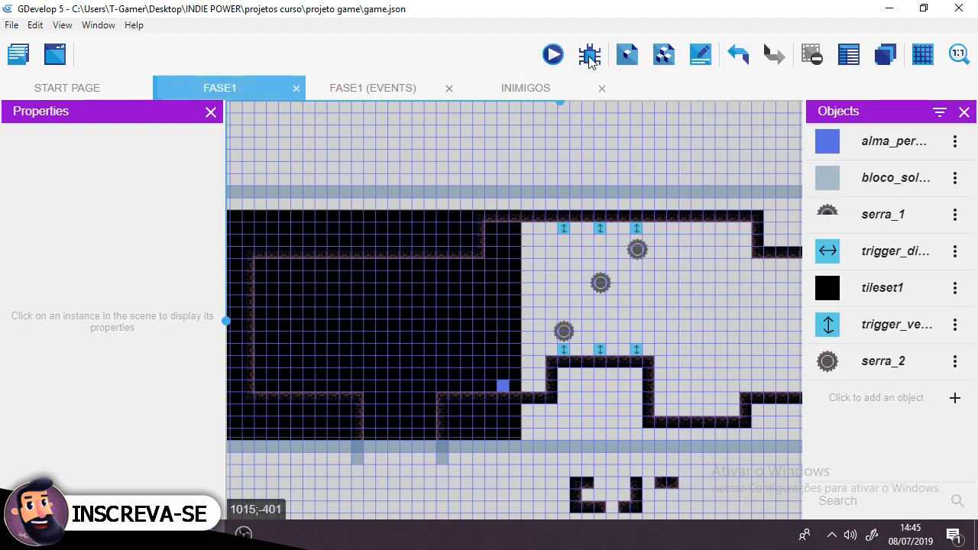
left_click(553, 55)
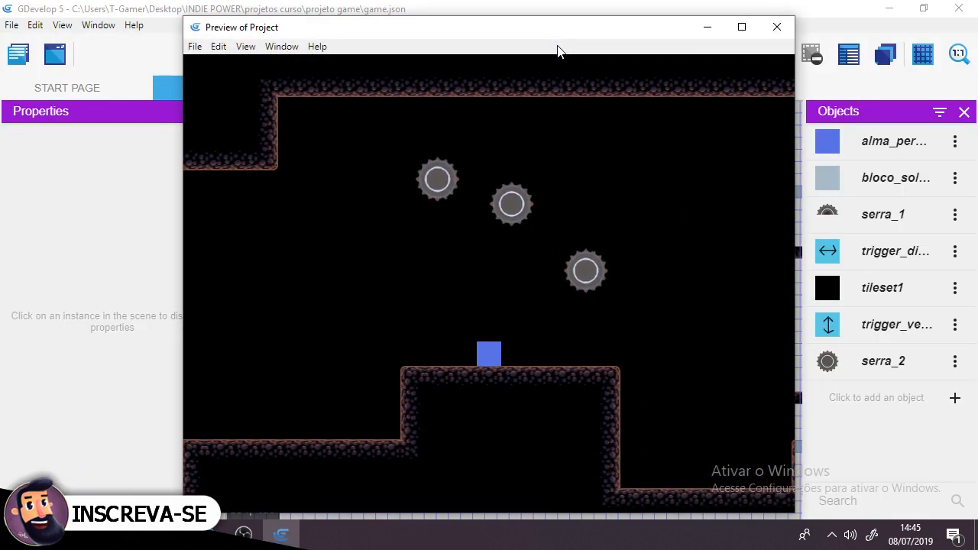
key("Right")
key("Right")
key("Right")
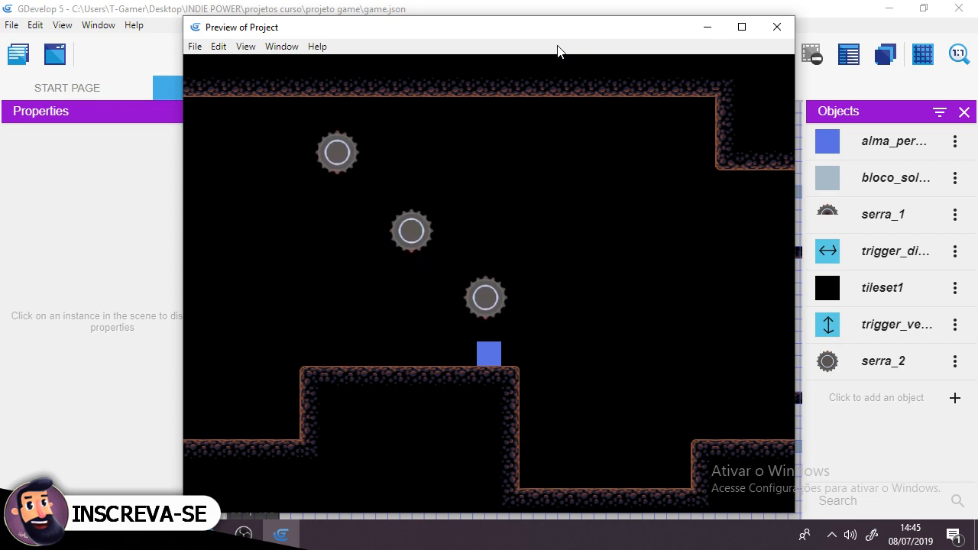
left_click(781, 28)
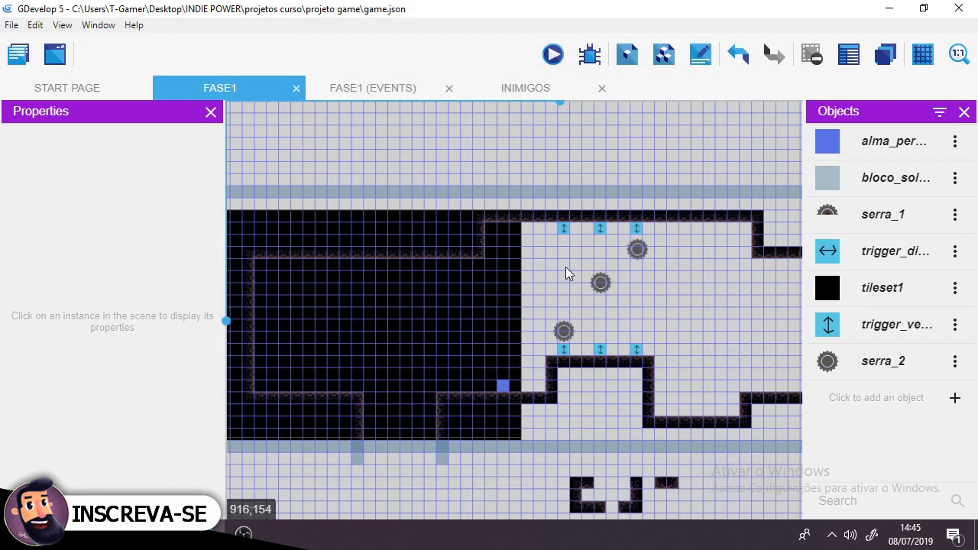
- Nudge the upper trigger_vertical at X 896 upward into the ceiling tiles
scroll(566, 267, "up", 3)
left_click(577, 205)
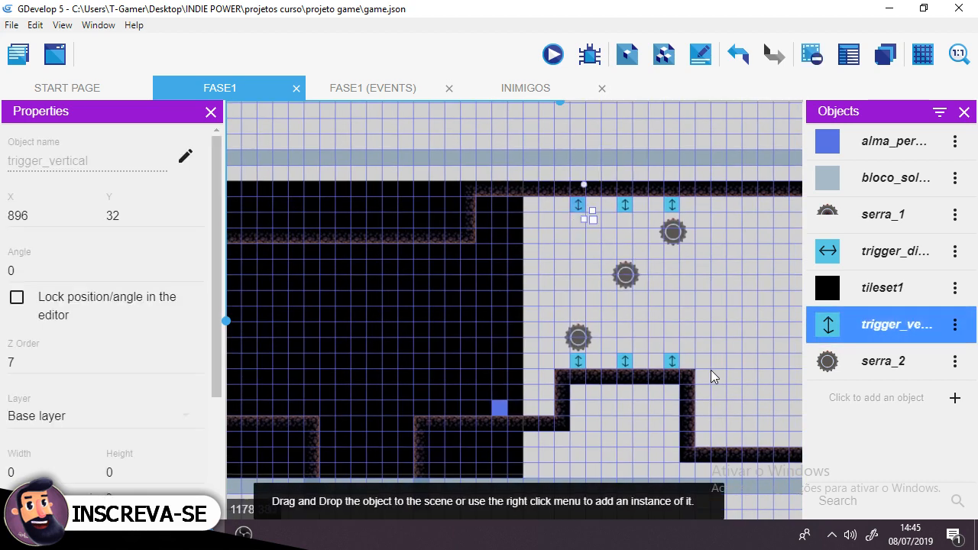
key("Up")
key("Up")
key("Up")
key("Up")
key("Up")
key("Up")
key("Up")
key("Up")
key("Up")
key("Up")
key("Up")
key("Up")
key("Up")
key("Up")
key("Up")
key("Up")
key("Up")
key("Up")
key("Up")
key("Up")
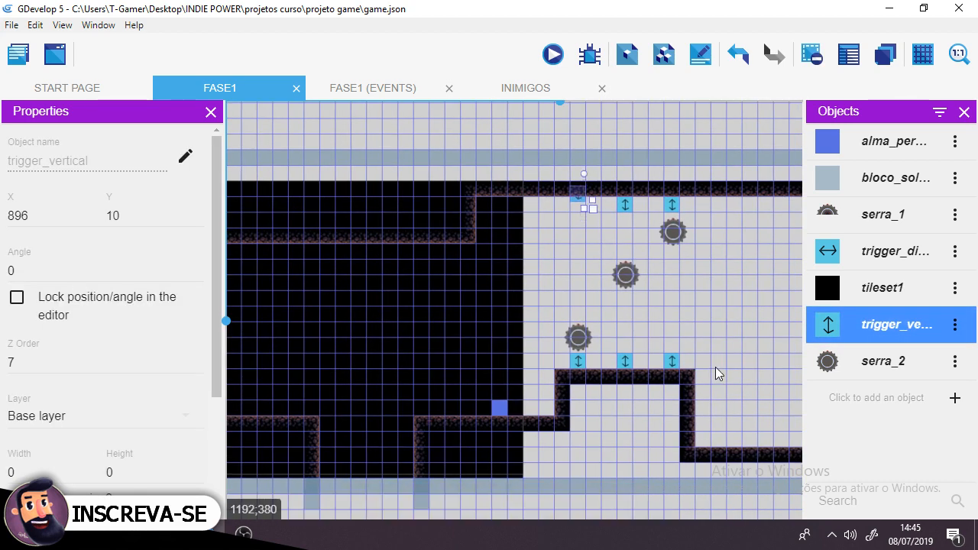
key("Up")
key("Up")
key("Up")
- Nudge the upper trigger_vertical at X 992 up to Y 7
left_click(631, 204)
key("Up")
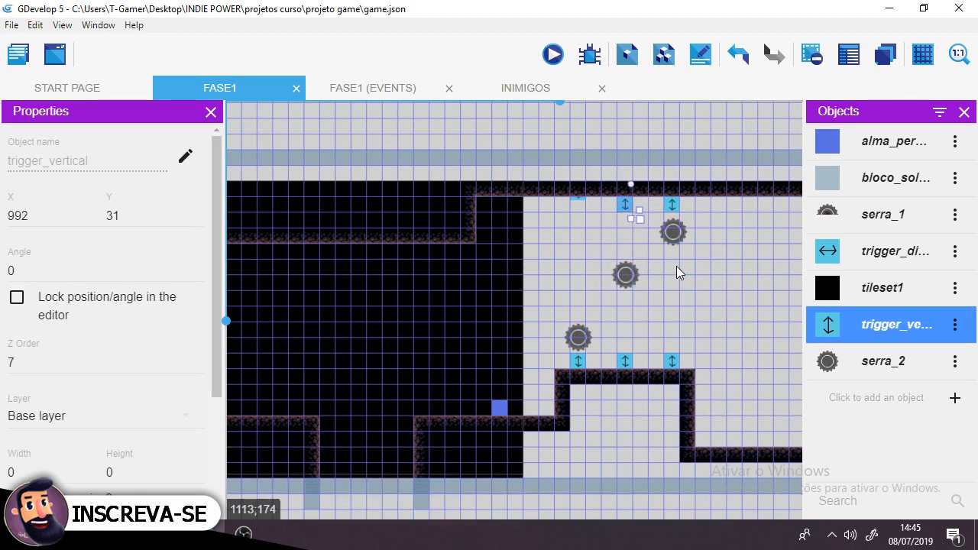
key("Up")
key("Up")
key("Up")
key("Up")
key("Up")
key("Up")
key("Up")
key("Up")
key("Up")
key("Up")
key("Up")
key("Up")
key("Up")
key("Up")
key("Up")
key("Up")
key("Up")
key("Up")
key("Up")
key("Up")
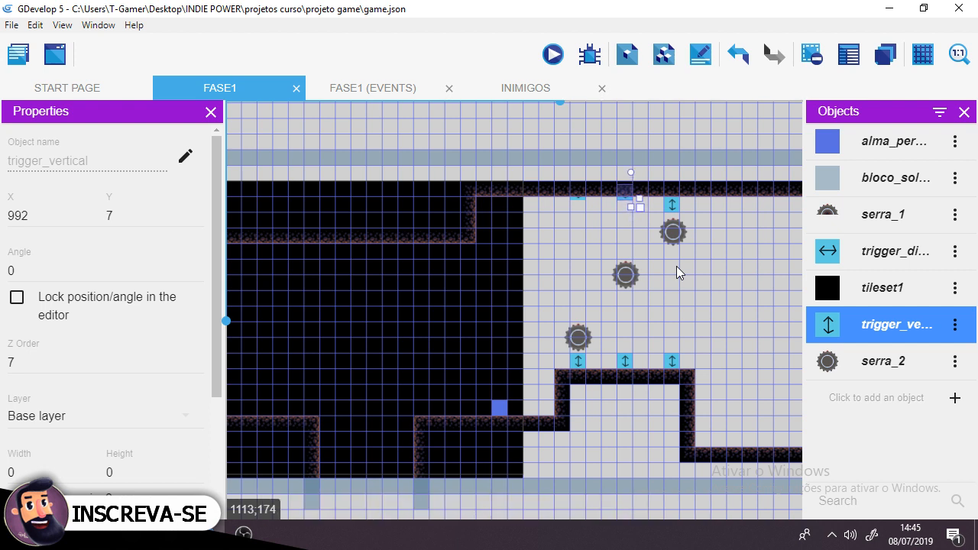
- Nudge the upper trigger_vertical at X 1088 up to Y 7
left_click(672, 205)
key("Up")
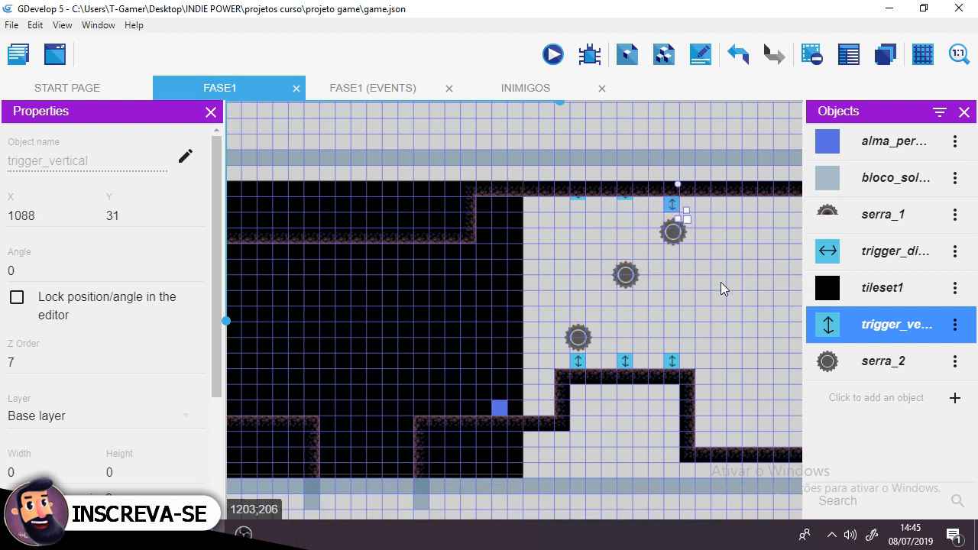
key("Up")
key("Up")
key("Up")
key("Up")
key("Up")
key("Up")
key("Up")
key("Up")
key("Up")
key("Up")
key("Up")
key("Up")
key("Up")
key("Up")
key("Up")
key("Up")
key("Up")
key("Up")
key("Up")
key("Up")
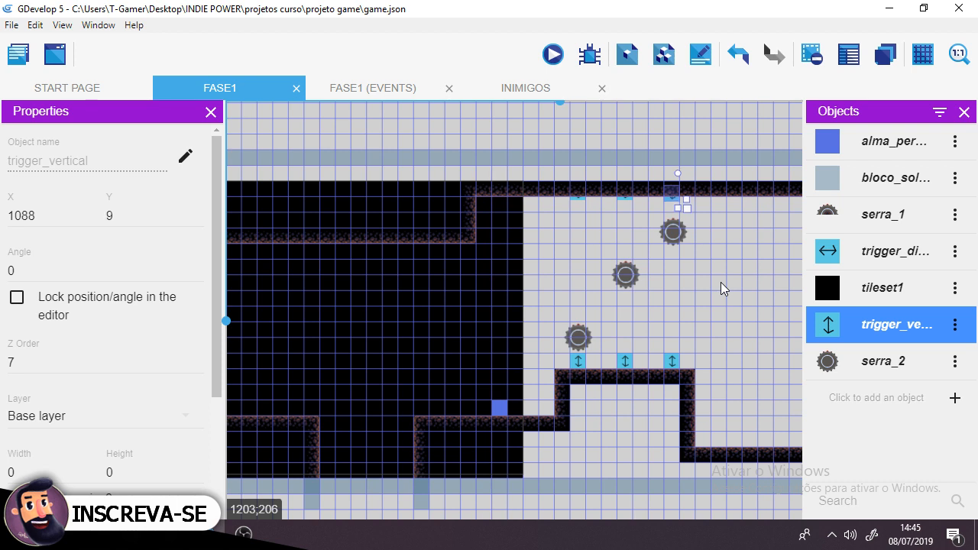
key("Up")
key("Up")
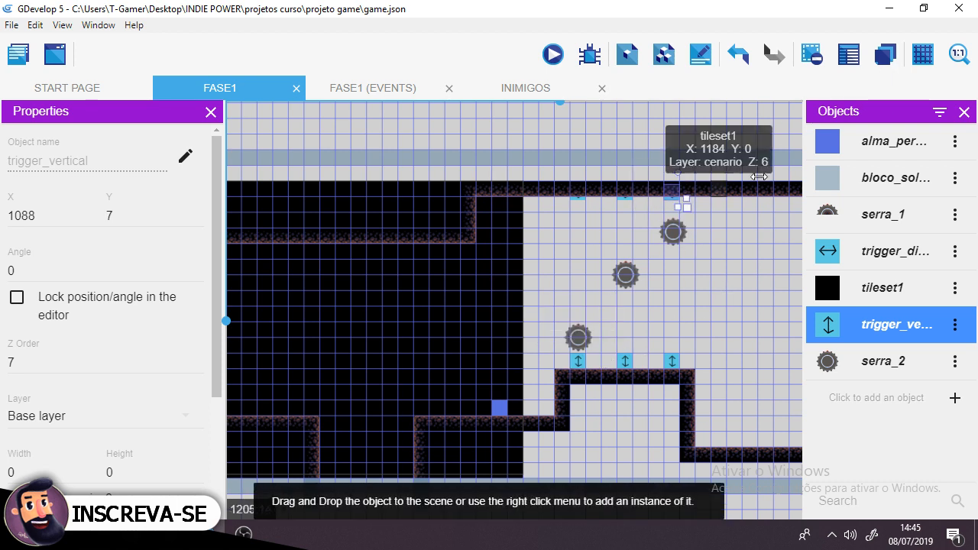
- Reorder the scene layers so that the Base layer sits above cenario
left_click(921, 57)
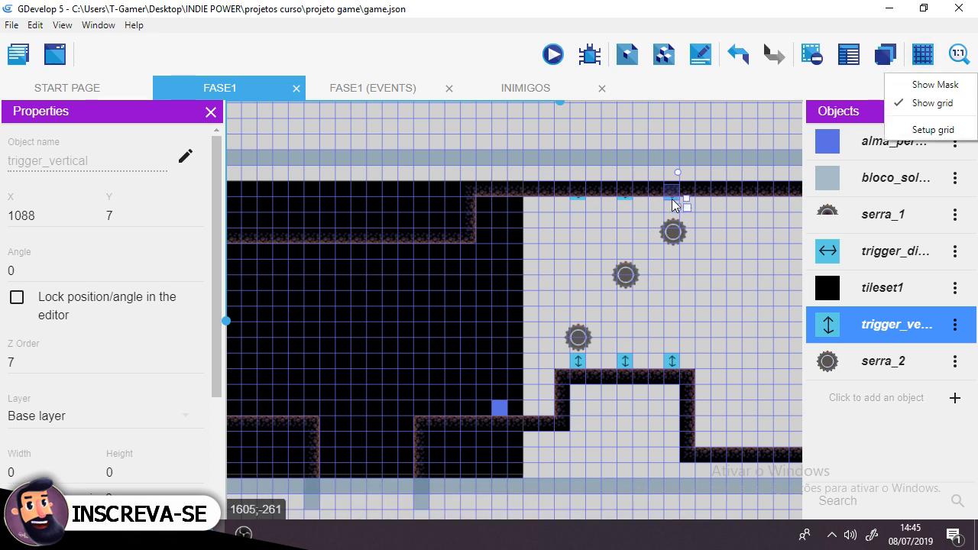
left_click(883, 64)
left_click(884, 56)
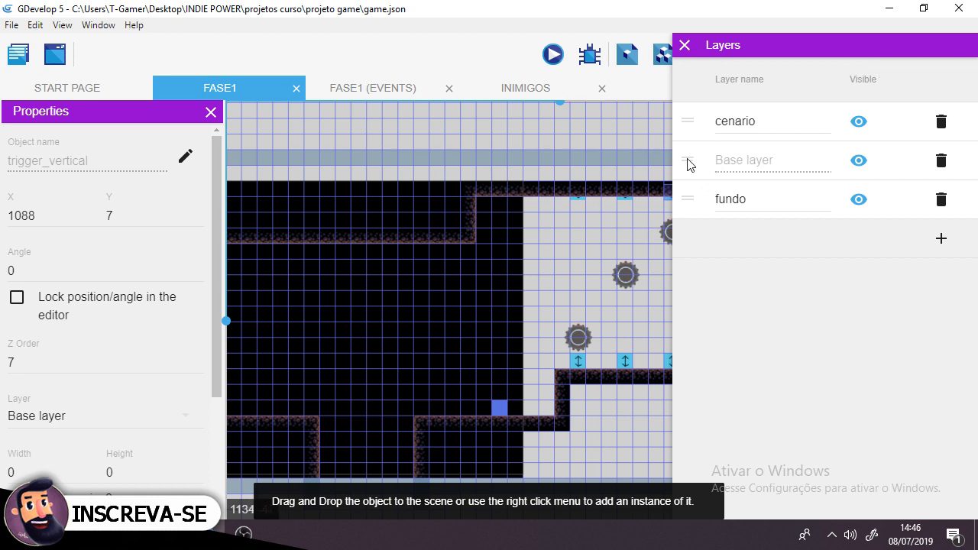
left_click_drag(687, 159, 695, 123)
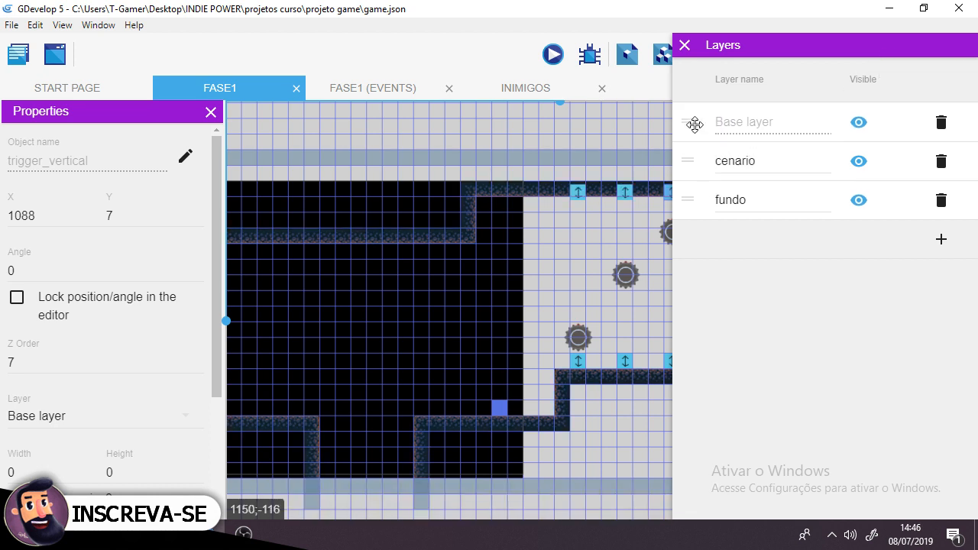
- Move the three upper trigger_vertical objects into the ceiling tiles and the three lower ones into the raised floor tiles
left_click(550, 258)
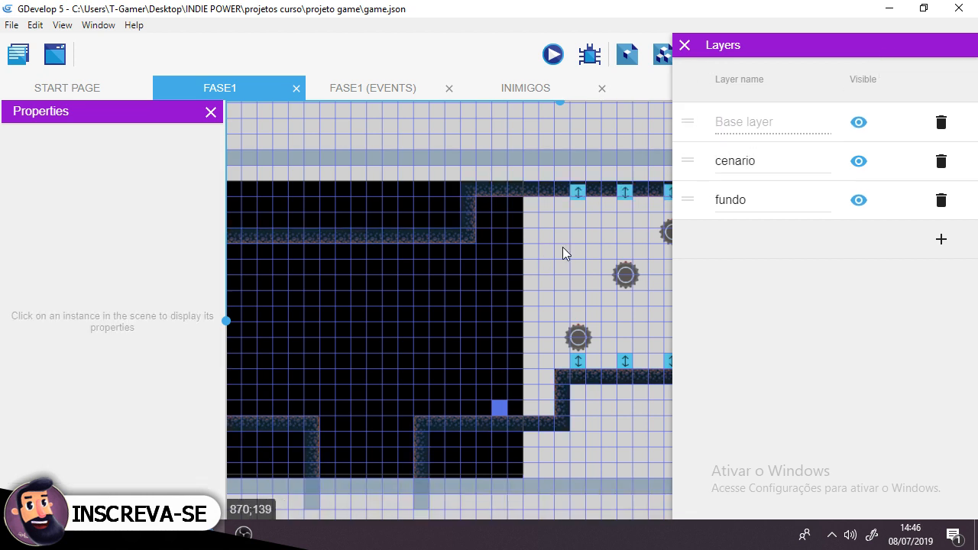
left_click(685, 45)
left_click_drag(579, 192, 674, 186)
left_click_drag(582, 362, 664, 378)
left_click(688, 313)
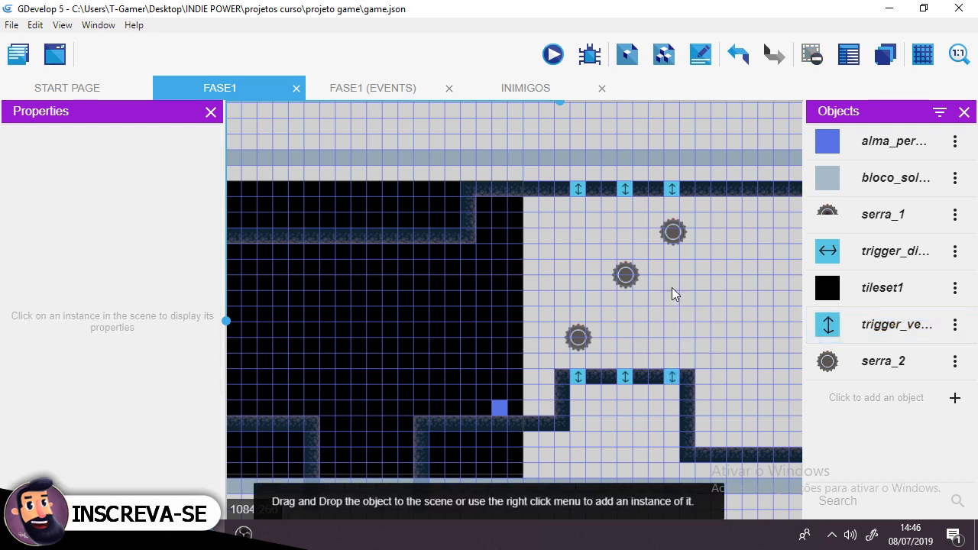
- Reorder the scene layers so that cenario sits above the Base layer
left_click(883, 53)
left_click_drag(685, 168, 690, 123)
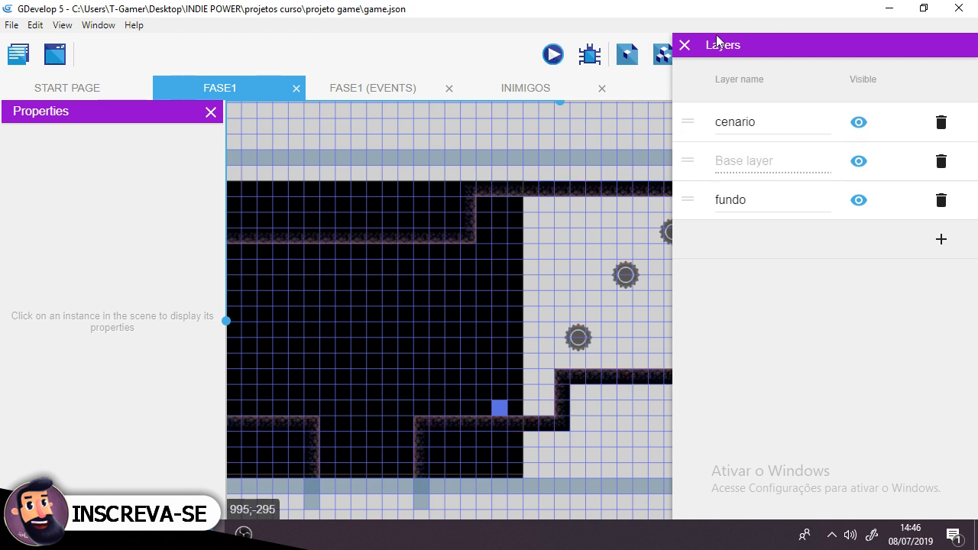
left_click(686, 45)
- Preview the level and run the character past the three vertical saws, restarting once, to check their movement
left_click(554, 59)
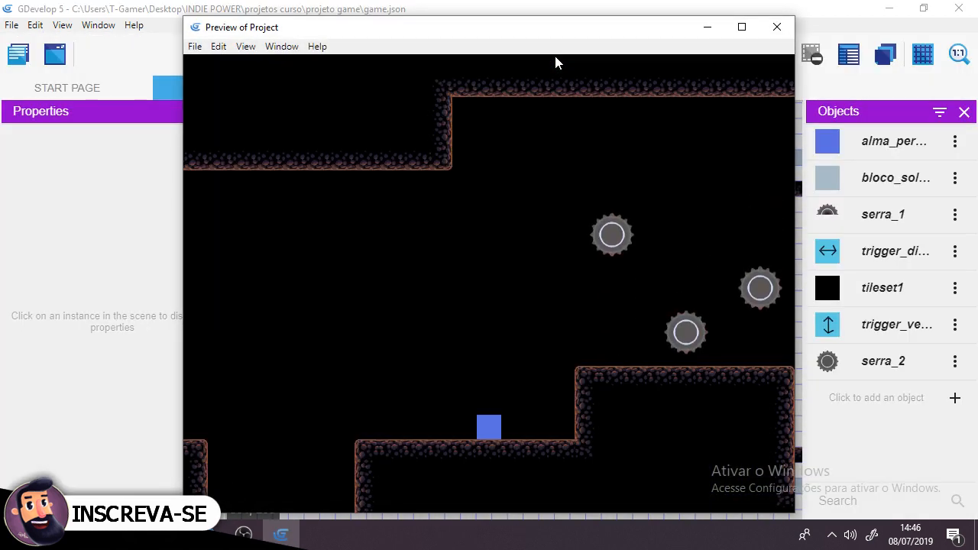
key("Right")
key("space")
key("Right")
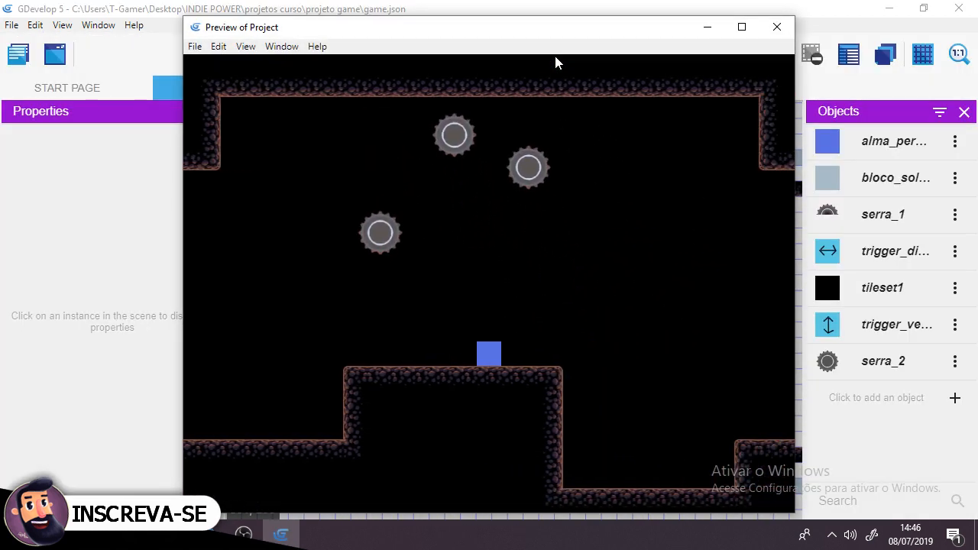
key("Right")
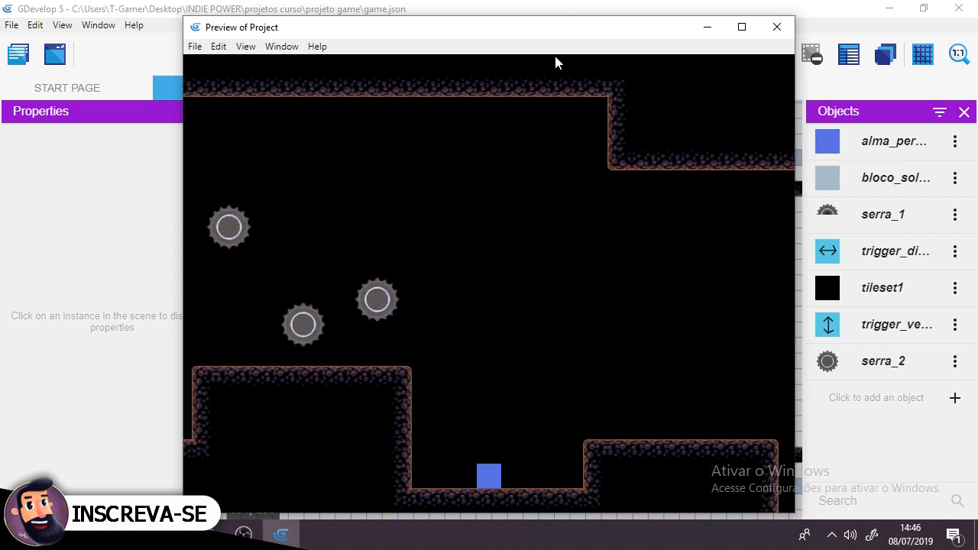
key("r")
key("Right")
key("space")
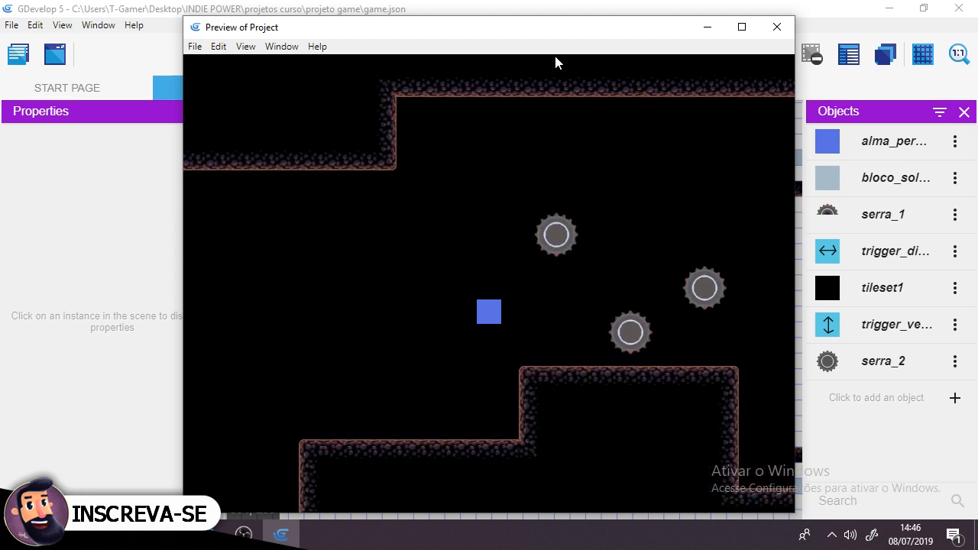
key("Right")
key("space")
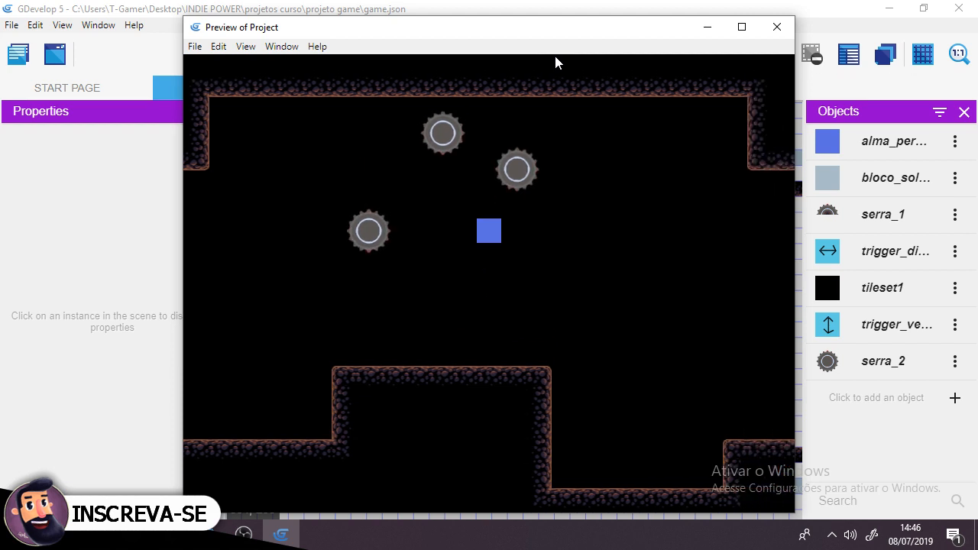
key("Right")
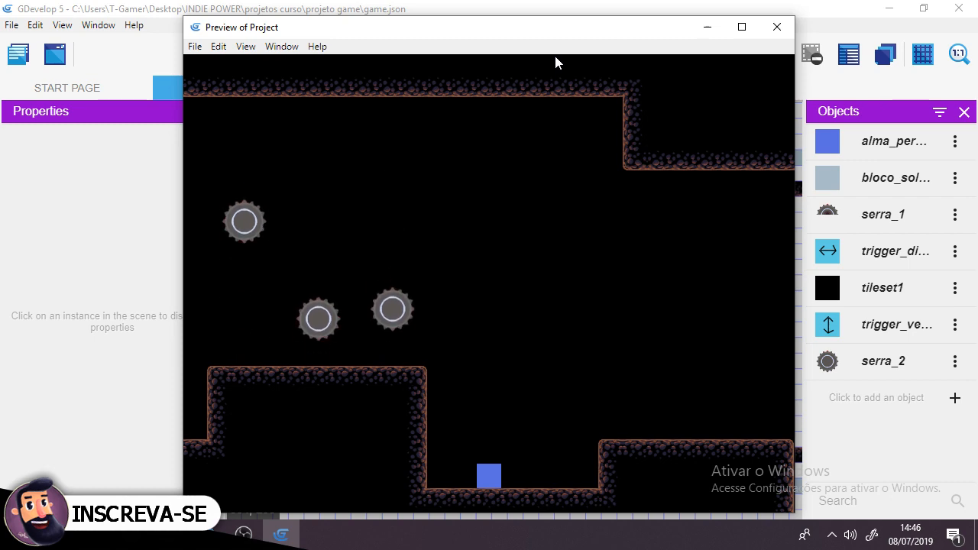
left_click(776, 28)
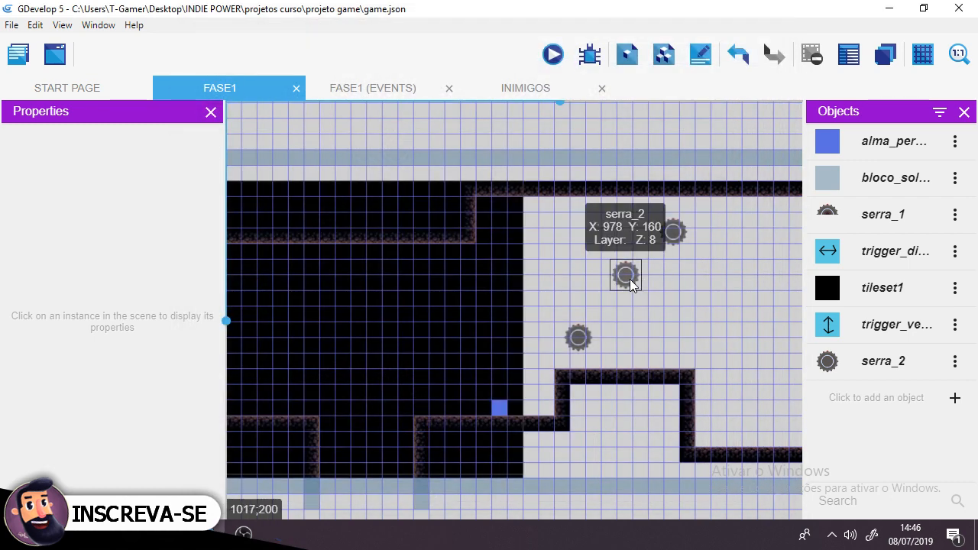
- Move the middle serra_2 at X 978 straight down toward the raised floor
left_click_drag(629, 277, 630, 280)
key("Down")
key("Down")
key("Down")
key("Down")
key("Down")
key("Down")
key("Down")
key("Down")
key("Down")
key("Down")
key("Down")
key("Down")
key("Down")
key("Down")
key("Down")
key("Down")
key("Down")
key("Down")
key("Down")
key("Down")
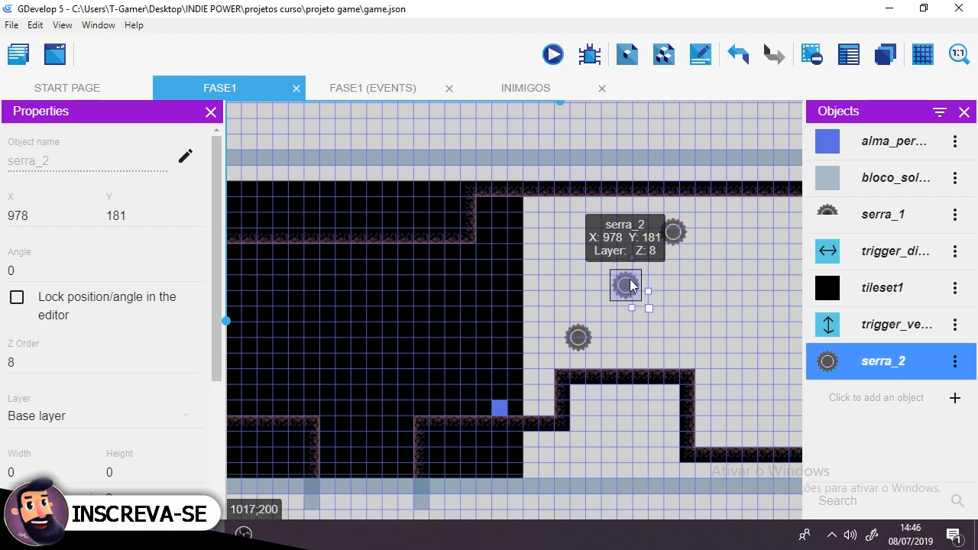
key("Down")
key("Down")
key("Down")
key("Down")
key("Down")
key("Down")
key("Down")
key("Down")
key("Down")
key("Down")
key("Down")
key("Down")
key("Down")
key("Down")
key("Down")
key("Down")
key("Down")
key("Down")
key("Down")
key("Down")
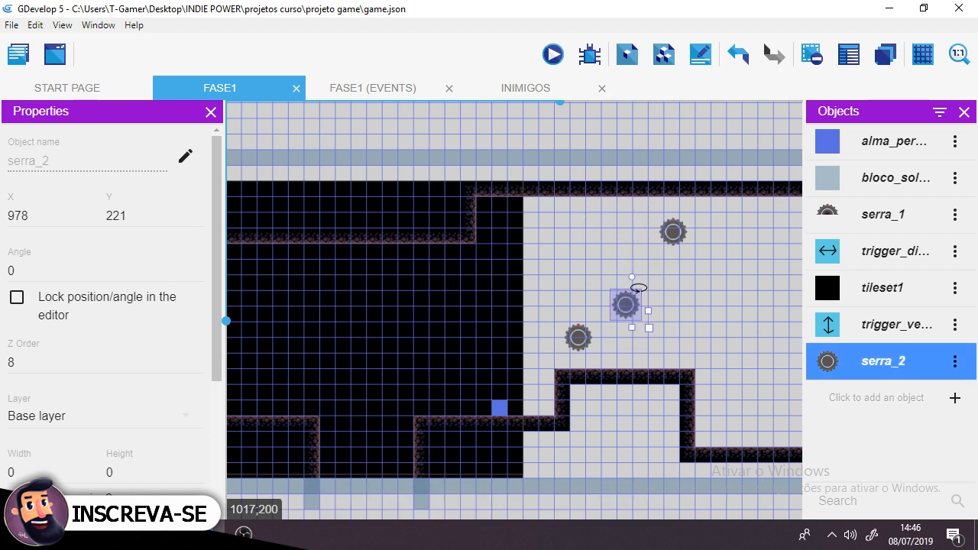
- Move the serra_2 at X 881 straight up to Y 205
left_click(587, 337)
key("Up")
key("Up")
key("Up")
key("Up")
key("Up")
key("Up")
key("Up")
key("Up")
key("Up")
key("Up")
key("Up")
key("Up")
key("Up")
key("Up")
key("Up")
key("Up")
key("Up")
key("Up")
key("Up")
key("Up")
key("Up")
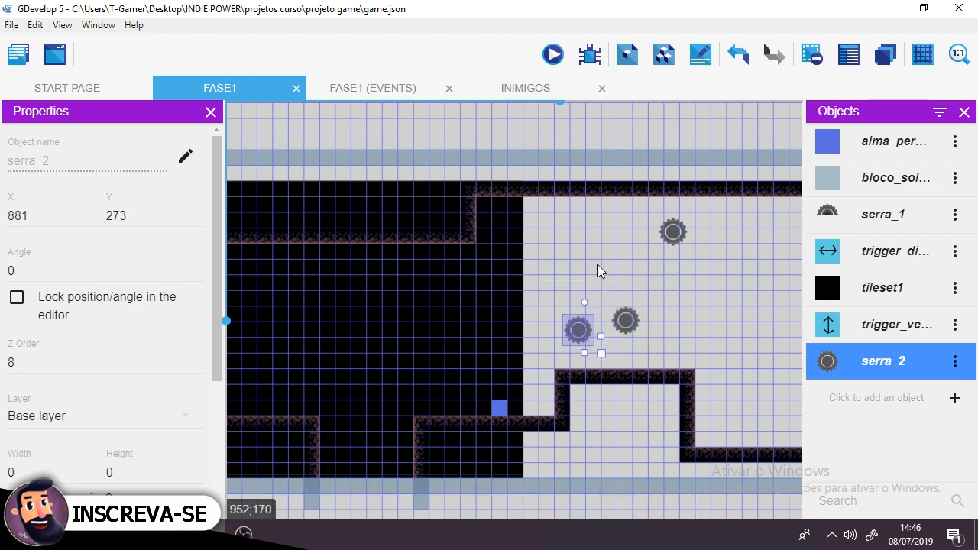
key("Up")
key("Up")
key("Up")
key("Up")
key("Up")
key("Up")
key("Up")
key("Up")
key("Up")
key("Up")
key("Up")
key("Up")
key("Up")
key("Up")
key("Up")
key("Up")
key("Up")
key("Up")
key("Up")
key("Up")
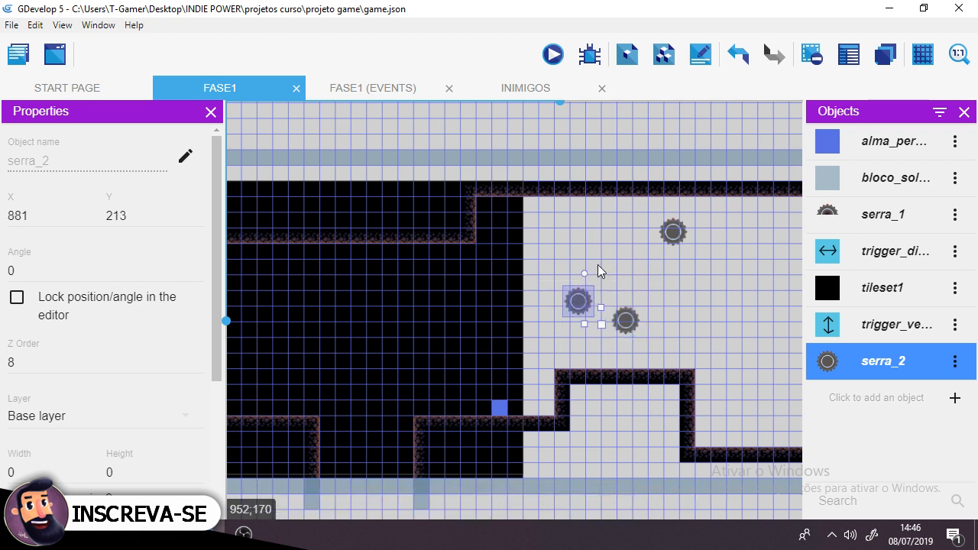
- Preview the level again and play past the three repositioned serra_2 saws and on to the serra_1 platform
left_click(554, 56)
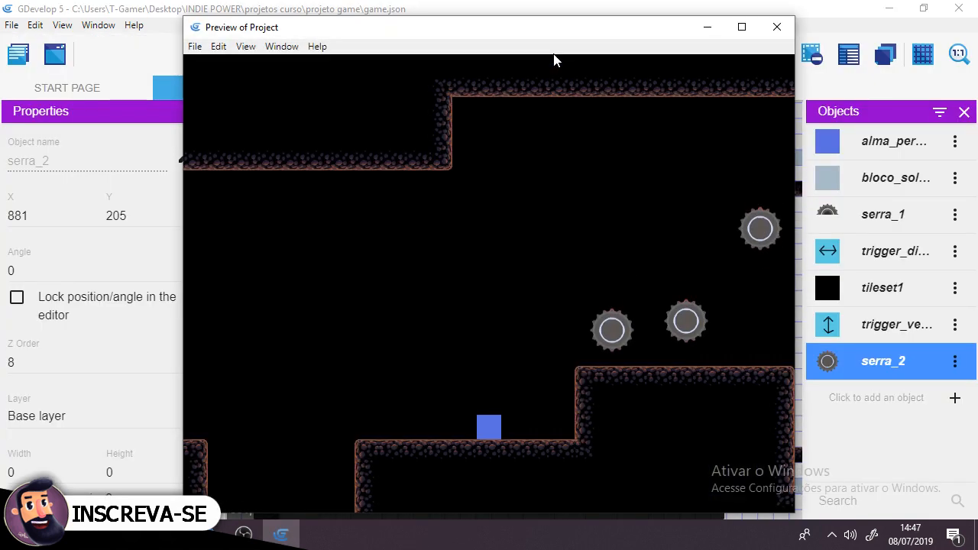
key("Right")
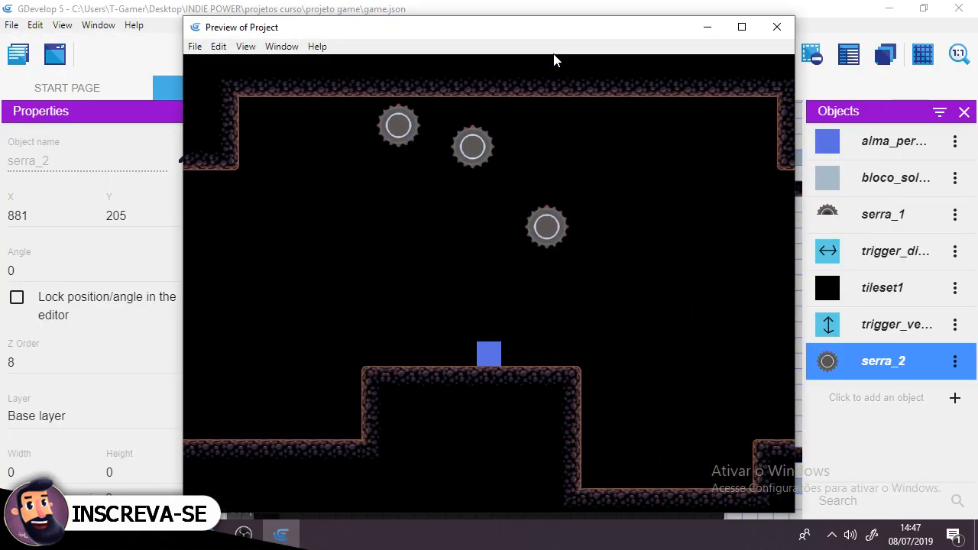
key("Right")
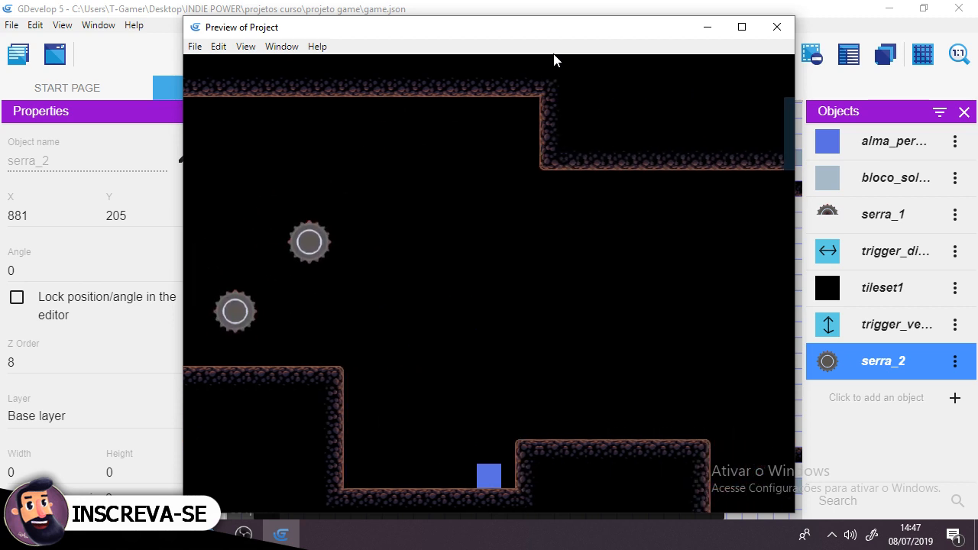
key("Right")
key("space")
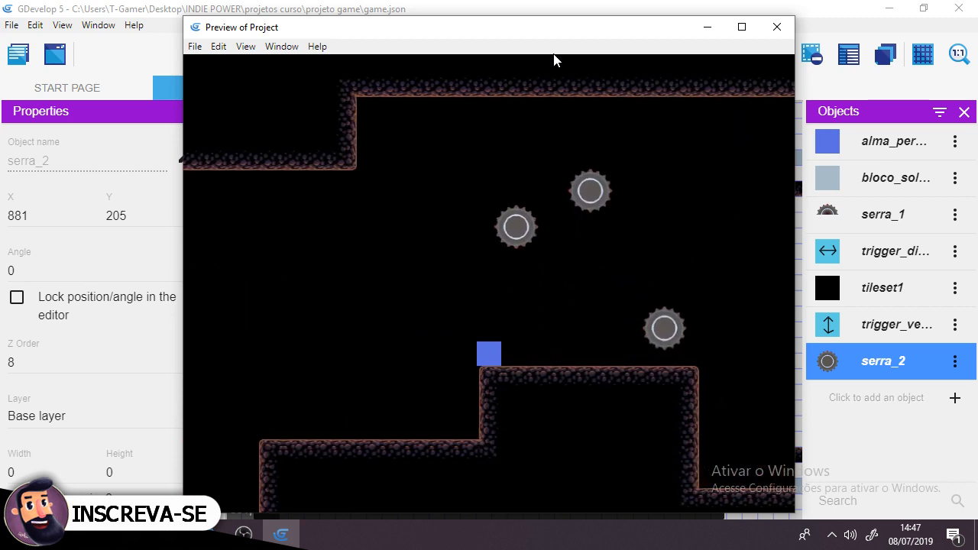
key("space")
key("Right")
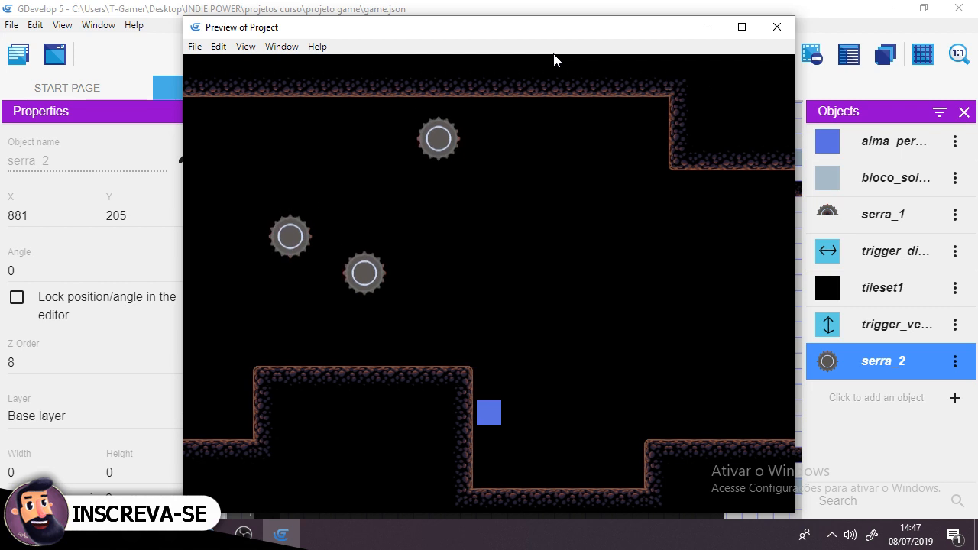
key("Right")
key("space")
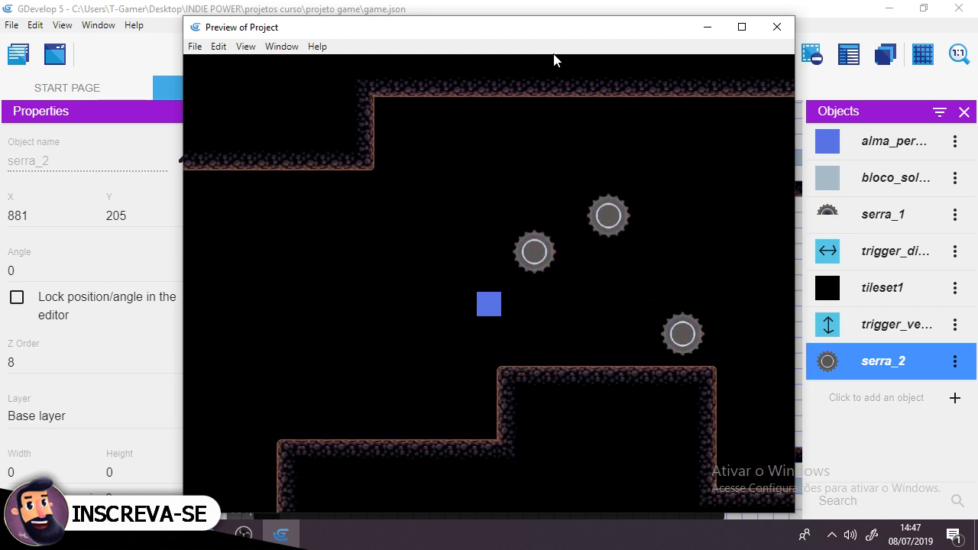
key("Right")
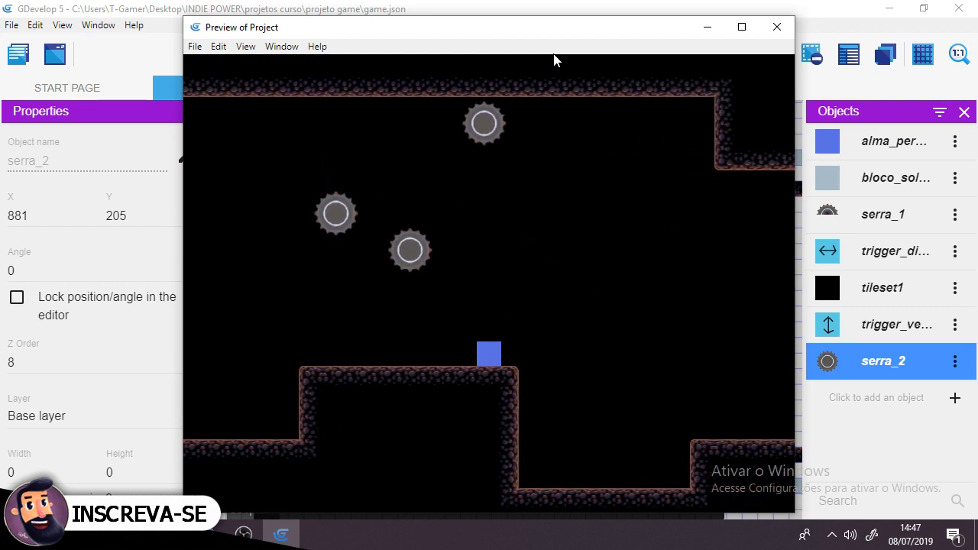
key("space")
key("Right")
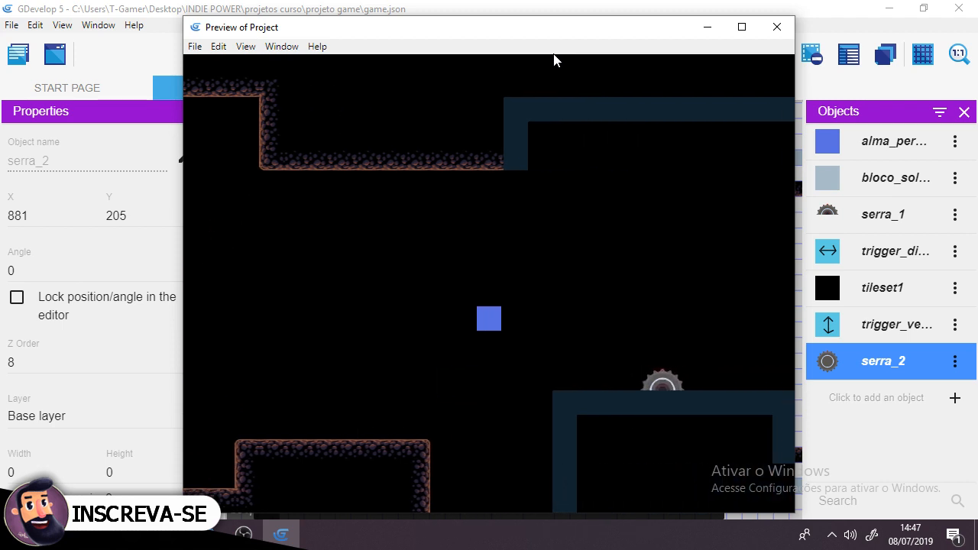
key("Right")
key("space")
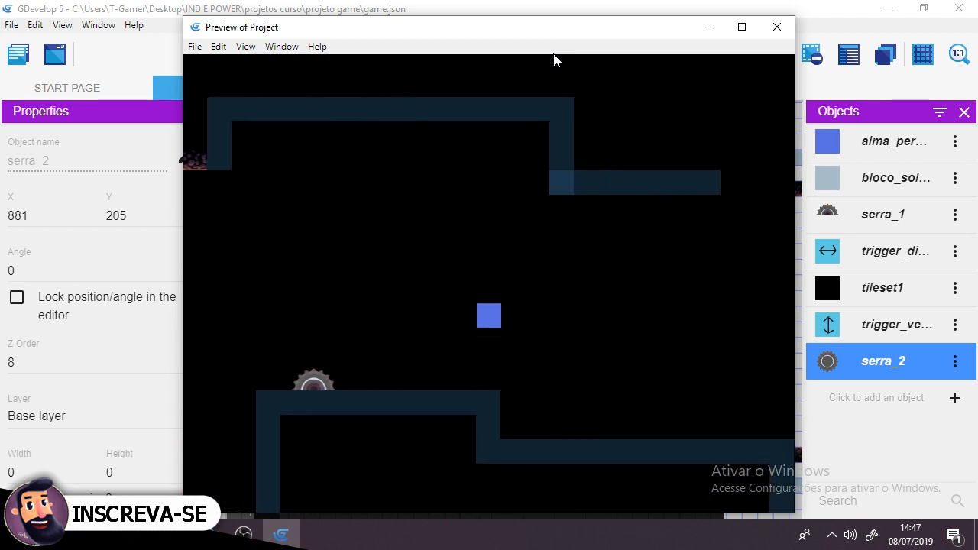
key("space")
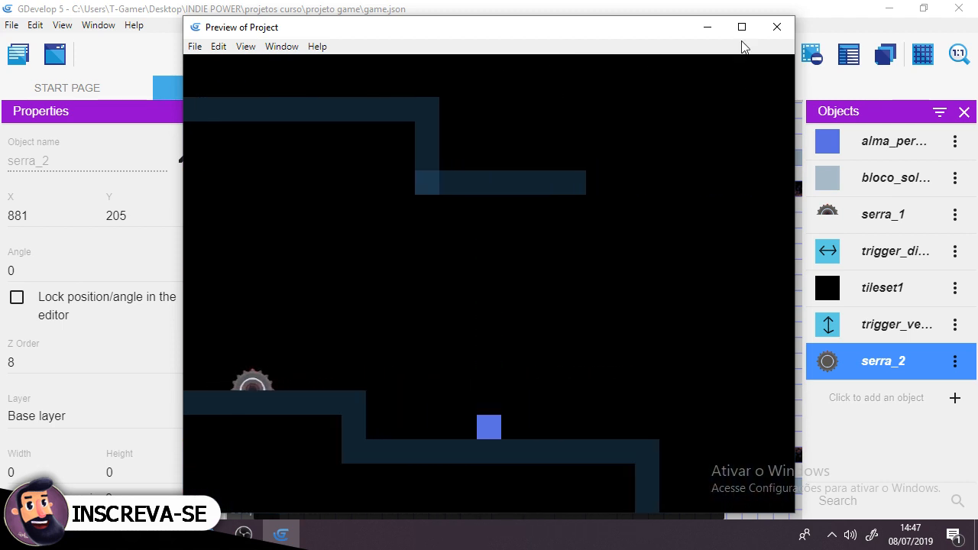
left_click(775, 29)
- Look over the FASE1 layout, from the tiled section with the serra_2 saws to the untiled platforms around serra_1
left_click(597, 430)
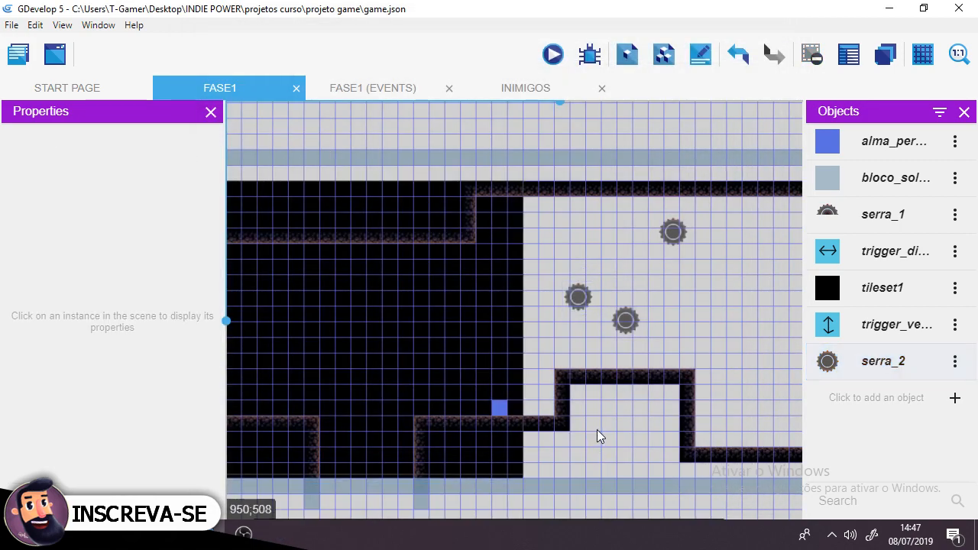
scroll(597, 430, "down", 3)
middle_click_drag(667, 470, 475, 430)
middle_click_drag(579, 417, 595, 435)
middle_click_drag(404, 281, 513, 276)
middle_click_drag(601, 287, 568, 308)
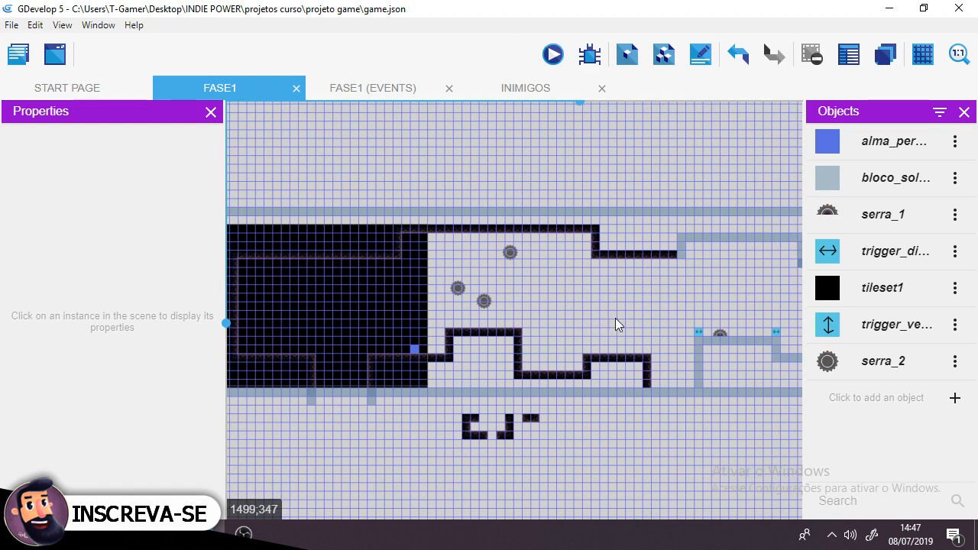
middle_click_drag(615, 318, 640, 296)
left_click(19, 55)
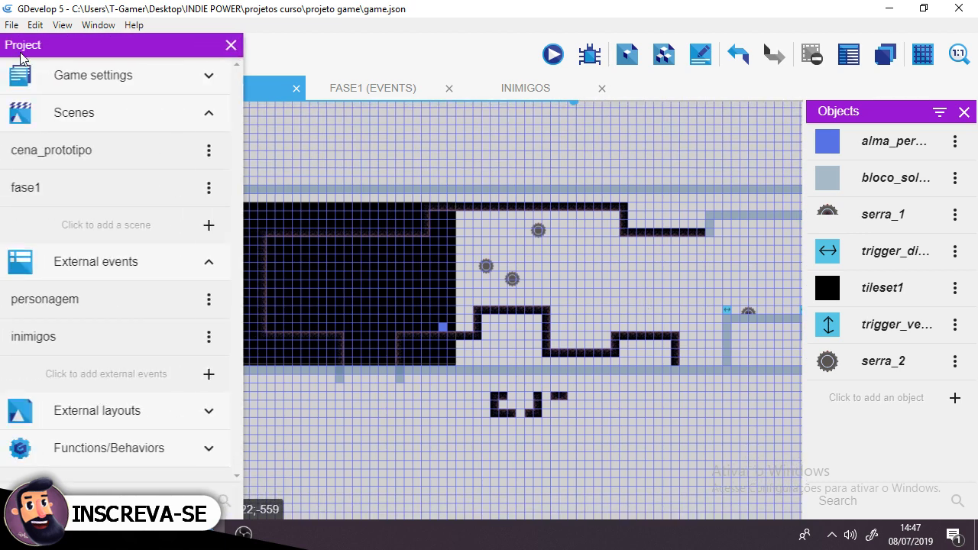
left_click(232, 46)
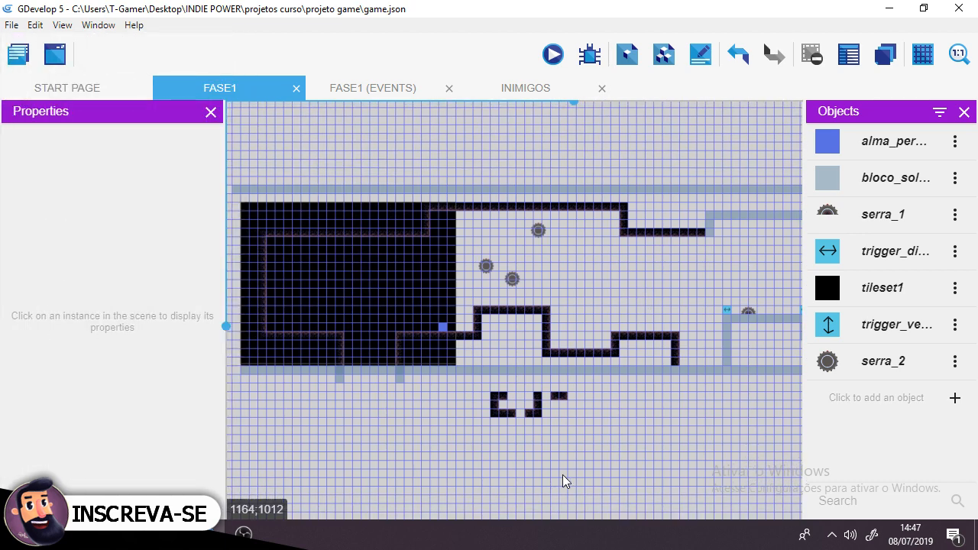
mouse_move(667, 454)
middle_mouse_down()
mouse_move(406, 390)
mouse_move(305, 421)
middle_mouse_up()
mouse_move(580, 413)
middle_mouse_down()
mouse_move(389, 398)
mouse_move(418, 423)
mouse_move(685, 411)
middle_mouse_up()
middle_click_drag(470, 375, 609, 413)
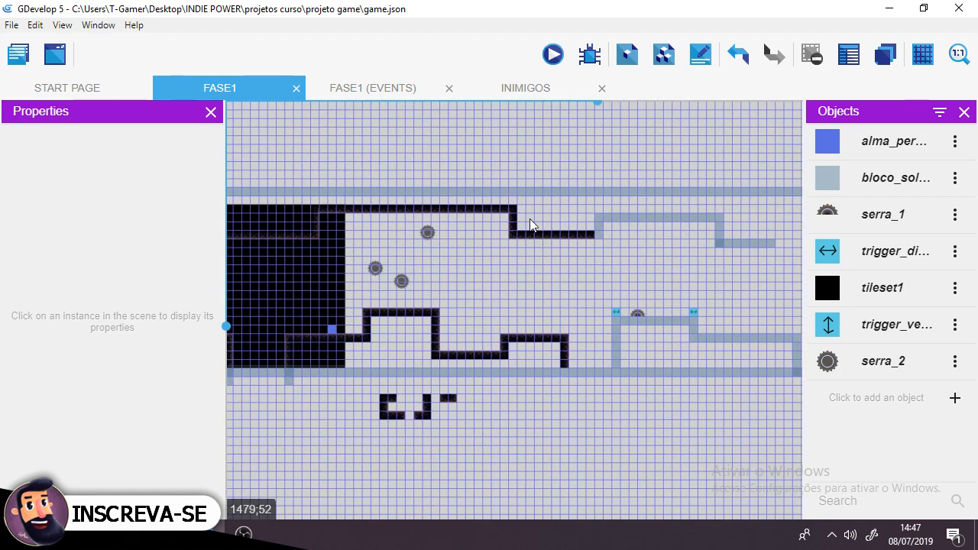
middle_click_drag(472, 285, 360, 316)
middle_click_drag(749, 321, 766, 339)
middle_click_drag(356, 323, 594, 290)
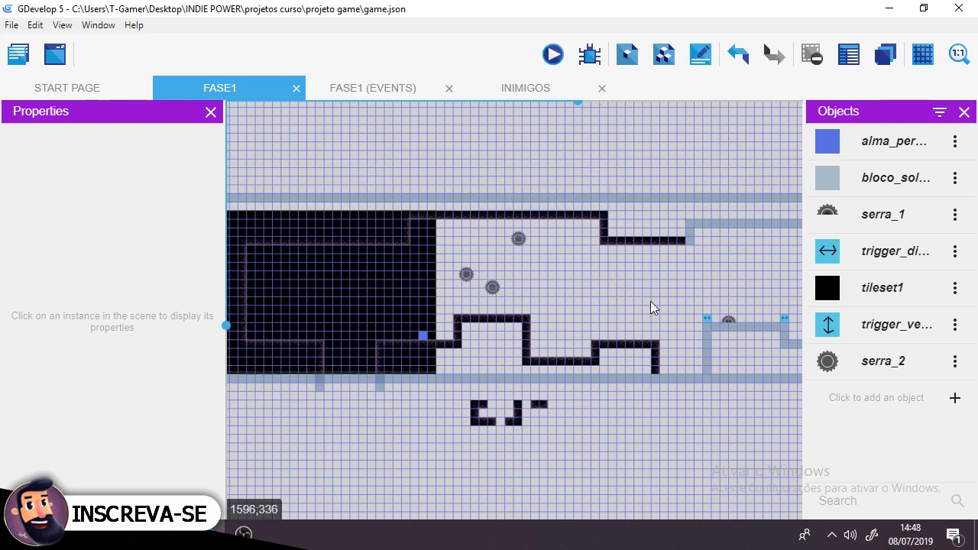
middle_click_drag(650, 308, 506, 303)
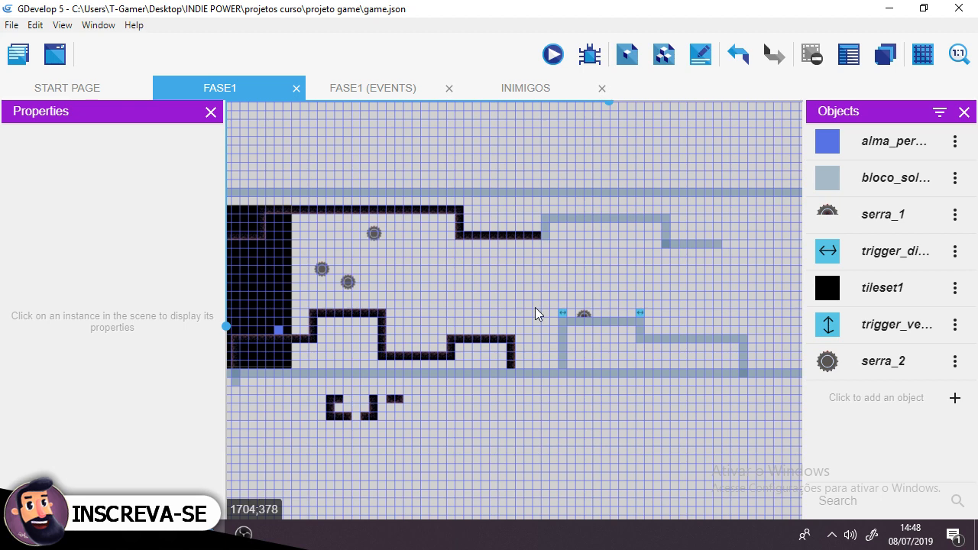
middle_click_drag(627, 274, 671, 285)
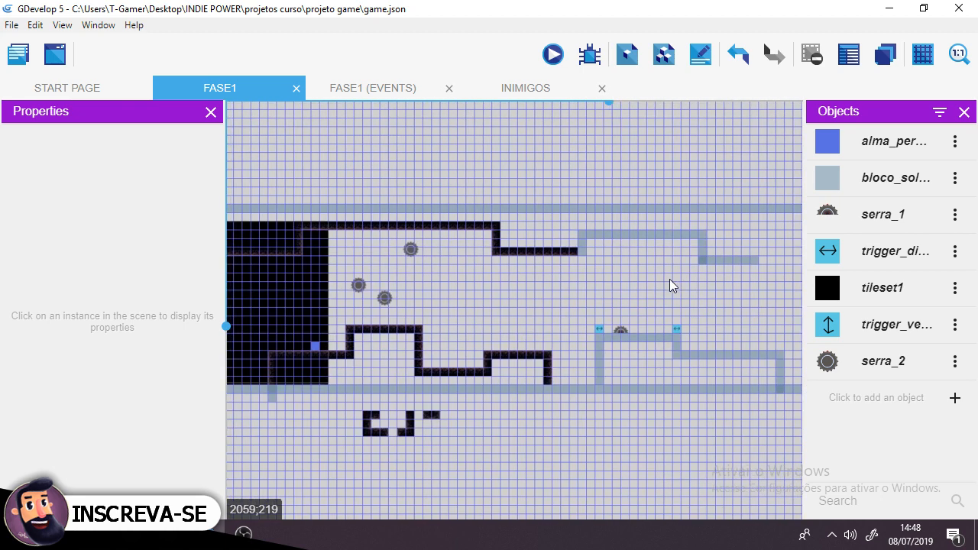
middle_click_drag(506, 298, 553, 286)
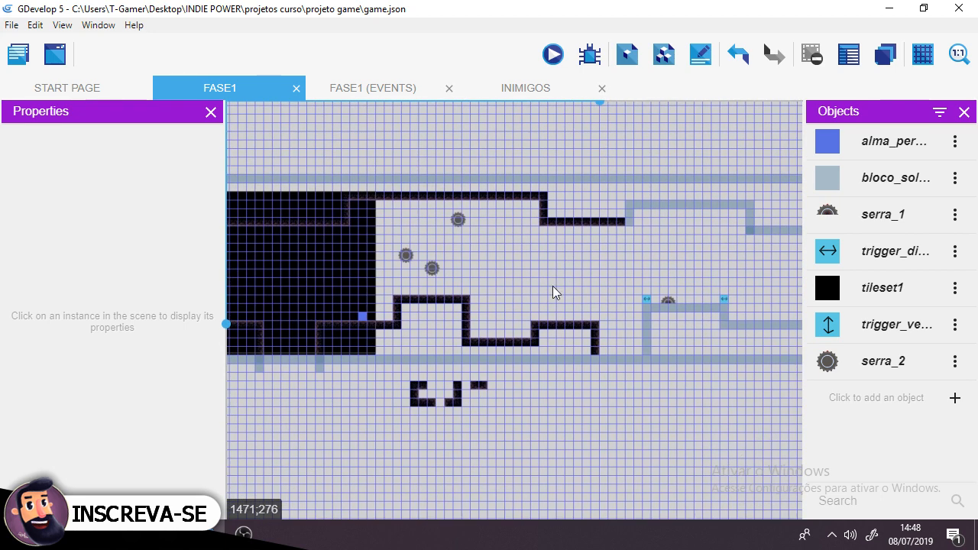
middle_click_drag(616, 290, 248, 296)
middle_click_drag(428, 321, 546, 325)
middle_click_drag(334, 313, 545, 310)
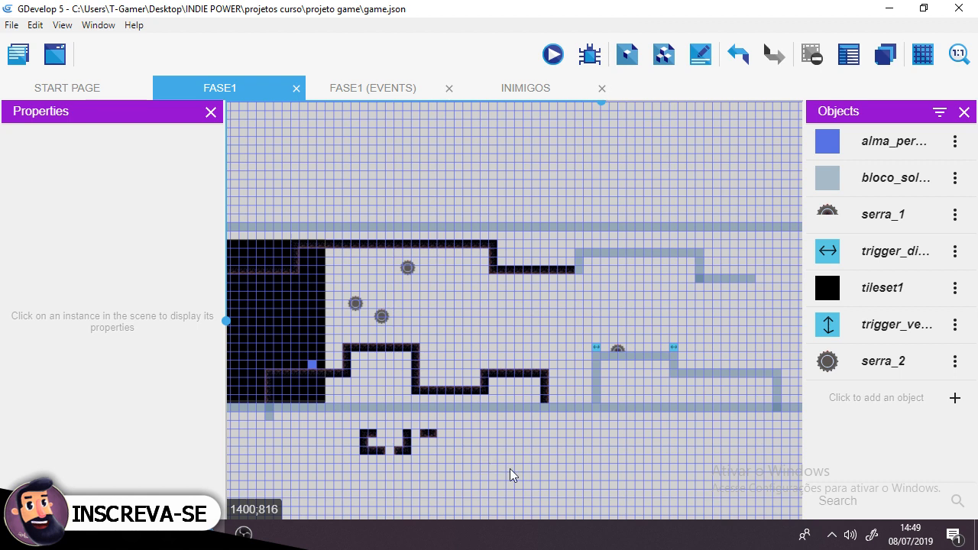
left_click(836, 537)
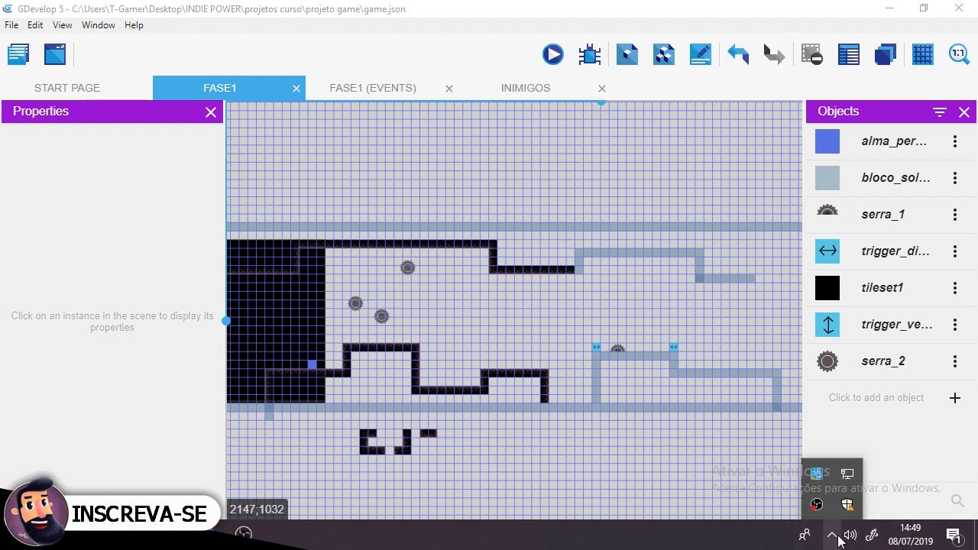